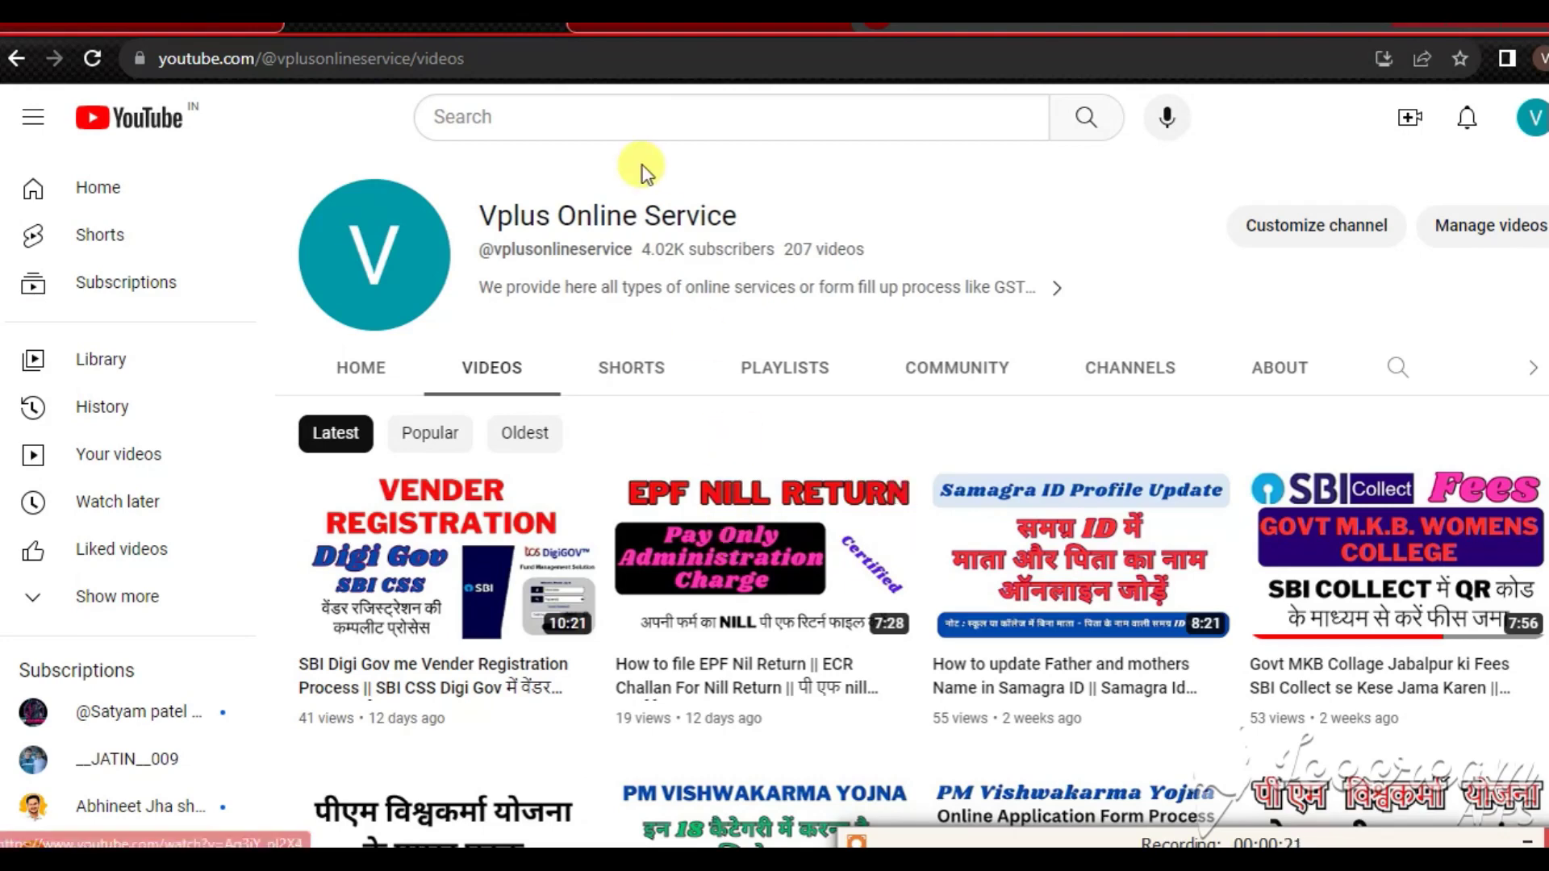
- Open the UDISE+ website (udiseplus.gov.in) in a new tab and go to its login page for all modules
{"action": "left_click", "coordinate": [655, 40]}
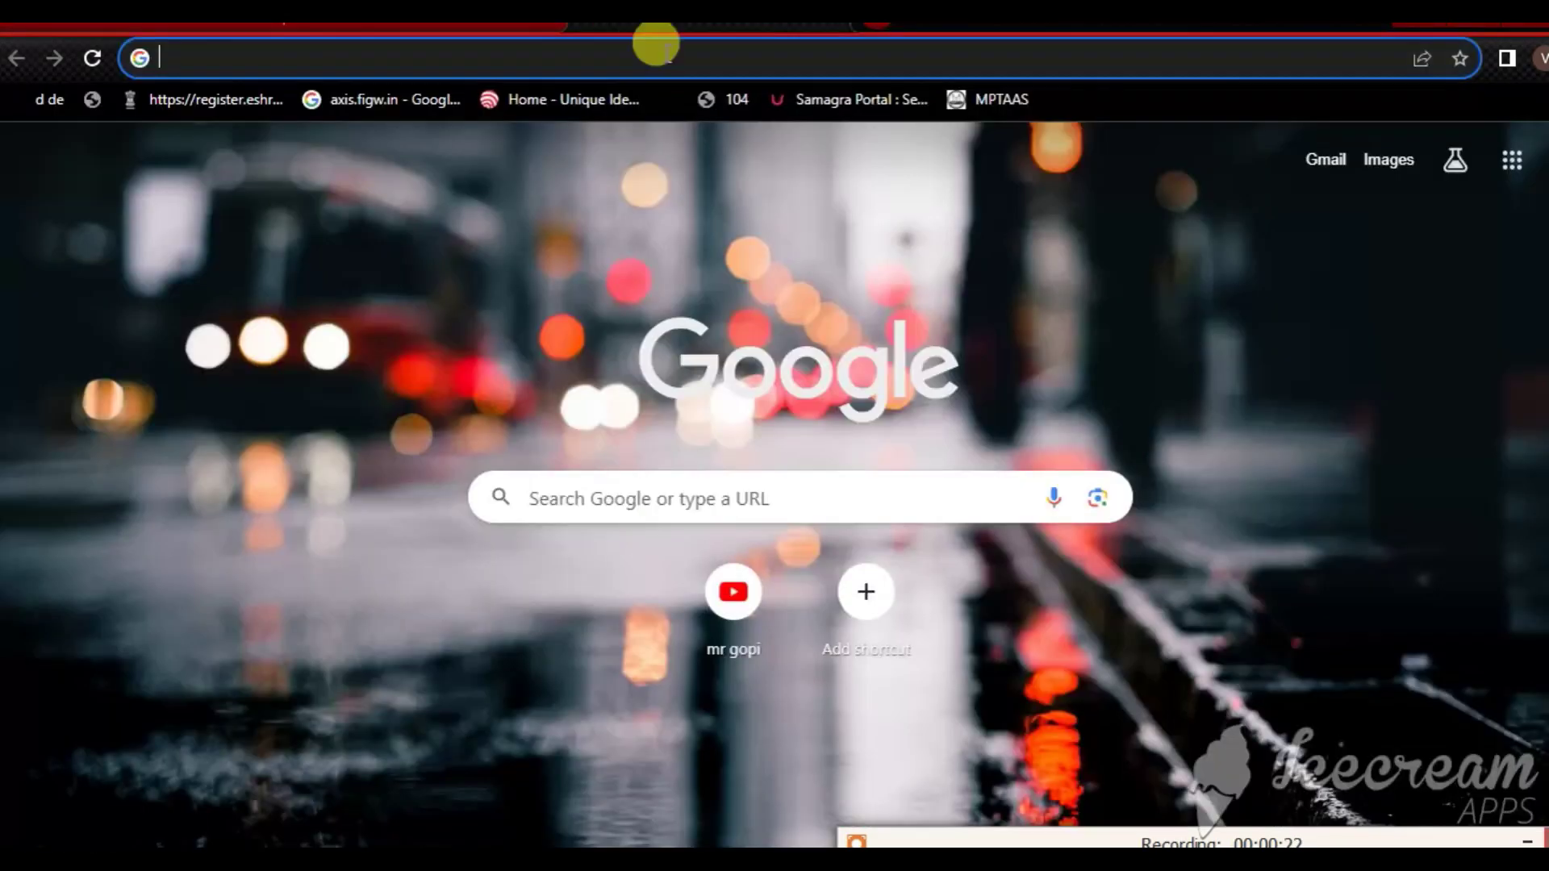
{"action": "left_click", "coordinate": [290, 52]}
{"action": "type", "text": "ui"}
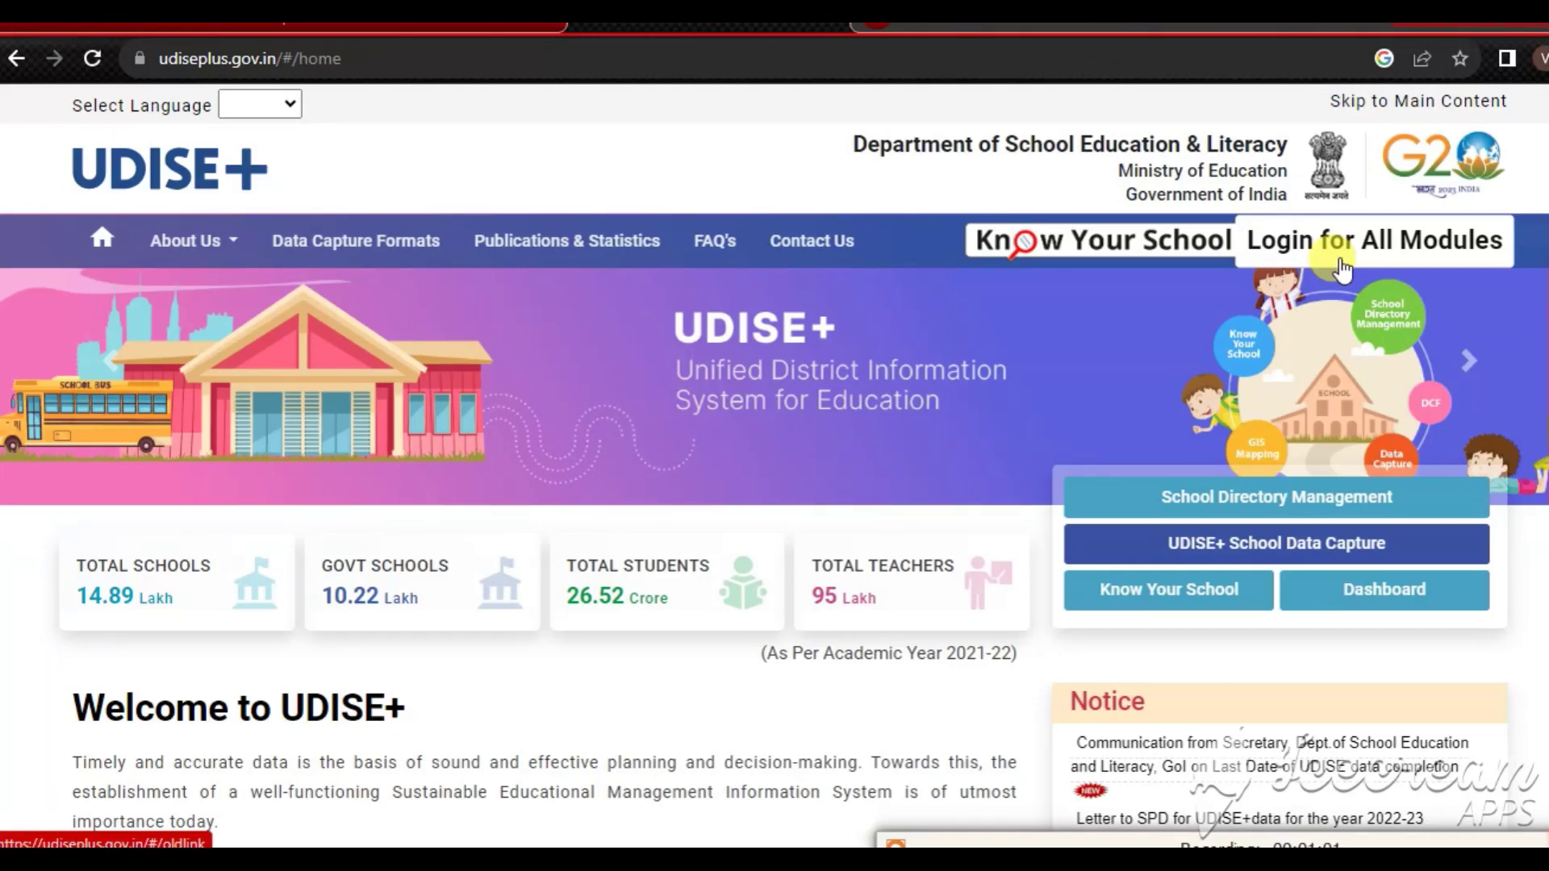
{"action": "left_click", "coordinate": [1395, 263]}
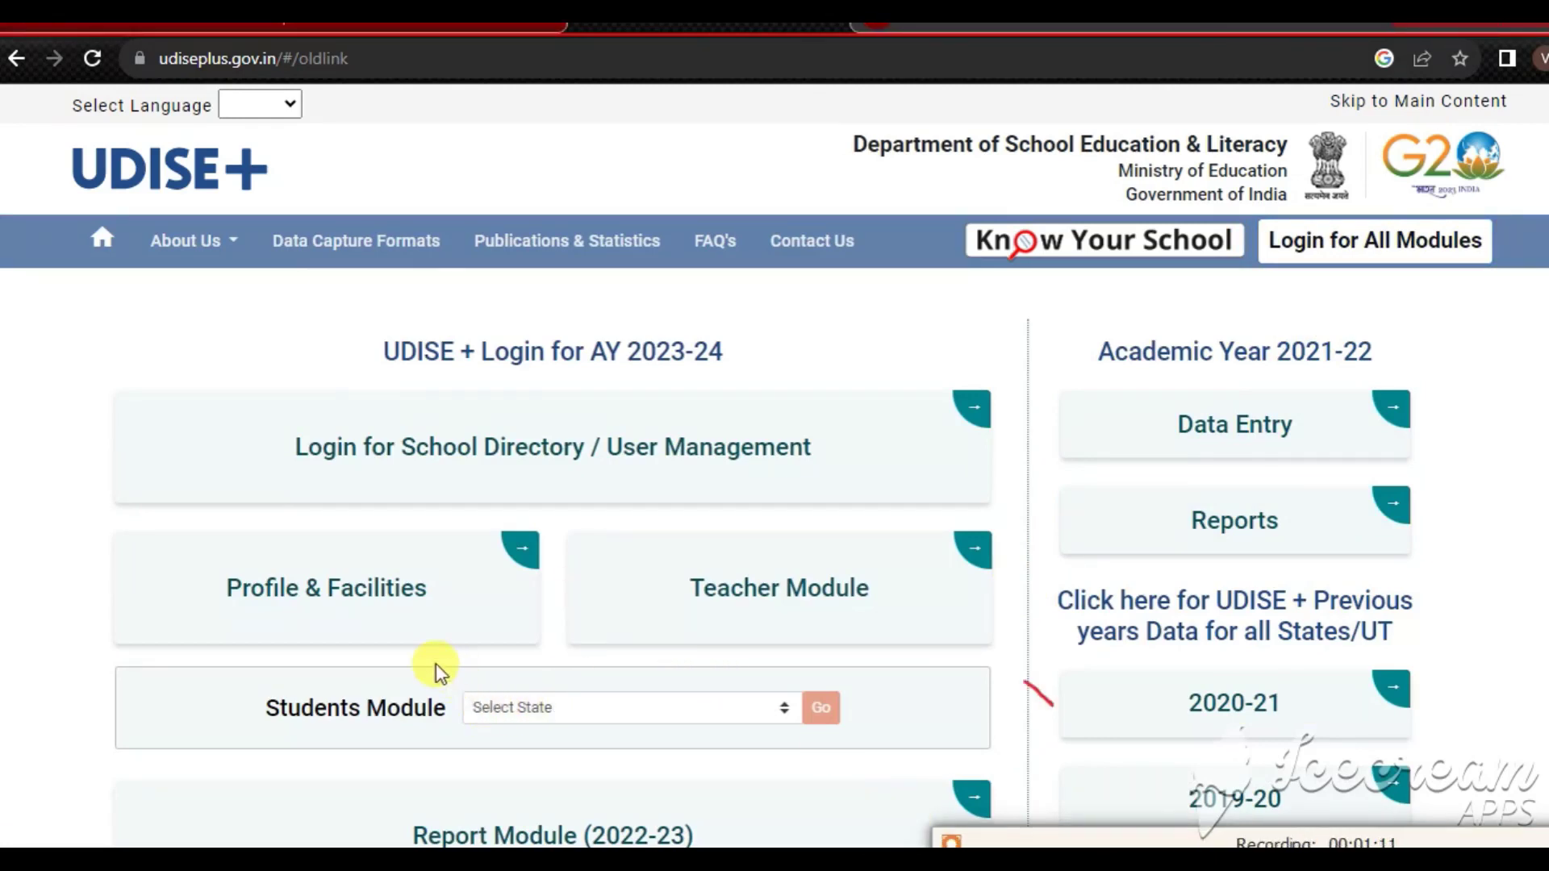
{"action": "mouse_move", "coordinate": [435, 663]}
{"action": "left_mouse_down"}
{"action": "mouse_move", "coordinate": [892, 782]}
{"action": "mouse_move", "coordinate": [880, 758]}
{"action": "left_mouse_up"}
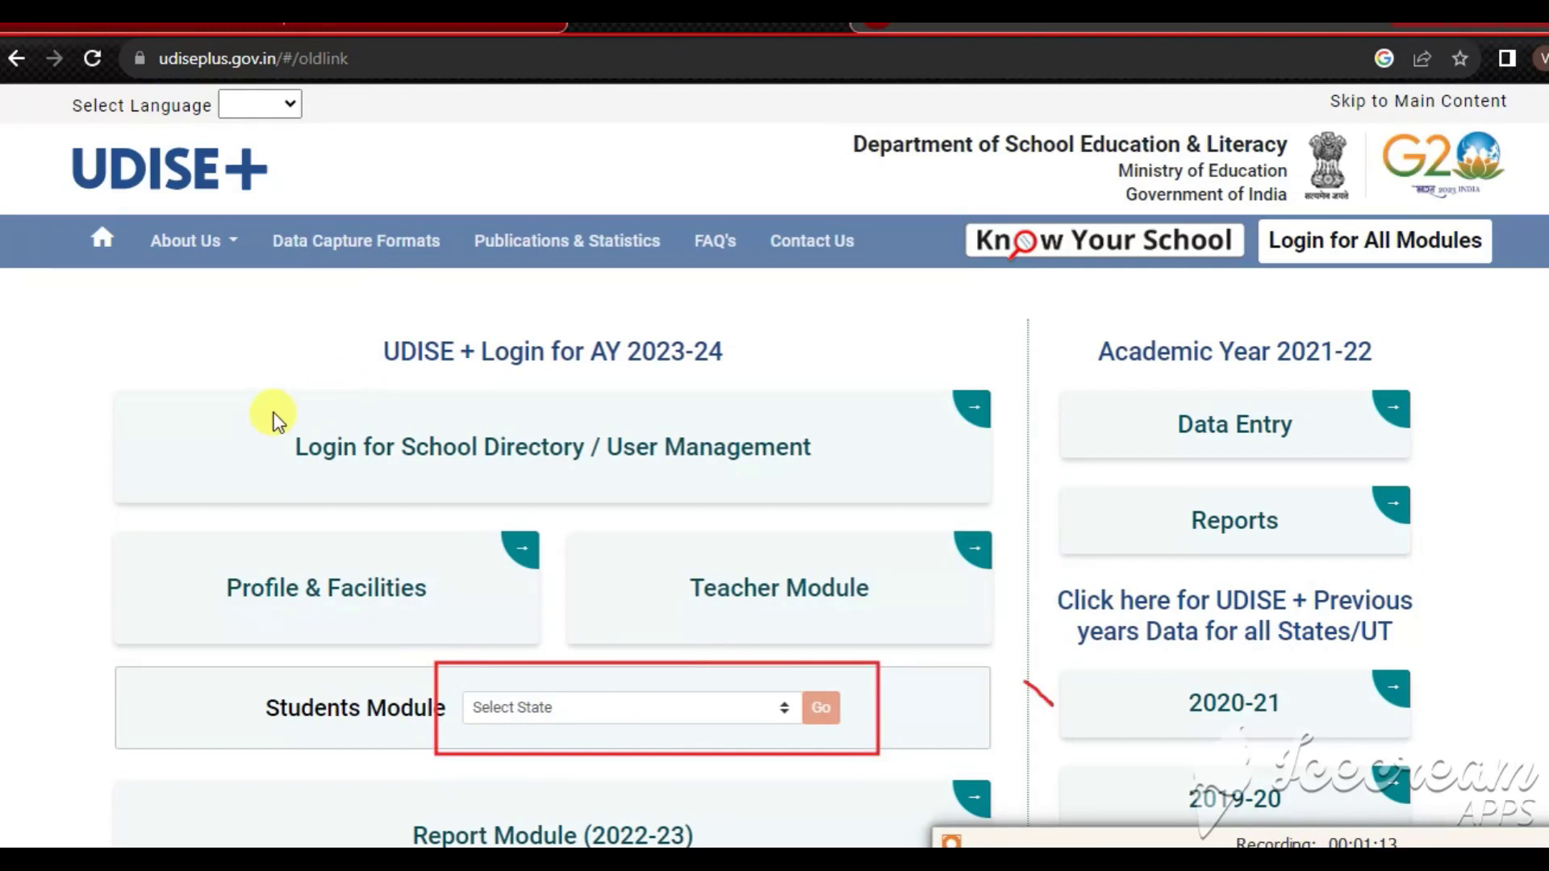
{"action": "mouse_move", "coordinate": [272, 411]}
{"action": "left_mouse_down"}
{"action": "mouse_move", "coordinate": [532, 479]}
{"action": "mouse_move", "coordinate": [867, 492]}
{"action": "left_mouse_up"}
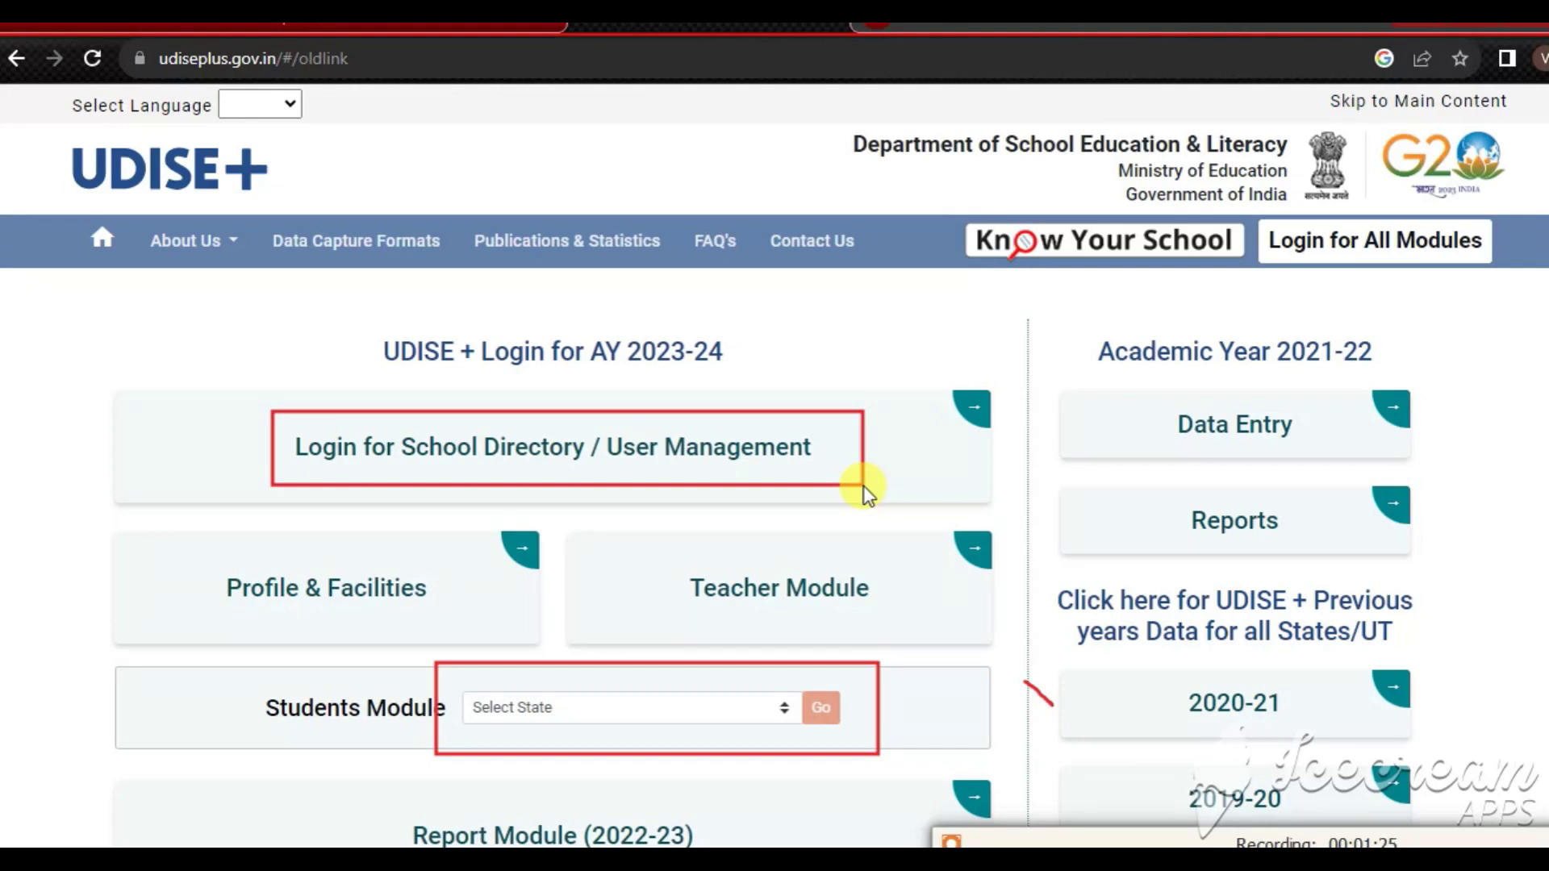
{"action": "mouse_move", "coordinate": [258, 394]}
{"action": "left_mouse_down"}
{"action": "mouse_move", "coordinate": [310, 434]}
{"action": "mouse_move", "coordinate": [876, 490]}
{"action": "left_mouse_up"}
{"action": "mouse_move", "coordinate": [587, 422]}
{"action": "left_mouse_down"}
{"action": "mouse_move", "coordinate": [884, 484]}
{"action": "mouse_move", "coordinate": [858, 468]}
{"action": "left_mouse_up"}
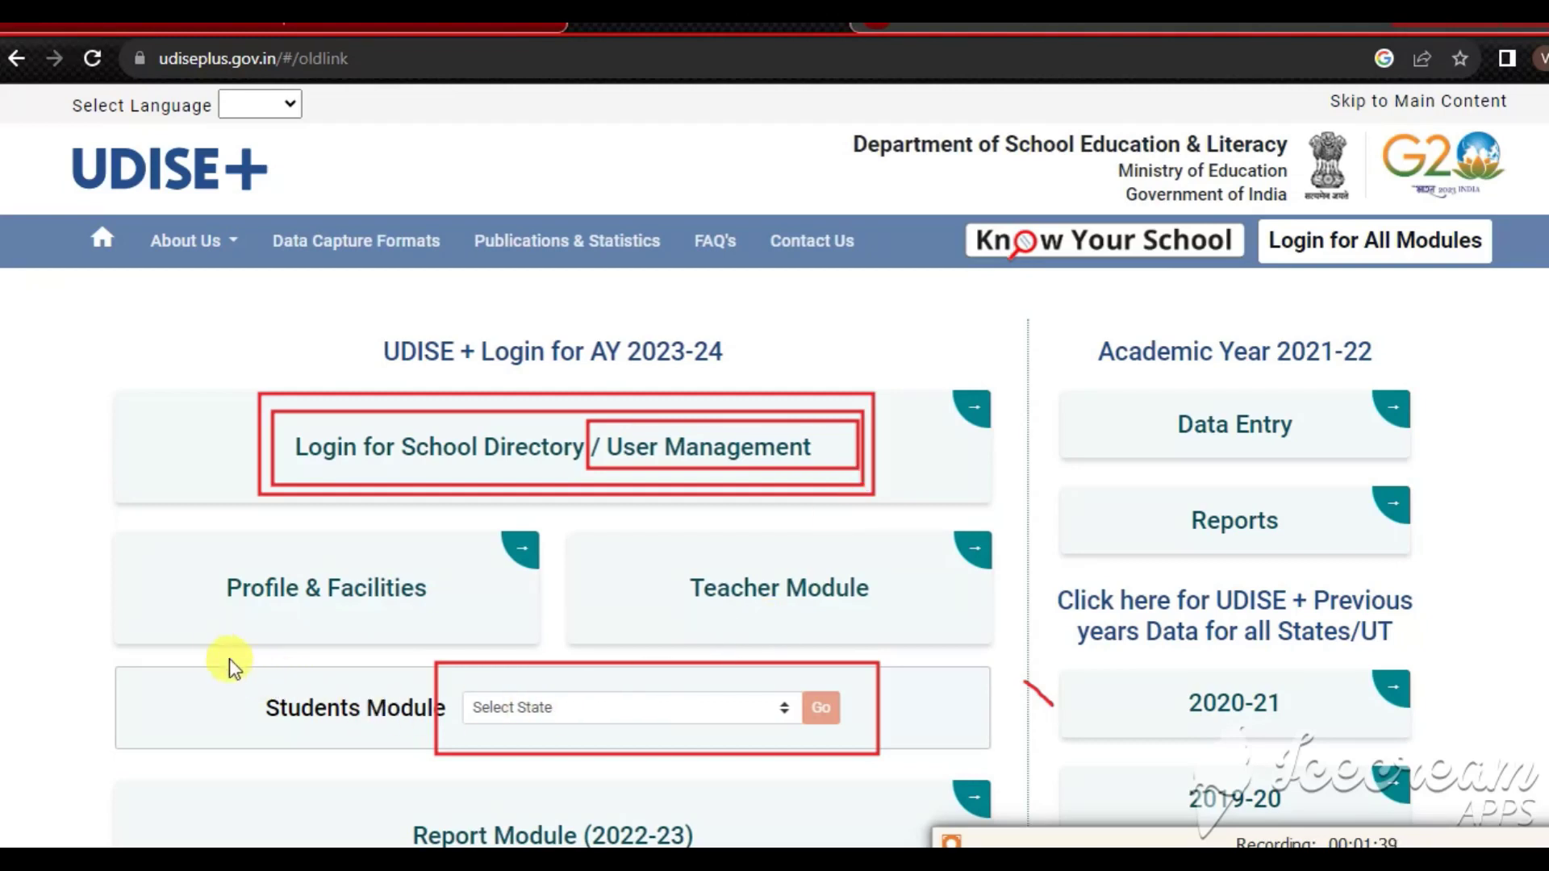
{"action": "mouse_move", "coordinate": [218, 652]}
{"action": "left_mouse_down"}
{"action": "mouse_move", "coordinate": [462, 722]}
{"action": "mouse_move", "coordinate": [887, 765]}
{"action": "left_mouse_up"}
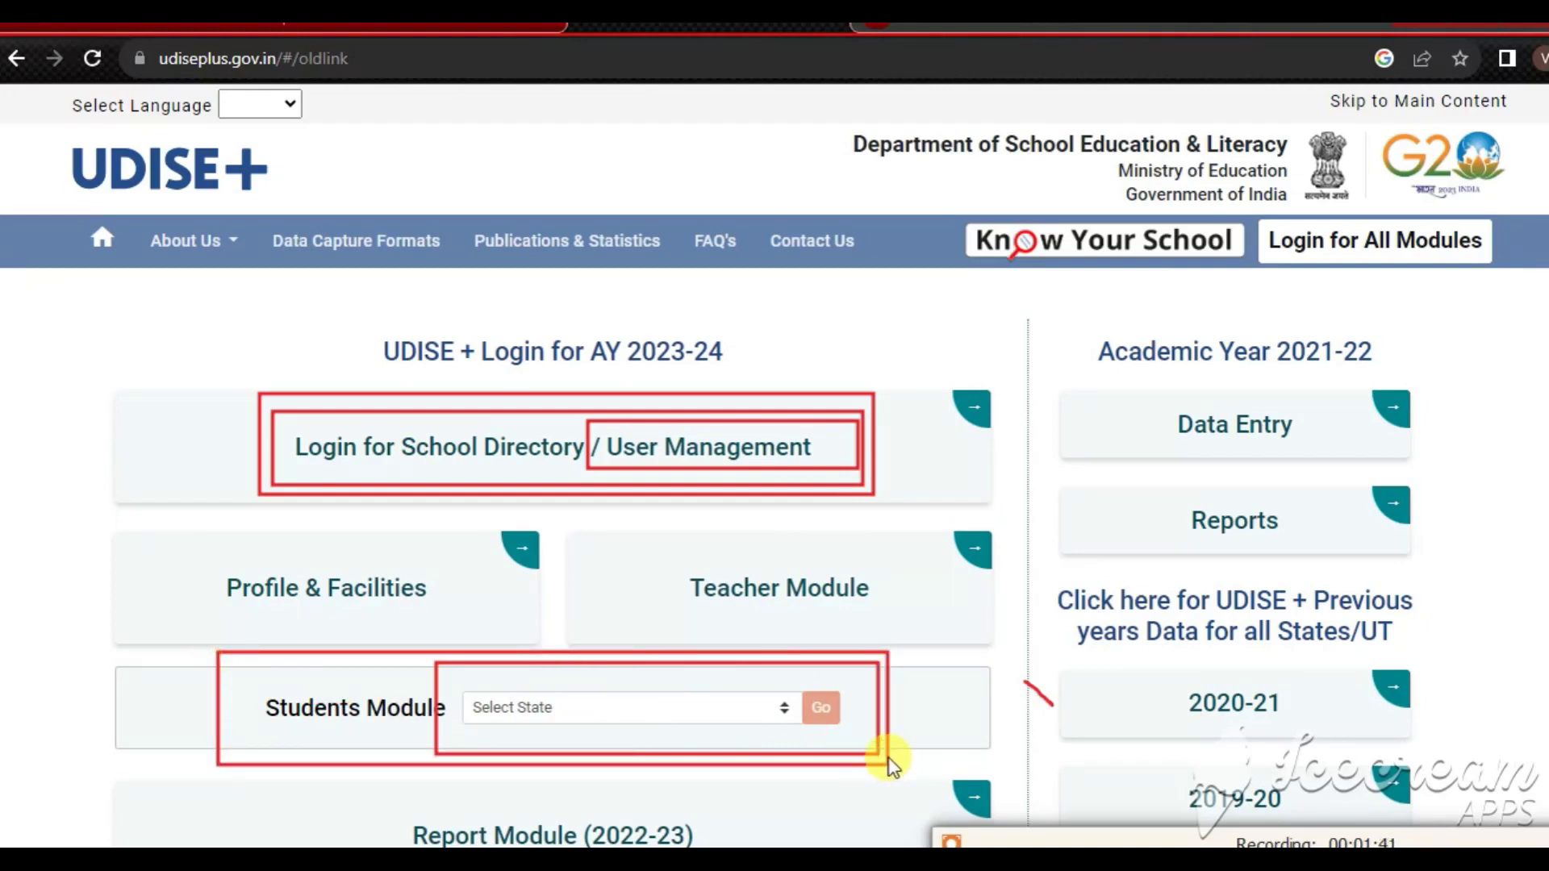
{"action": "mouse_move", "coordinate": [242, 332]}
{"action": "left_mouse_down"}
{"action": "mouse_move", "coordinate": [387, 422]}
{"action": "mouse_move", "coordinate": [906, 515]}
{"action": "left_mouse_up"}
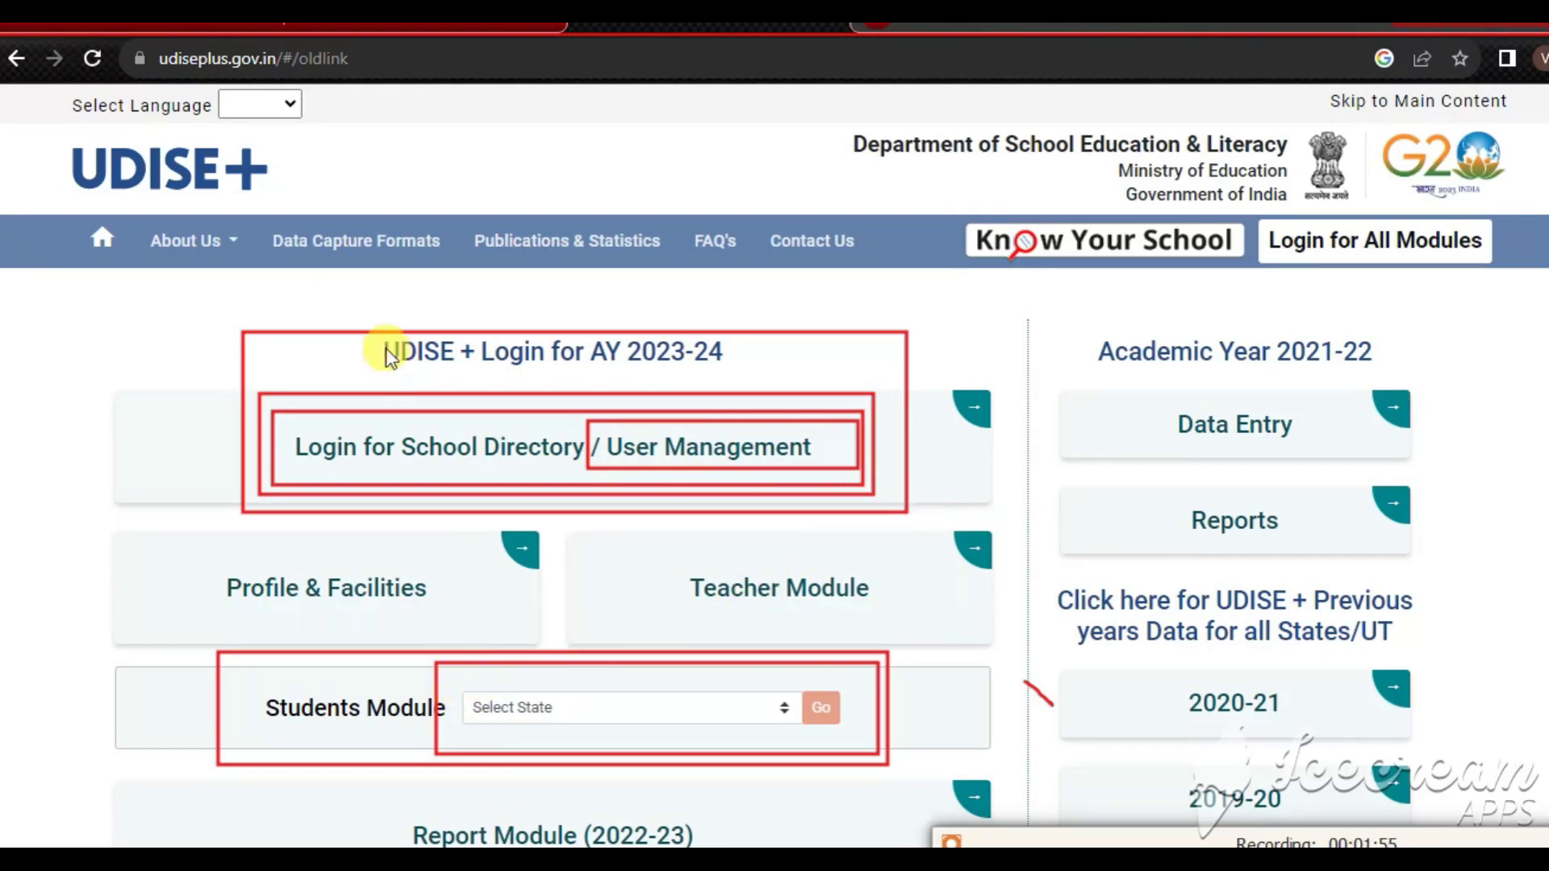
{"action": "mouse_move", "coordinate": [249, 313]}
{"action": "left_mouse_down"}
{"action": "mouse_move", "coordinate": [933, 488]}
{"action": "mouse_move", "coordinate": [912, 512]}
{"action": "left_mouse_up"}
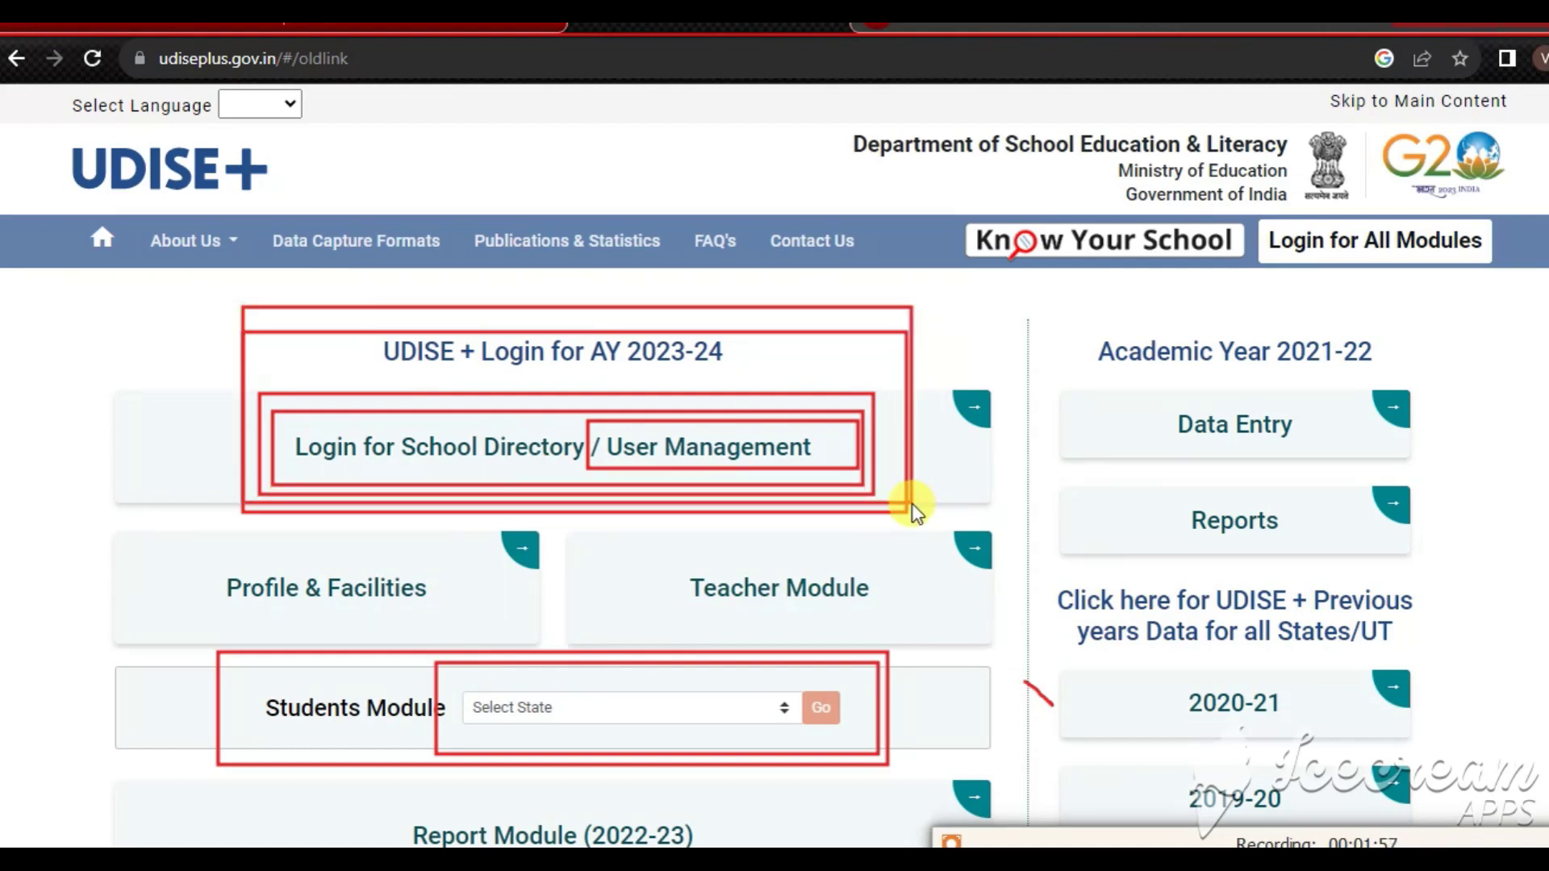
{"action": "mouse_move", "coordinate": [186, 636]}
{"action": "left_mouse_down"}
{"action": "mouse_move", "coordinate": [761, 752]}
{"action": "mouse_move", "coordinate": [894, 759]}
{"action": "left_mouse_up"}
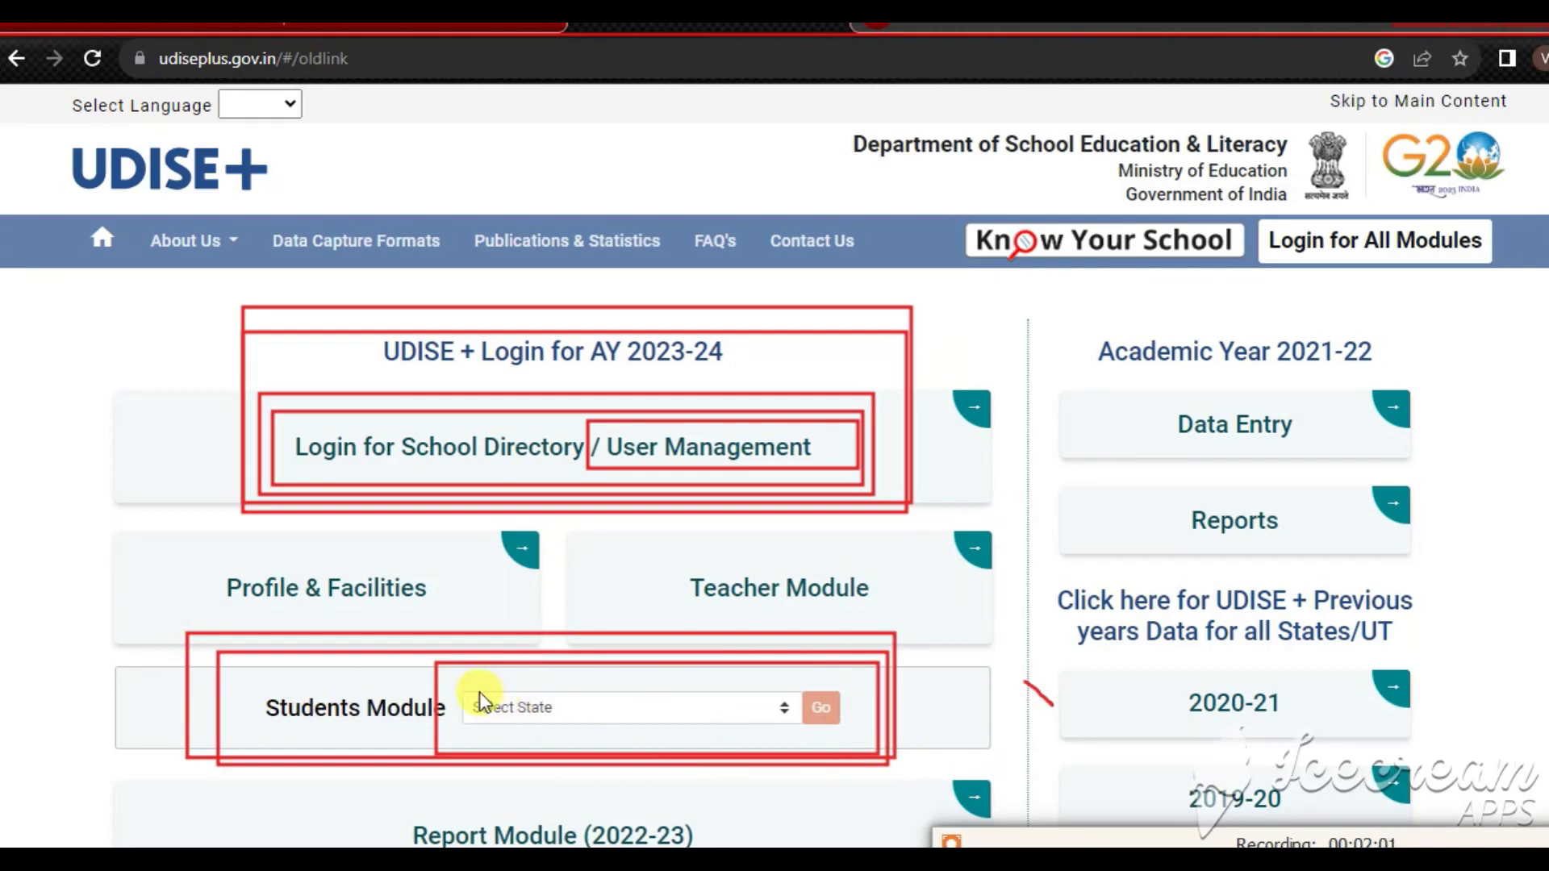
{"action": "mouse_move", "coordinate": [464, 691]}
{"action": "left_mouse_down"}
{"action": "mouse_move", "coordinate": [857, 761]}
{"action": "mouse_move", "coordinate": [864, 737]}
{"action": "left_mouse_up"}
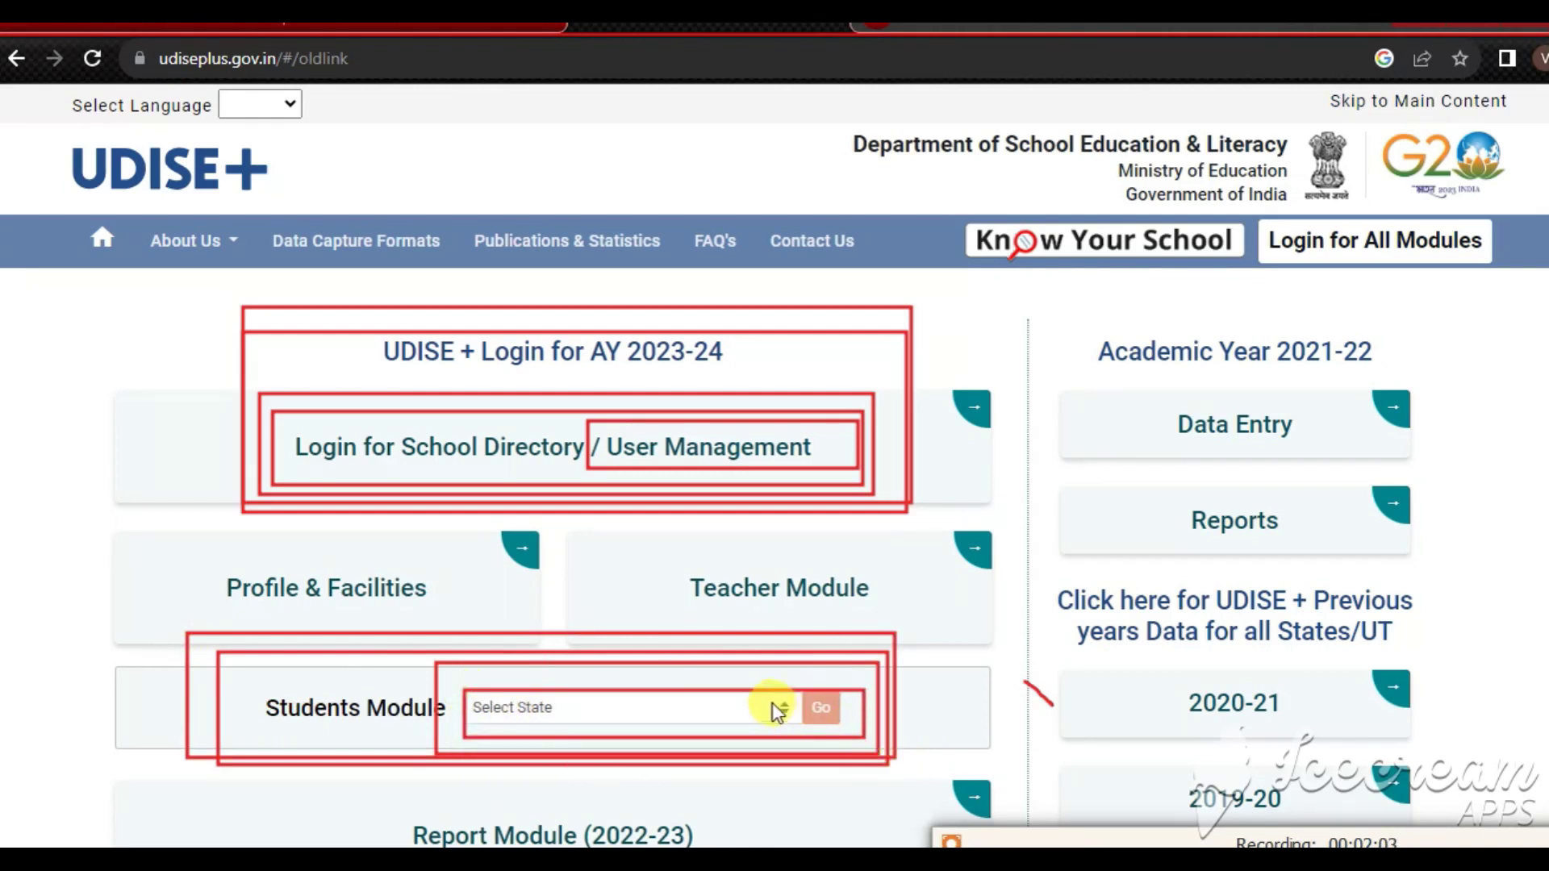
{"action": "left_click_drag", "start_coordinate": [771, 698], "coordinate": [851, 742]}
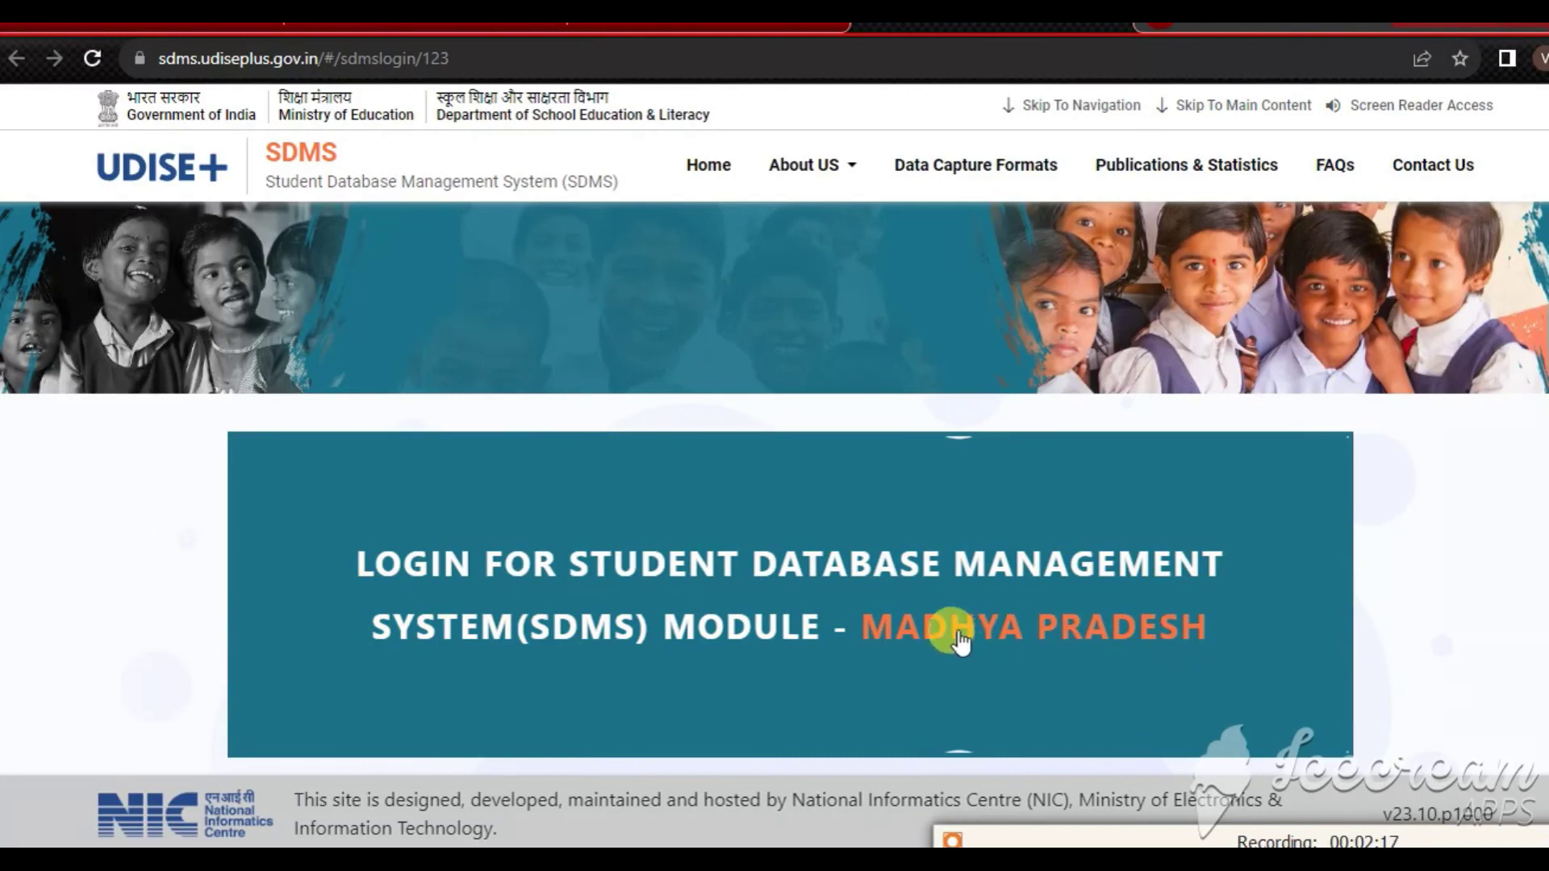
- Open the sign-in form of the Student Database Management System module for Madhya Pradesh, ready for the user ID
{"action": "left_click", "coordinate": [997, 626]}
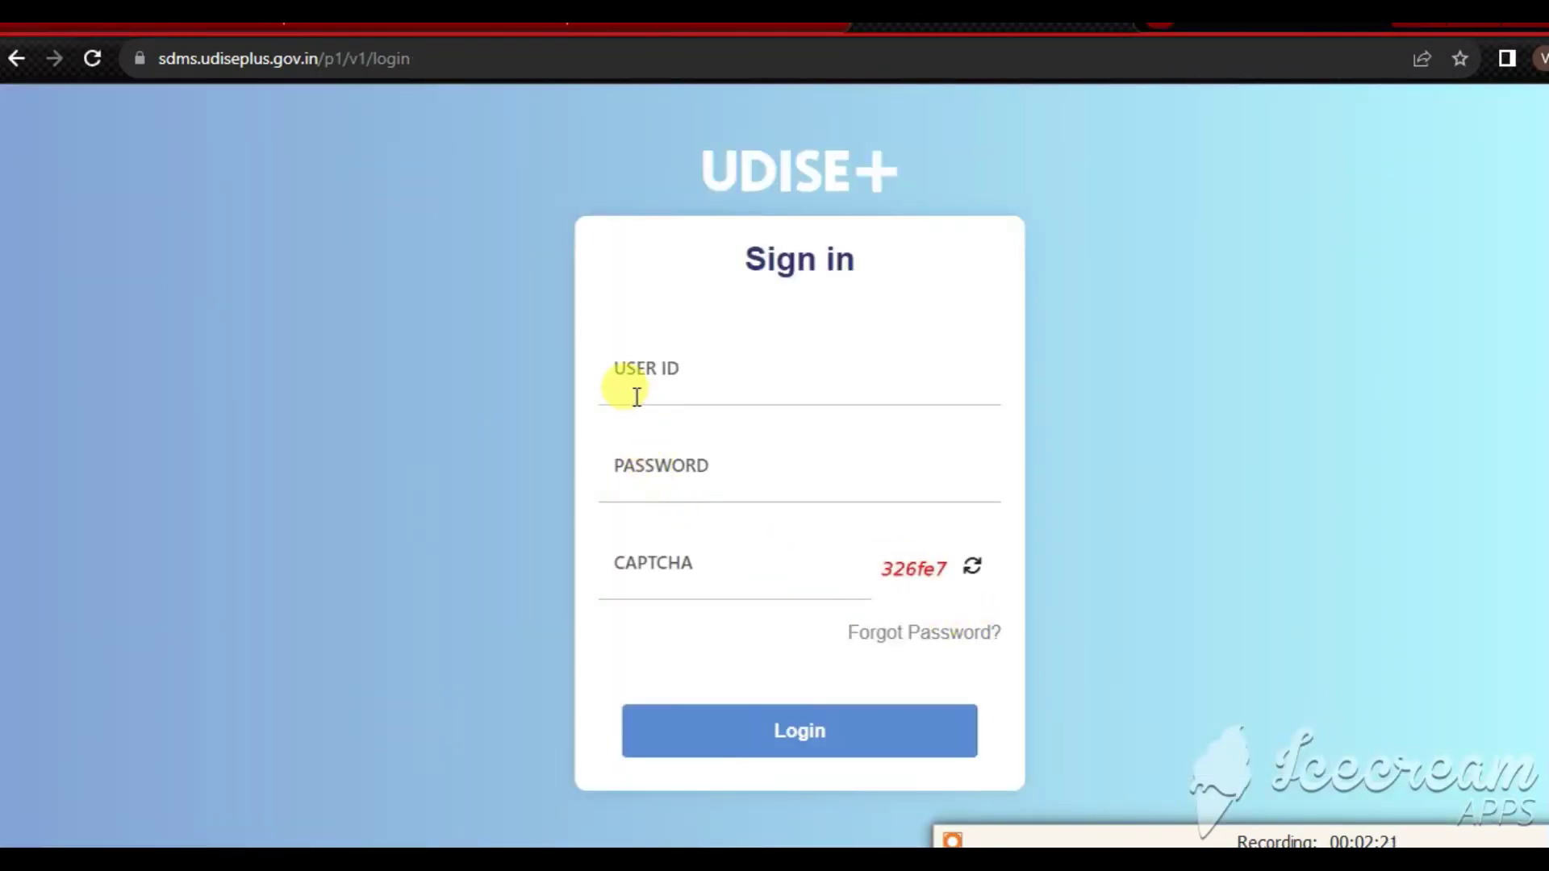
{"action": "left_click", "coordinate": [637, 394]}
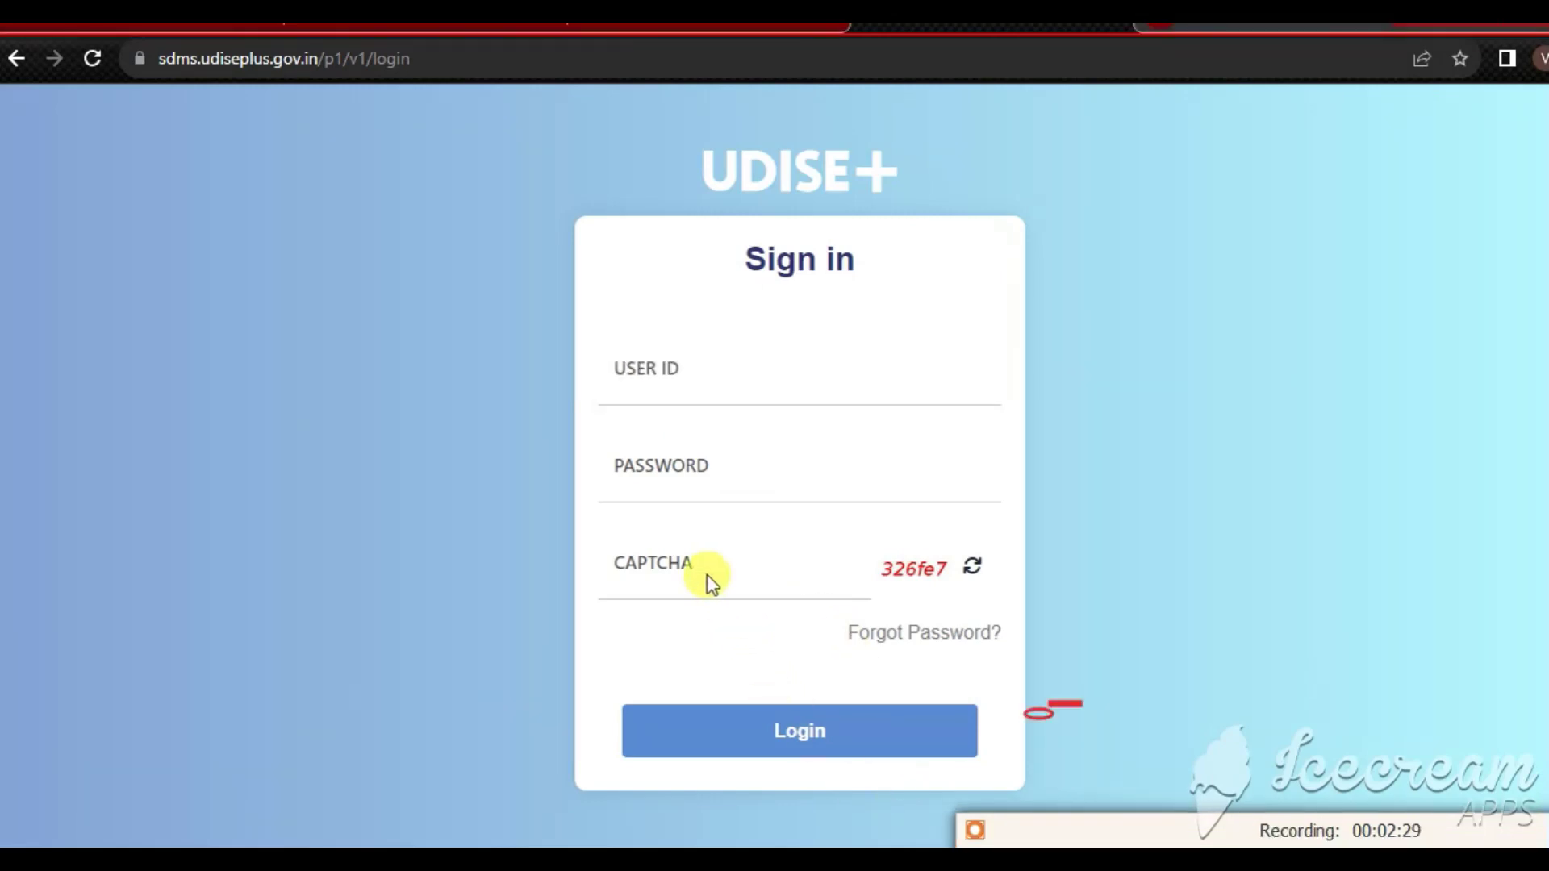
{"action": "mouse_move", "coordinate": [676, 371]}
{"action": "left_mouse_down"}
{"action": "mouse_move", "coordinate": [719, 390]}
{"action": "mouse_move", "coordinate": [931, 399]}
{"action": "left_mouse_up"}
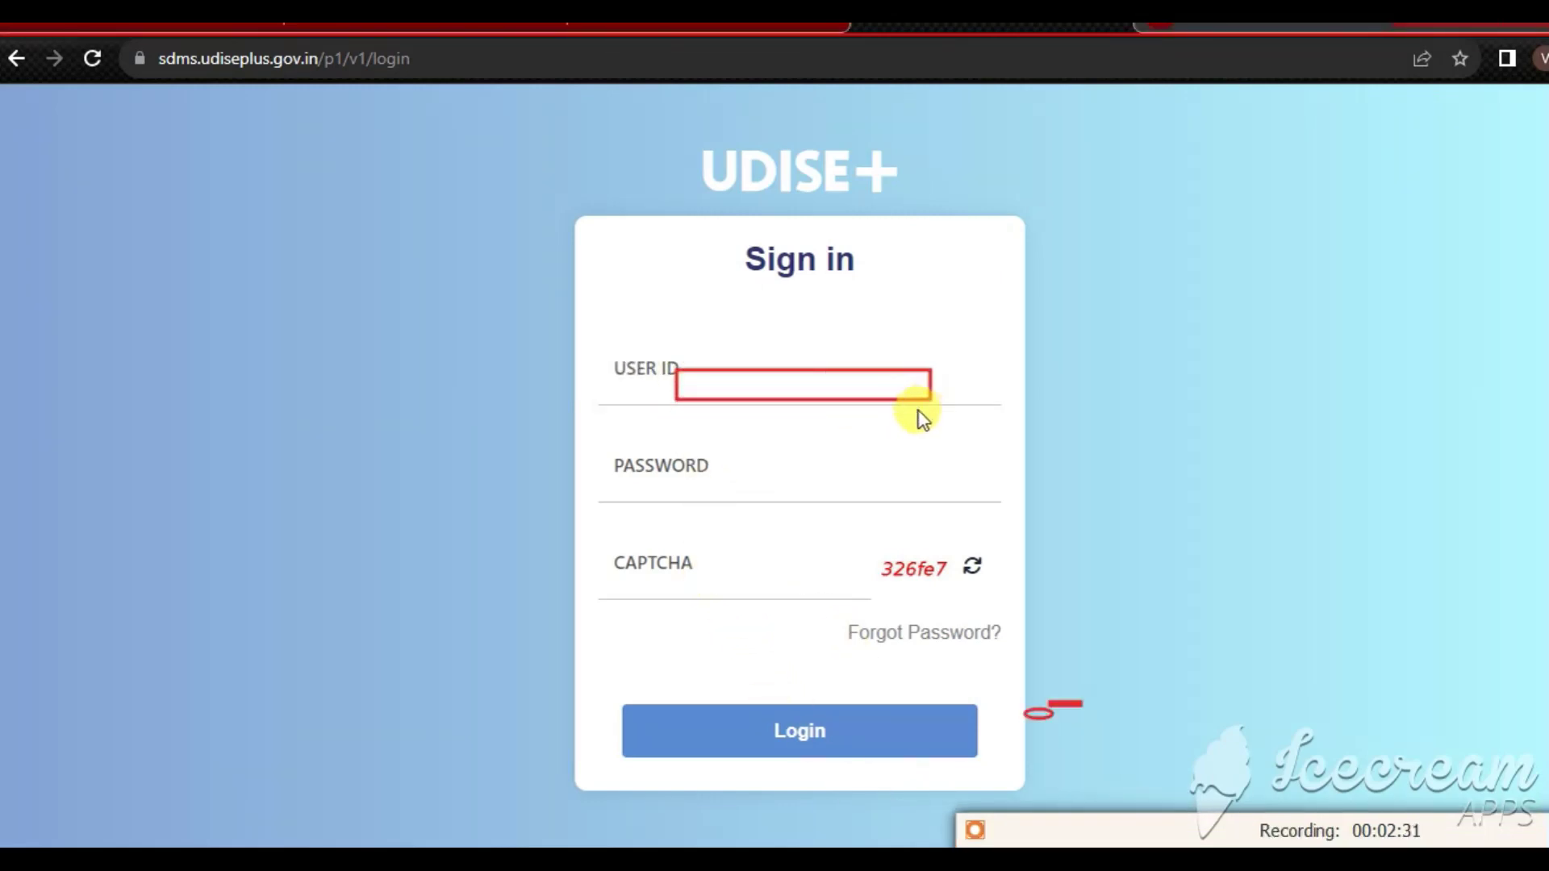
{"action": "mouse_move", "coordinate": [657, 451]}
{"action": "left_mouse_down"}
{"action": "mouse_move", "coordinate": [854, 507]}
{"action": "mouse_move", "coordinate": [938, 494]}
{"action": "left_mouse_up"}
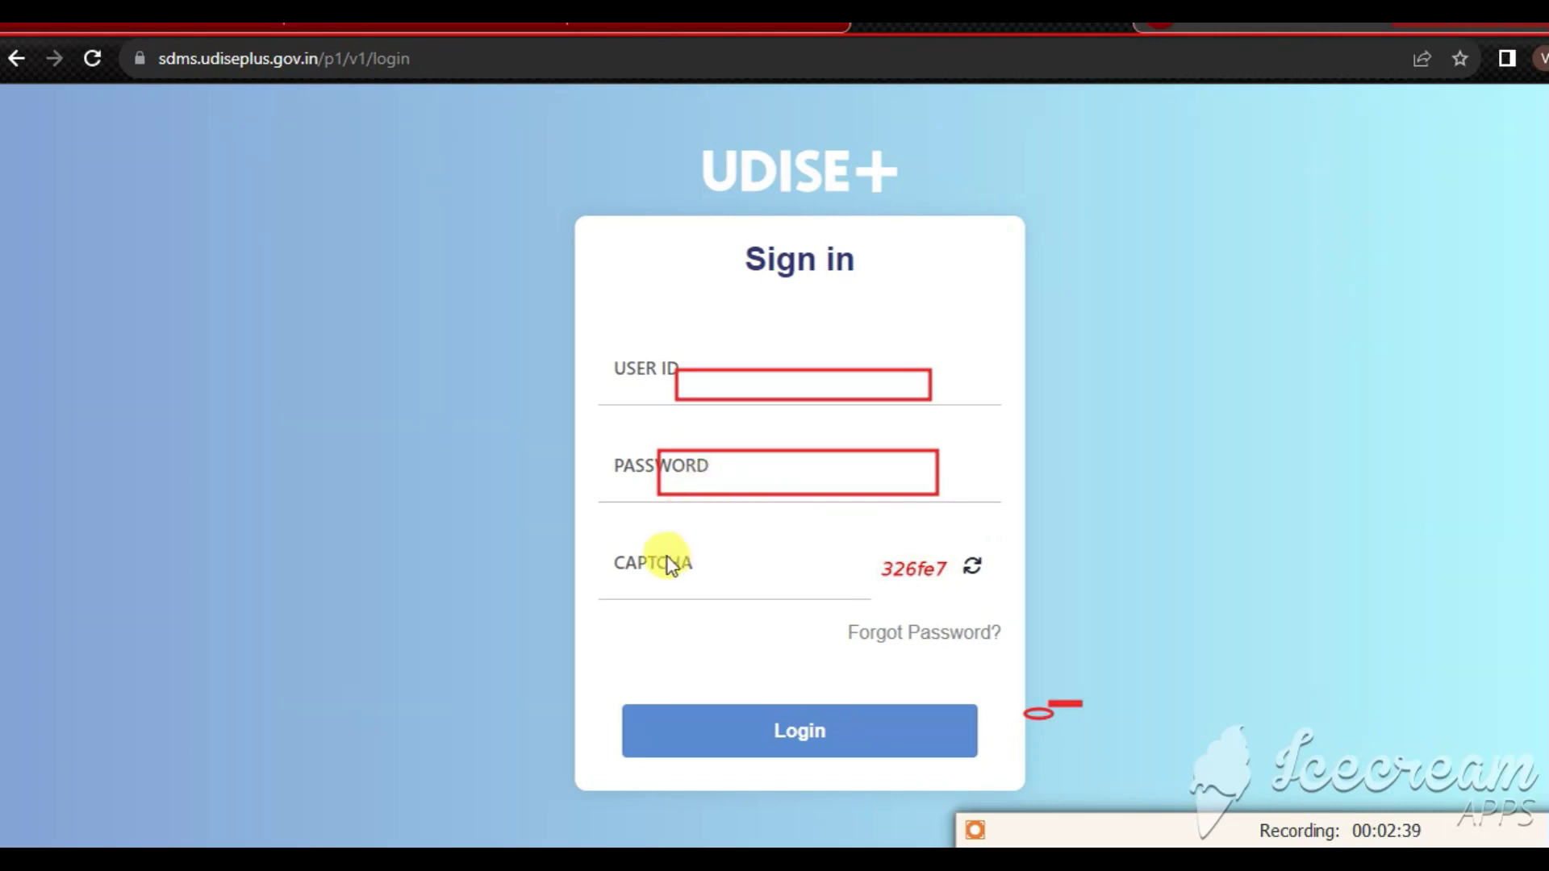
{"action": "left_click_drag", "start_coordinate": [881, 552], "coordinate": [941, 590]}
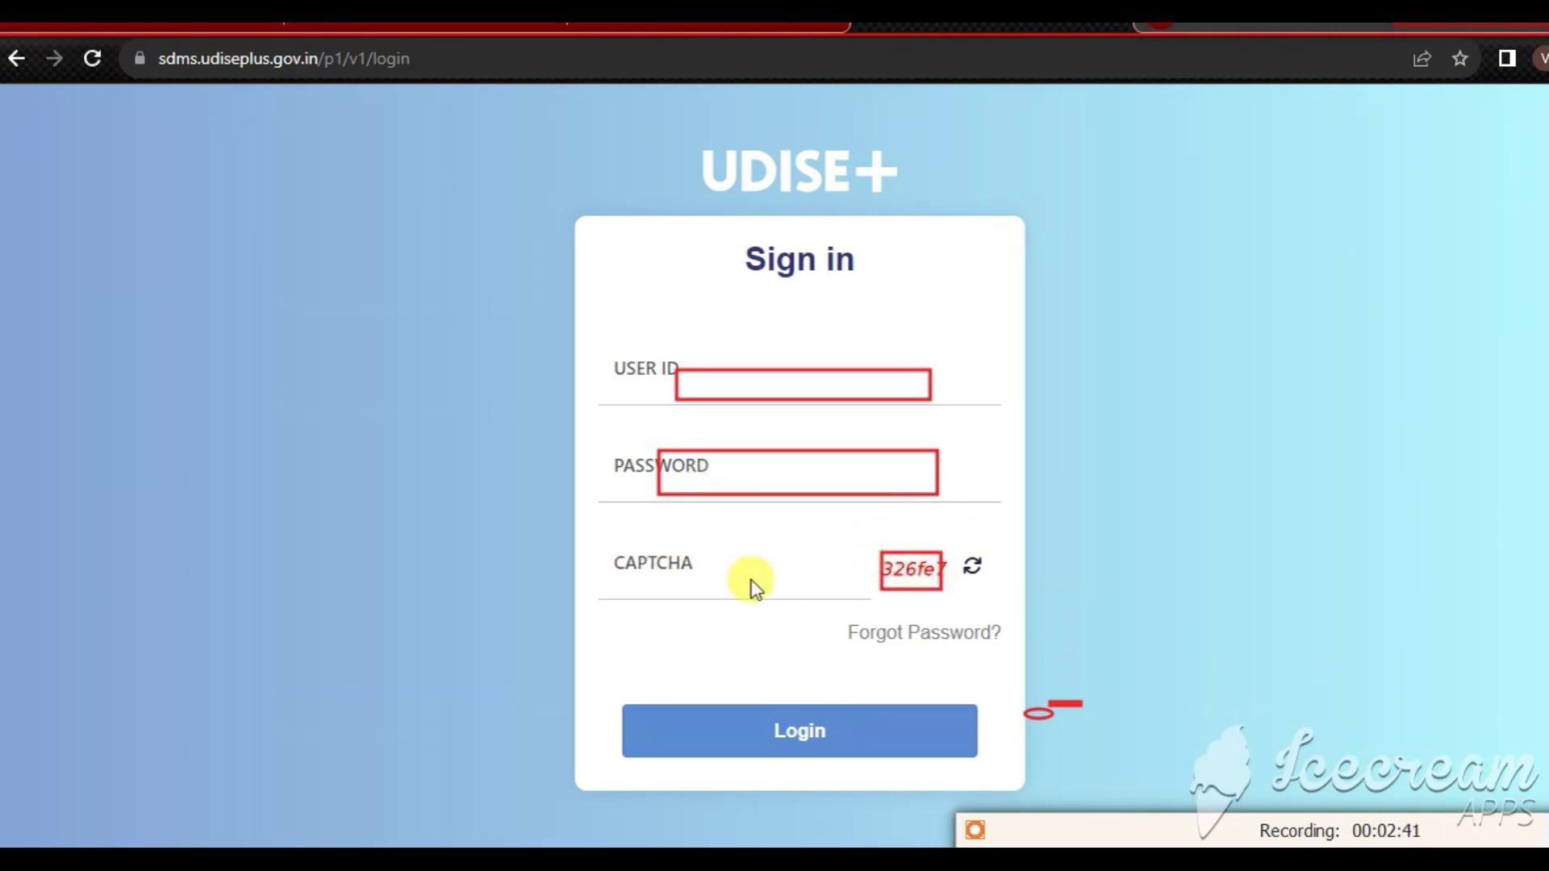
{"action": "left_click_drag", "start_coordinate": [623, 557], "coordinate": [755, 602]}
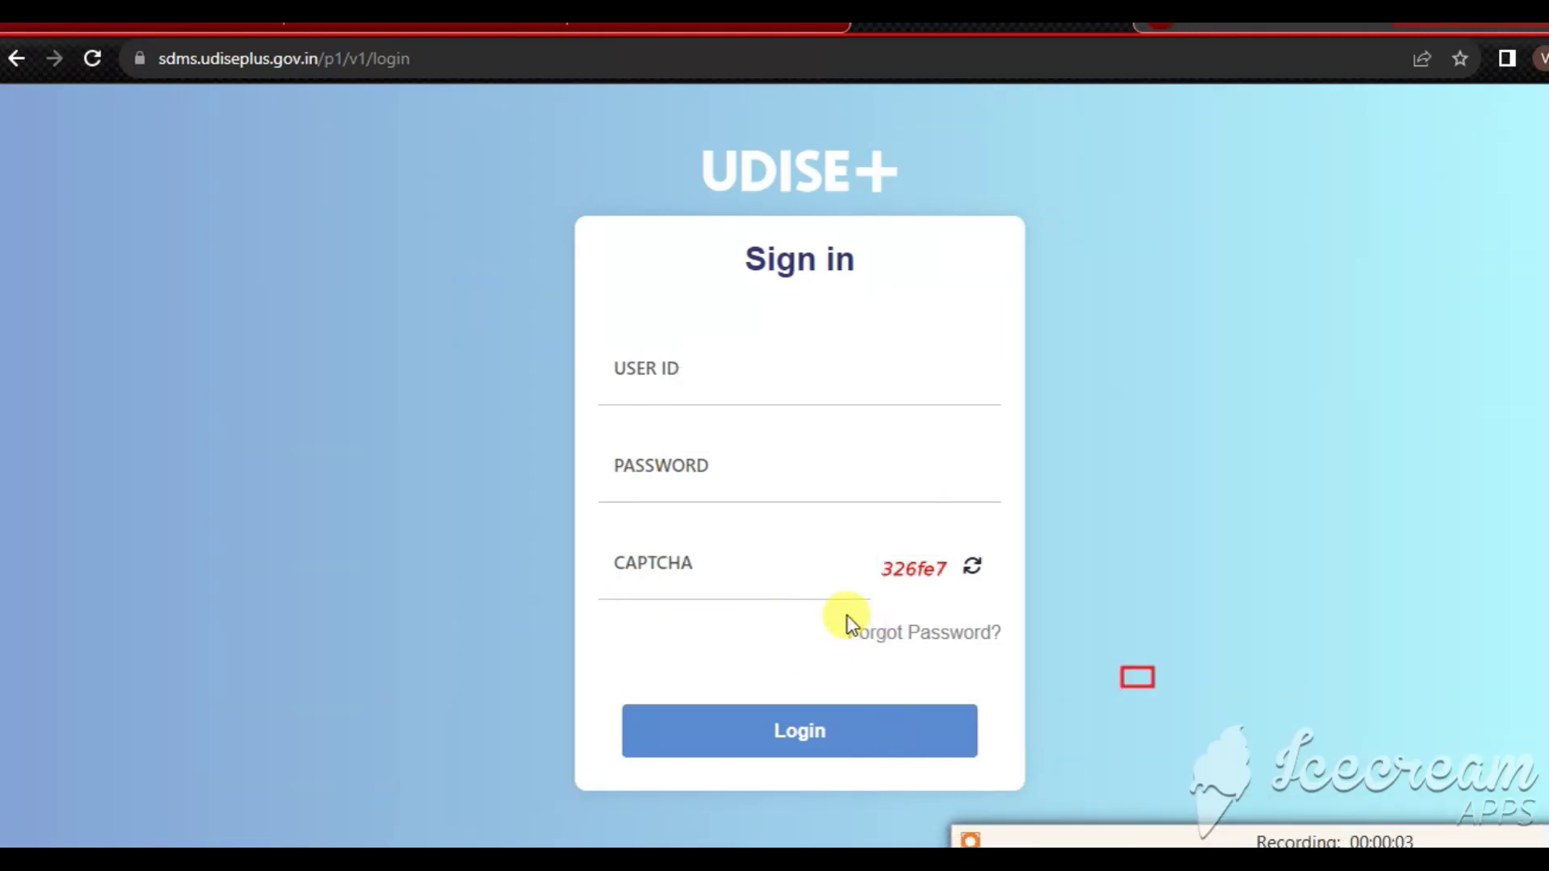
{"action": "mouse_move", "coordinate": [597, 429]}
{"action": "left_mouse_down"}
{"action": "mouse_move", "coordinate": [848, 532]}
{"action": "mouse_move", "coordinate": [926, 510]}
{"action": "left_mouse_up"}
{"action": "mouse_move", "coordinate": [823, 606]}
{"action": "left_mouse_down"}
{"action": "mouse_move", "coordinate": [1004, 668]}
{"action": "mouse_move", "coordinate": [1024, 657]}
{"action": "left_mouse_up"}
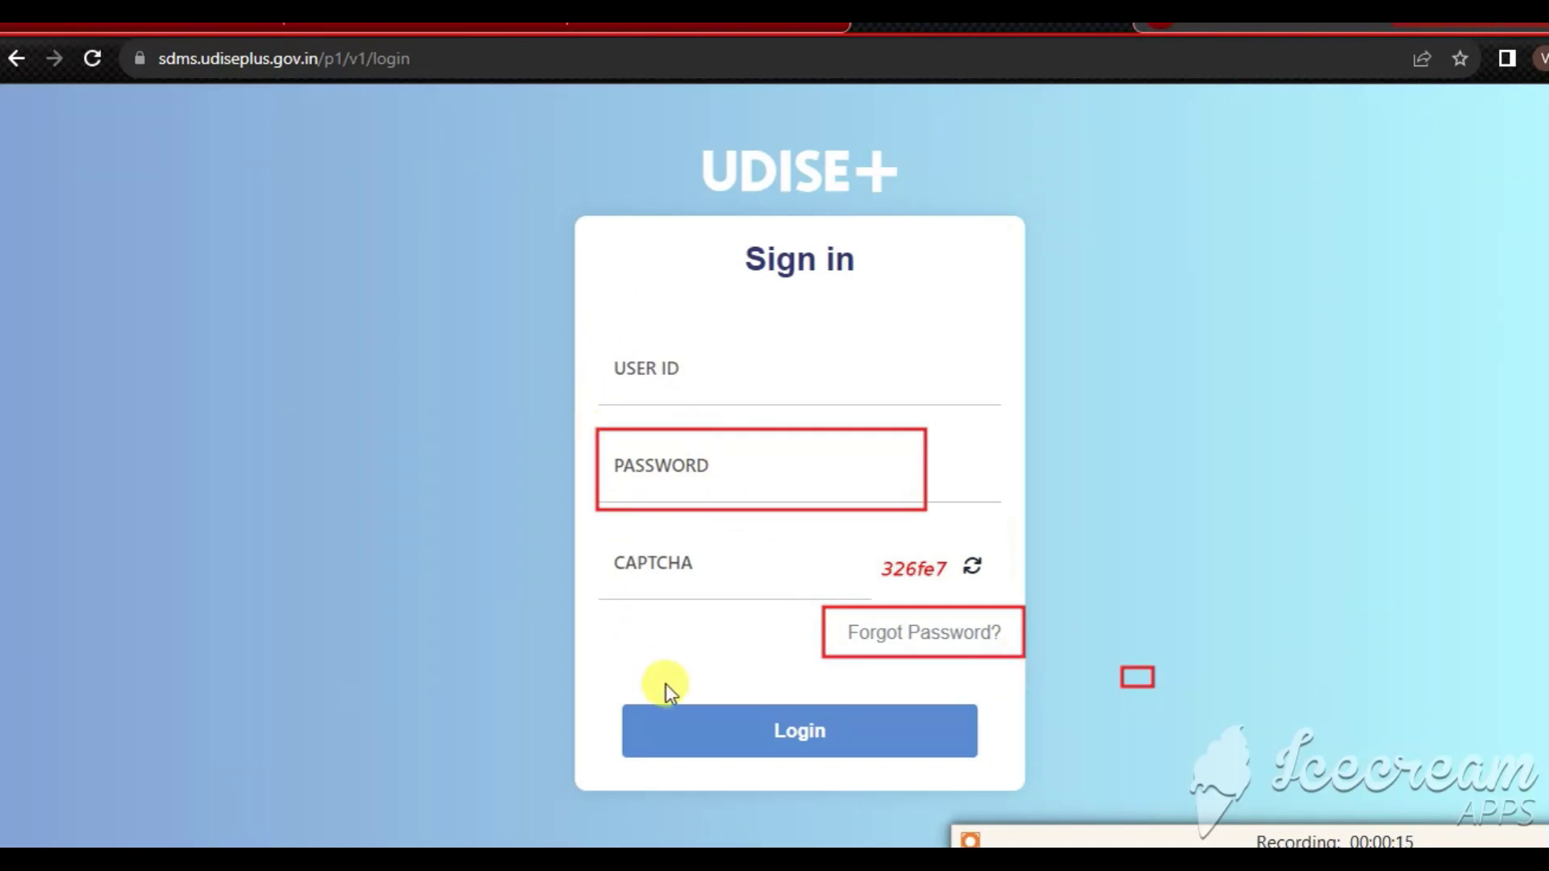
{"action": "left_click_drag", "start_coordinate": [704, 694], "coordinate": [906, 760]}
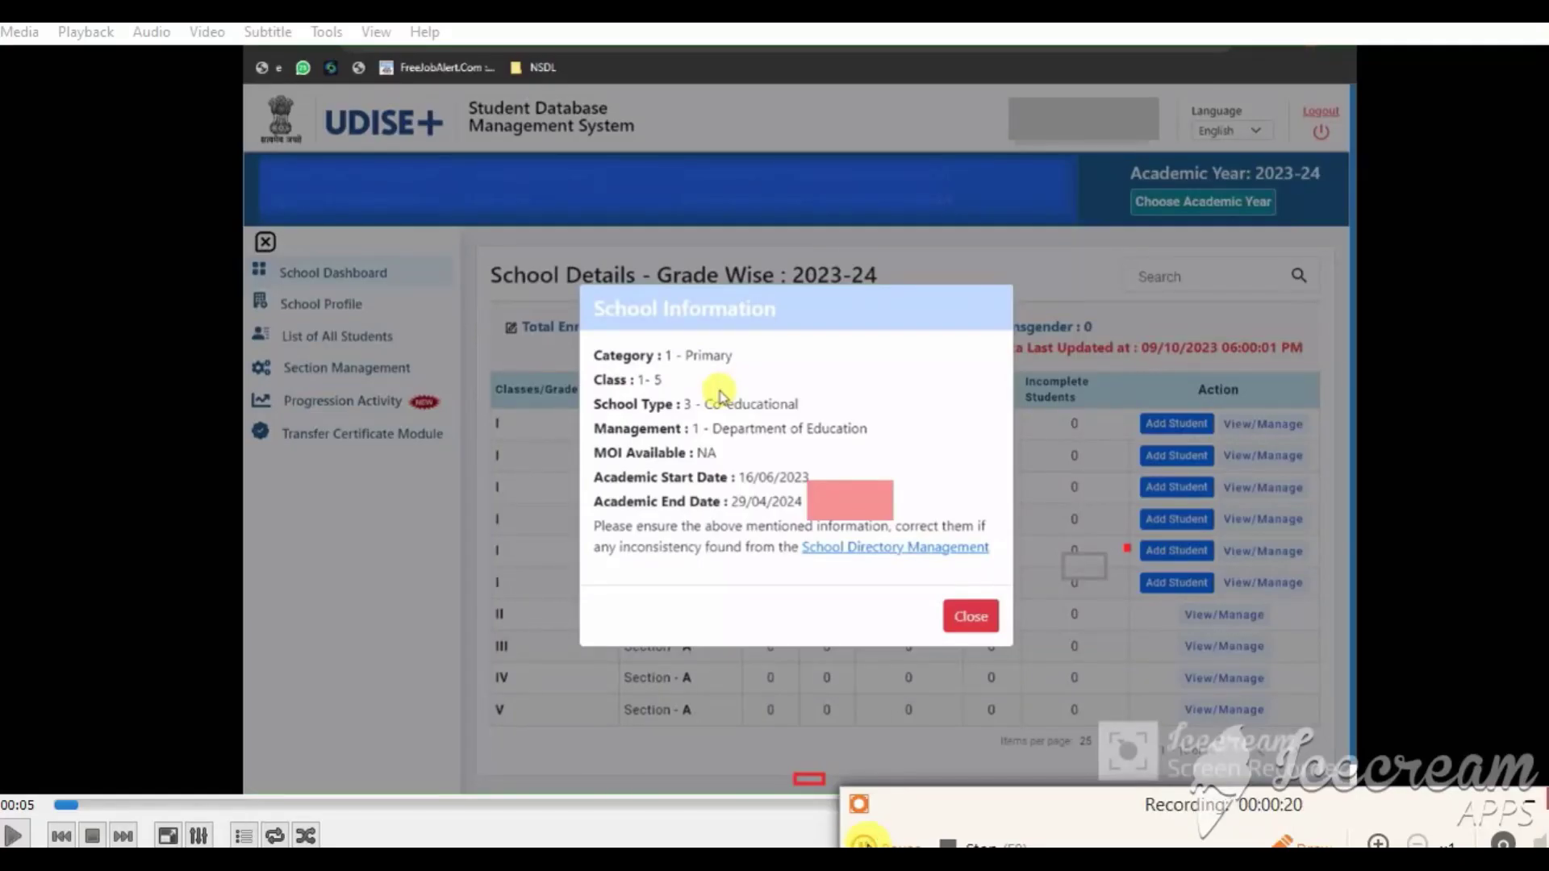
{"action": "left_click", "coordinate": [898, 831]}
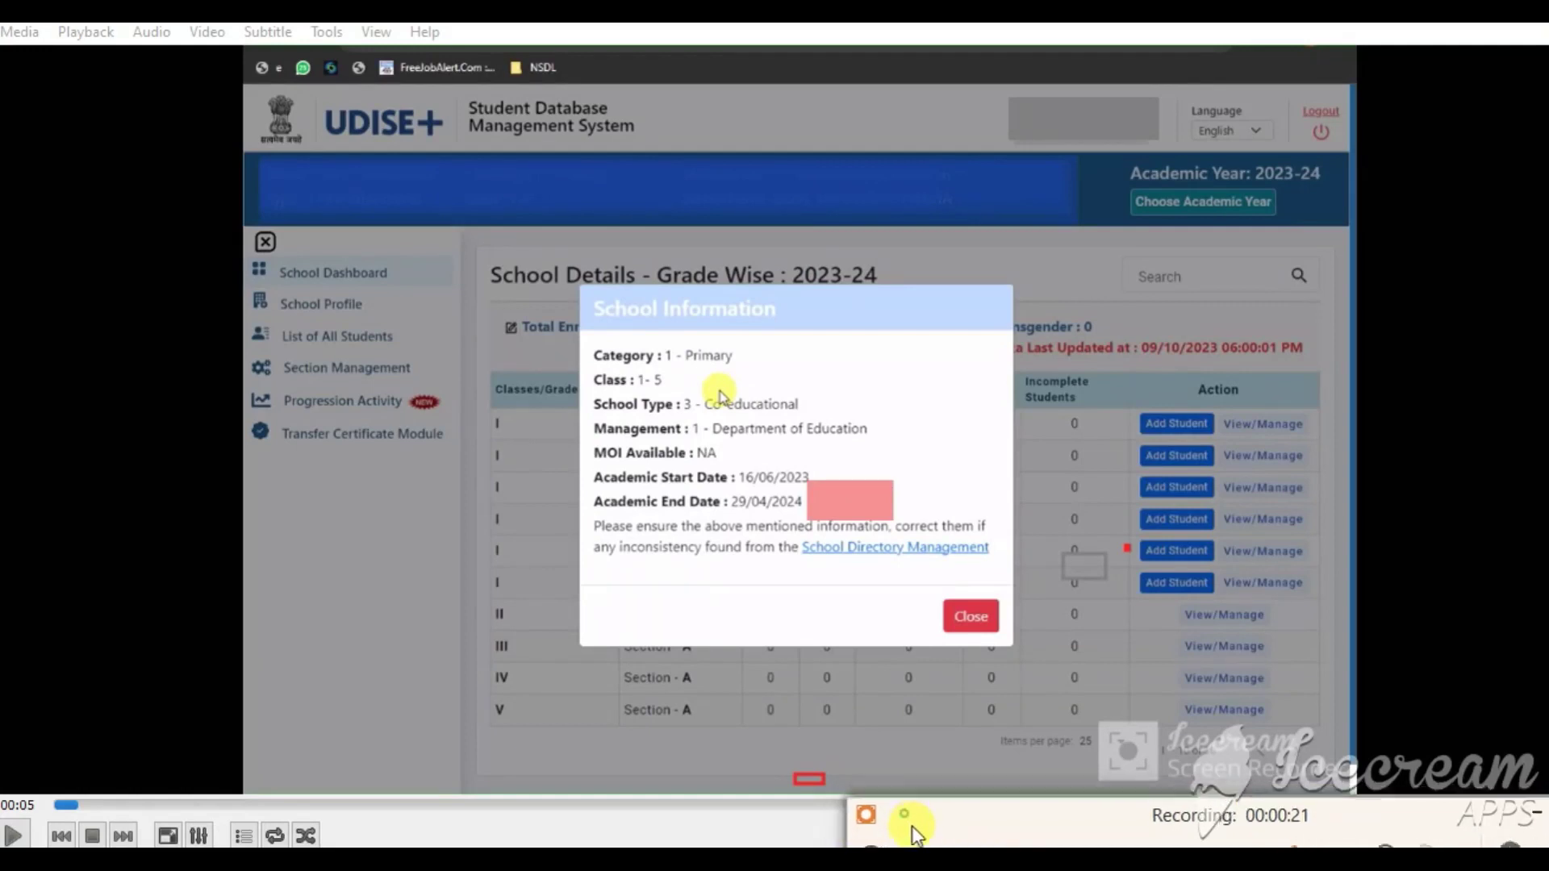
{"action": "mouse_move", "coordinate": [119, 87]}
{"action": "left_mouse_down"}
{"action": "mouse_move", "coordinate": [313, 216]}
{"action": "mouse_move", "coordinate": [1418, 589]}
{"action": "mouse_move", "coordinate": [1416, 767]}
{"action": "left_mouse_up"}
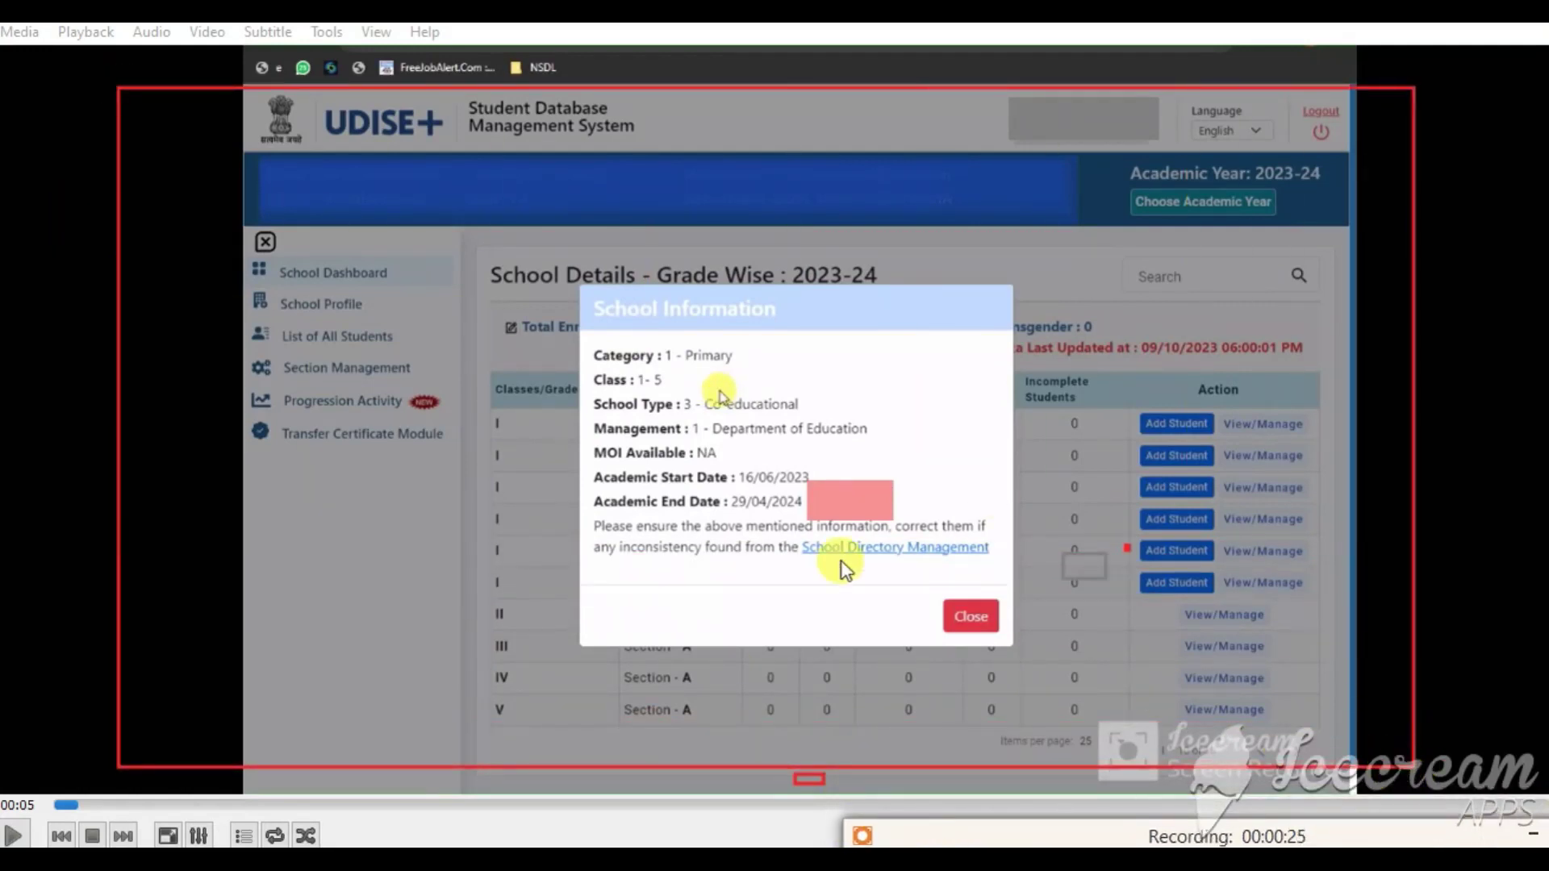
{"action": "mouse_move", "coordinate": [594, 294]}
{"action": "left_mouse_down"}
{"action": "mouse_move", "coordinate": [796, 518]}
{"action": "mouse_move", "coordinate": [1012, 643]}
{"action": "left_mouse_up"}
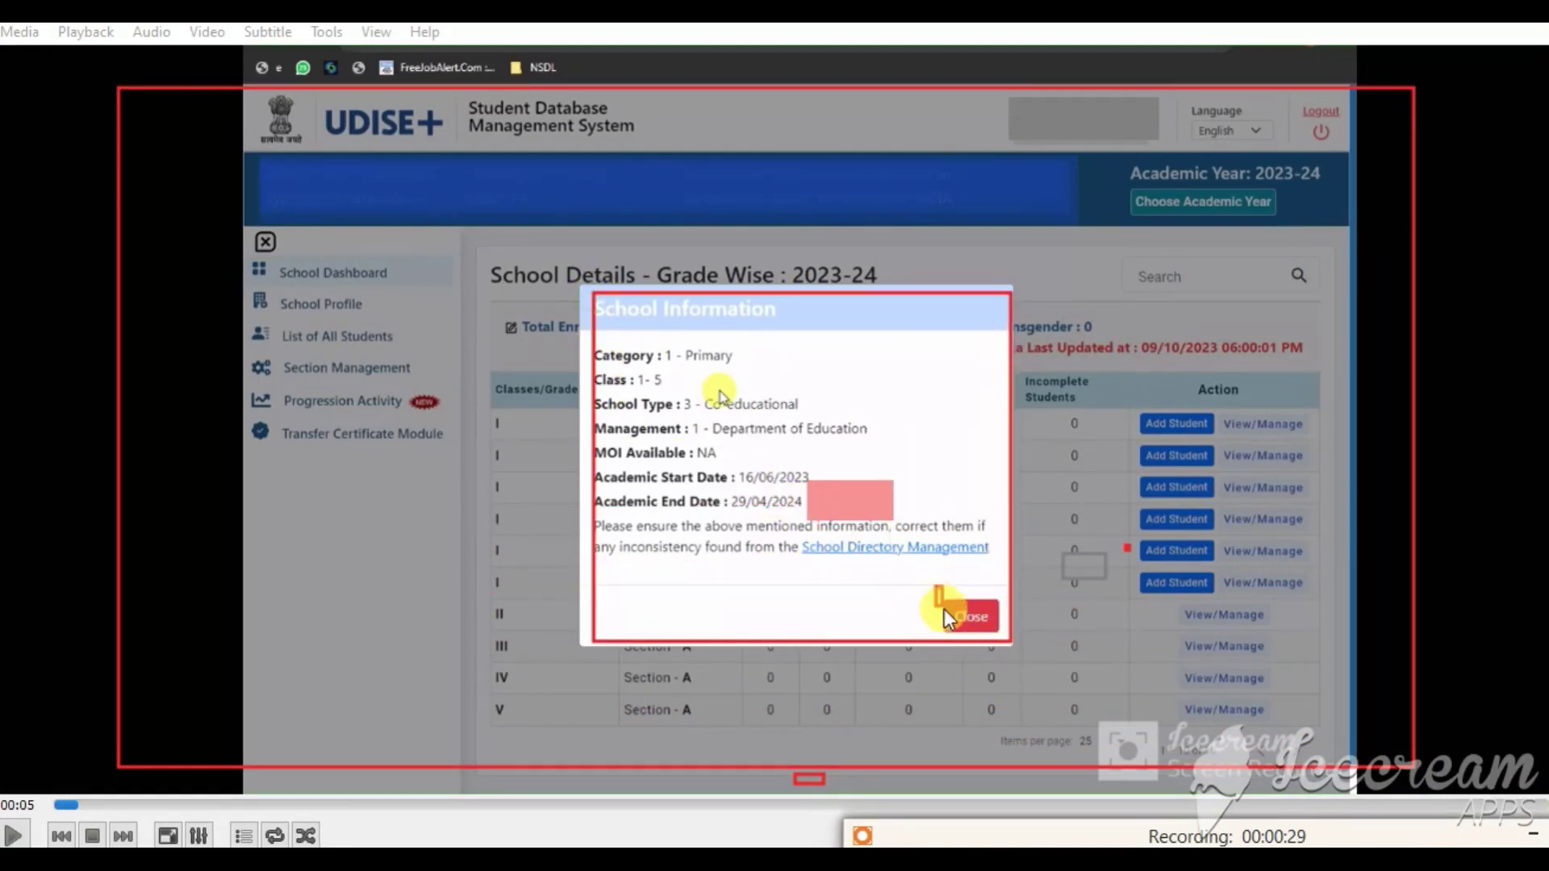
{"action": "left_click_drag", "start_coordinate": [936, 586], "coordinate": [998, 638]}
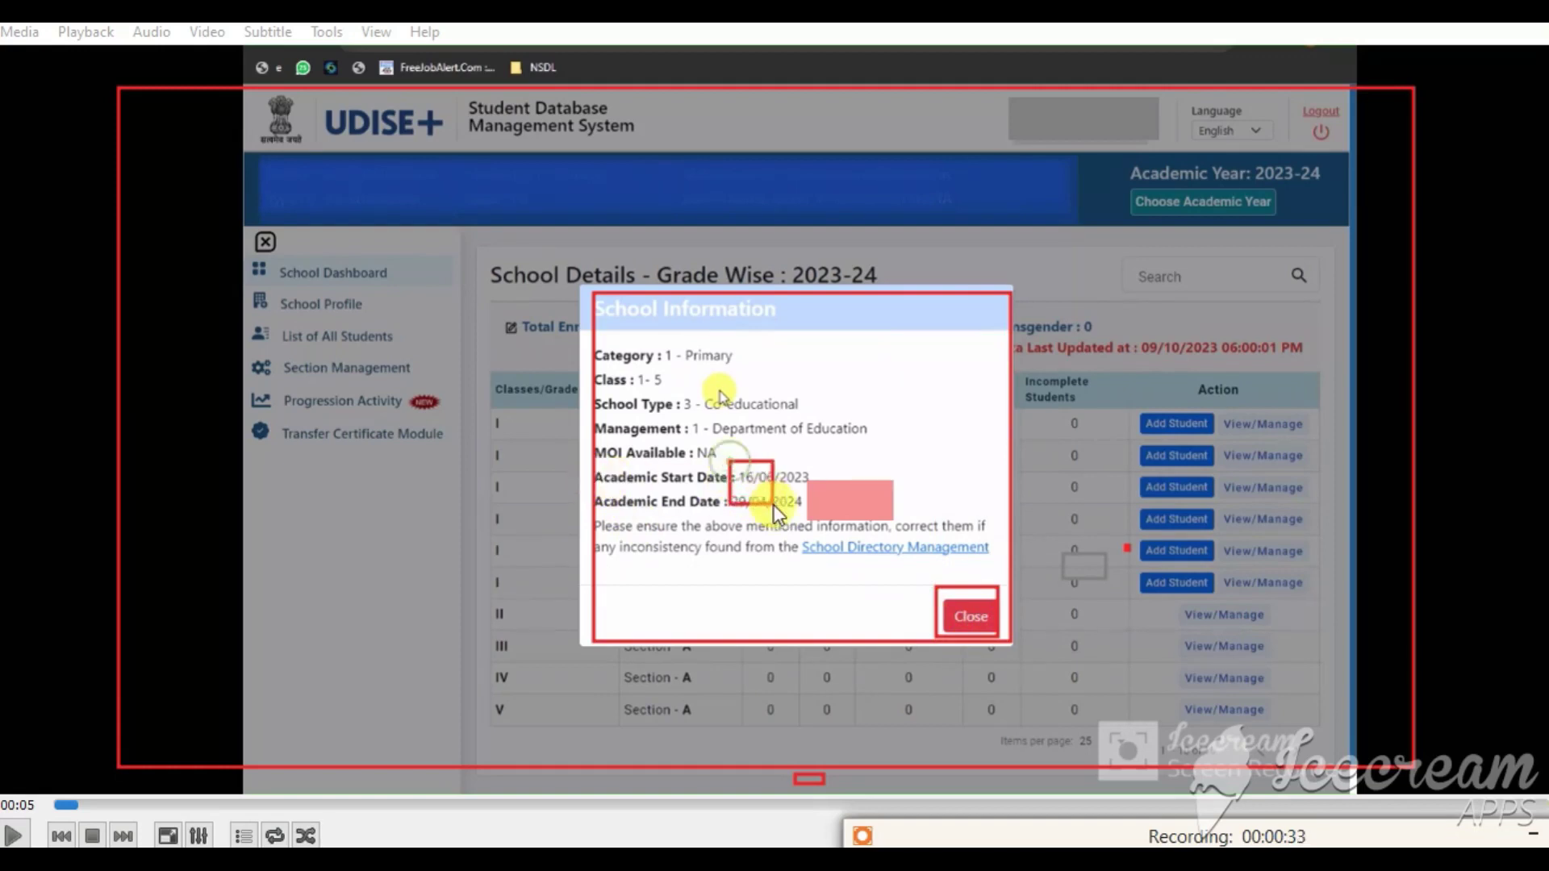
{"action": "left_click_drag", "start_coordinate": [729, 462], "coordinate": [813, 516]}
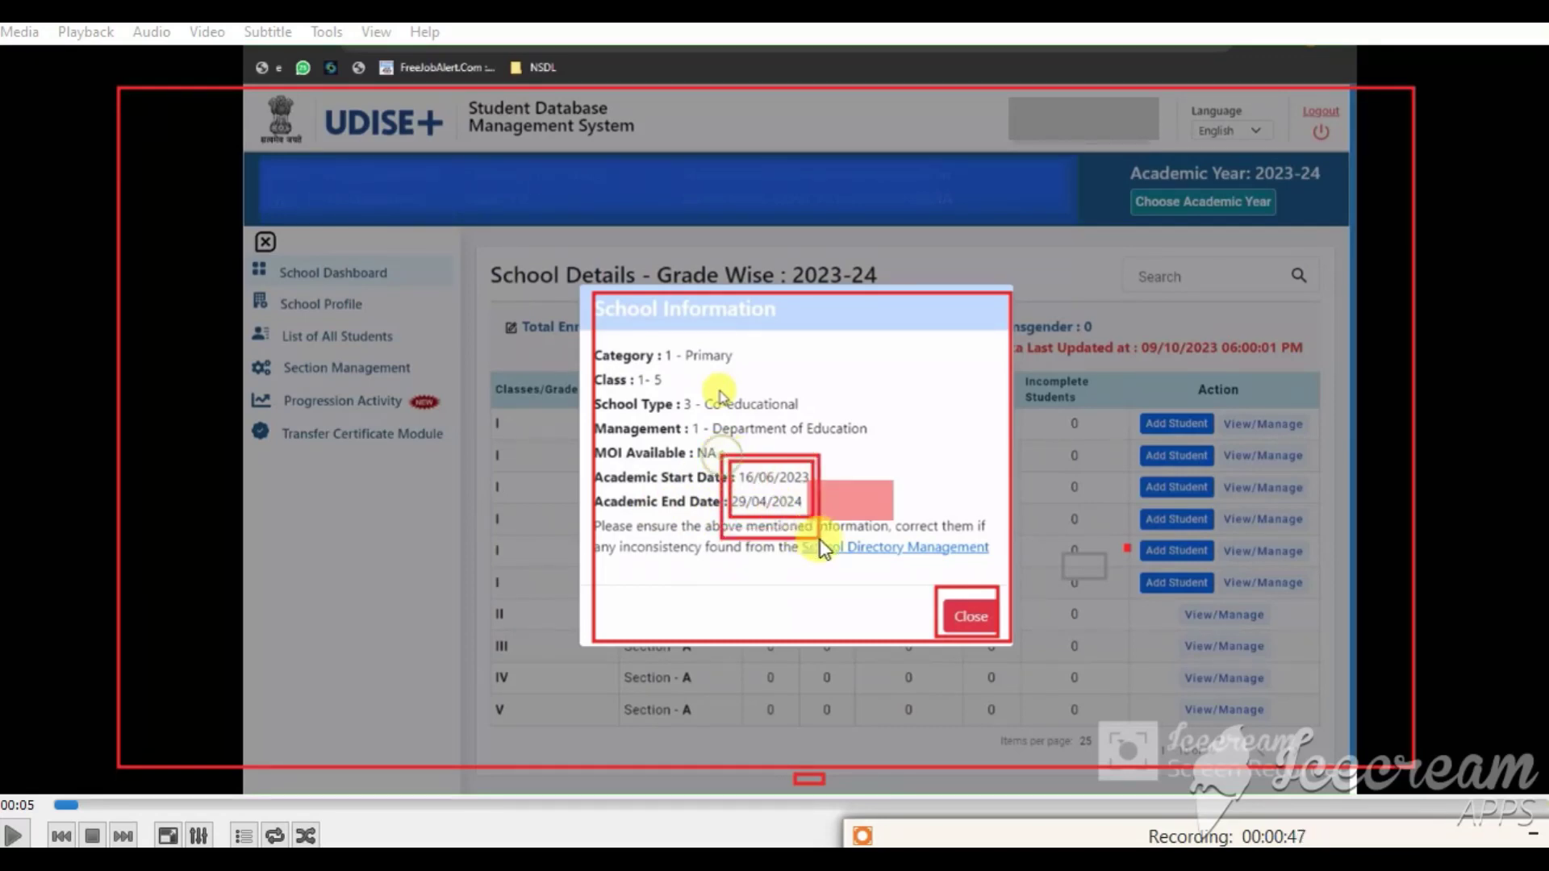
{"action": "left_click_drag", "start_coordinate": [827, 526], "coordinate": [817, 522]}
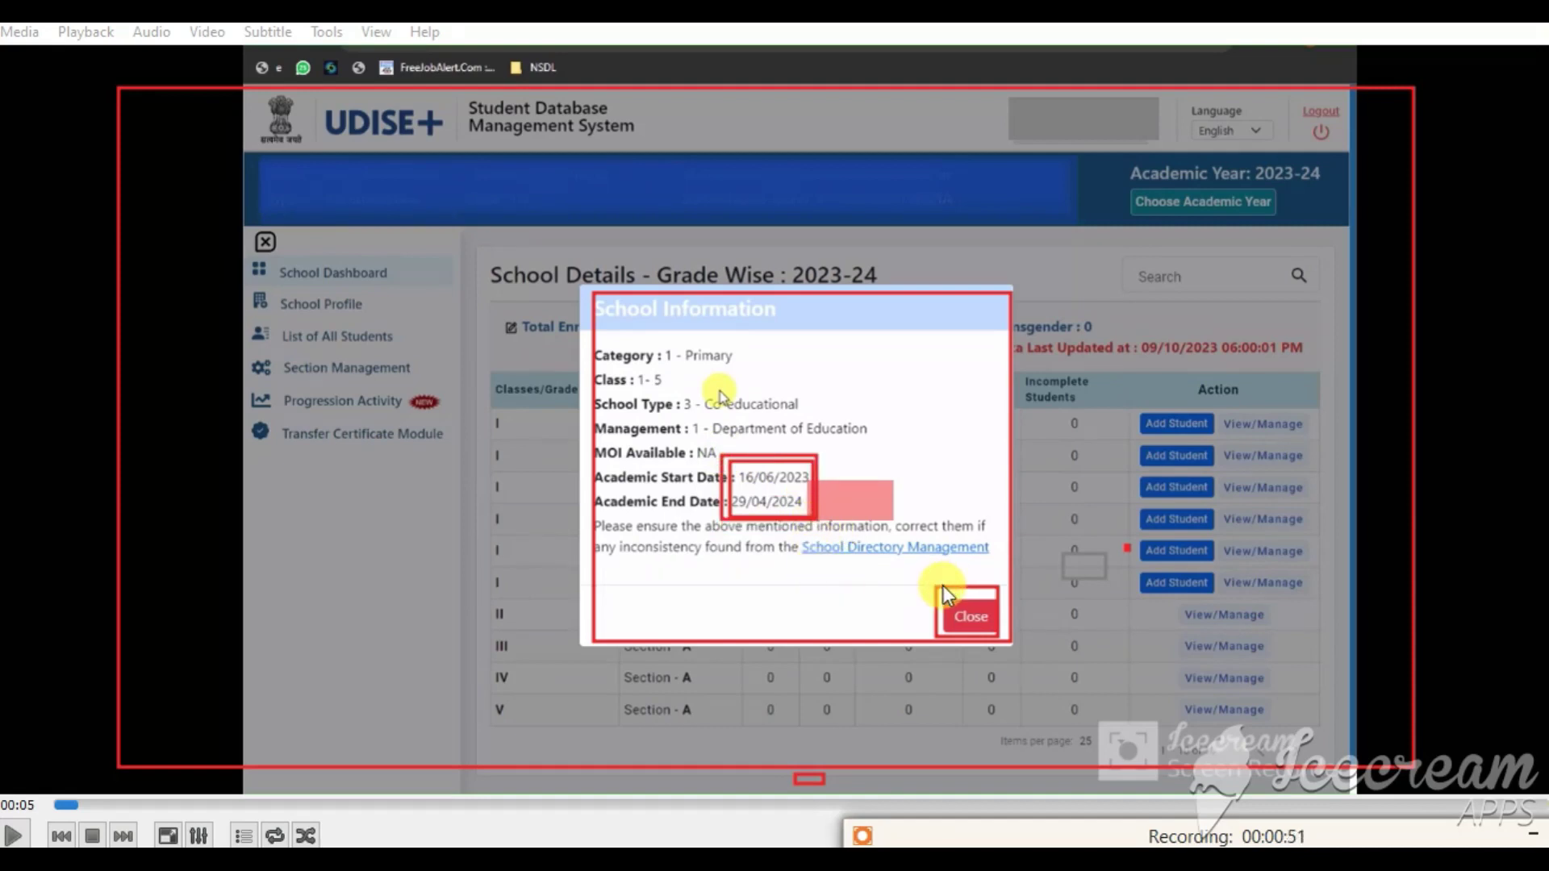
{"action": "mouse_move", "coordinate": [942, 588]}
{"action": "left_mouse_down"}
{"action": "mouse_move", "coordinate": [972, 637]}
{"action": "mouse_move", "coordinate": [999, 641]}
{"action": "left_mouse_up"}
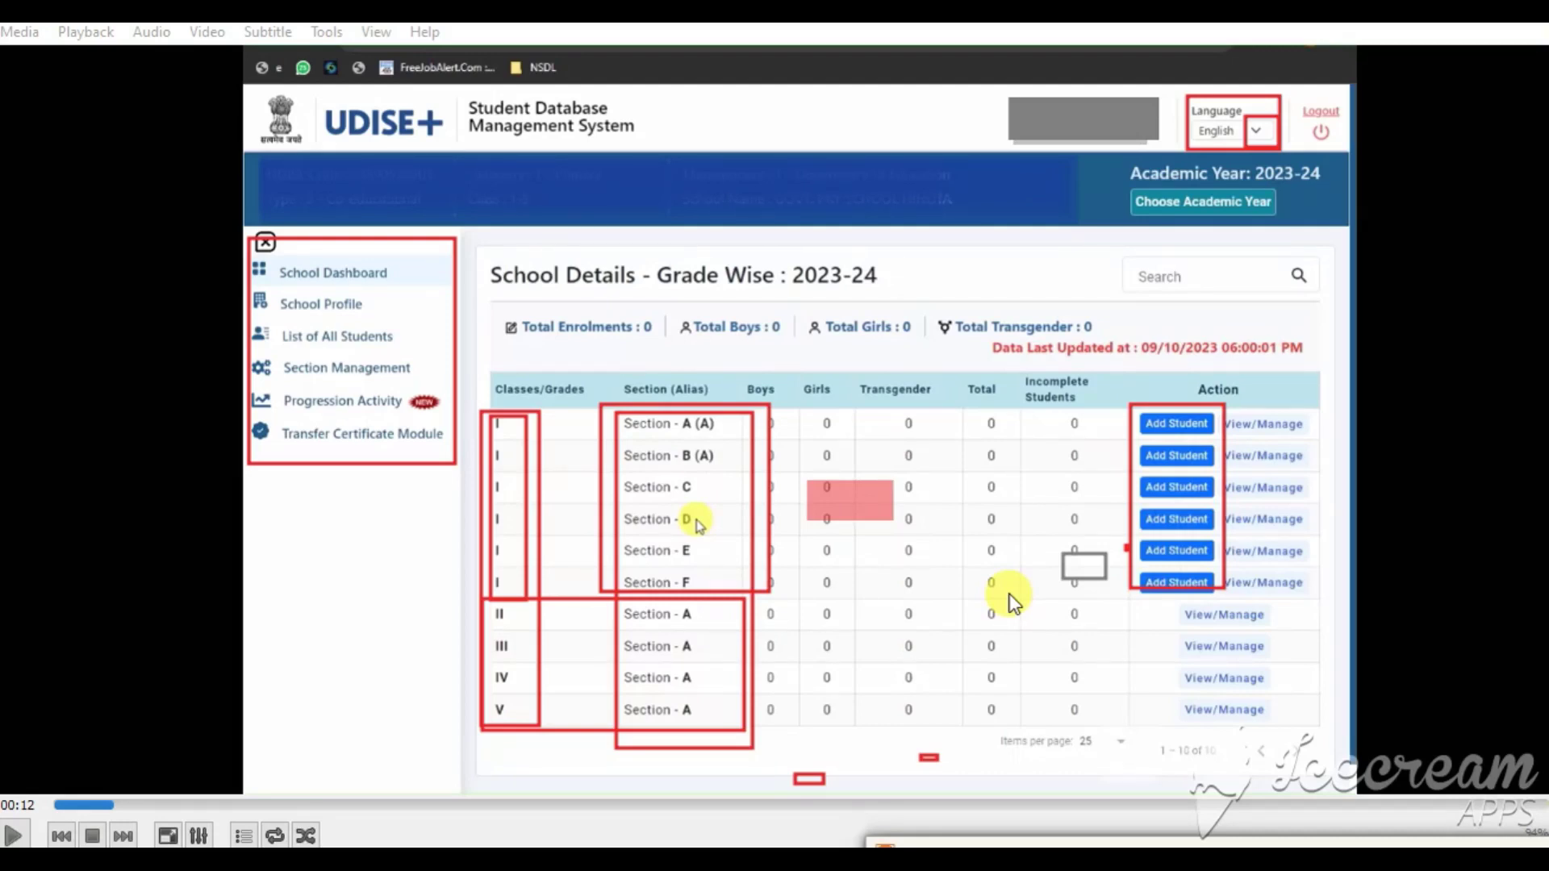
{"action": "mouse_move", "coordinate": [269, 385]}
{"action": "left_mouse_down"}
{"action": "mouse_move", "coordinate": [363, 436]}
{"action": "mouse_move", "coordinate": [422, 405]}
{"action": "mouse_move", "coordinate": [457, 415]}
{"action": "left_mouse_up"}
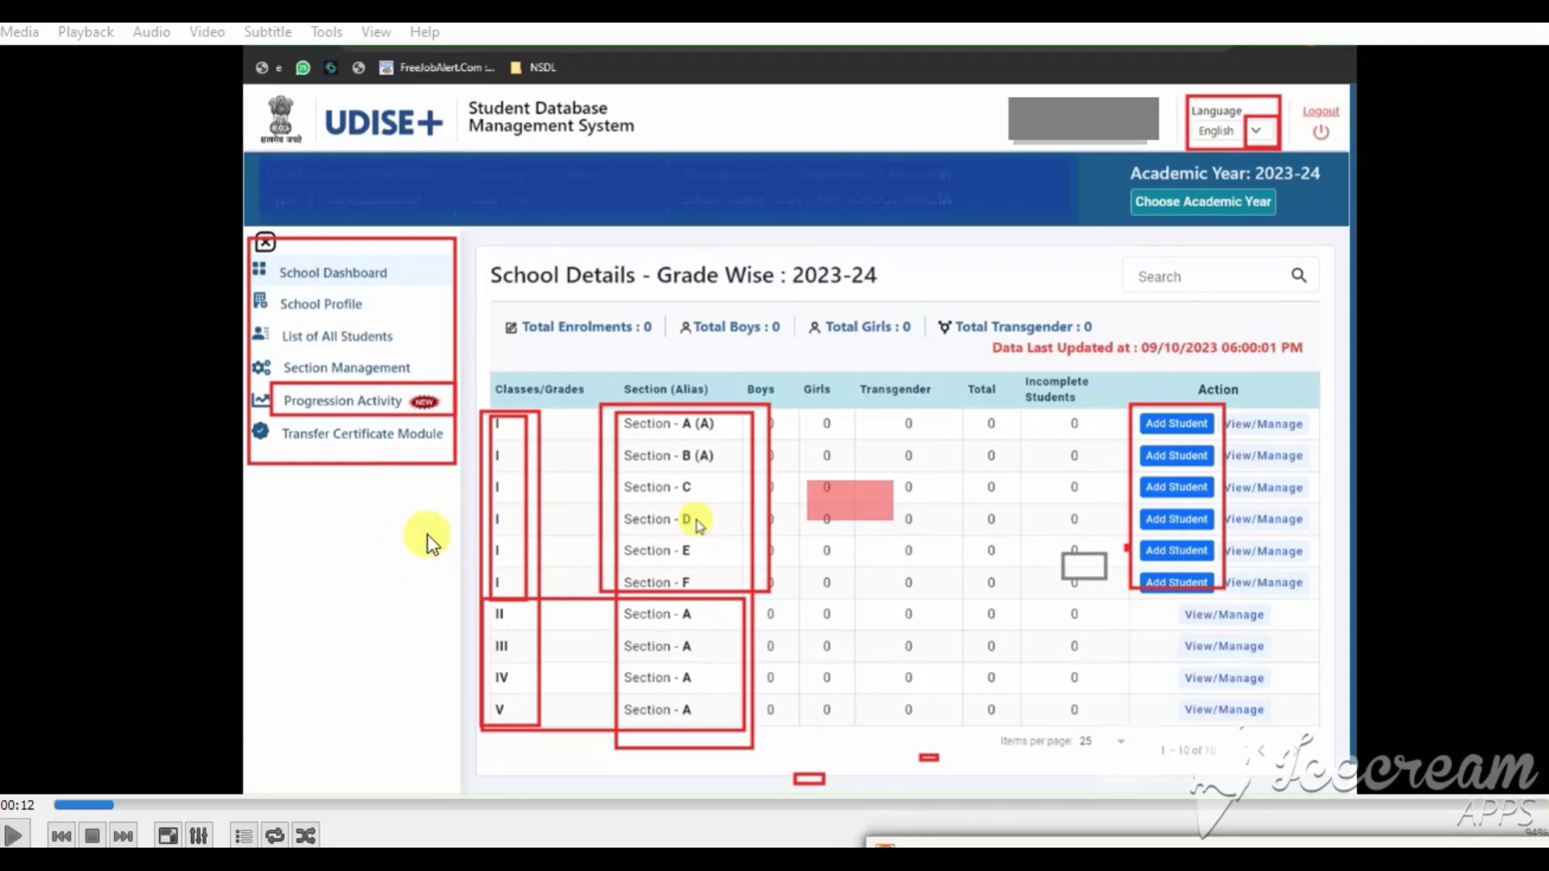
{"action": "left_click_drag", "start_coordinate": [488, 414], "coordinate": [545, 594]}
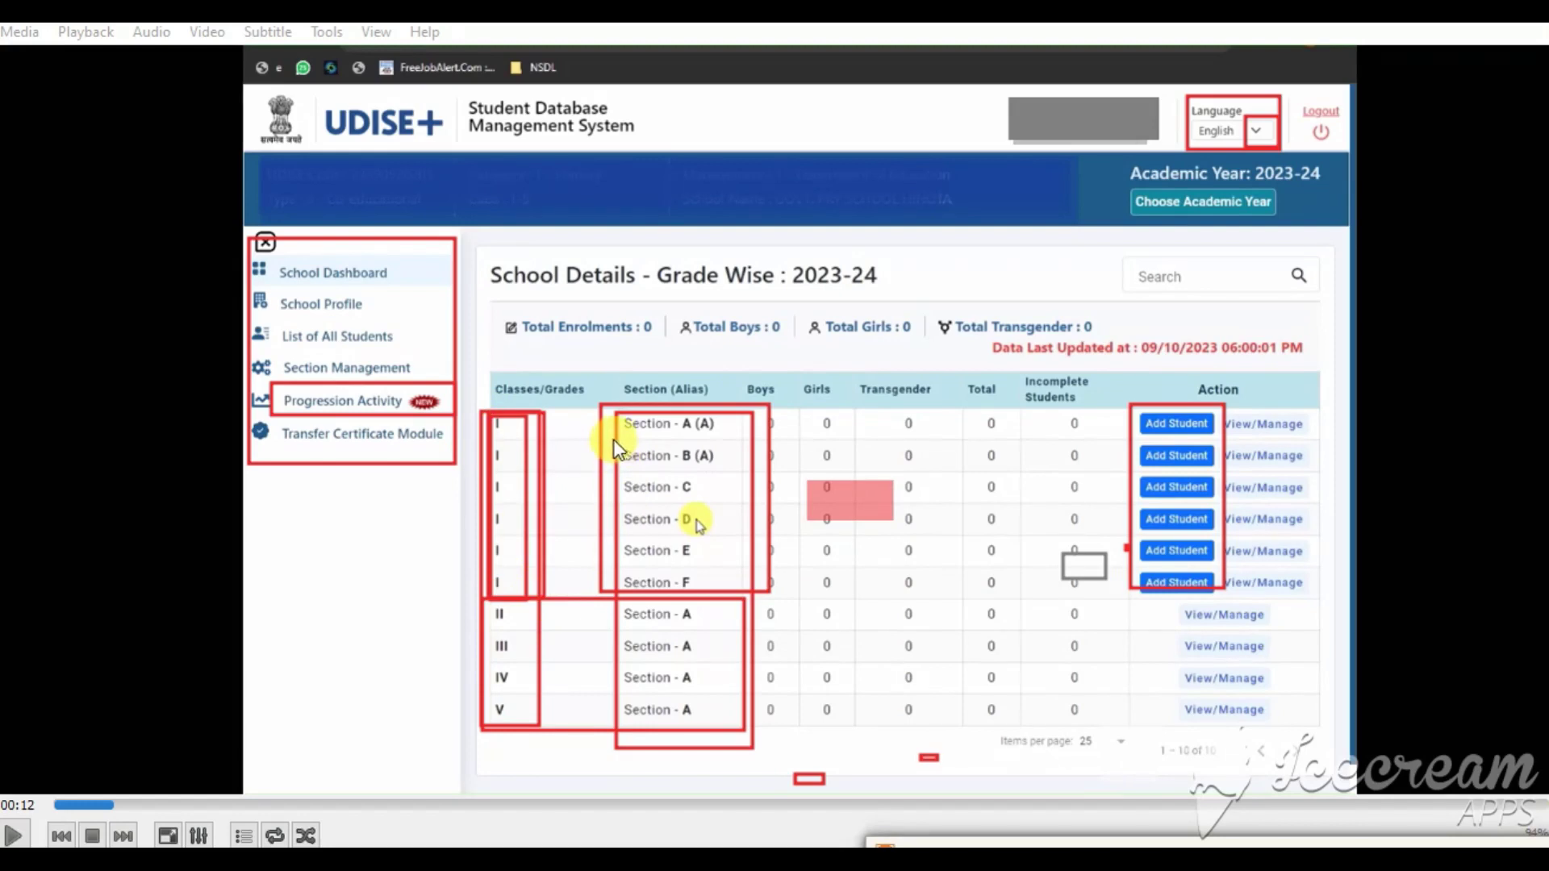
{"action": "left_click_drag", "start_coordinate": [613, 440], "coordinate": [757, 597]}
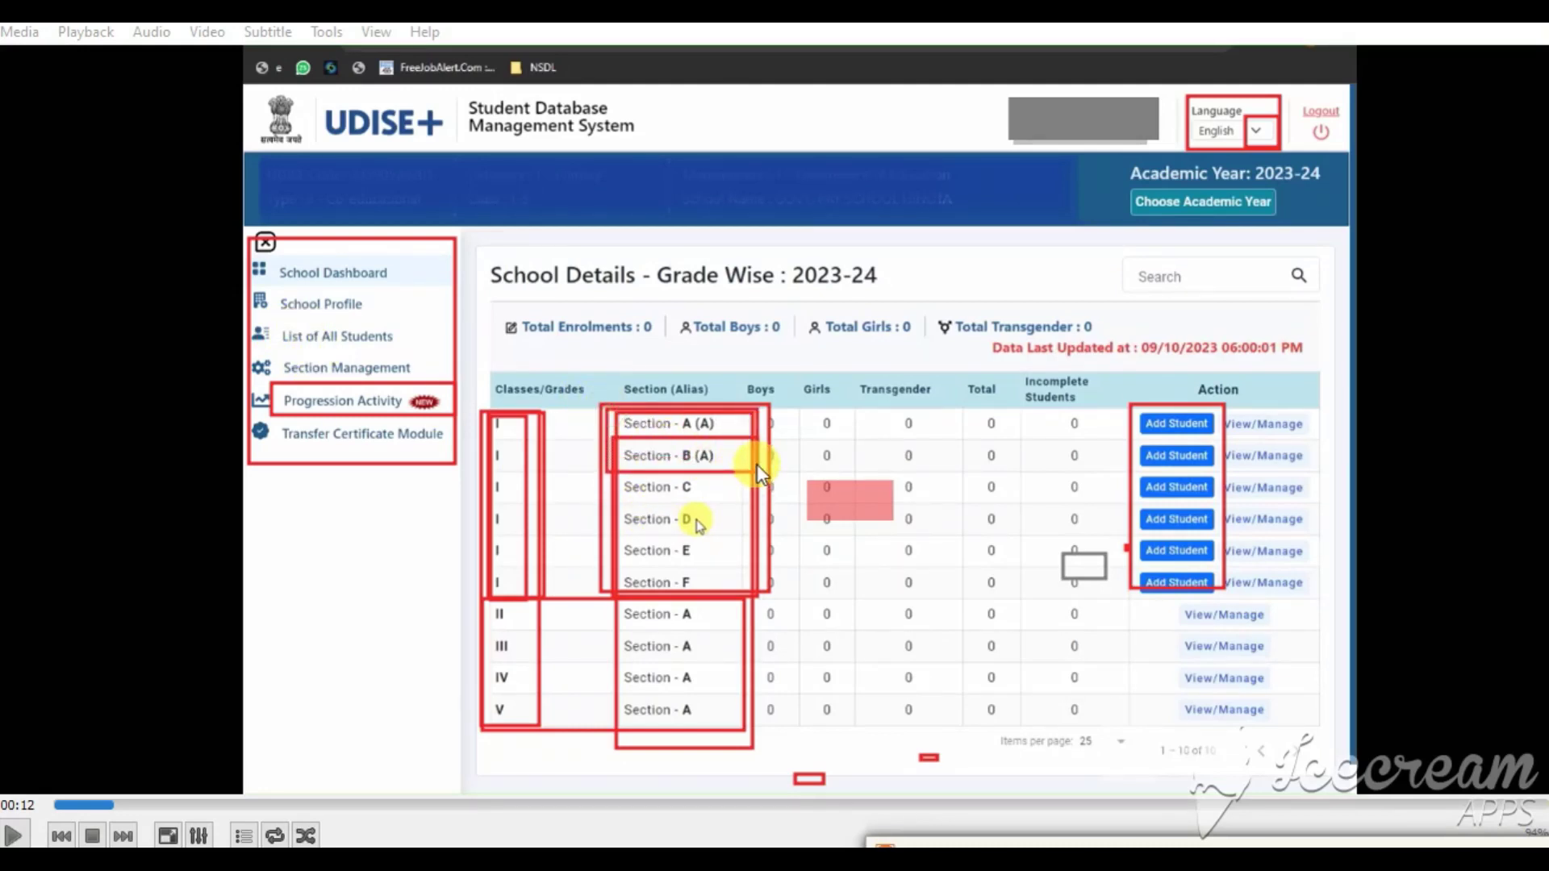
{"action": "left_click_drag", "start_coordinate": [608, 395], "coordinate": [755, 476]}
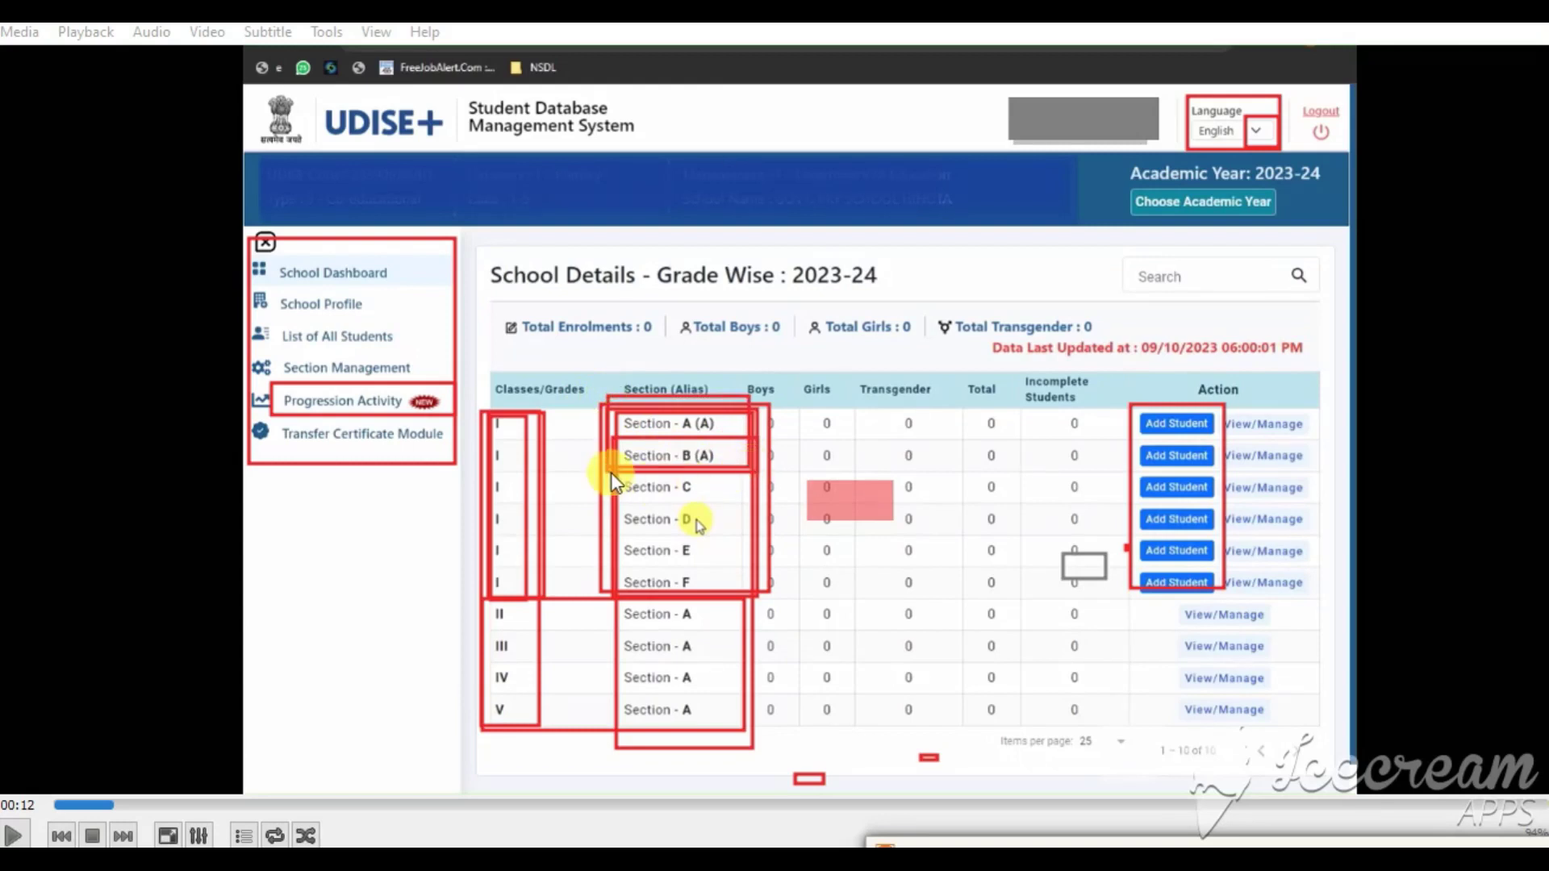
{"action": "left_click_drag", "start_coordinate": [617, 470], "coordinate": [737, 577]}
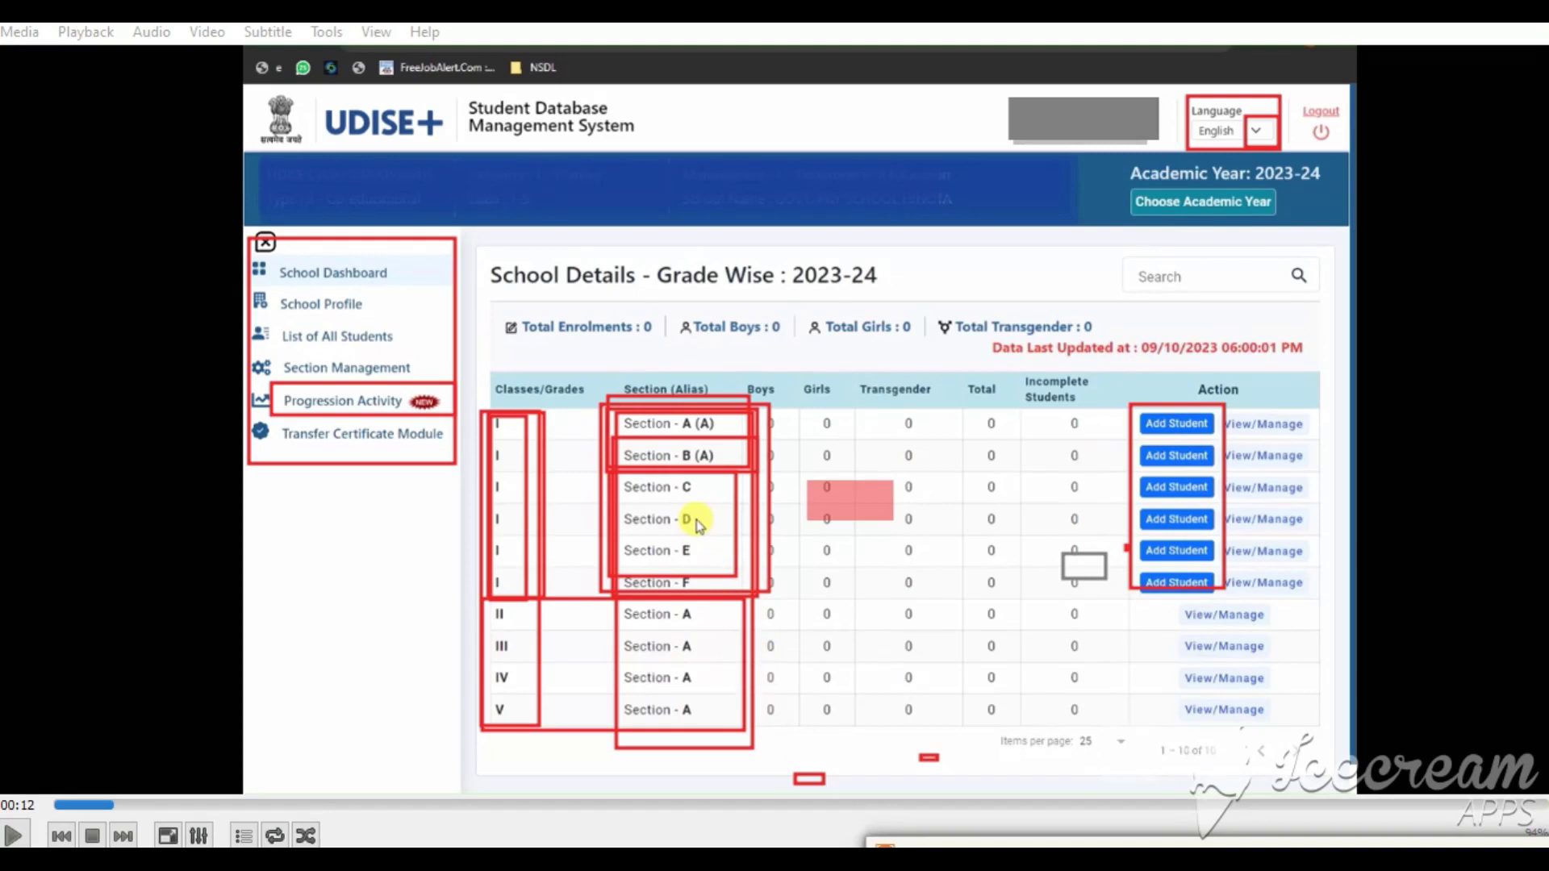
{"action": "left_click", "coordinate": [830, 841]}
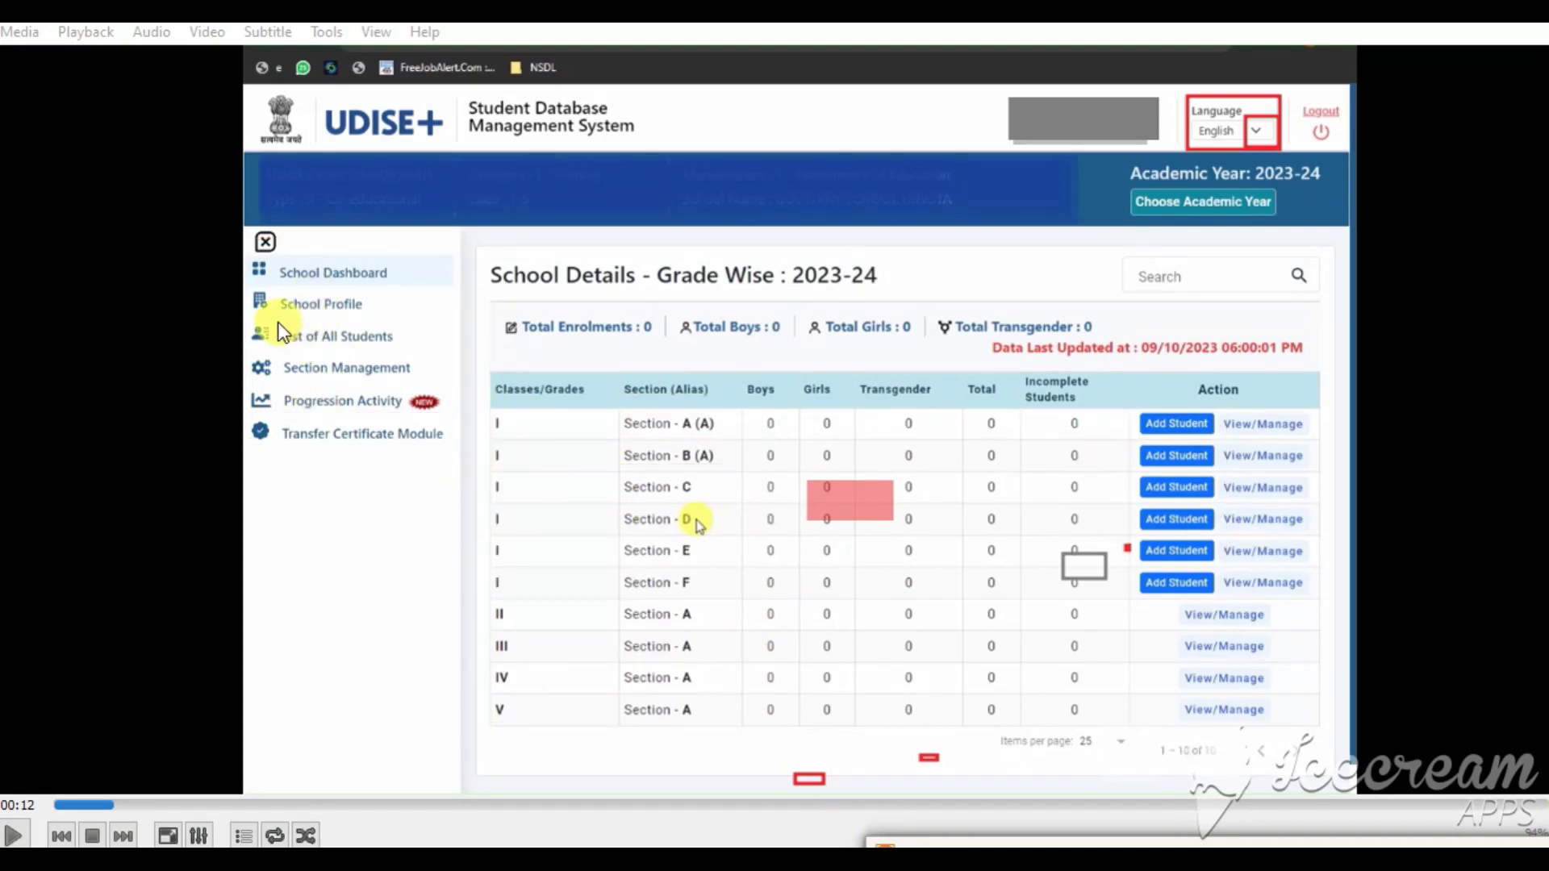
{"action": "left_click_drag", "start_coordinate": [279, 353], "coordinate": [442, 391]}
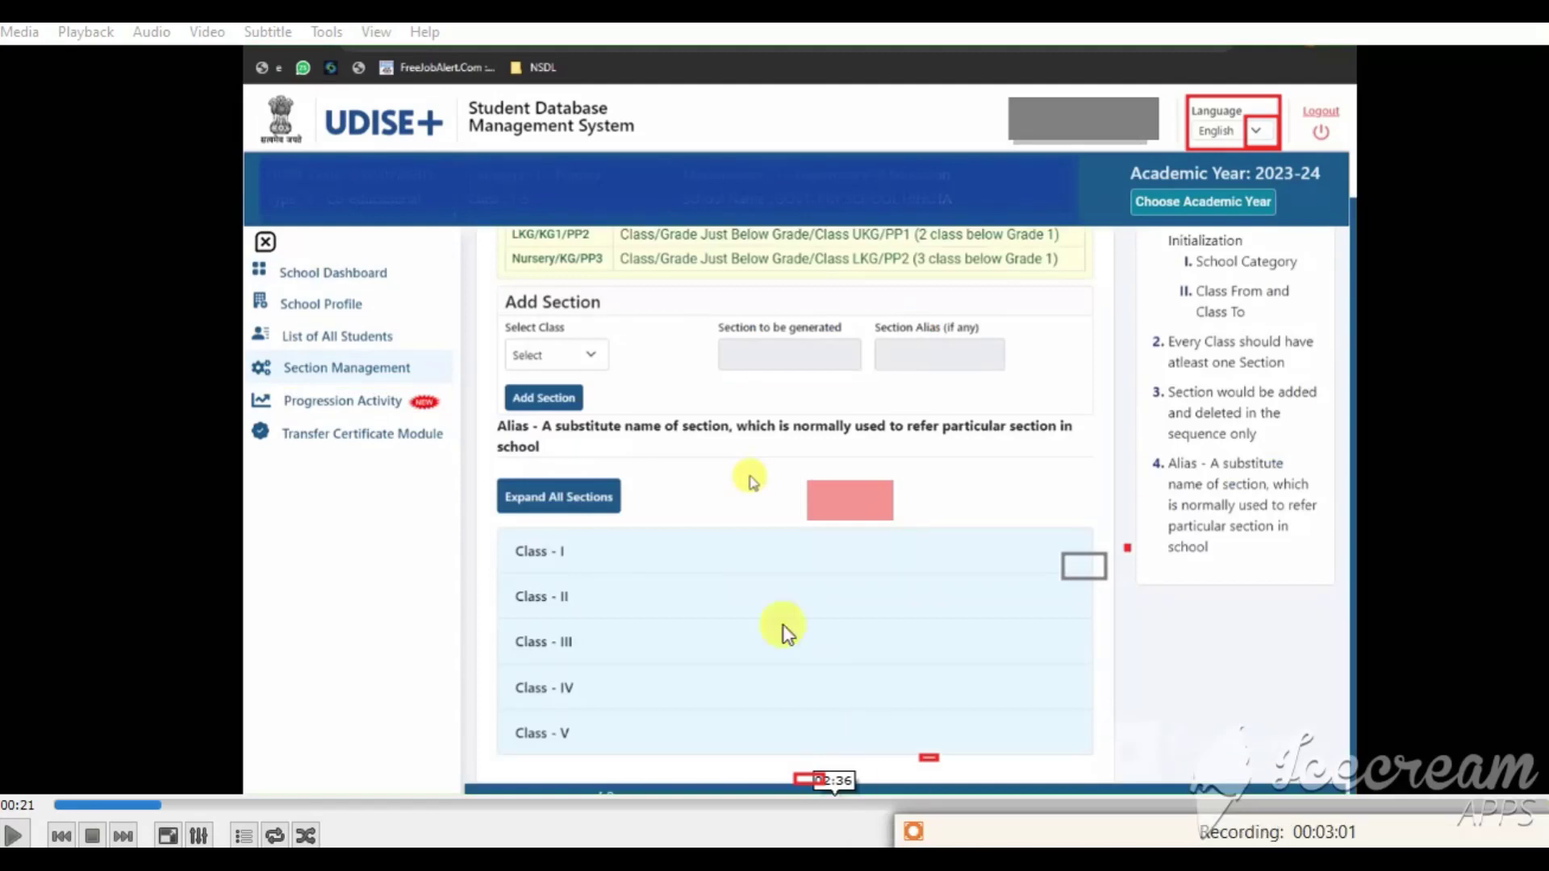
{"action": "left_click_drag", "start_coordinate": [489, 472], "coordinate": [663, 528]}
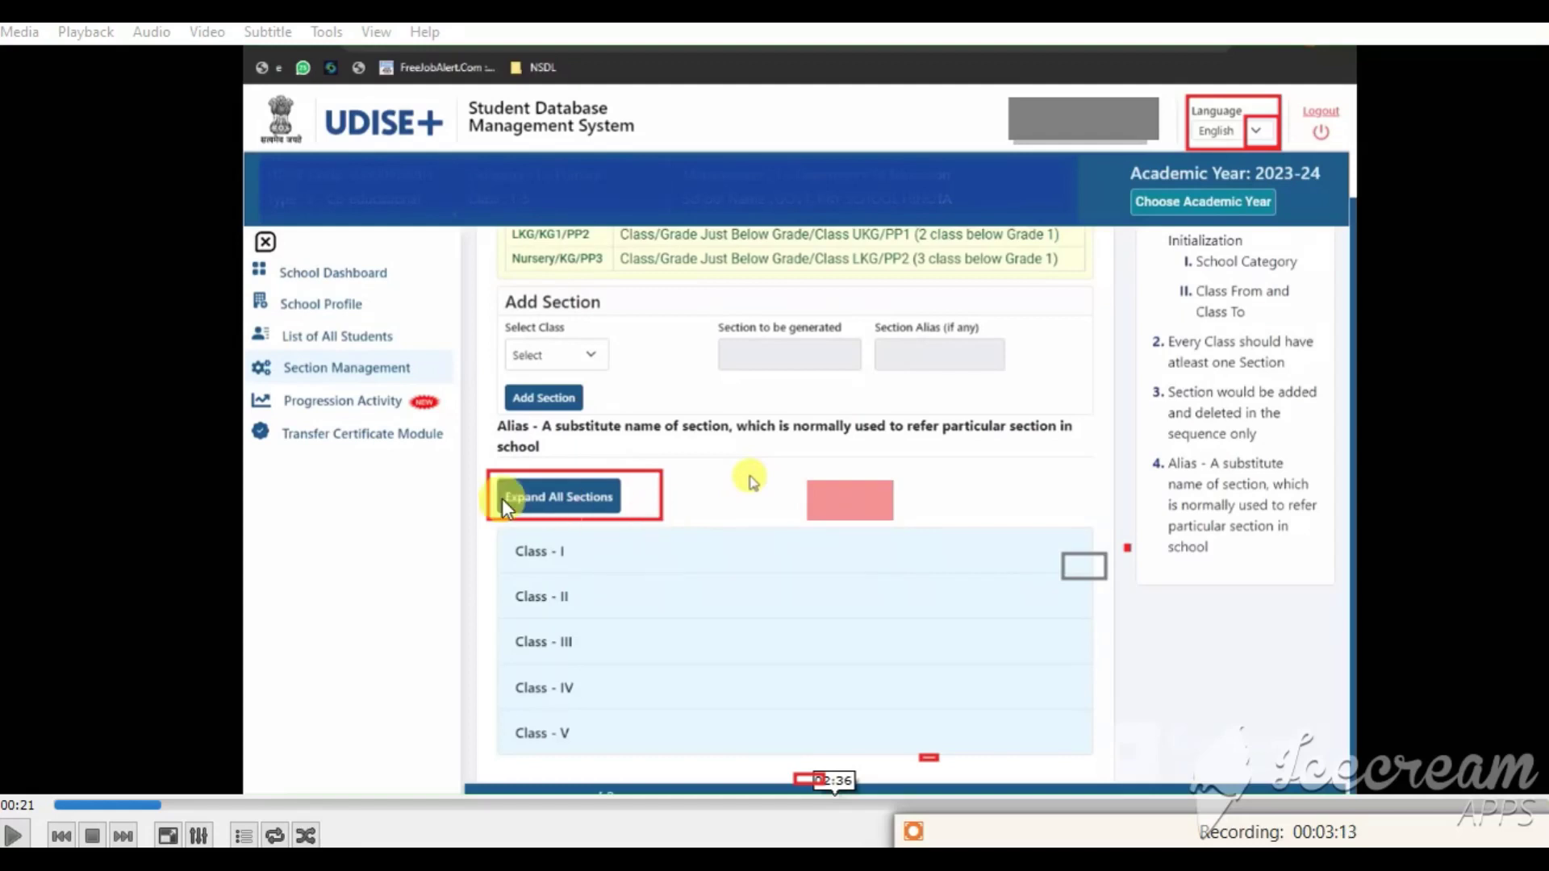
- Outline the Progression Activity entry and the Expand All Sections button with red rectangles
{"action": "left_click_drag", "start_coordinate": [262, 376], "coordinate": [429, 425]}
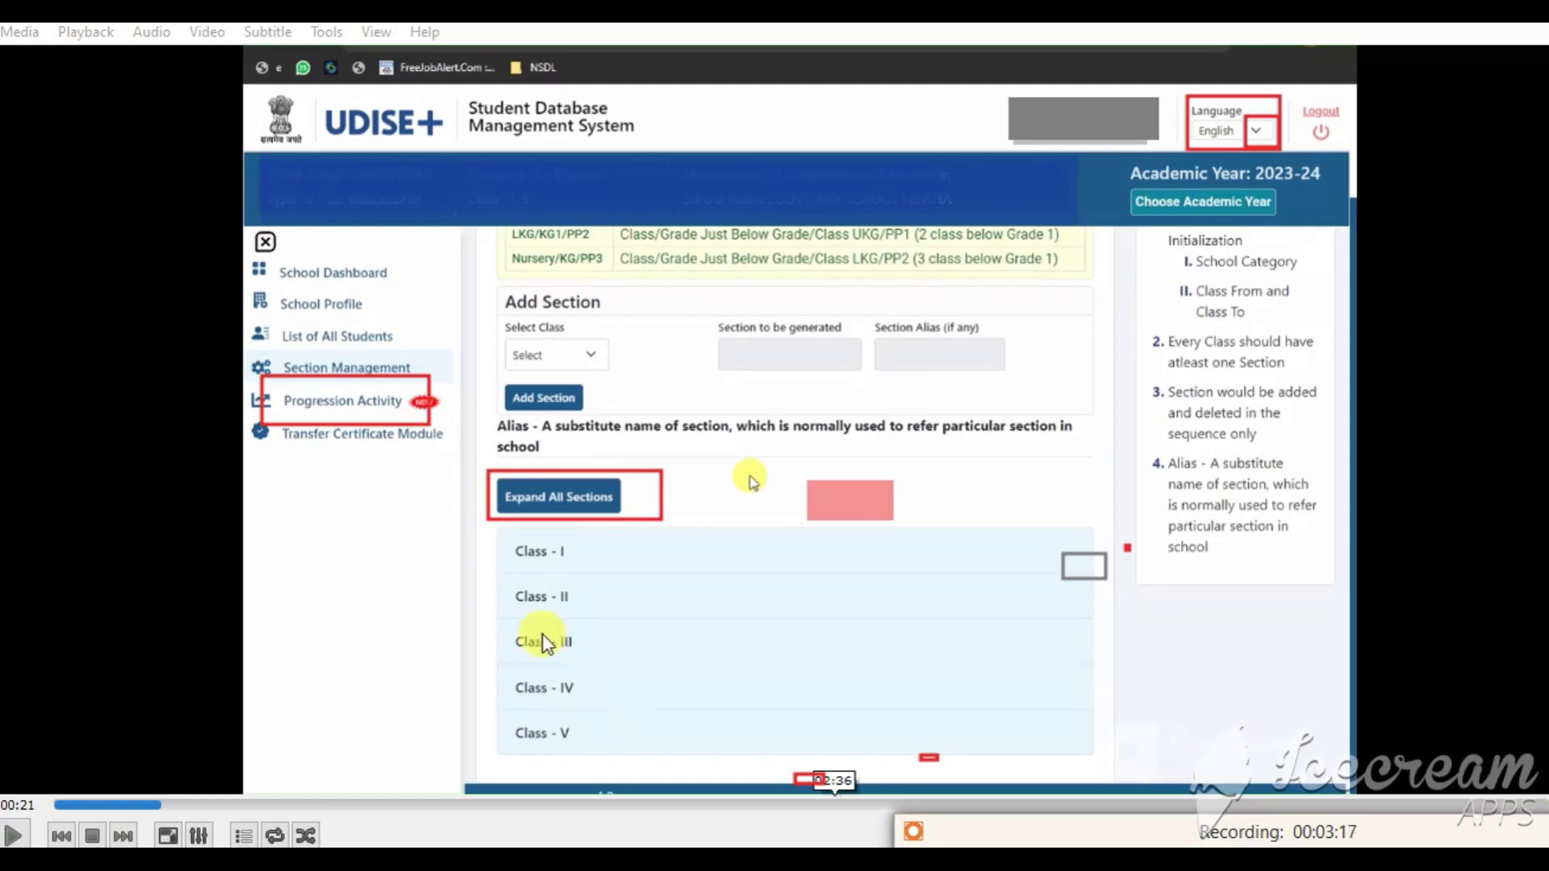
{"action": "left_click_drag", "start_coordinate": [264, 381], "coordinate": [422, 418]}
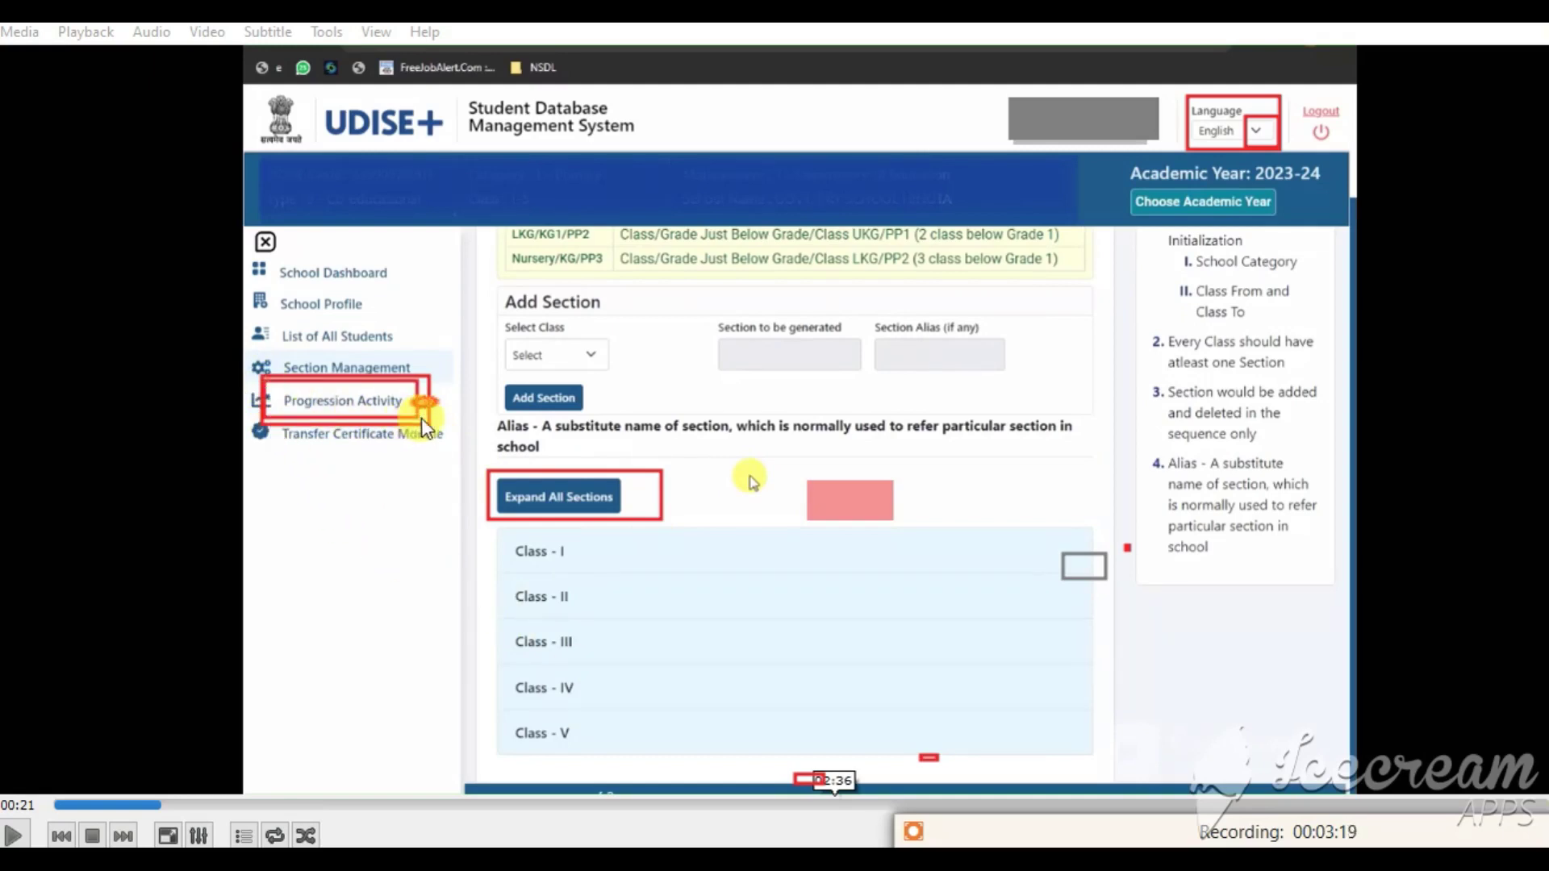
{"action": "left_click_drag", "start_coordinate": [485, 465], "coordinate": [629, 519]}
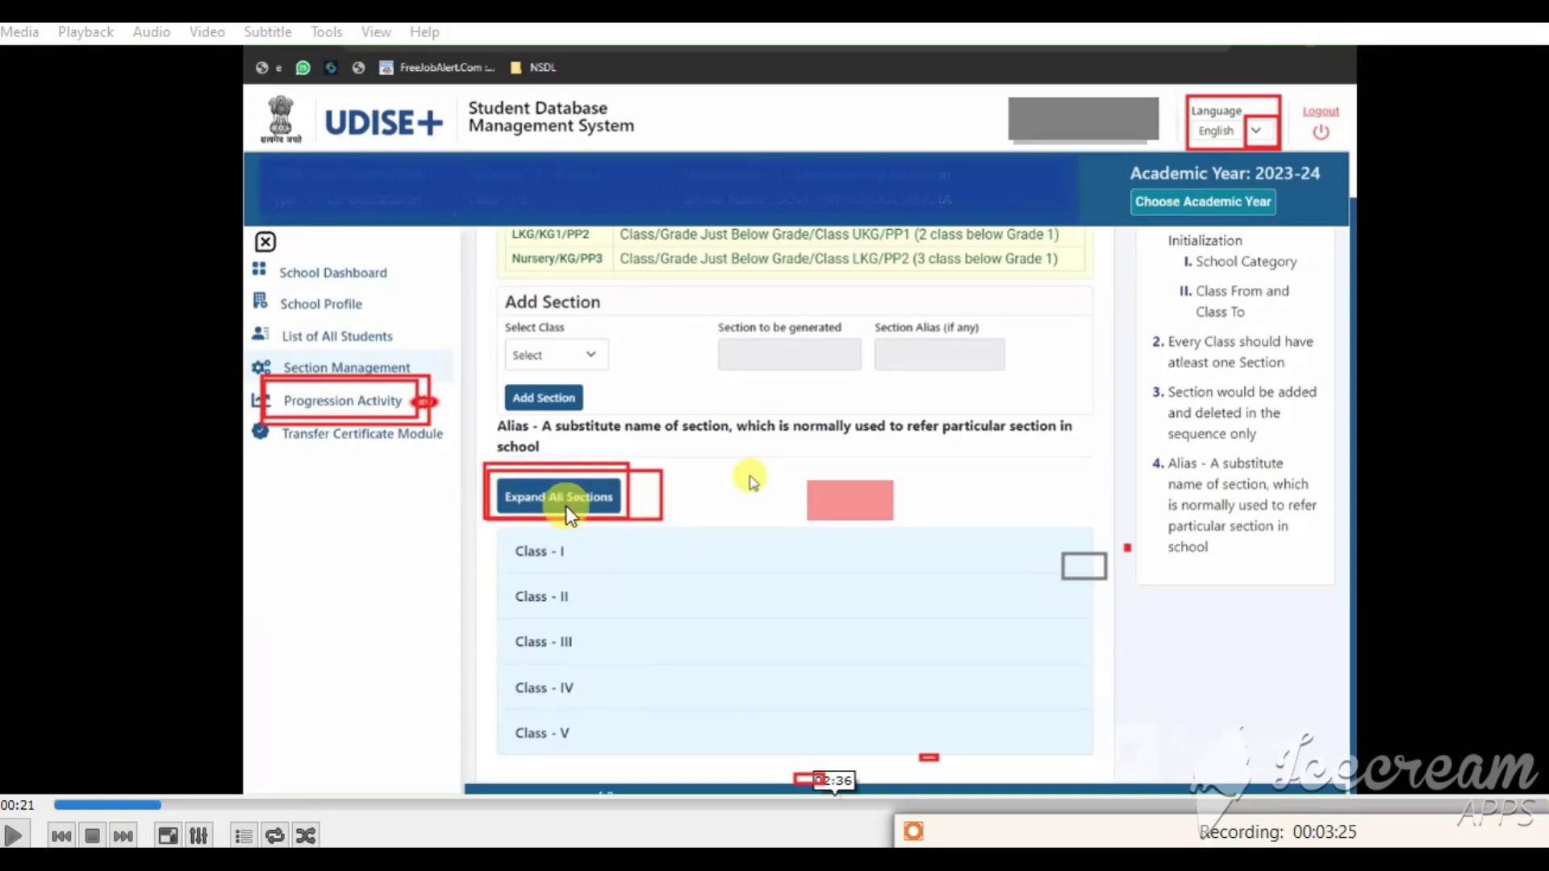
{"action": "left_click_drag", "start_coordinate": [506, 477], "coordinate": [655, 516]}
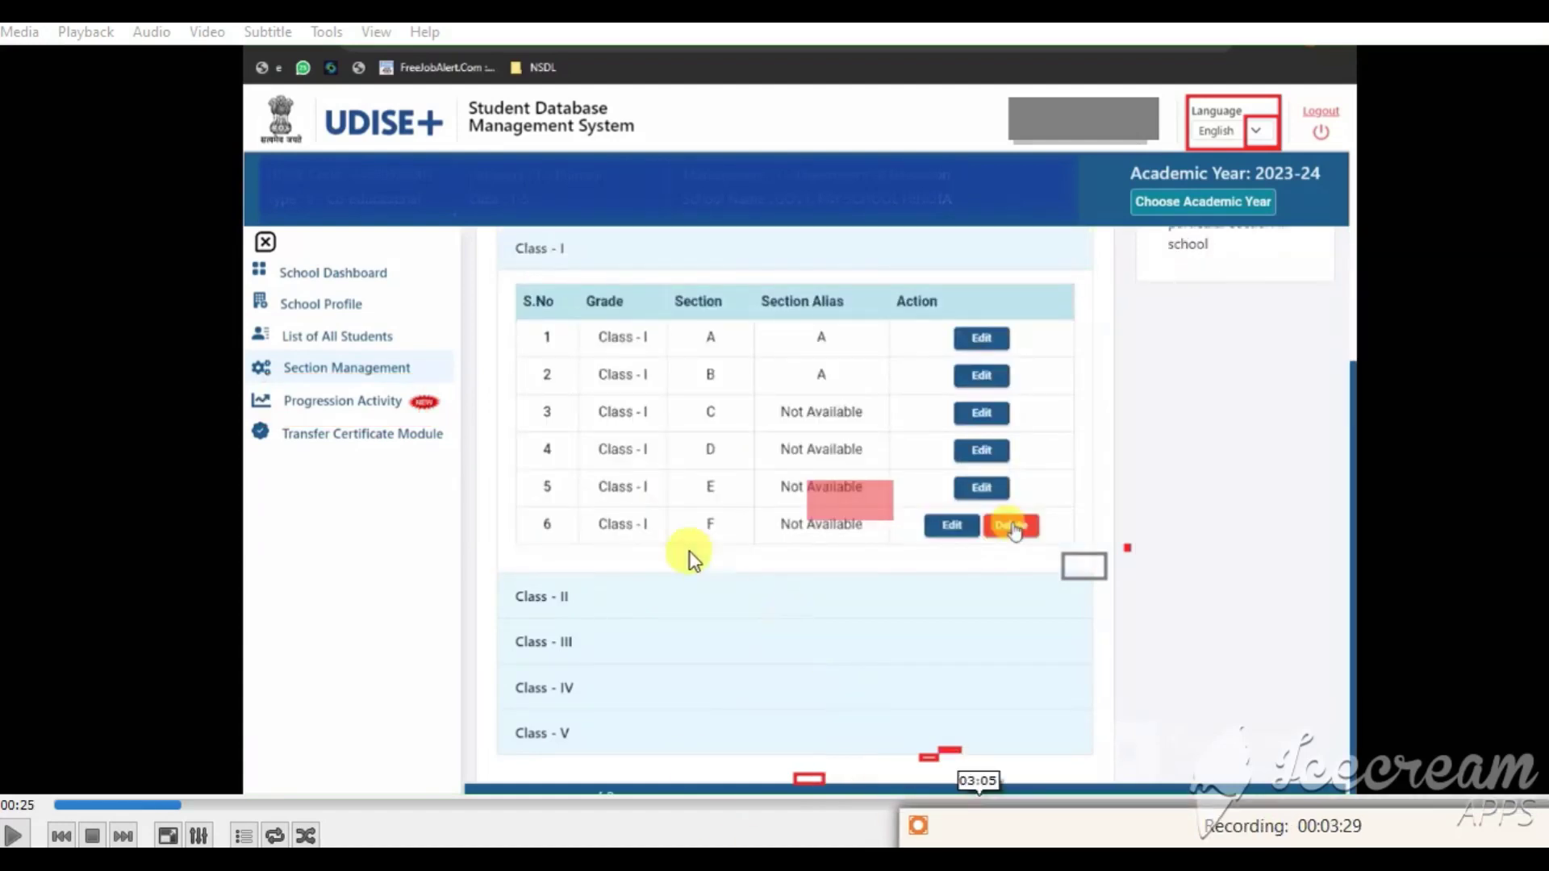
- Outline the Class I section table, section F's Edit and Delete actions, and the numbered section rows in red
{"action": "mouse_move", "coordinate": [516, 303]}
{"action": "left_mouse_down"}
{"action": "mouse_move", "coordinate": [700, 428]}
{"action": "mouse_move", "coordinate": [1115, 534]}
{"action": "mouse_move", "coordinate": [1127, 577]}
{"action": "left_mouse_up"}
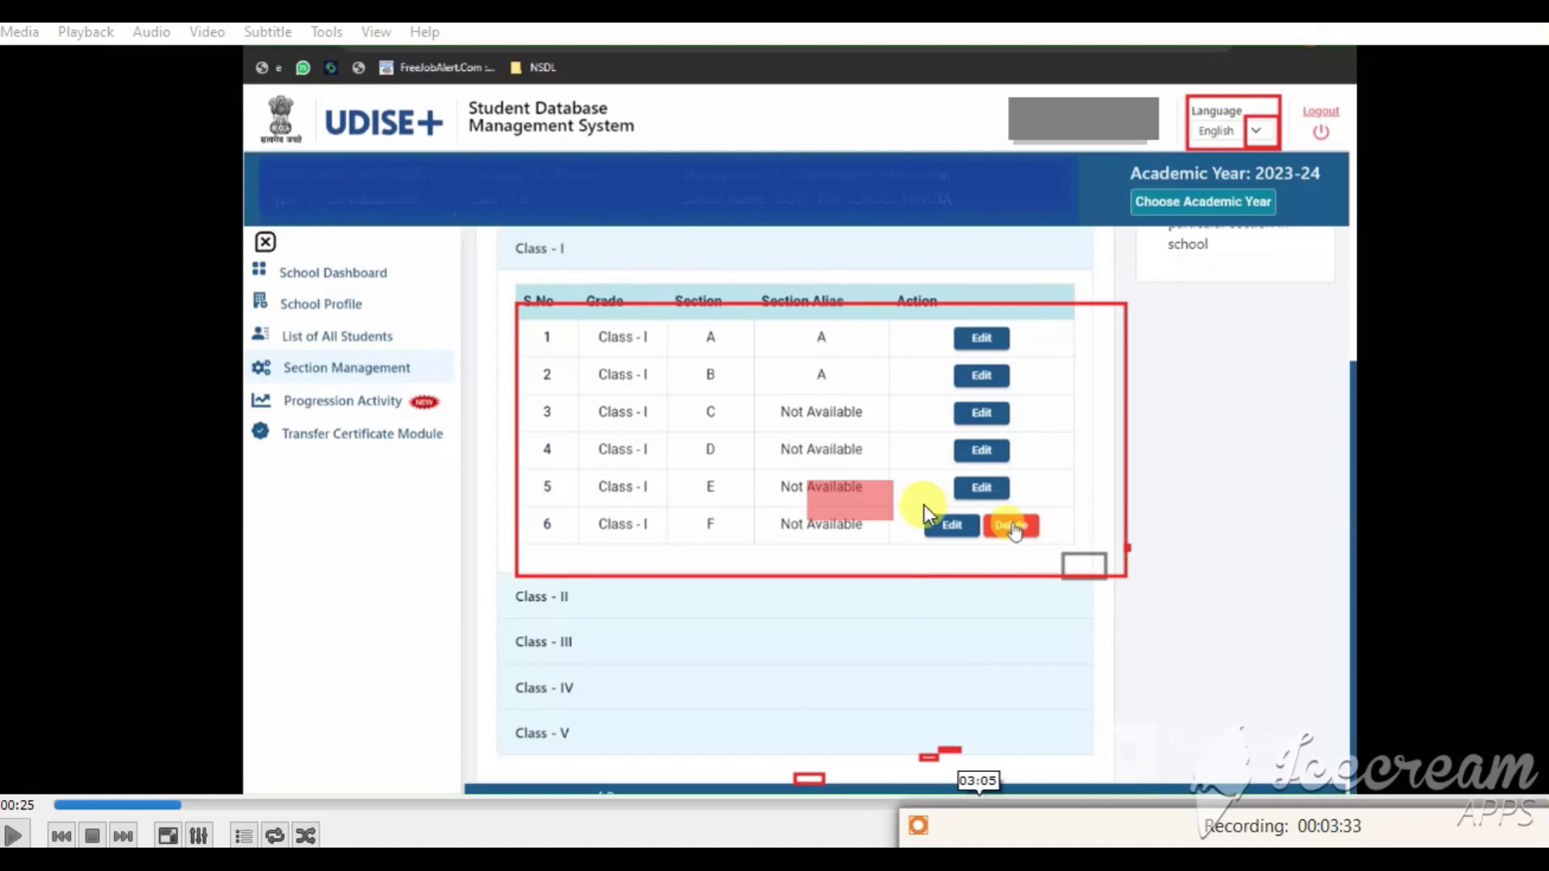
{"action": "left_click_drag", "start_coordinate": [925, 514], "coordinate": [1043, 540]}
{"action": "left_click_drag", "start_coordinate": [984, 510], "coordinate": [1045, 546]}
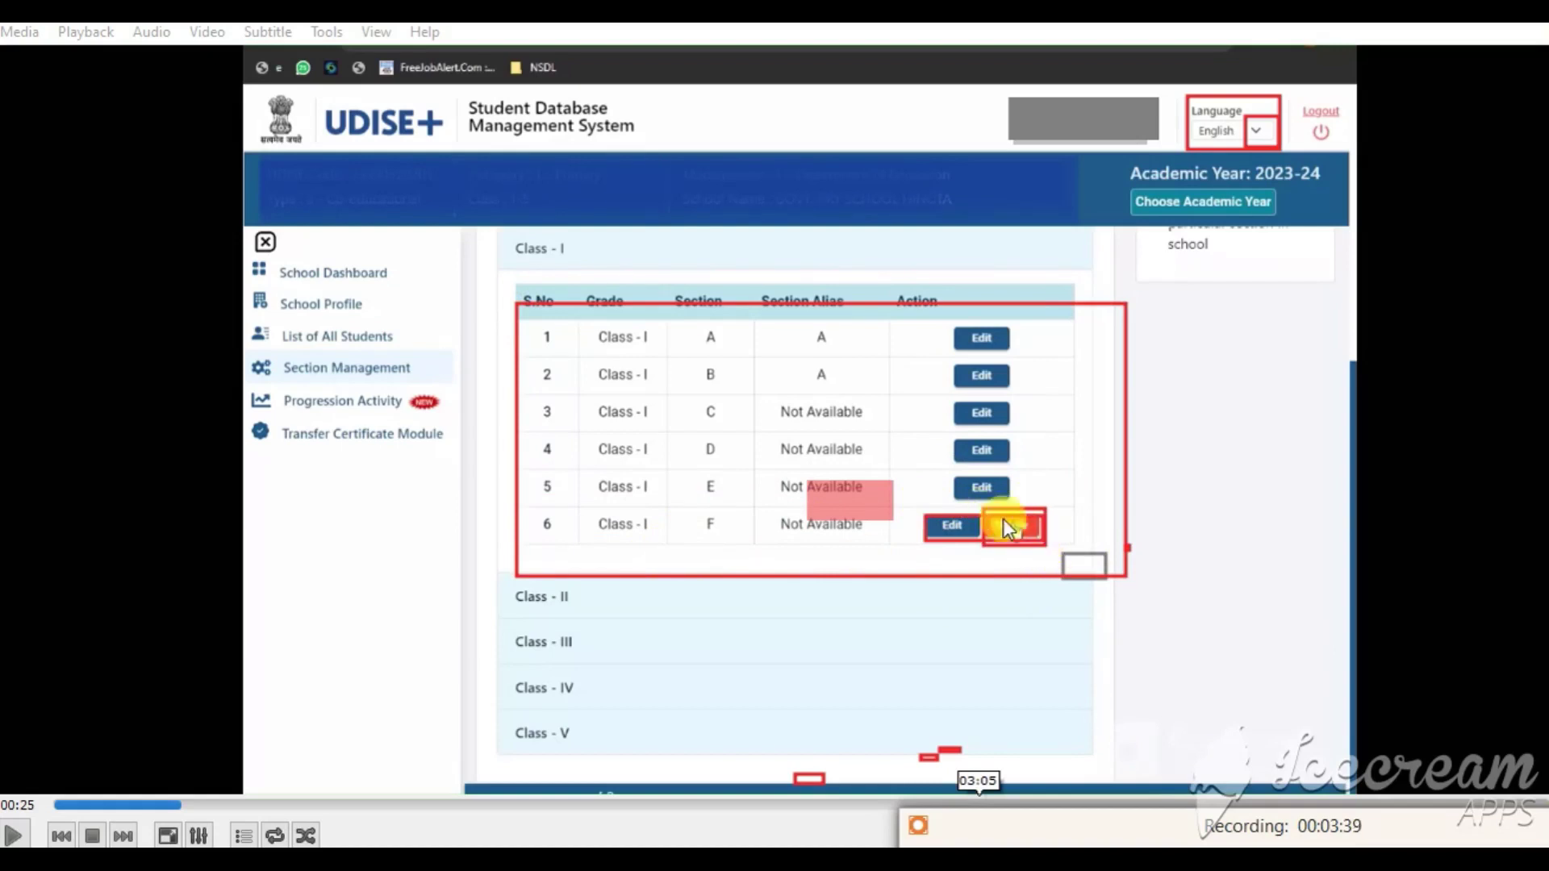
{"action": "left_click_drag", "start_coordinate": [534, 474], "coordinate": [585, 509]}
{"action": "mouse_move", "coordinate": [544, 436]}
{"action": "left_mouse_down"}
{"action": "mouse_move", "coordinate": [564, 467]}
{"action": "mouse_move", "coordinate": [560, 413]}
{"action": "left_mouse_up"}
{"action": "mouse_move", "coordinate": [537, 323]}
{"action": "left_mouse_down"}
{"action": "mouse_move", "coordinate": [595, 353]}
{"action": "mouse_move", "coordinate": [1063, 361]}
{"action": "left_mouse_up"}
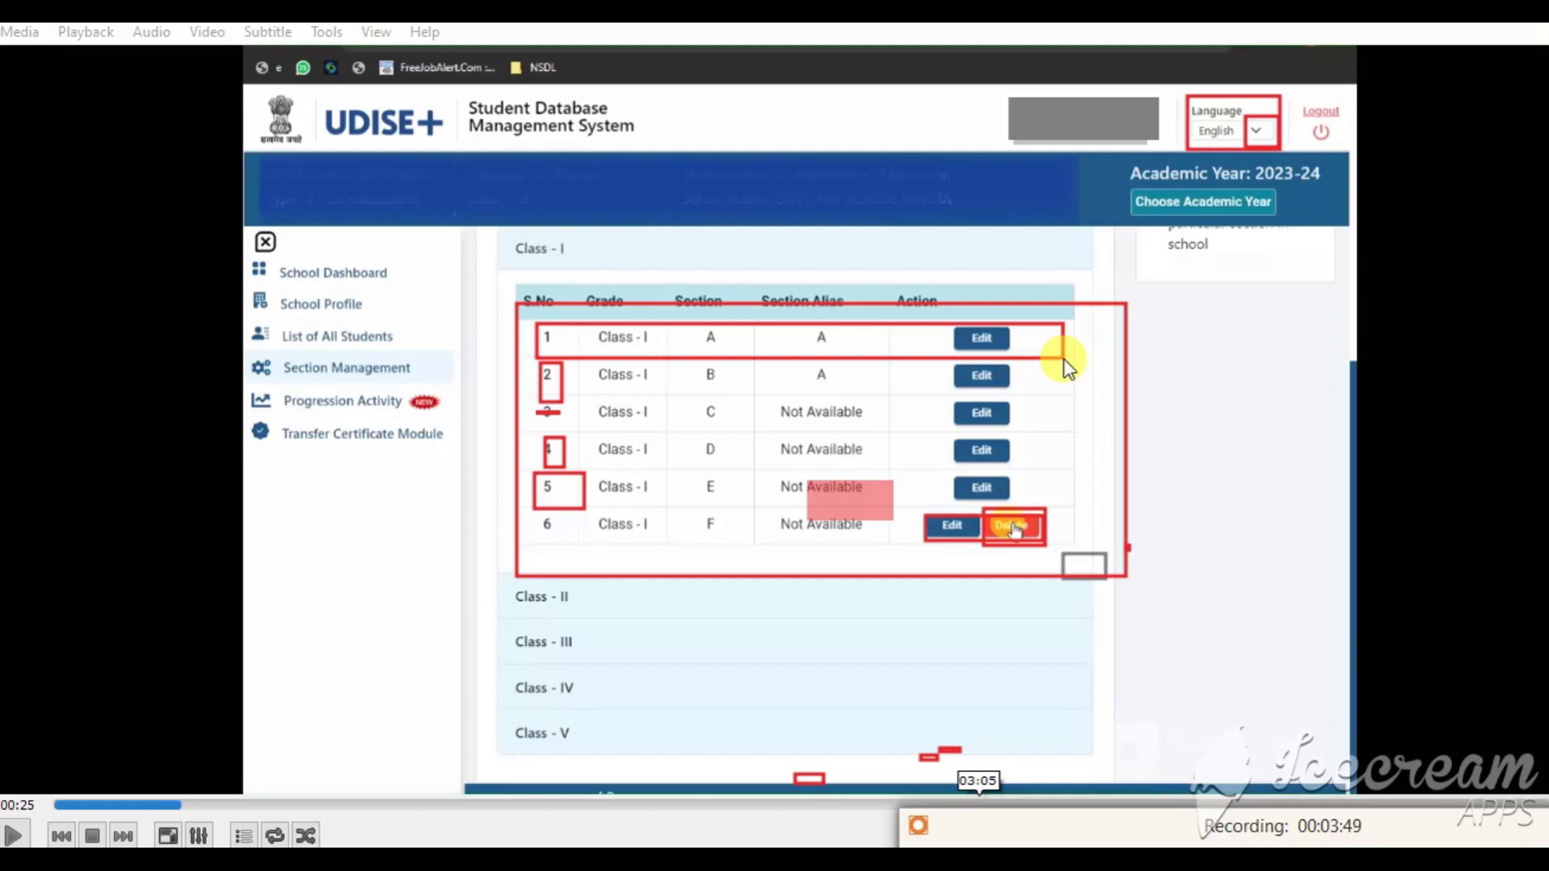
{"action": "mouse_move", "coordinate": [525, 355]}
{"action": "left_mouse_down"}
{"action": "mouse_move", "coordinate": [581, 395]}
{"action": "mouse_move", "coordinate": [1037, 552]}
{"action": "mouse_move", "coordinate": [1077, 550]}
{"action": "left_mouse_up"}
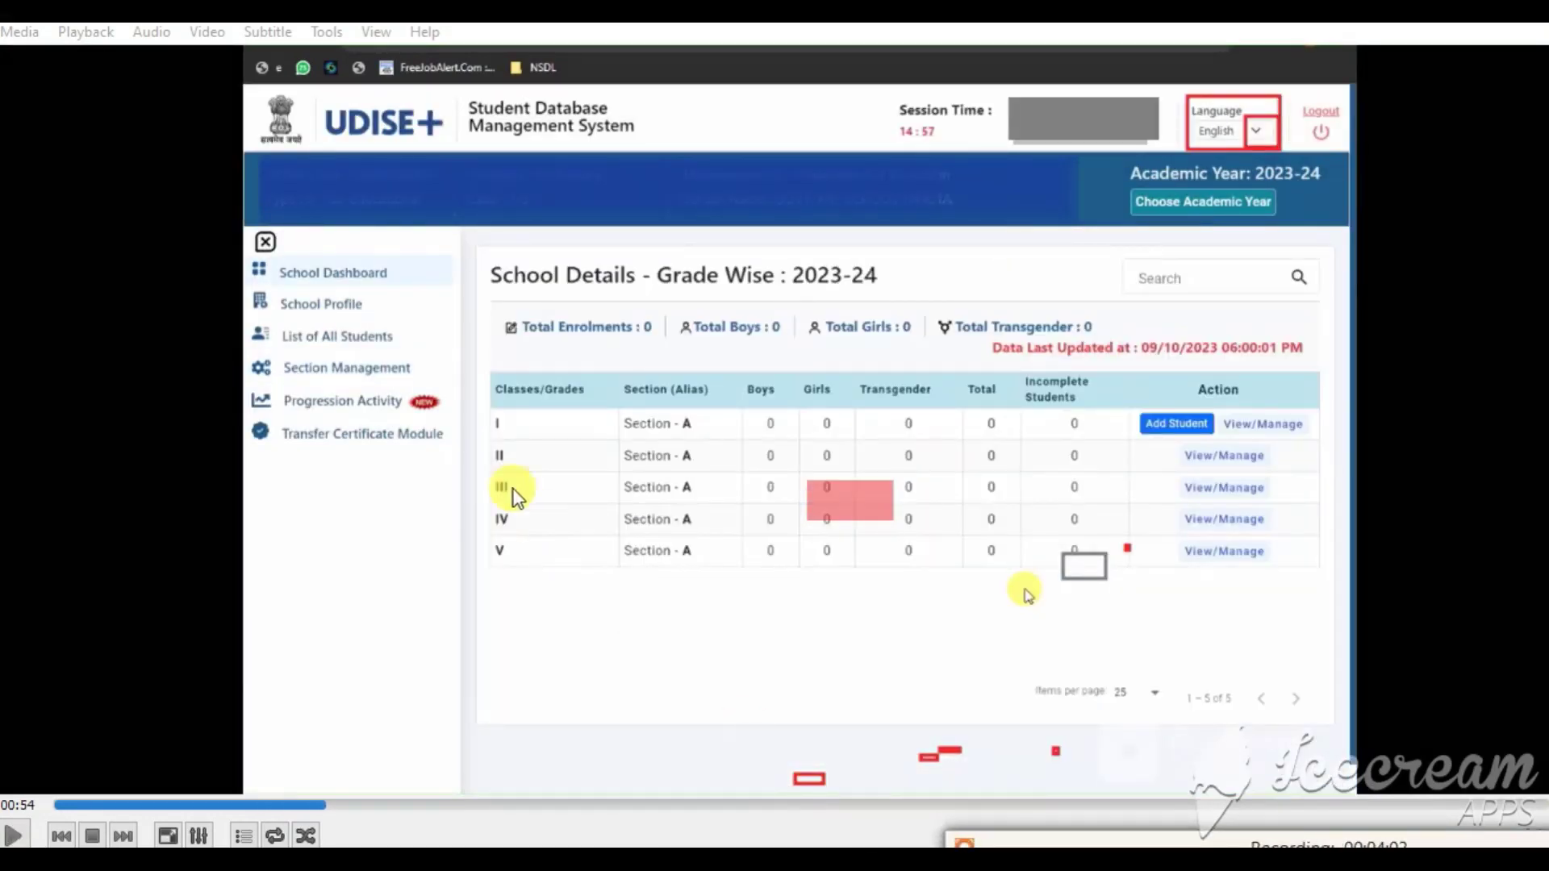
- Continue to the grade-wise dashboard and outline Section Management, Progression Activity and the Action column with Add Student and View/Manage
{"action": "key", "text": "space"}
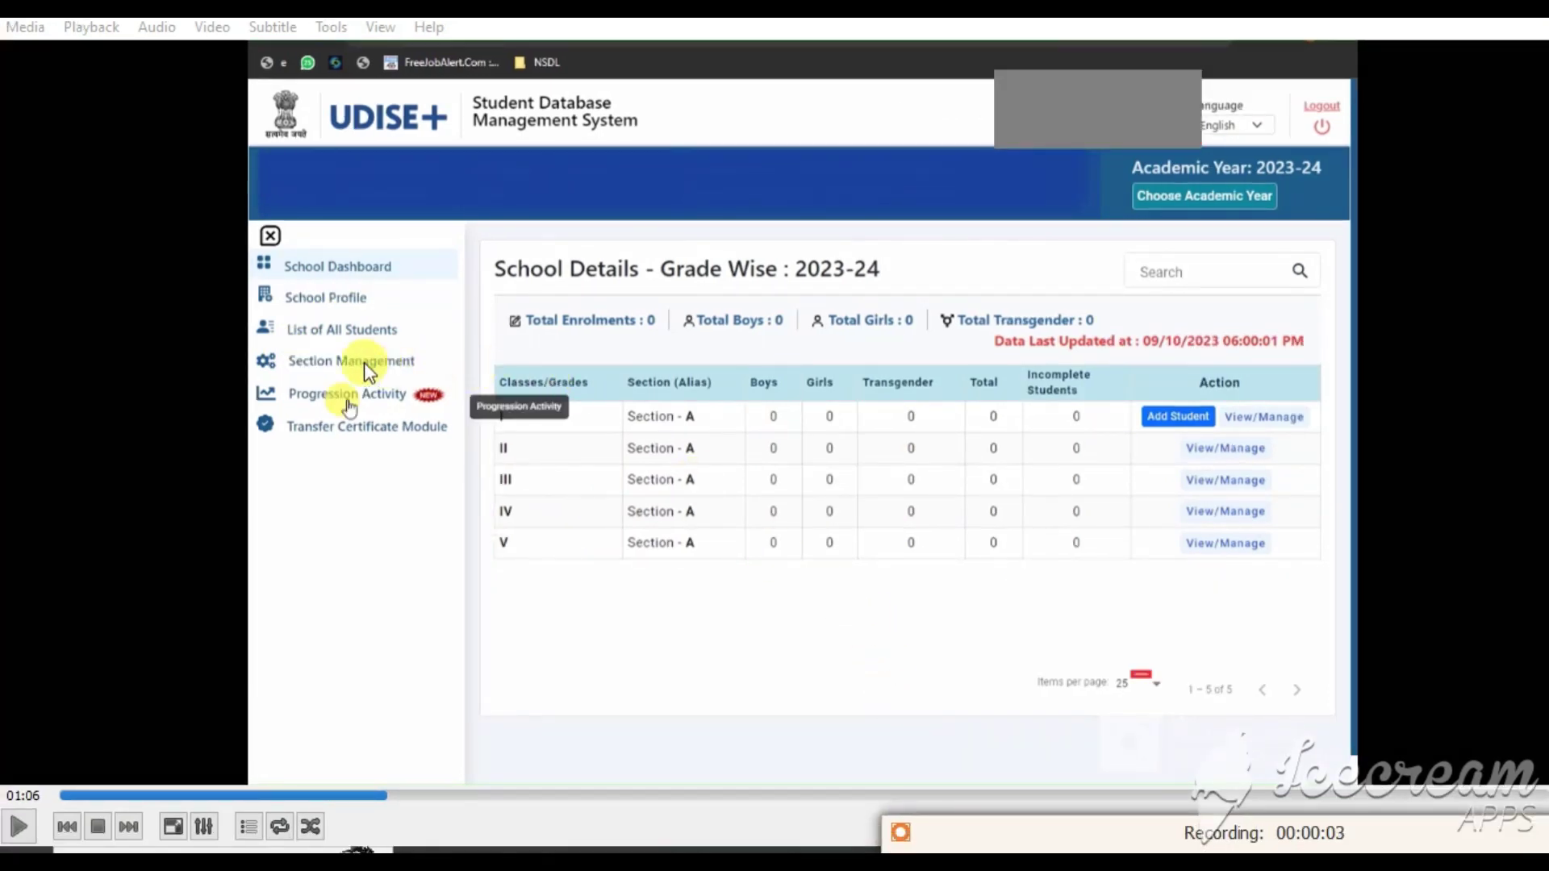
{"action": "mouse_move", "coordinate": [288, 343]}
{"action": "left_mouse_down"}
{"action": "mouse_move", "coordinate": [312, 367]}
{"action": "mouse_move", "coordinate": [476, 368]}
{"action": "left_mouse_up"}
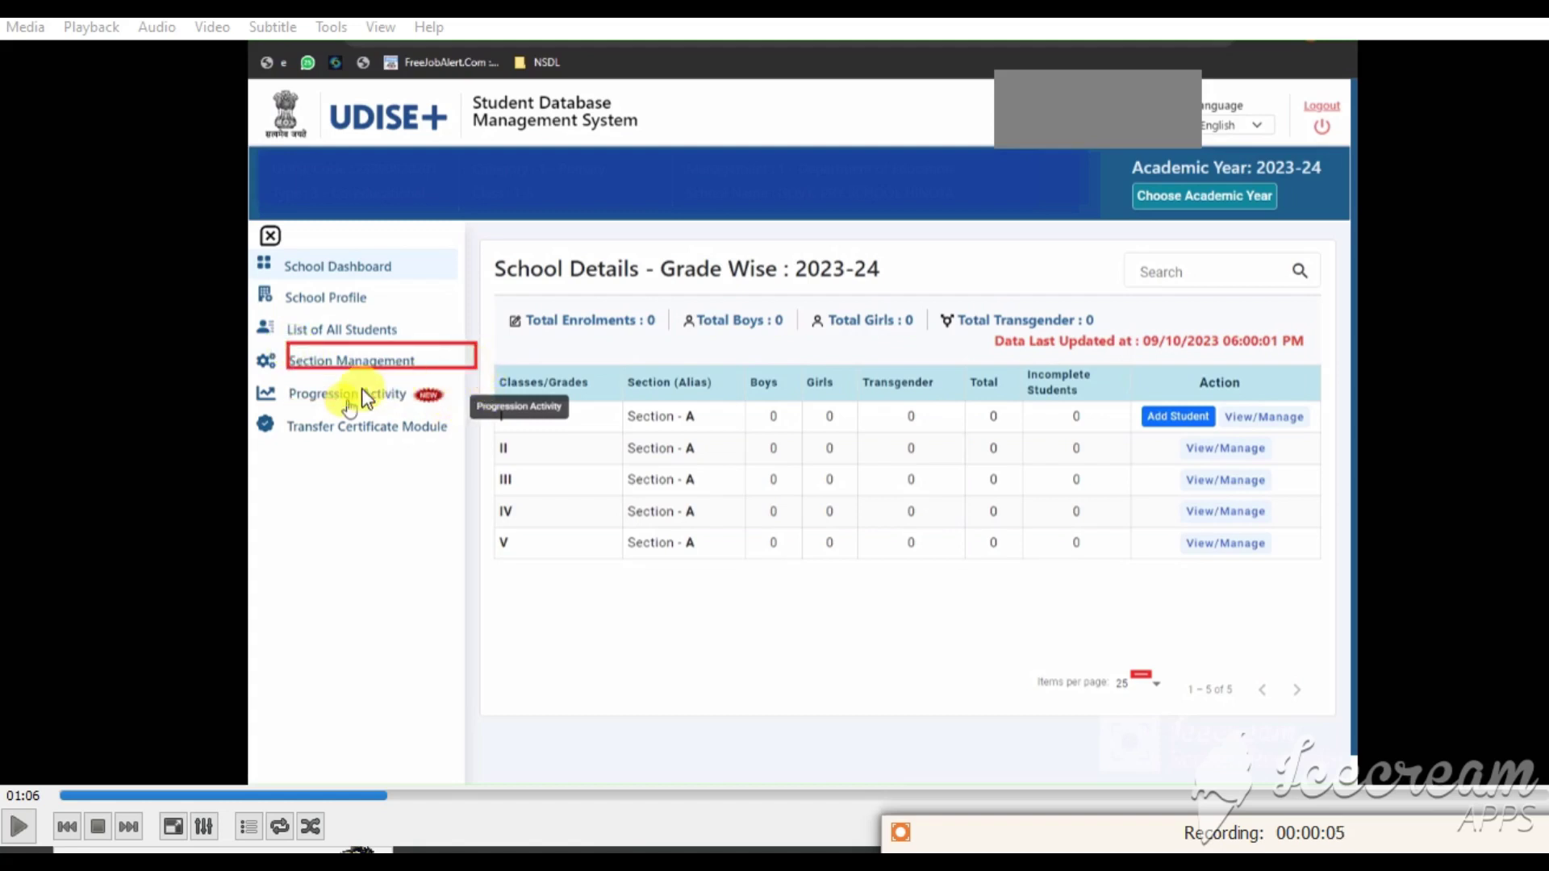
{"action": "mouse_move", "coordinate": [284, 378]}
{"action": "left_mouse_down"}
{"action": "mouse_move", "coordinate": [321, 405]}
{"action": "mouse_move", "coordinate": [457, 414]}
{"action": "left_mouse_up"}
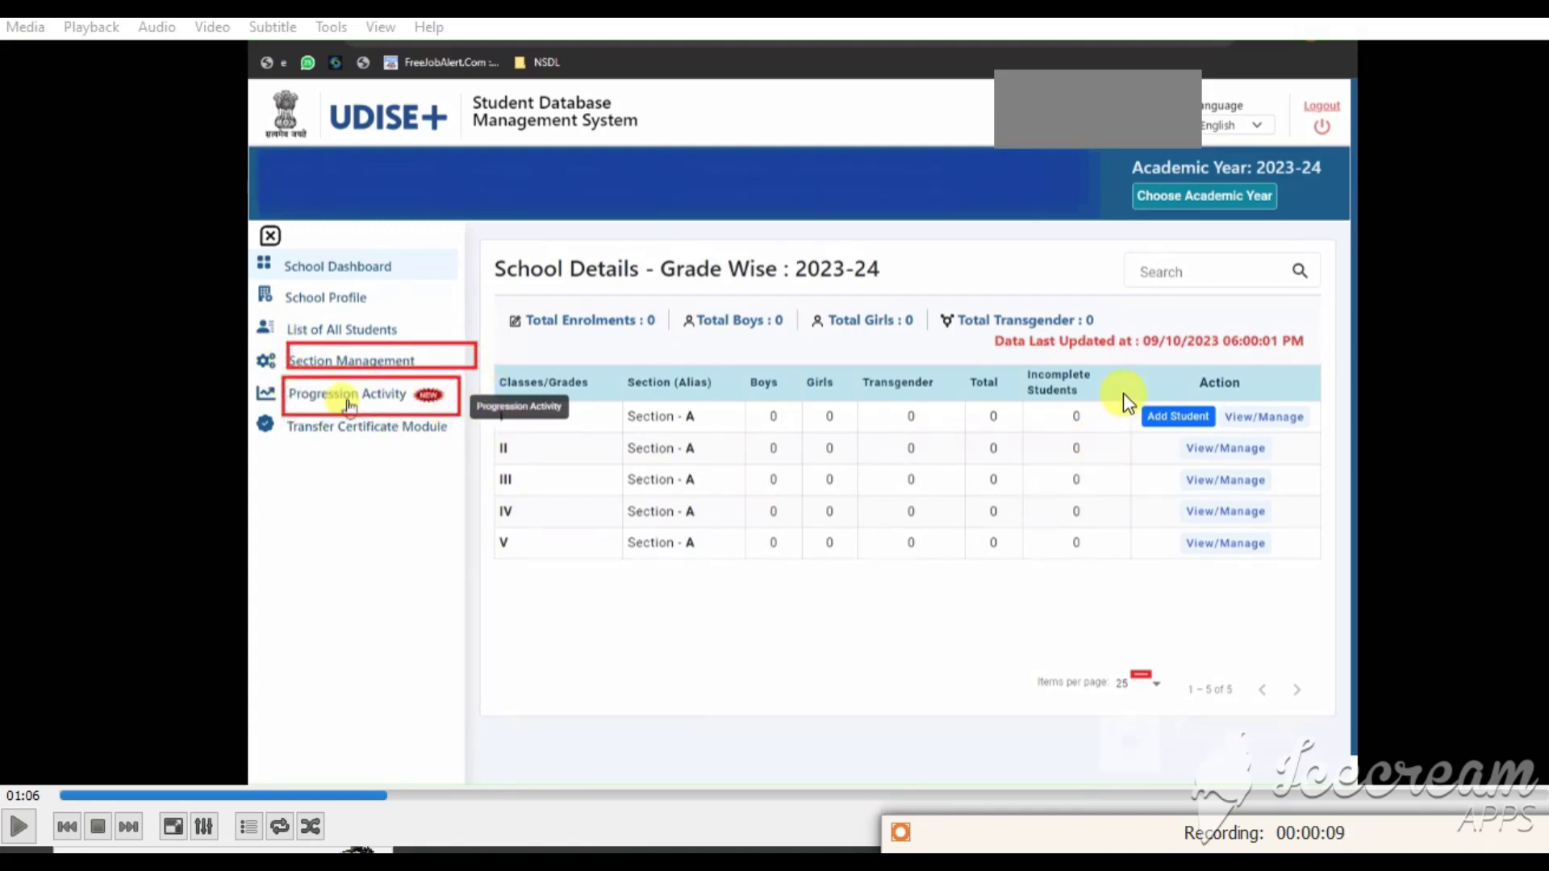
{"action": "mouse_move", "coordinate": [1124, 390]}
{"action": "left_mouse_down"}
{"action": "mouse_move", "coordinate": [1211, 421]}
{"action": "mouse_move", "coordinate": [1279, 567]}
{"action": "left_mouse_up"}
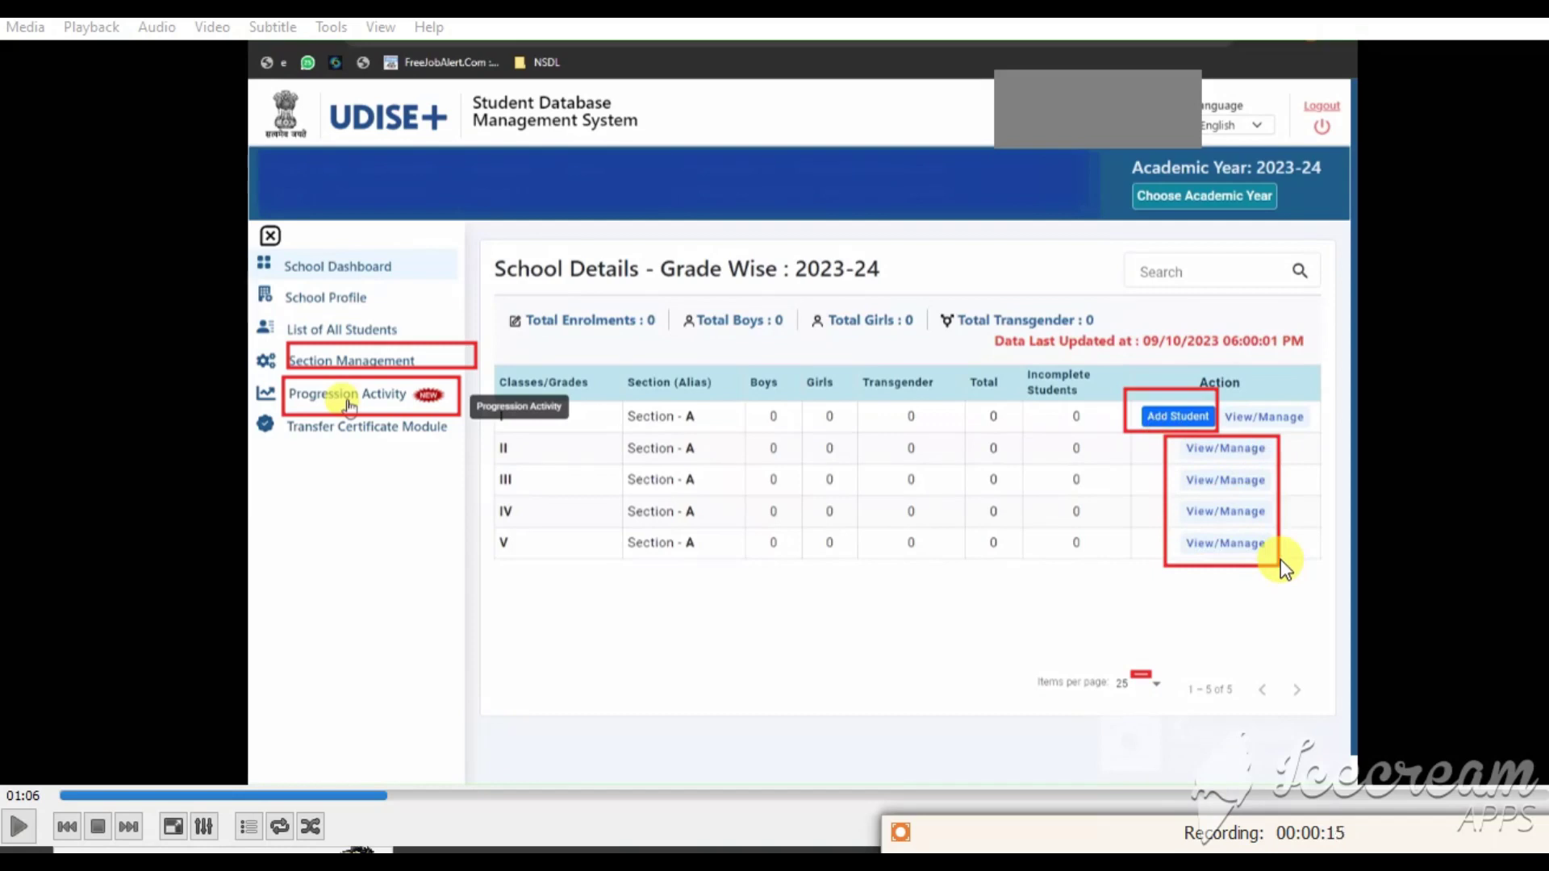
{"action": "mouse_move", "coordinate": [1103, 374]}
{"action": "left_mouse_down"}
{"action": "mouse_move", "coordinate": [1286, 531]}
{"action": "mouse_move", "coordinate": [1300, 572]}
{"action": "left_mouse_up"}
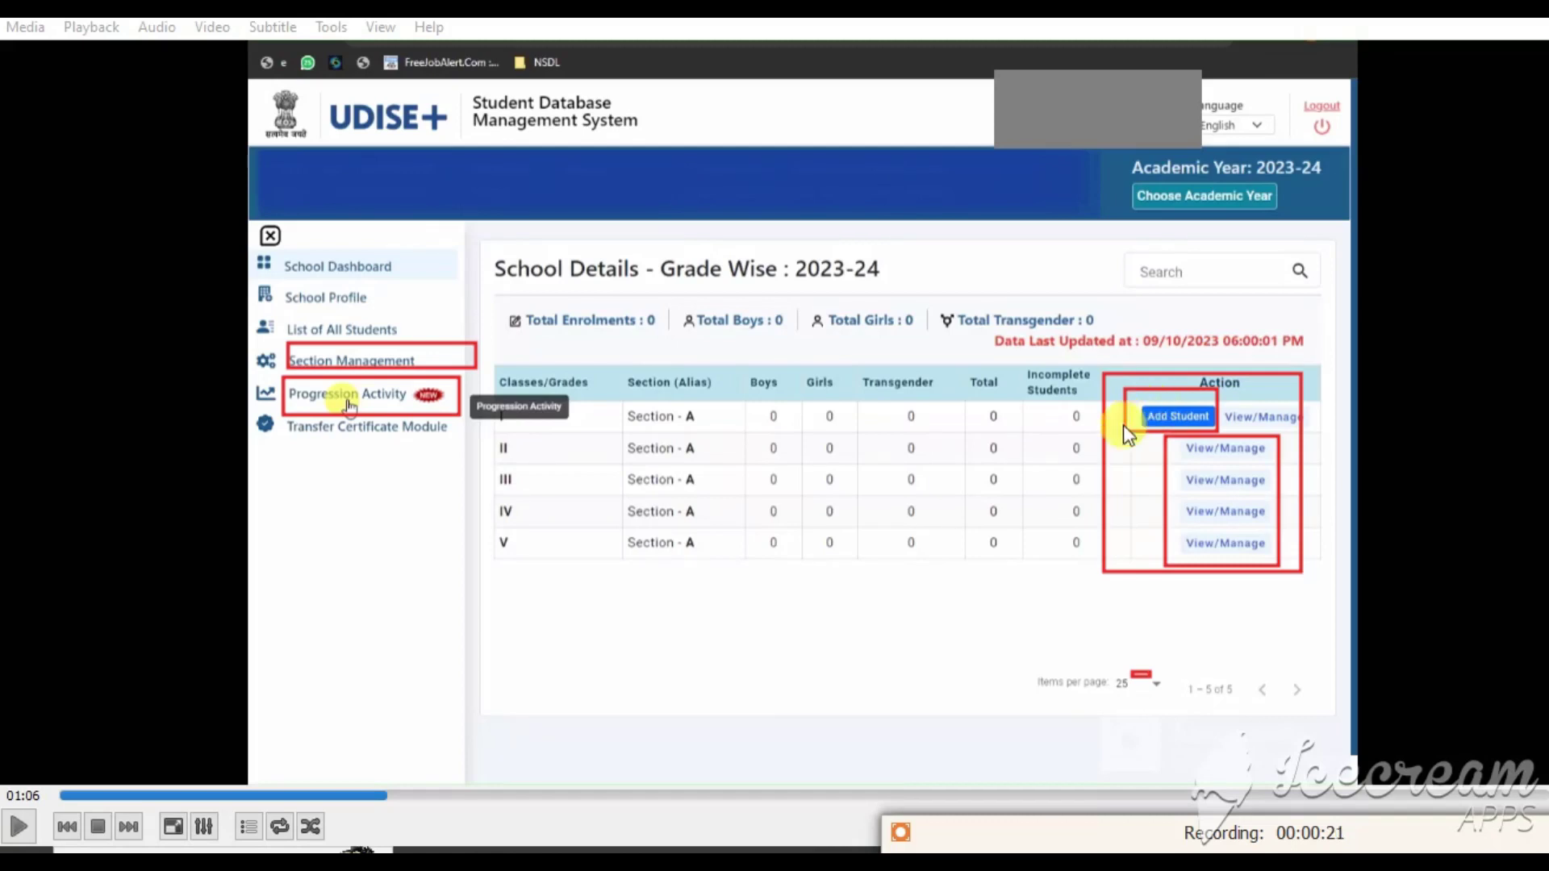
- Outline Progression Activity again and go to the list of students eligible for promotion from 2022-23 to 2023-24
{"action": "left_click_drag", "start_coordinate": [283, 377], "coordinate": [451, 415]}
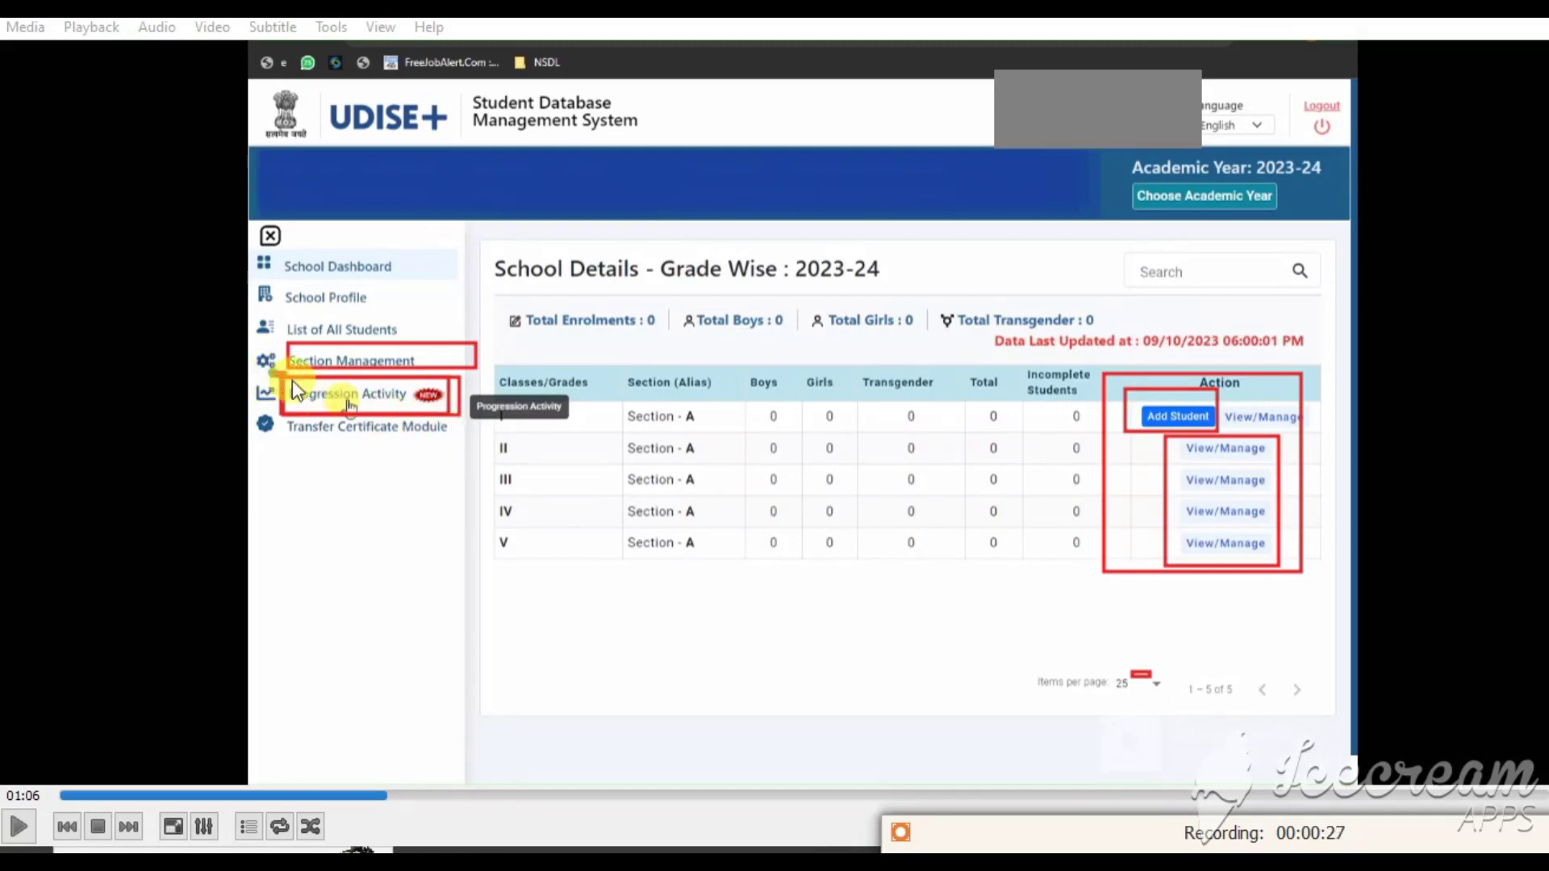
{"action": "left_click_drag", "start_coordinate": [273, 373], "coordinate": [453, 424]}
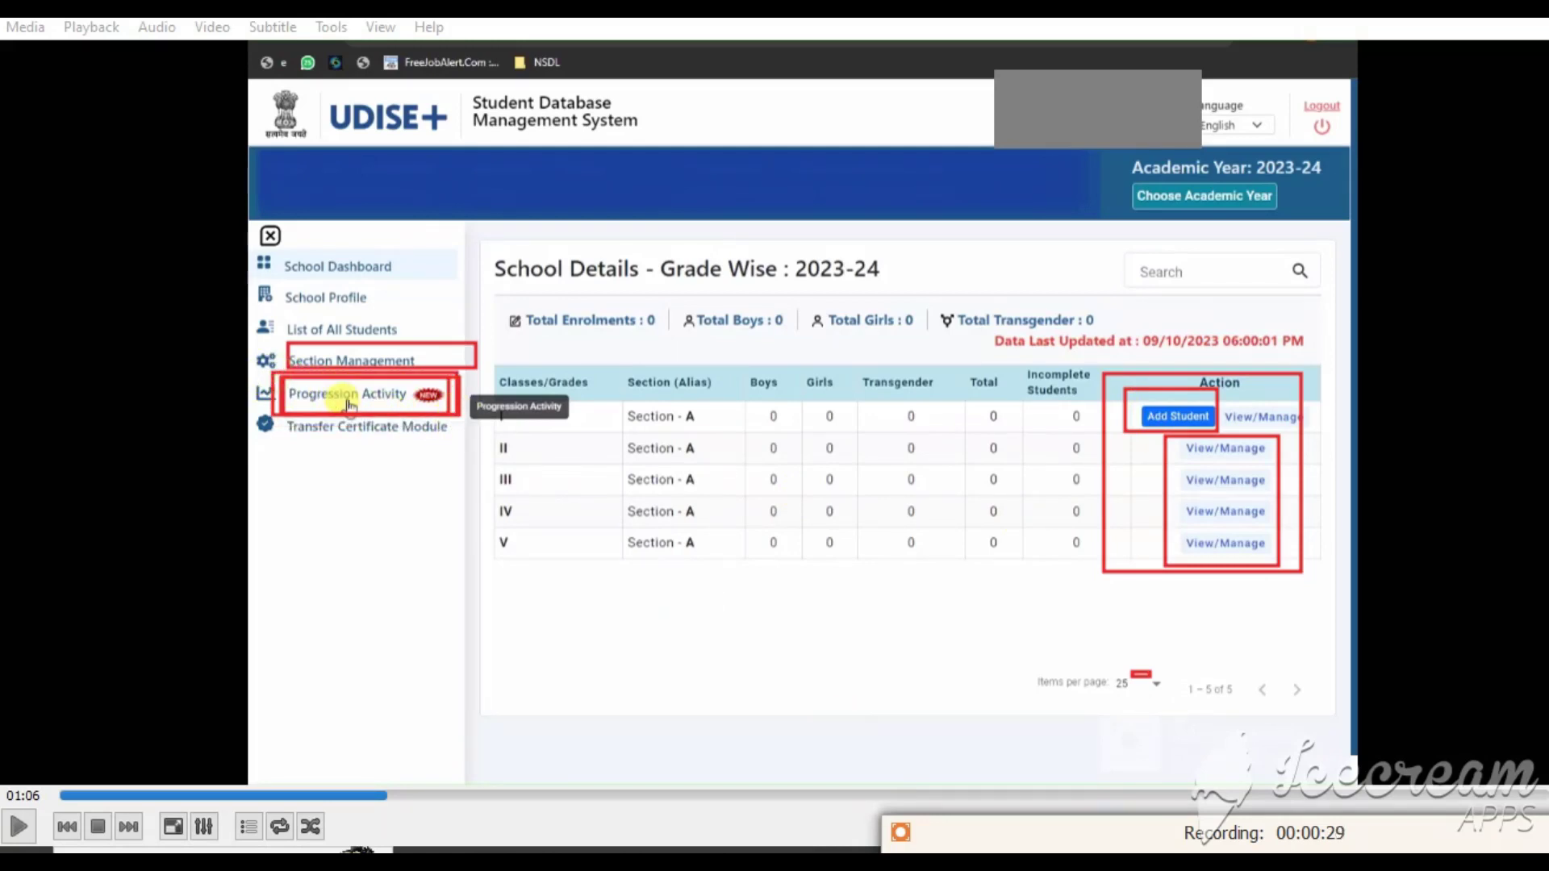
{"action": "left_click", "coordinate": [349, 404]}
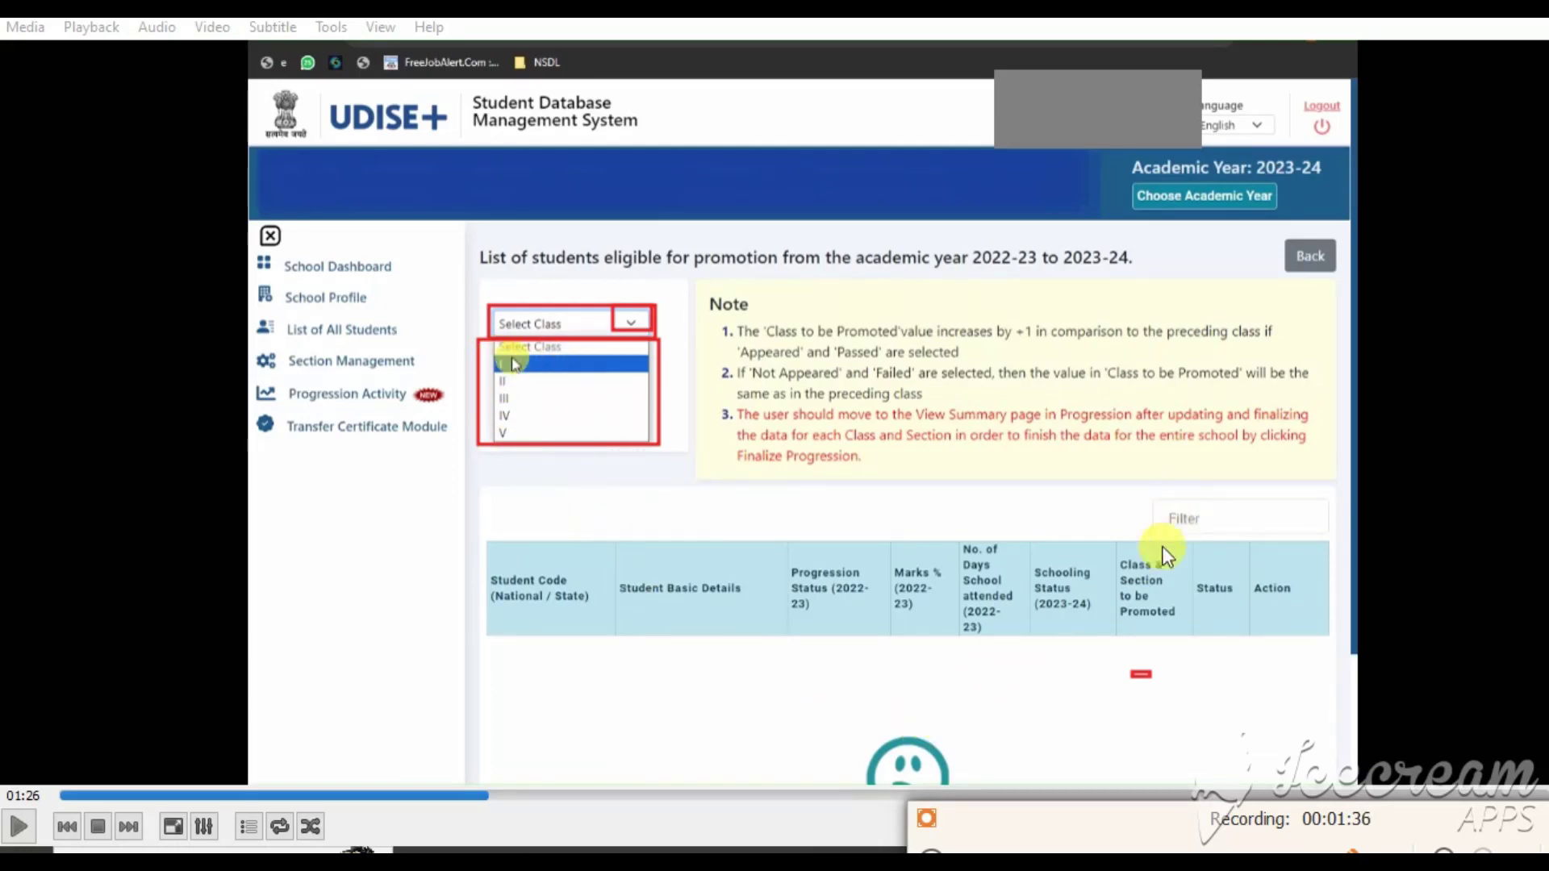
- Outline the 2023-24 year of the Schooling Status column, the class I option and the Go button
{"action": "left_click_drag", "start_coordinate": [1028, 593], "coordinate": [1103, 619]}
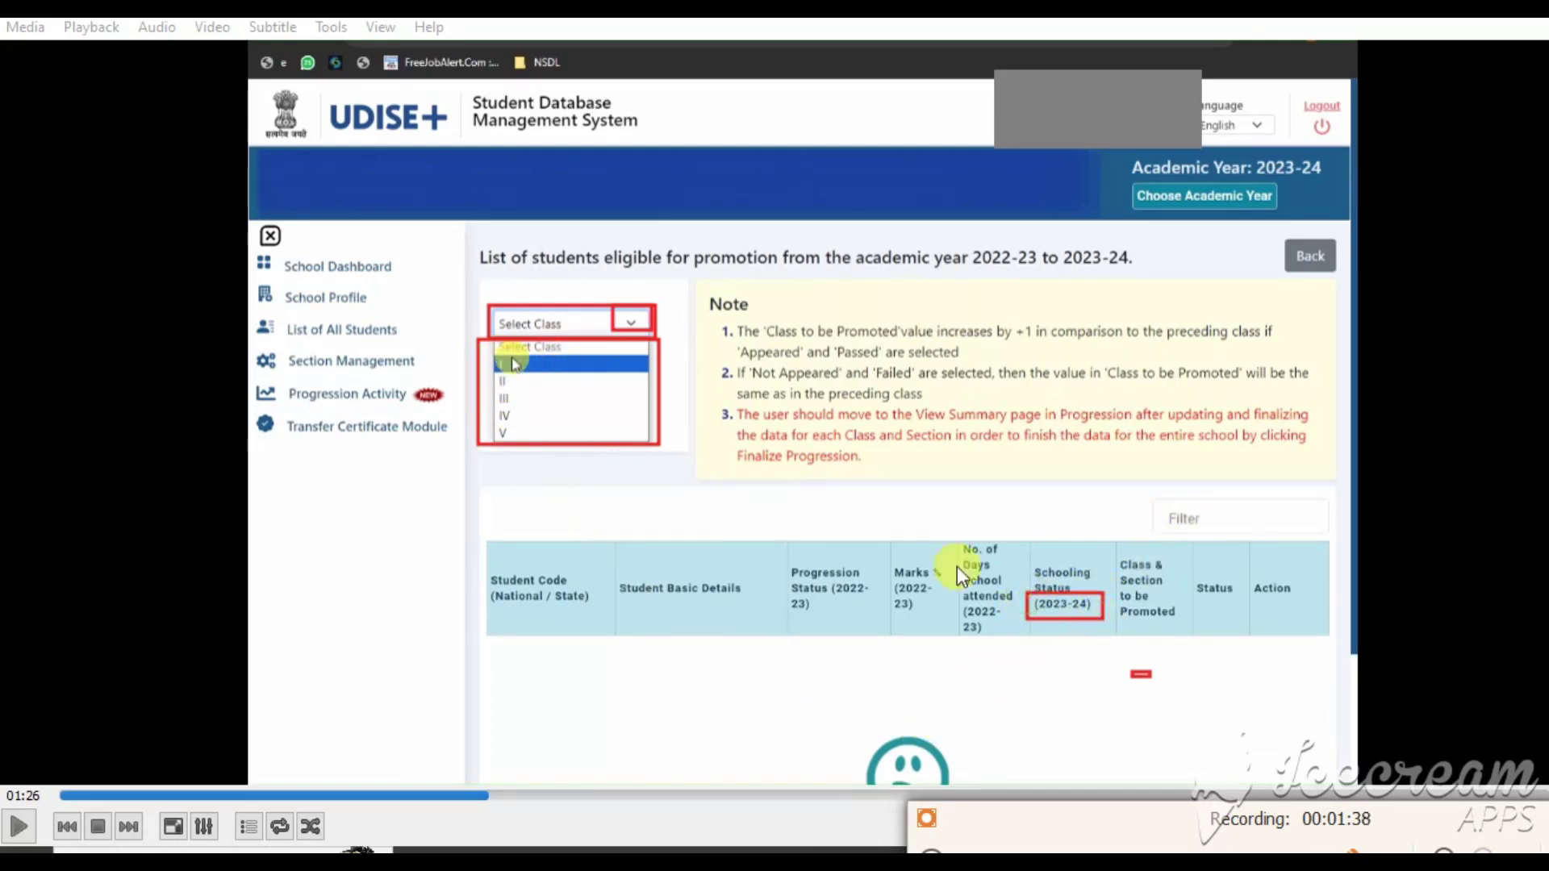
{"action": "left_click_drag", "start_coordinate": [482, 357], "coordinate": [652, 374]}
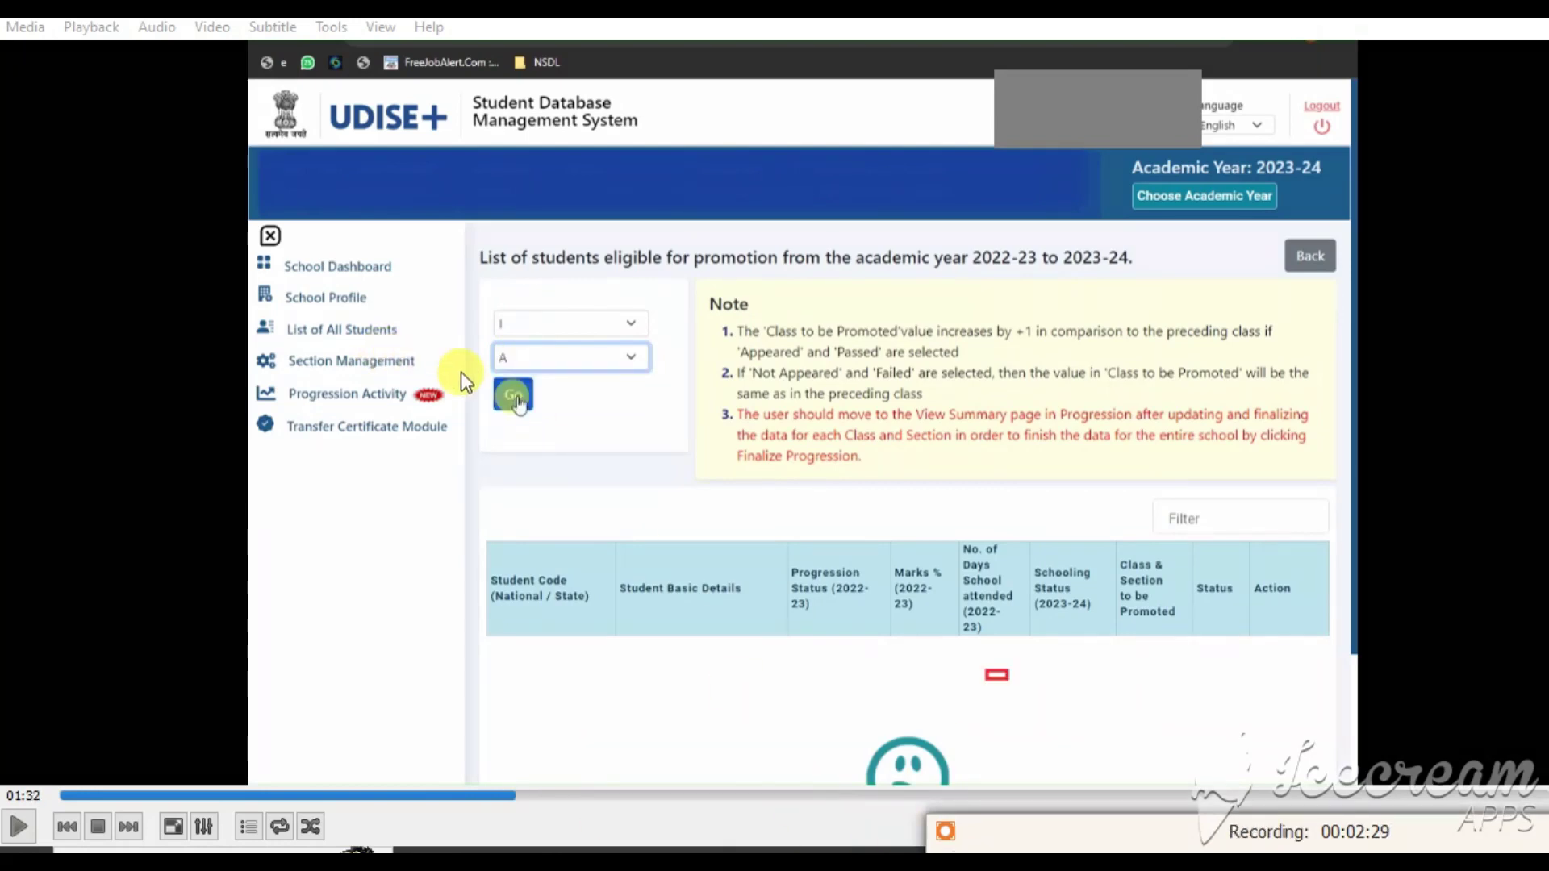
{"action": "left_click_drag", "start_coordinate": [485, 377], "coordinate": [546, 415]}
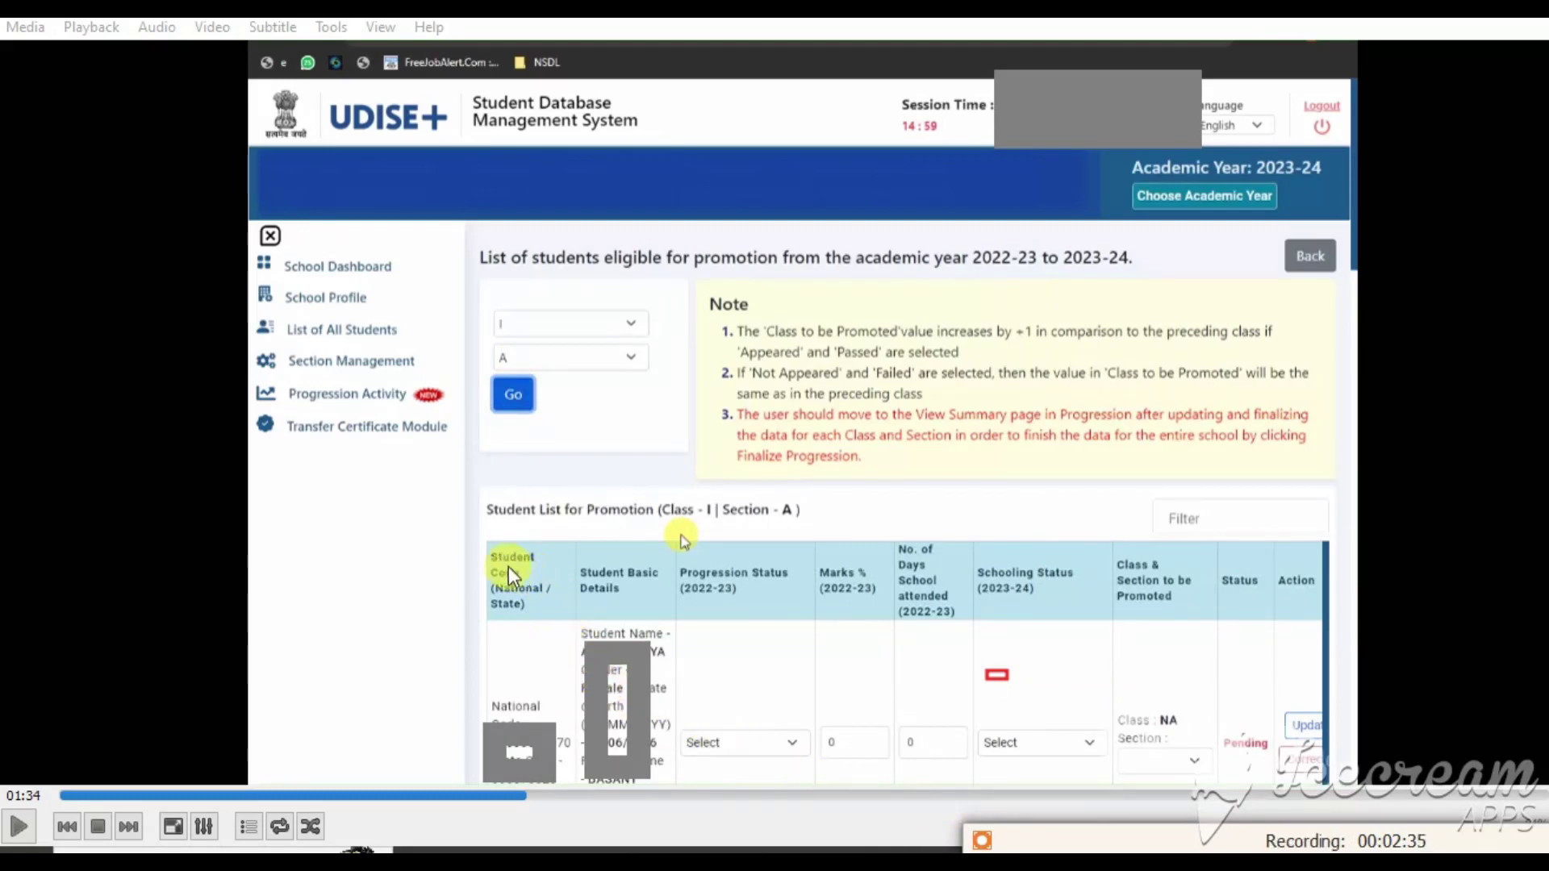
- Outline the student code and basic details columns, the items-per-page selector and the next-page arrow of the promotion list
{"action": "left_click_drag", "start_coordinate": [491, 547], "coordinate": [689, 791]}
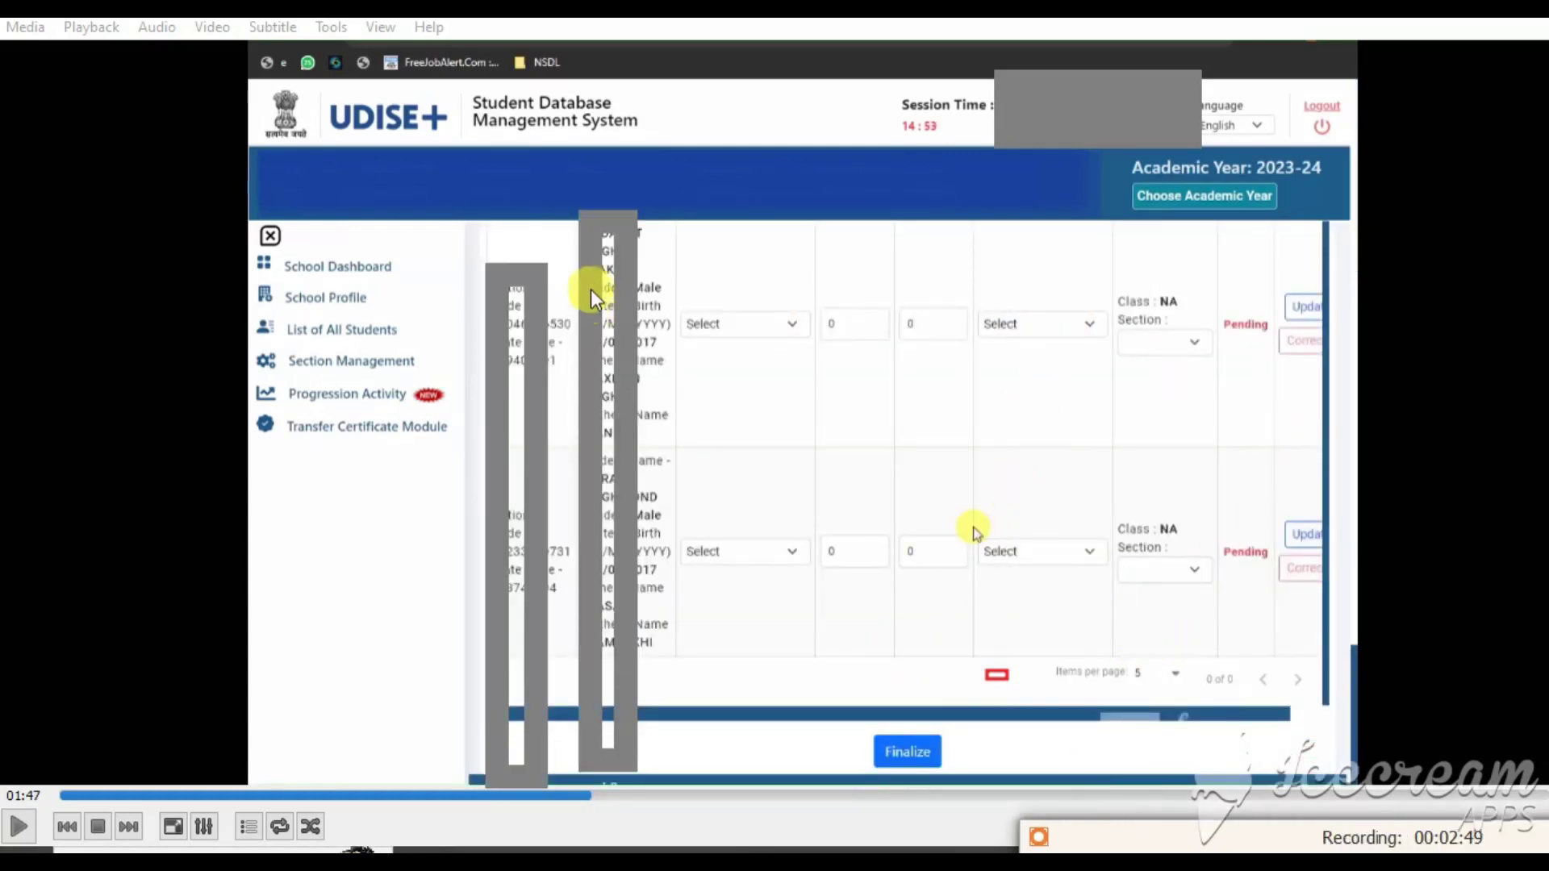
{"action": "mouse_move", "coordinate": [588, 231]}
{"action": "left_mouse_down"}
{"action": "mouse_move", "coordinate": [629, 453]}
{"action": "mouse_move", "coordinate": [633, 694]}
{"action": "left_mouse_up"}
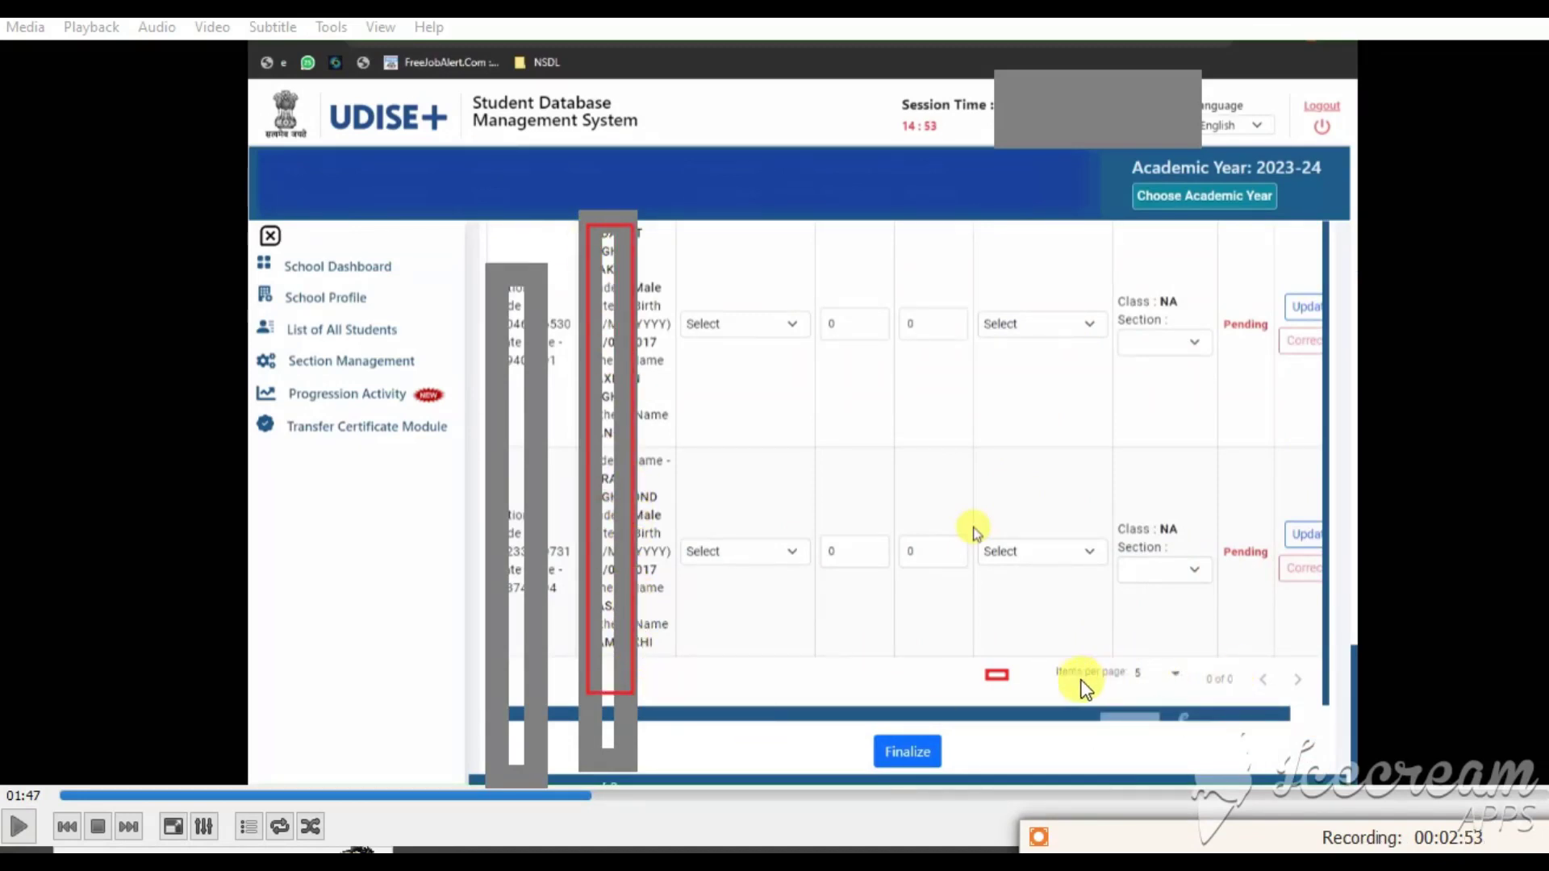
{"action": "left_click_drag", "start_coordinate": [1128, 658], "coordinate": [1202, 690]}
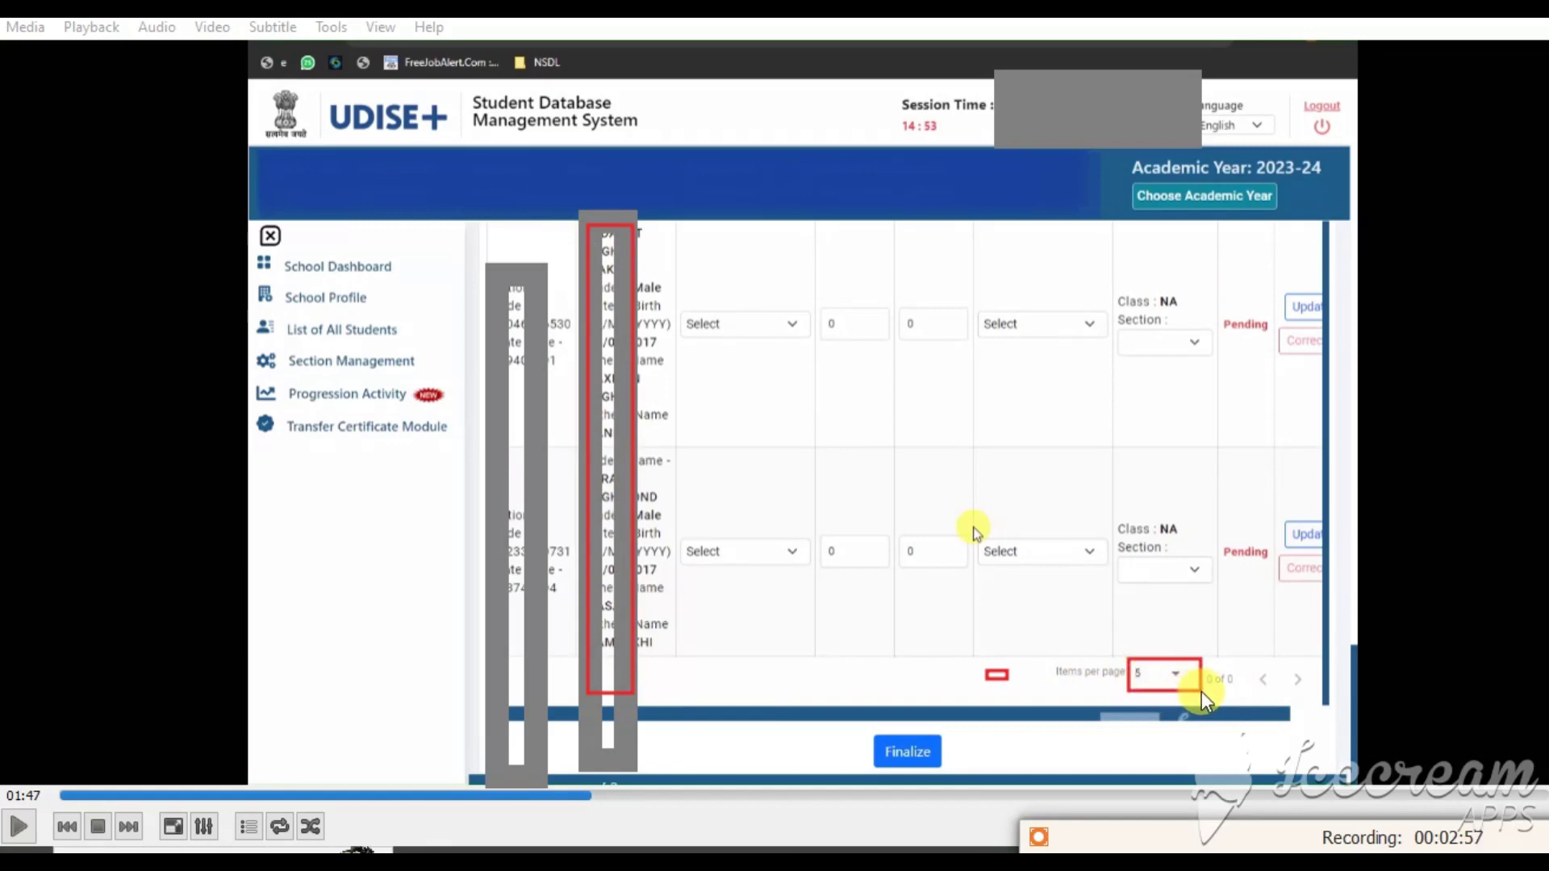
{"action": "left_click_drag", "start_coordinate": [1162, 660], "coordinate": [1208, 701]}
{"action": "mouse_move", "coordinate": [1284, 669]}
{"action": "left_mouse_down"}
{"action": "mouse_move", "coordinate": [1319, 713]}
{"action": "mouse_move", "coordinate": [1315, 699]}
{"action": "left_mouse_up"}
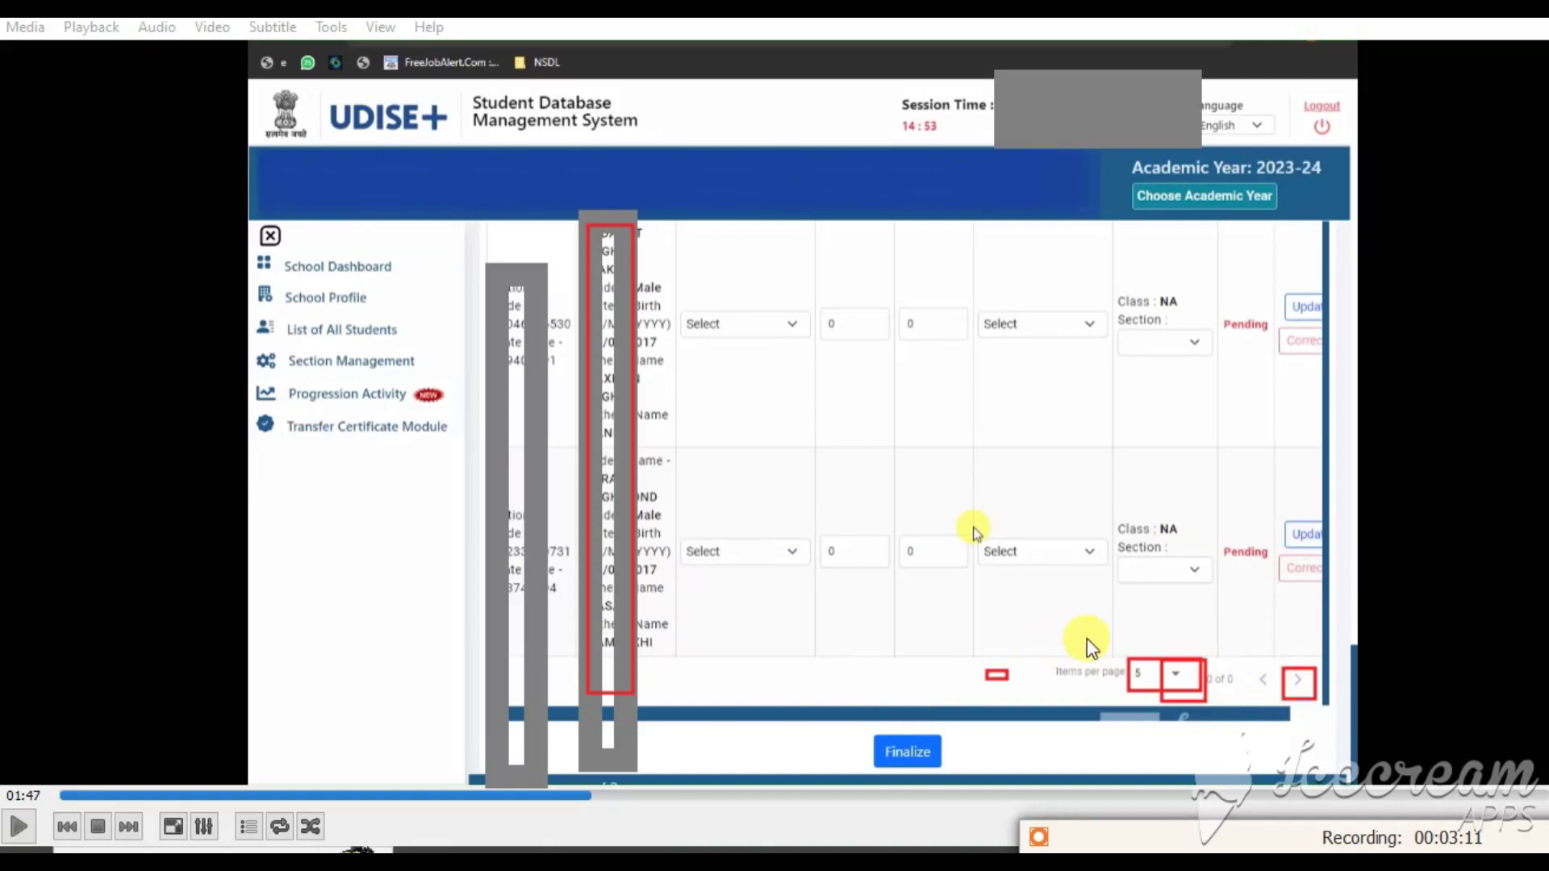
{"action": "left_click_drag", "start_coordinate": [1160, 660], "coordinate": [1198, 691]}
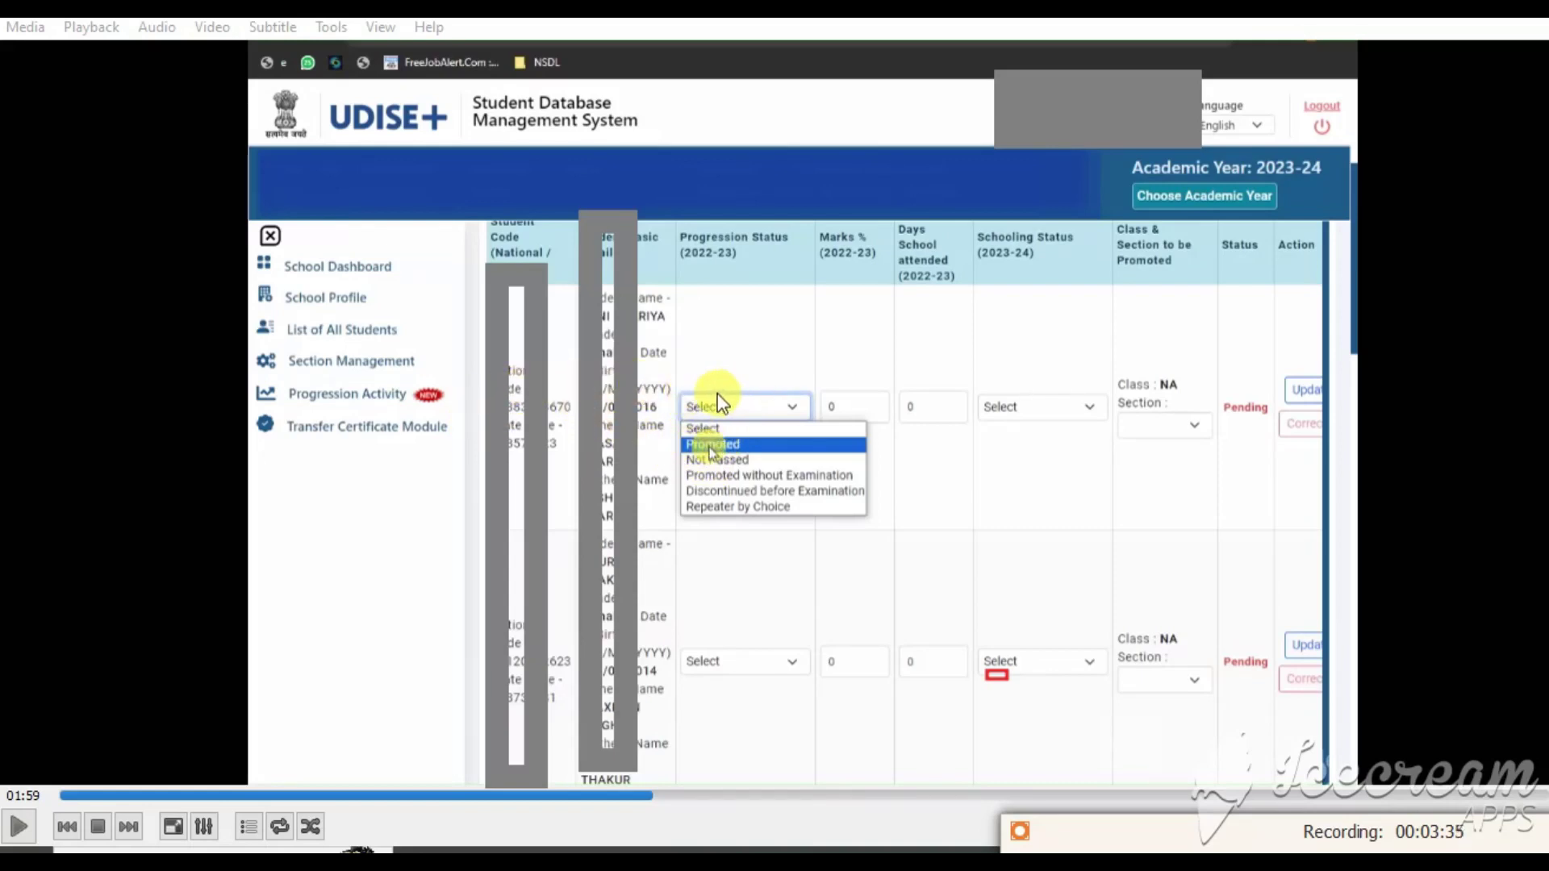
- Outline the first student's Progression Status choices, including Promoted and Not Passed, and the marks and days-attended fields
{"action": "left_click_drag", "start_coordinate": [770, 393], "coordinate": [820, 418]}
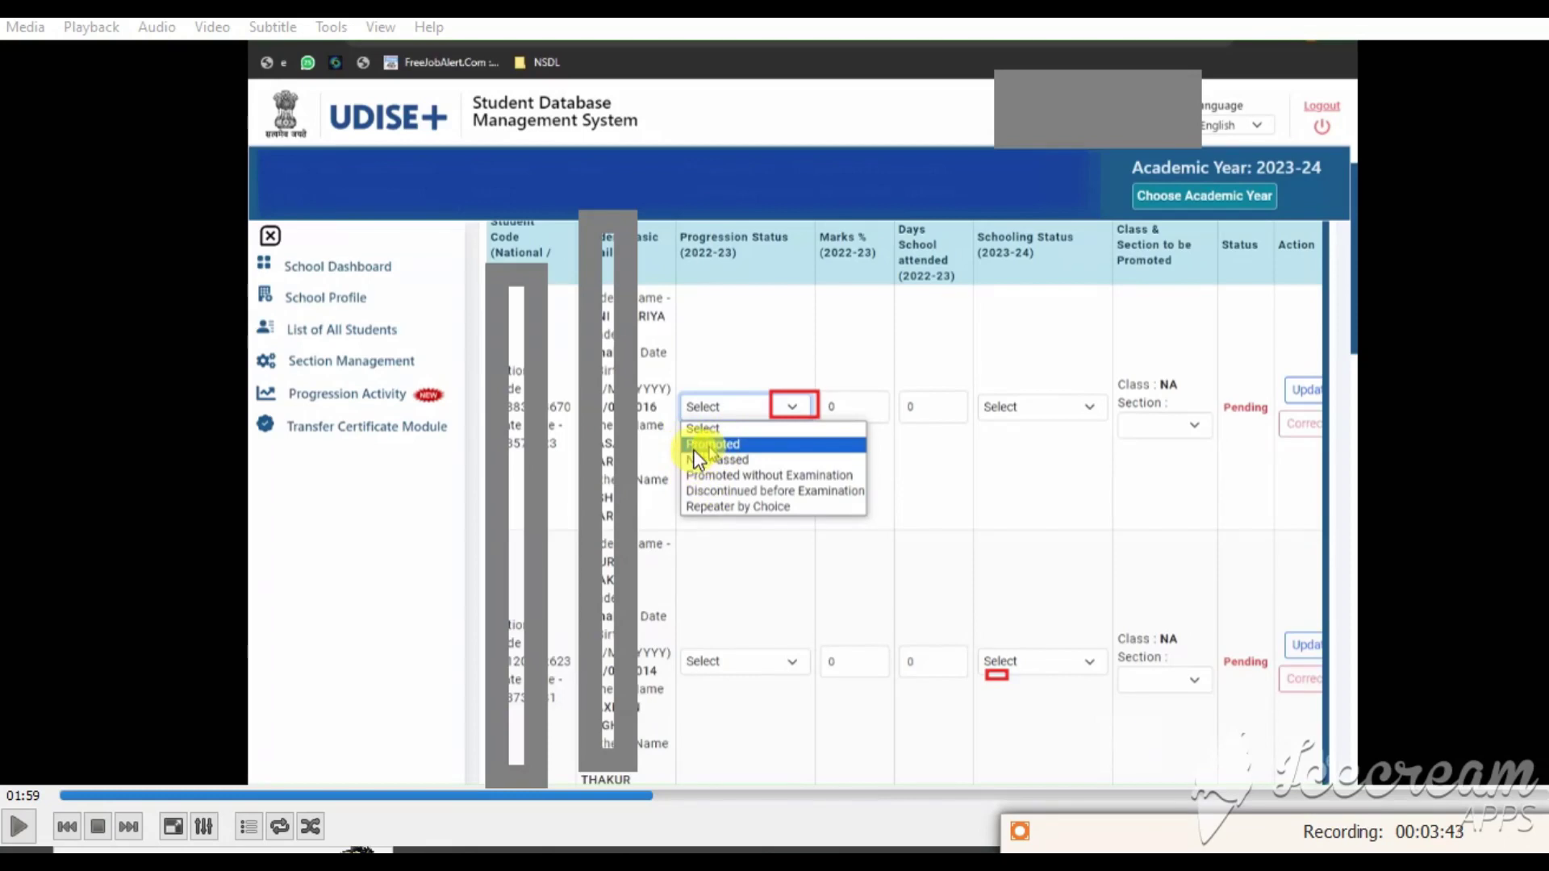
{"action": "mouse_move", "coordinate": [680, 433]}
{"action": "left_mouse_down"}
{"action": "mouse_move", "coordinate": [802, 461]}
{"action": "mouse_move", "coordinate": [879, 459]}
{"action": "mouse_move", "coordinate": [869, 452]}
{"action": "left_mouse_up"}
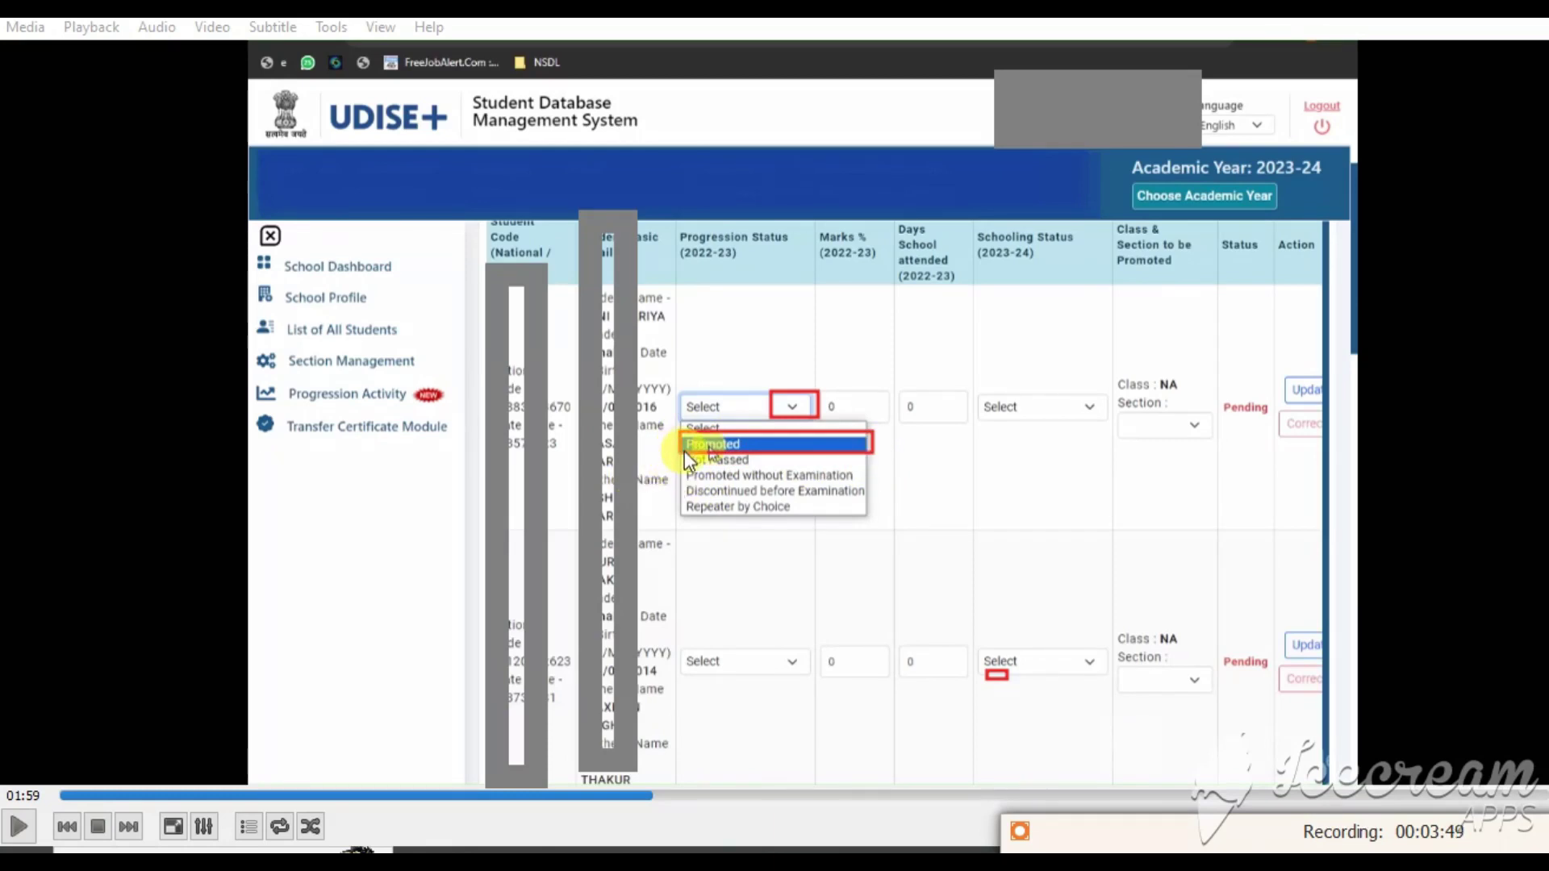
{"action": "left_click_drag", "start_coordinate": [699, 457], "coordinate": [774, 466]}
{"action": "left_click_drag", "start_coordinate": [680, 482], "coordinate": [865, 502]}
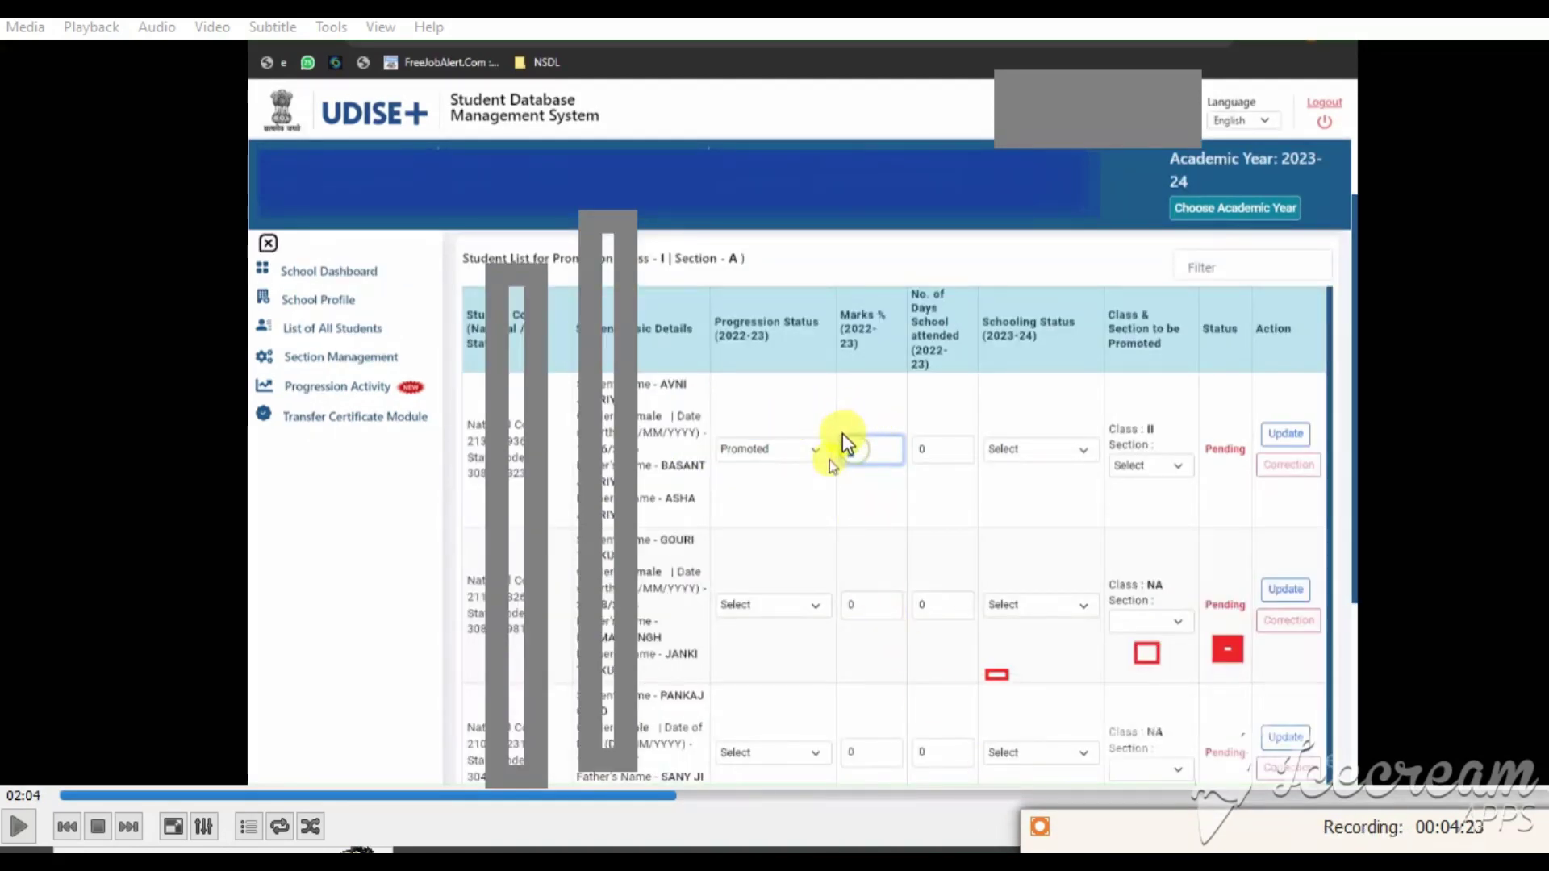
{"action": "mouse_move", "coordinate": [842, 433]}
{"action": "left_mouse_down"}
{"action": "mouse_move", "coordinate": [897, 482]}
{"action": "mouse_move", "coordinate": [896, 447]}
{"action": "mouse_move", "coordinate": [911, 443]}
{"action": "mouse_move", "coordinate": [971, 467]}
{"action": "left_mouse_up"}
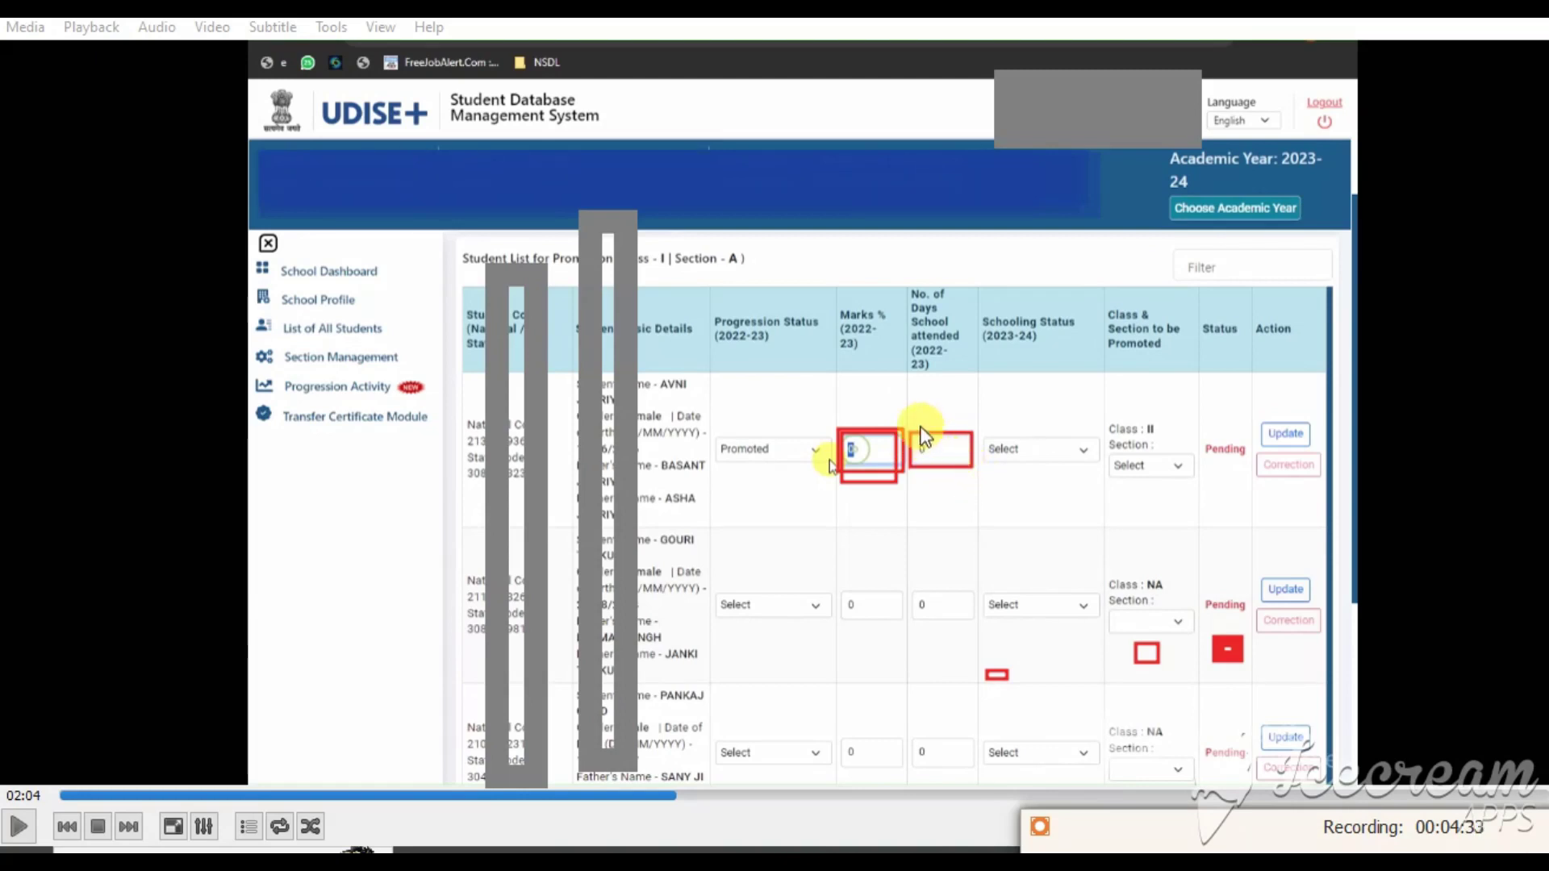
{"action": "mouse_move", "coordinate": [912, 427]}
{"action": "left_mouse_down"}
{"action": "mouse_move", "coordinate": [946, 474]}
{"action": "mouse_move", "coordinate": [976, 471]}
{"action": "left_mouse_up"}
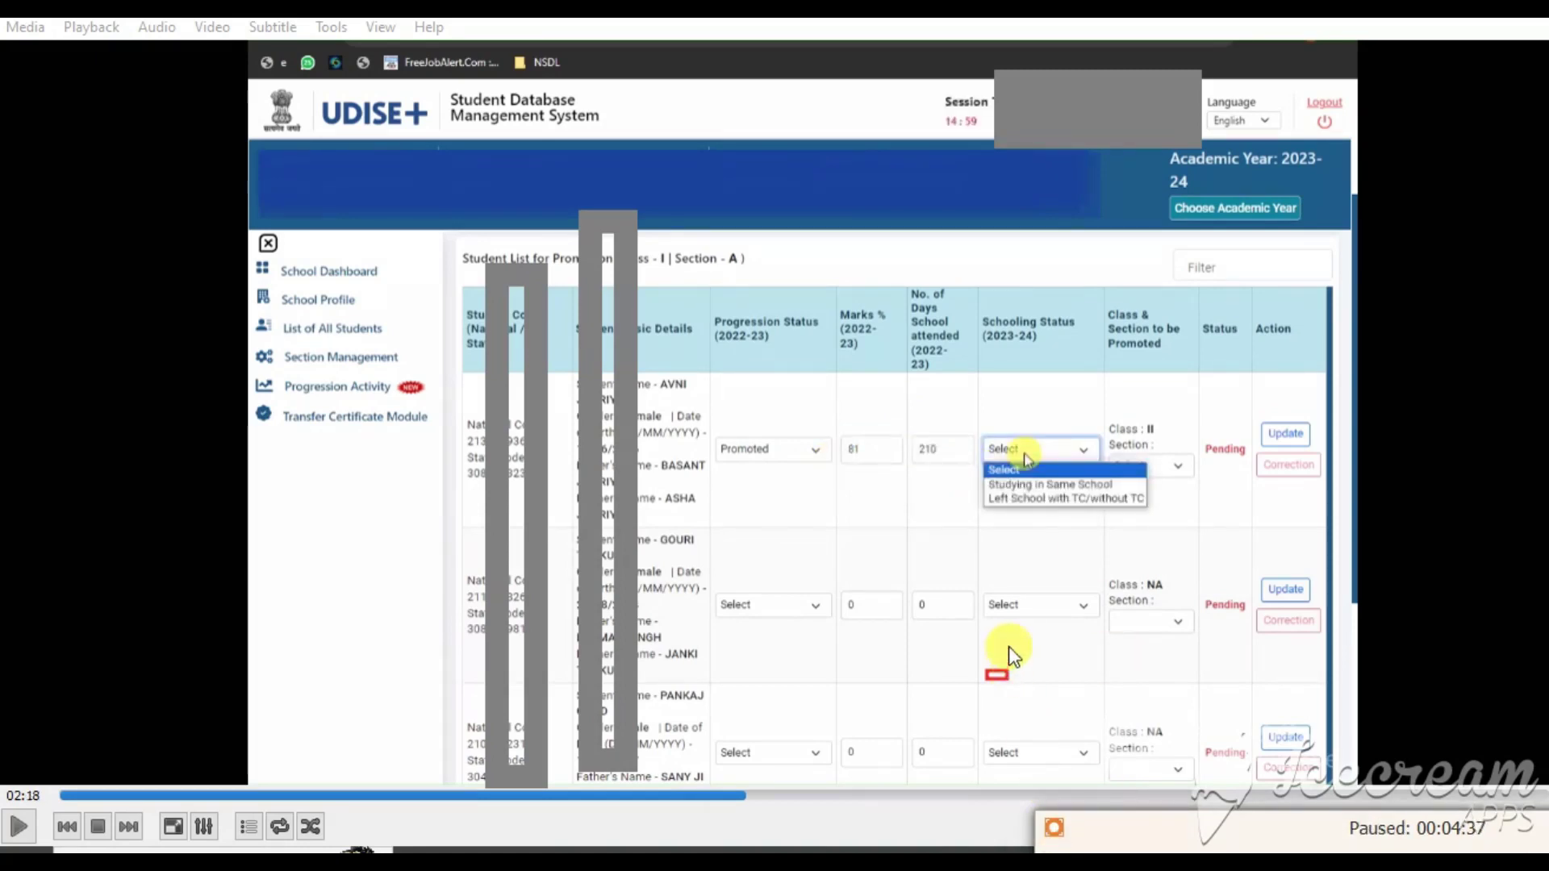
- Outline the first student's 2022-23 entries, the Schooling Status heading and its Studying in Same School and Left School with TC/without TC options
{"action": "key", "text": "F8"}
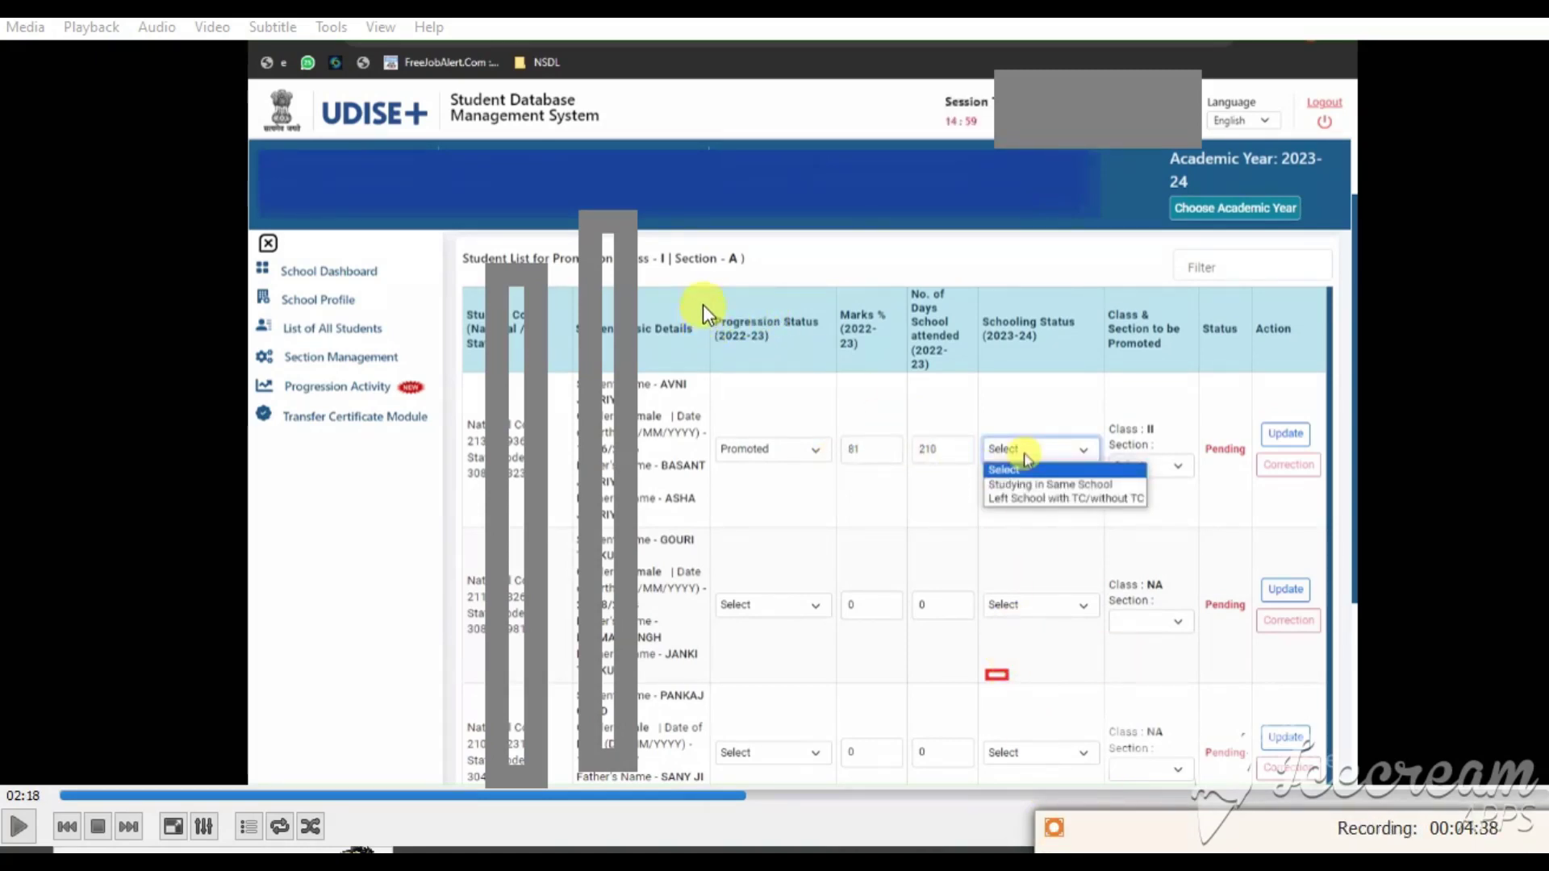
{"action": "mouse_move", "coordinate": [713, 315]}
{"action": "left_mouse_down"}
{"action": "mouse_move", "coordinate": [960, 544]}
{"action": "mouse_move", "coordinate": [963, 527]}
{"action": "left_mouse_up"}
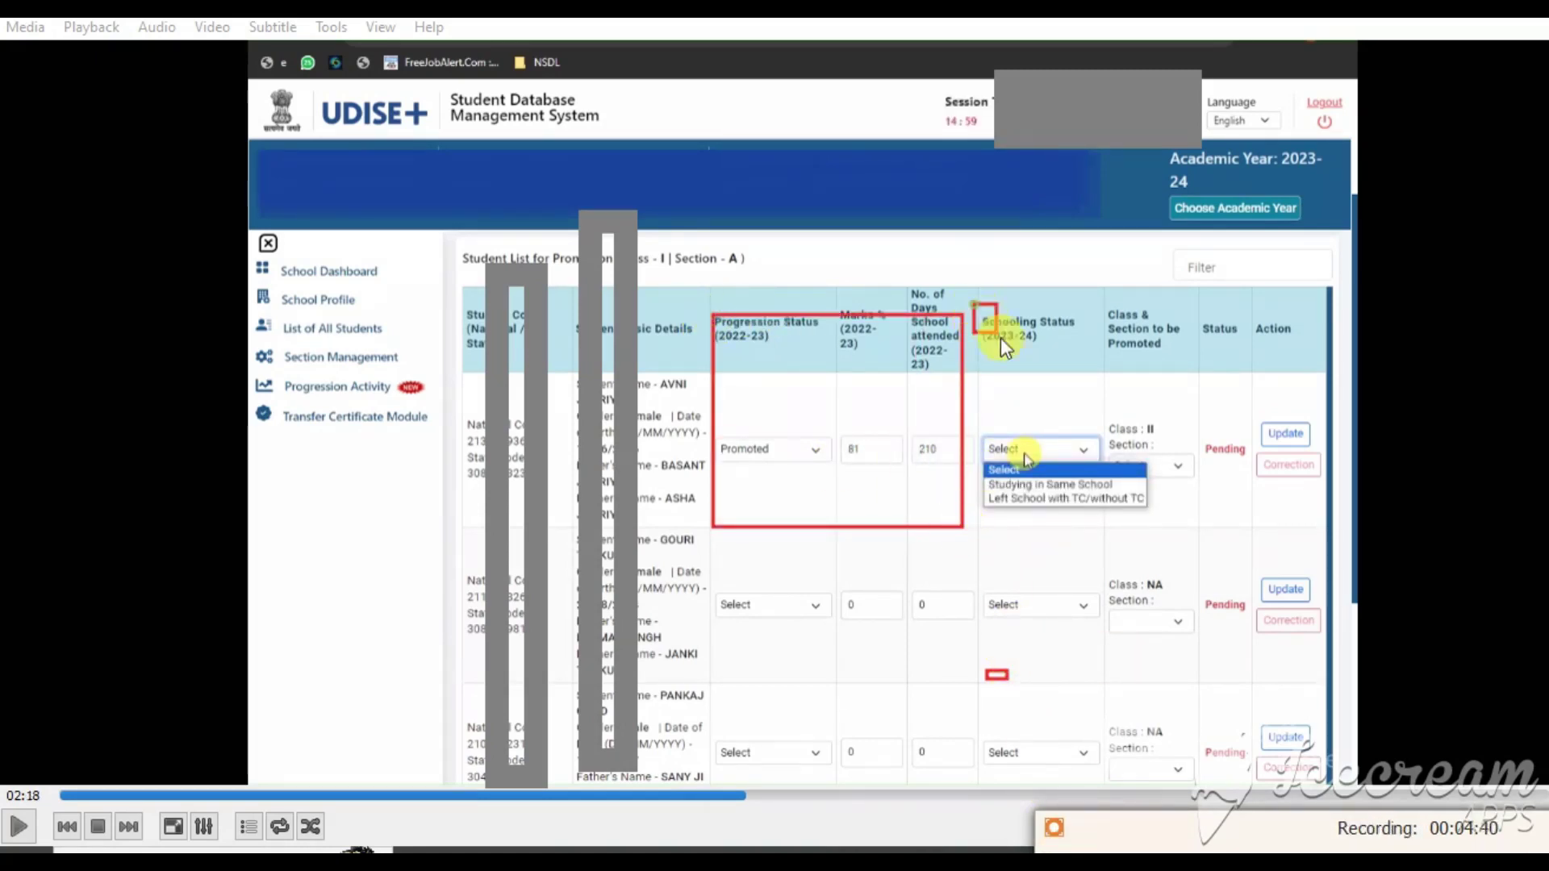
{"action": "left_click_drag", "start_coordinate": [1000, 337], "coordinate": [1085, 371]}
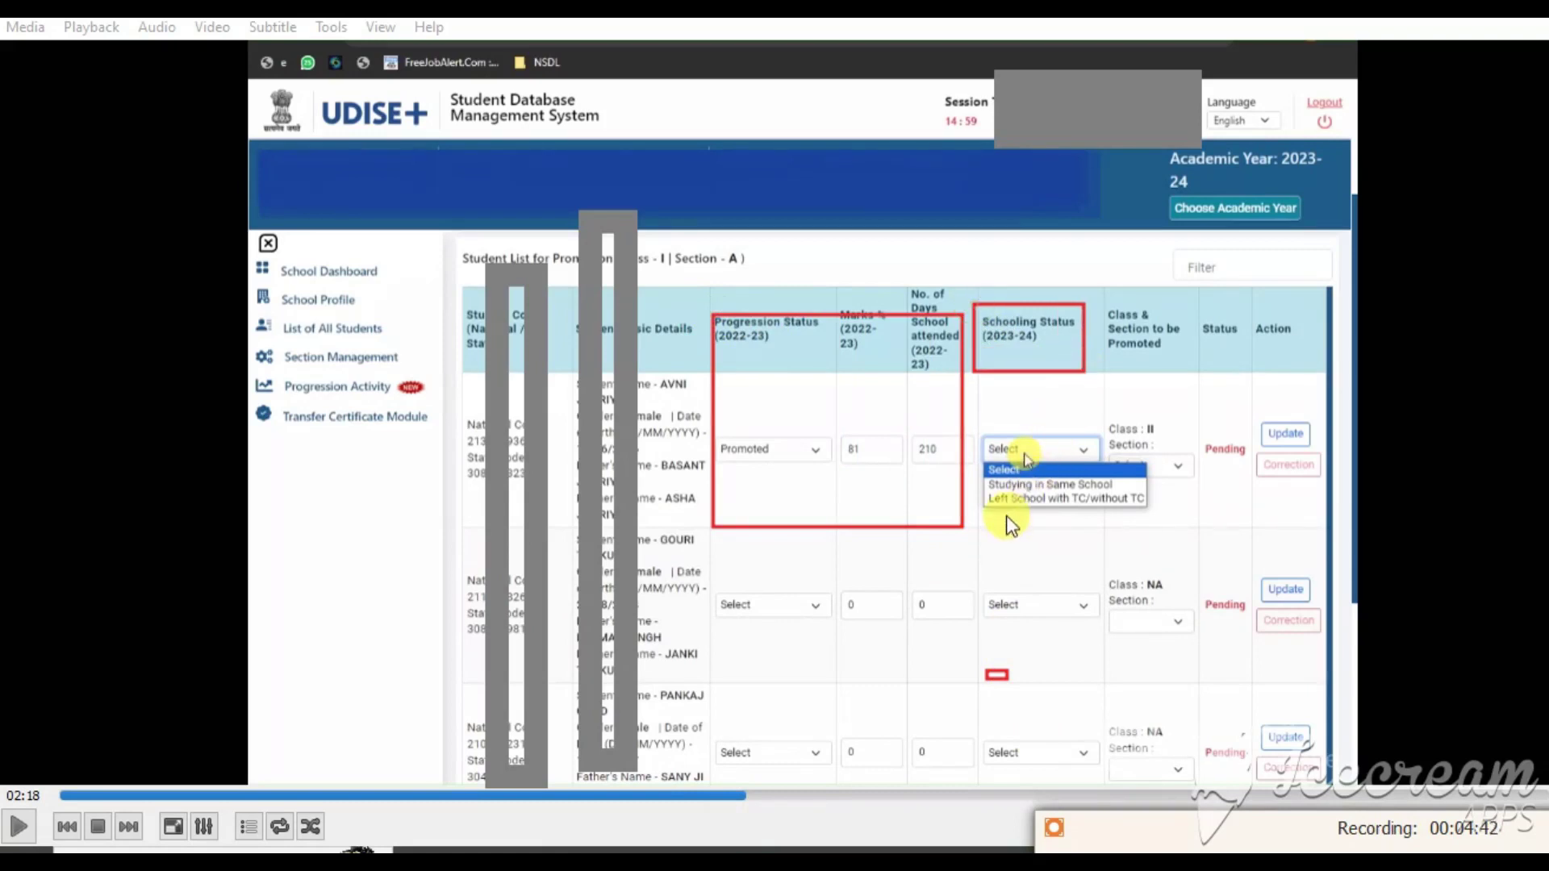
{"action": "left_click_drag", "start_coordinate": [987, 477], "coordinate": [1144, 489]}
{"action": "left_click_drag", "start_coordinate": [978, 487], "coordinate": [1146, 510]}
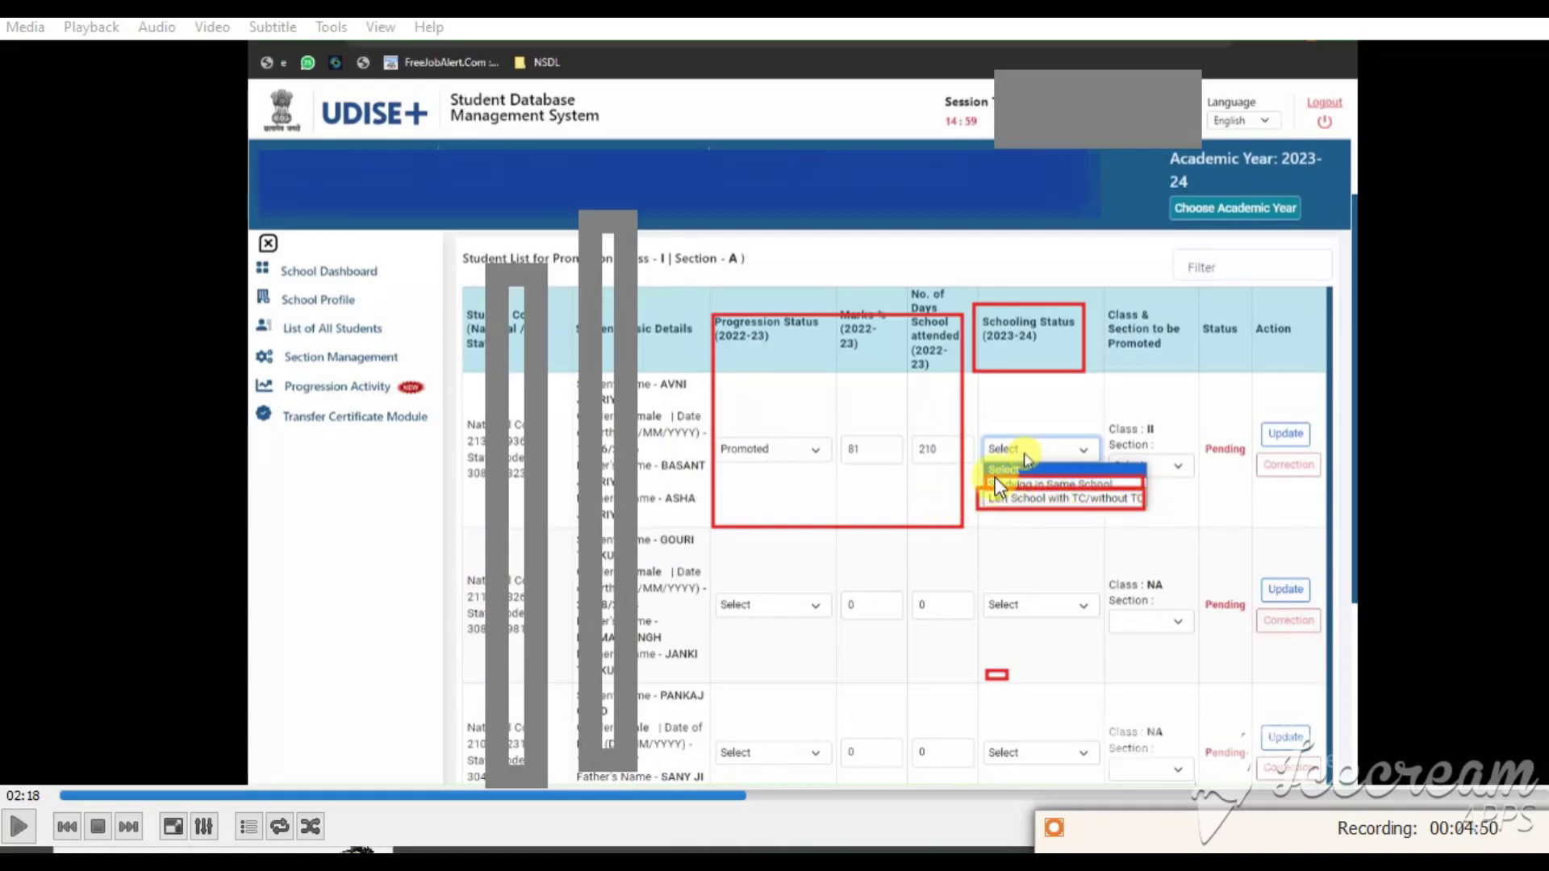
{"action": "left_click_drag", "start_coordinate": [989, 471], "coordinate": [1149, 492]}
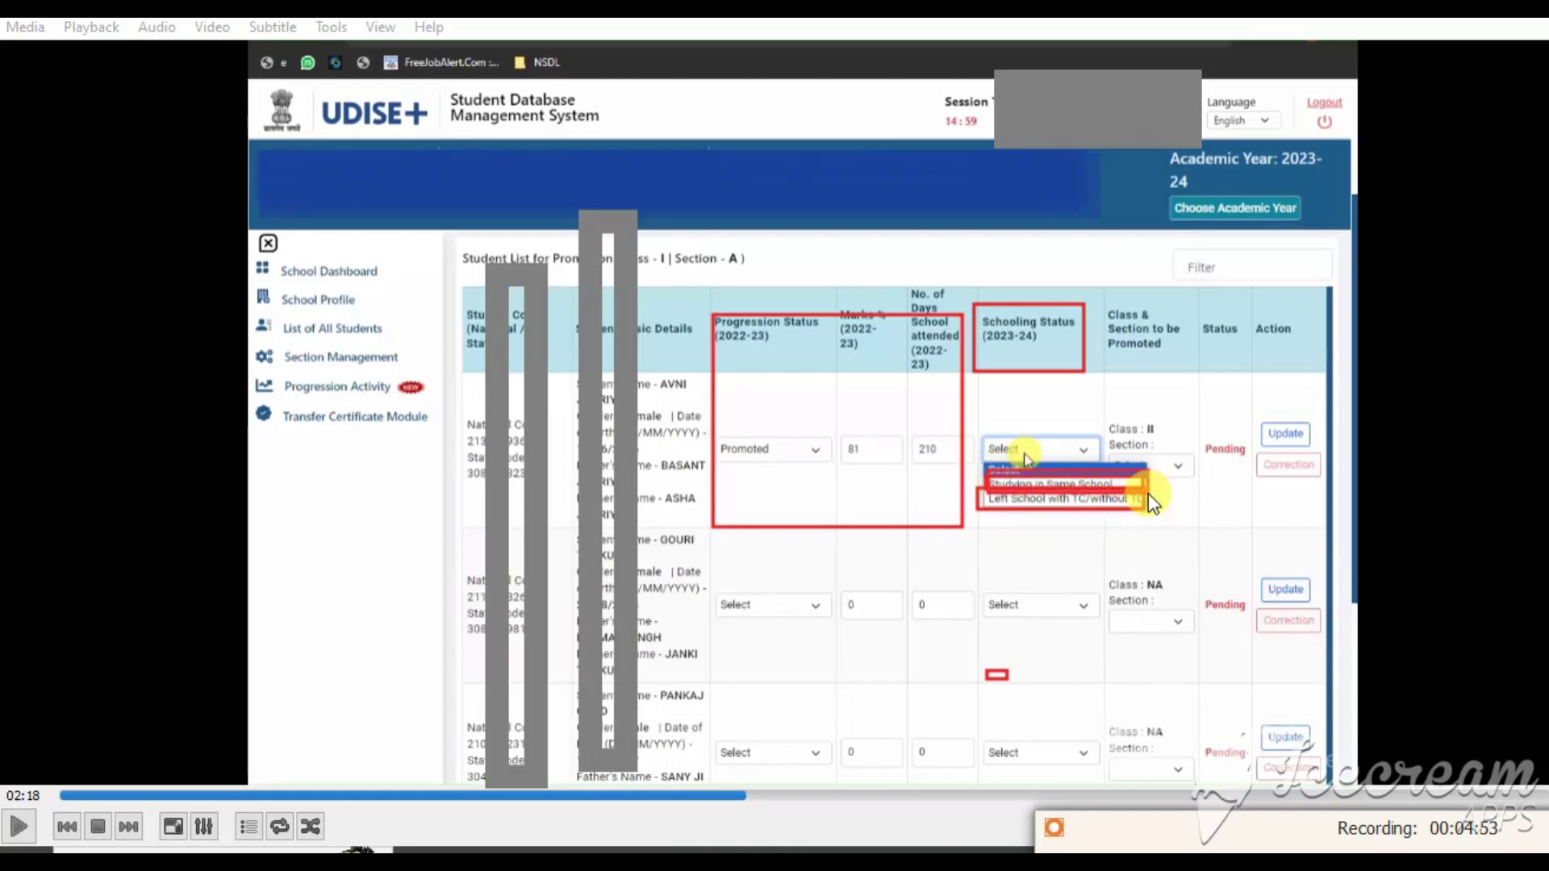
{"action": "left_click", "coordinate": [1057, 830]}
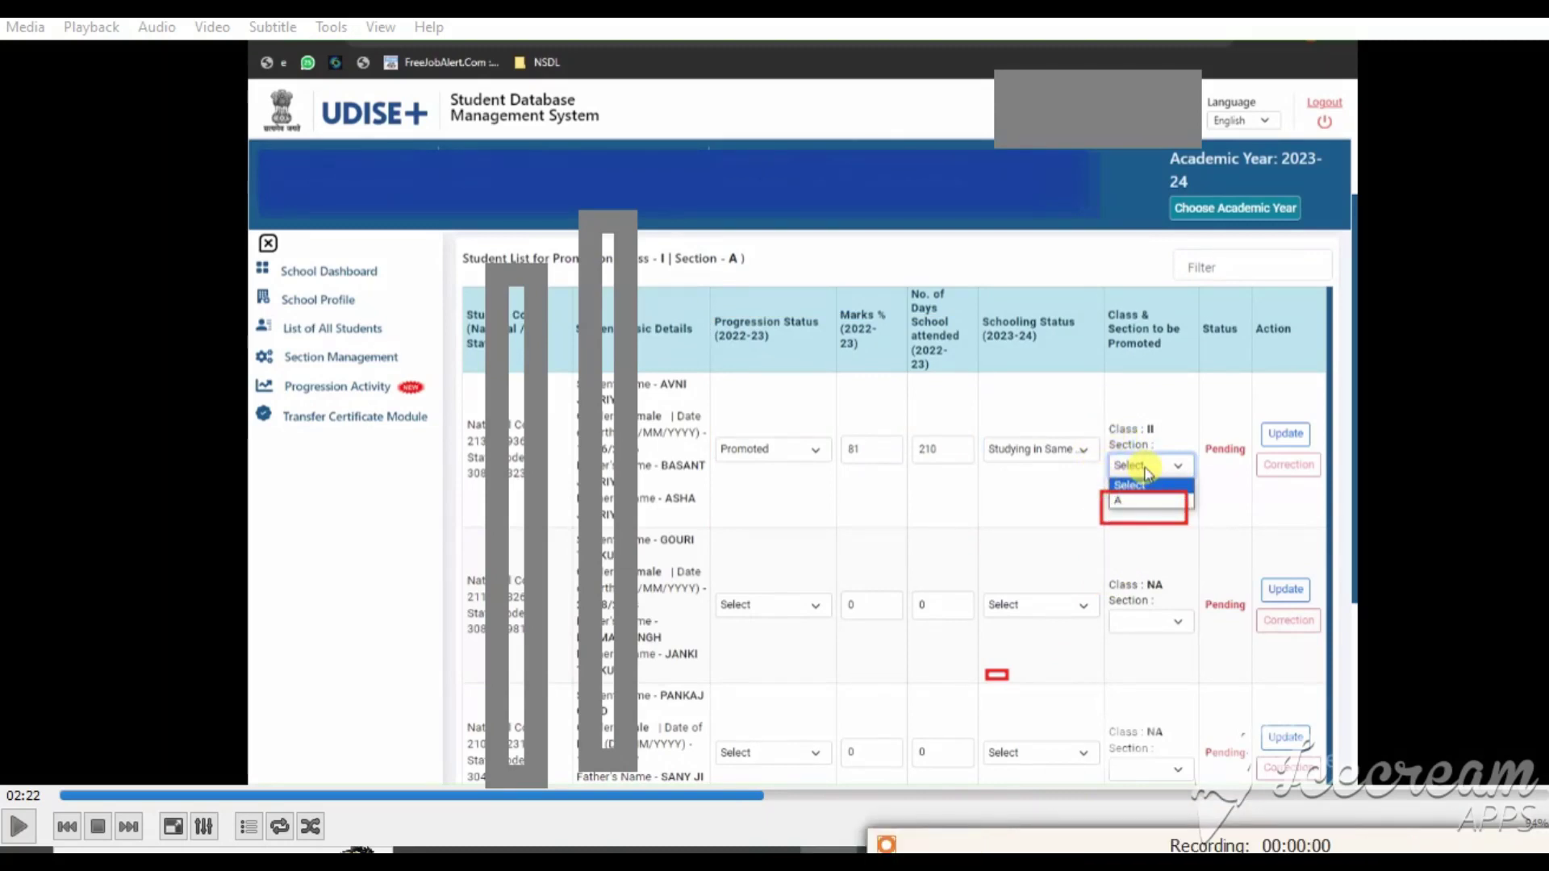
- Outline the first student's Section selector under Class & Section to be Promoted and its option A
{"action": "mouse_move", "coordinate": [1186, 523]}
{"action": "left_mouse_down"}
{"action": "mouse_move", "coordinate": [1188, 671]}
{"action": "mouse_move", "coordinate": [1235, 591]}
{"action": "mouse_move", "coordinate": [1195, 517]}
{"action": "left_mouse_up"}
{"action": "mouse_move", "coordinate": [1107, 447]}
{"action": "left_mouse_down"}
{"action": "mouse_move", "coordinate": [1210, 540]}
{"action": "mouse_move", "coordinate": [1208, 522]}
{"action": "left_mouse_up"}
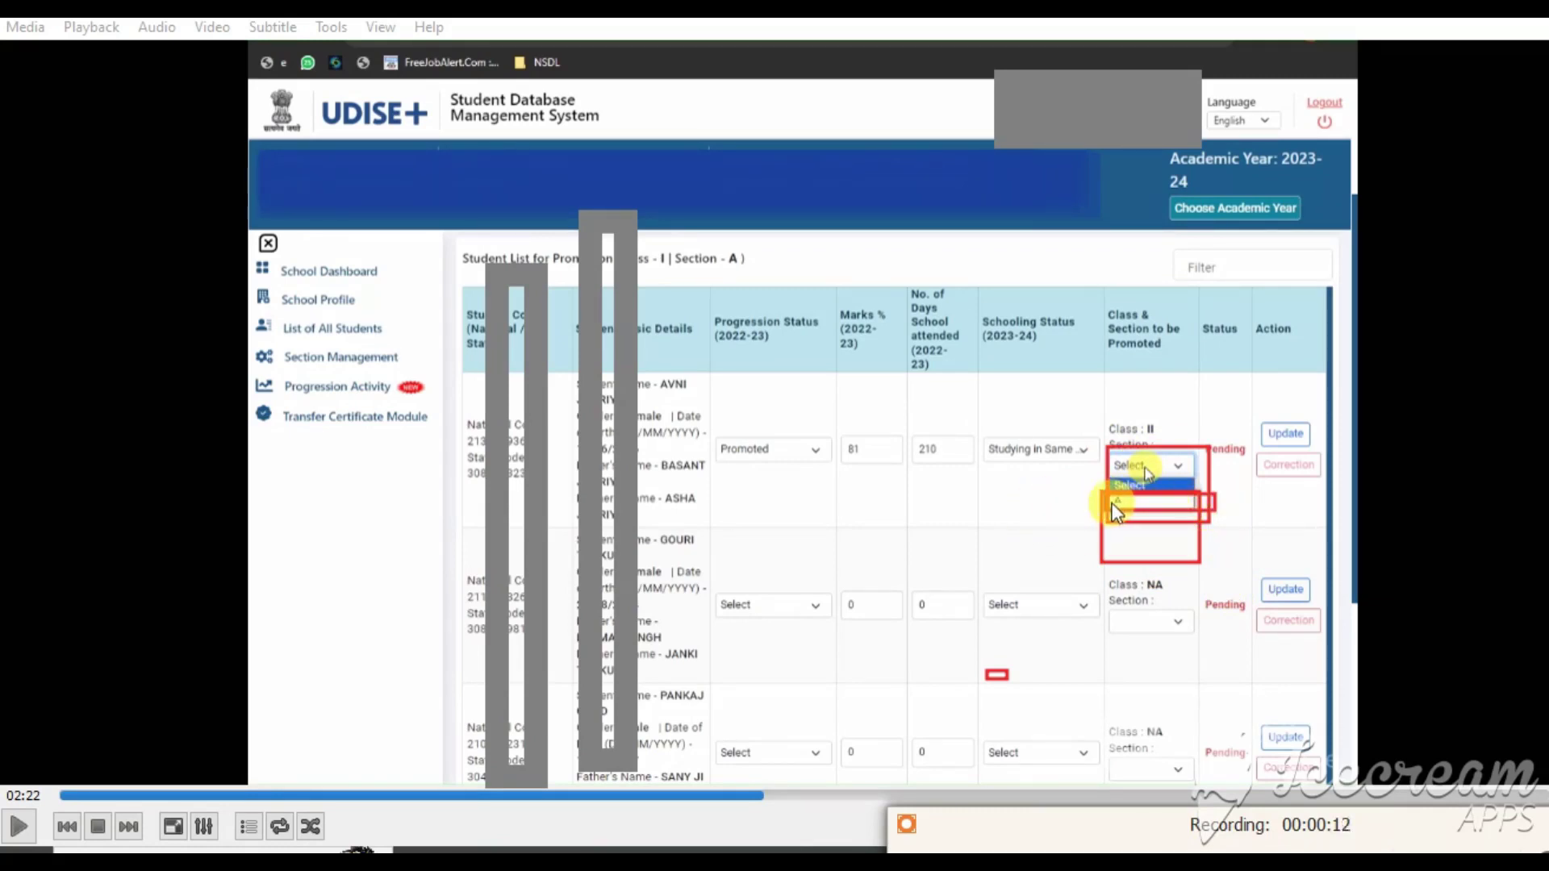
{"action": "left_click_drag", "start_coordinate": [1112, 497], "coordinate": [1193, 520]}
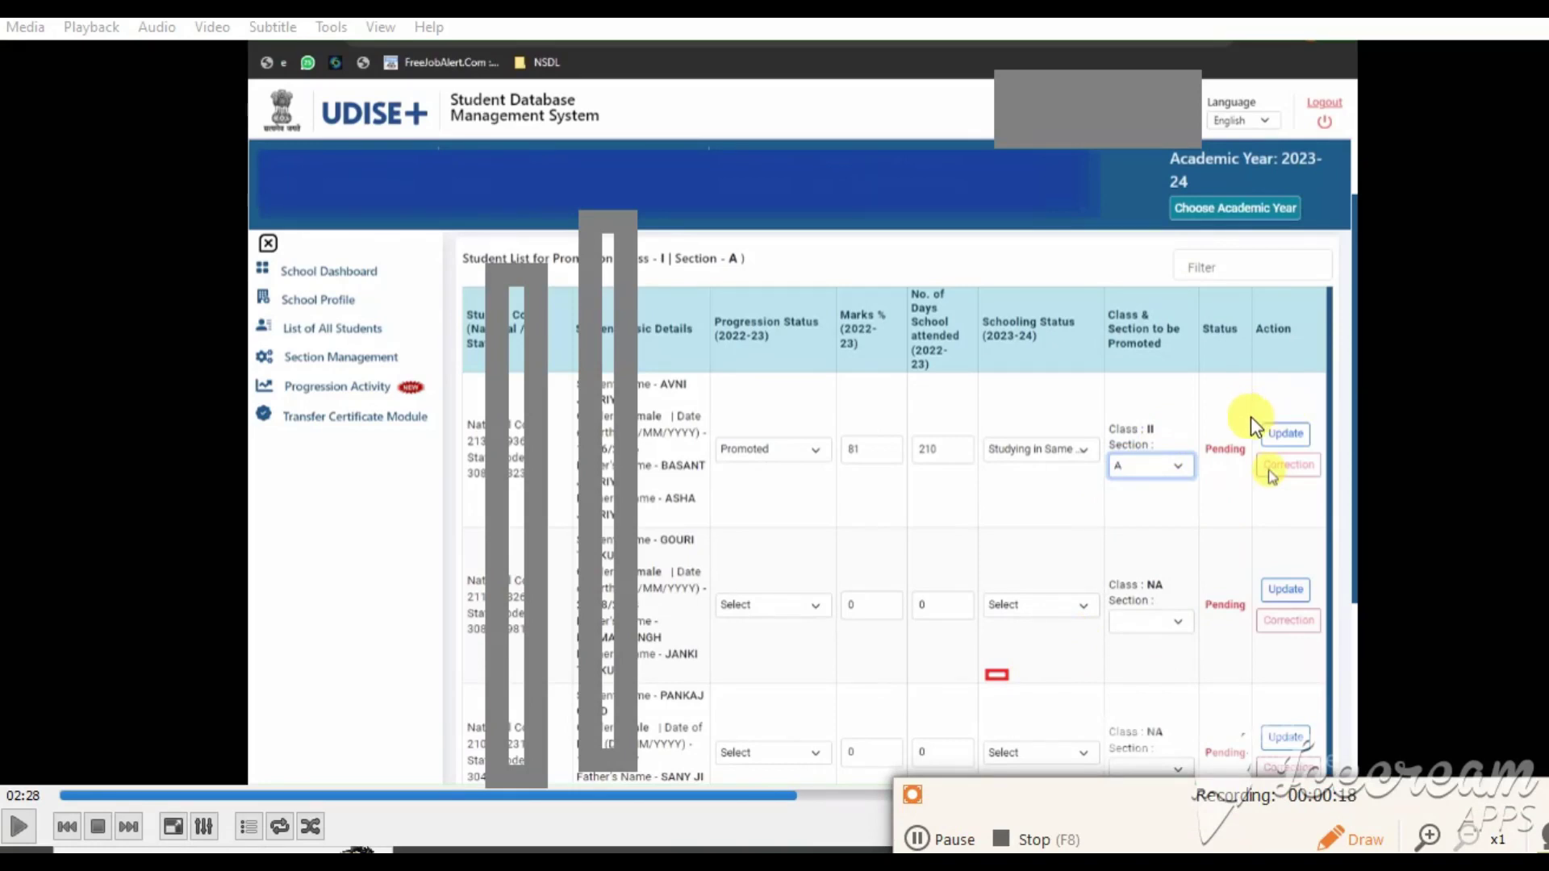
- Outline the first student's Update button, the update confirmation message and its Okay button
{"action": "left_click_drag", "start_coordinate": [1244, 412], "coordinate": [1329, 456]}
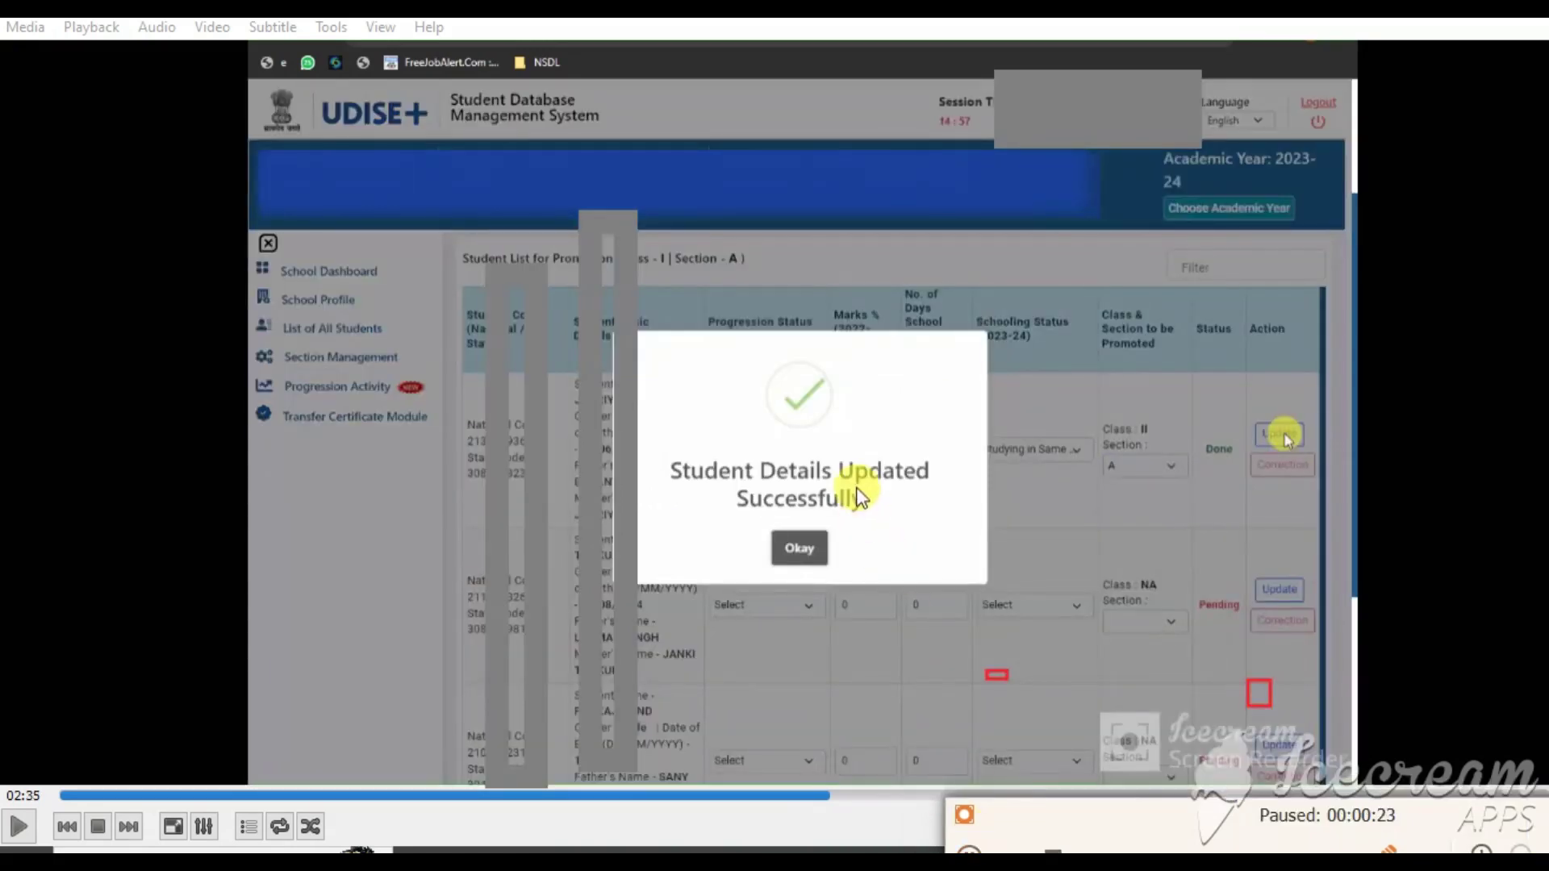
{"action": "mouse_move", "coordinate": [650, 369]}
{"action": "left_mouse_down"}
{"action": "mouse_move", "coordinate": [693, 416]}
{"action": "mouse_move", "coordinate": [970, 583]}
{"action": "left_mouse_up"}
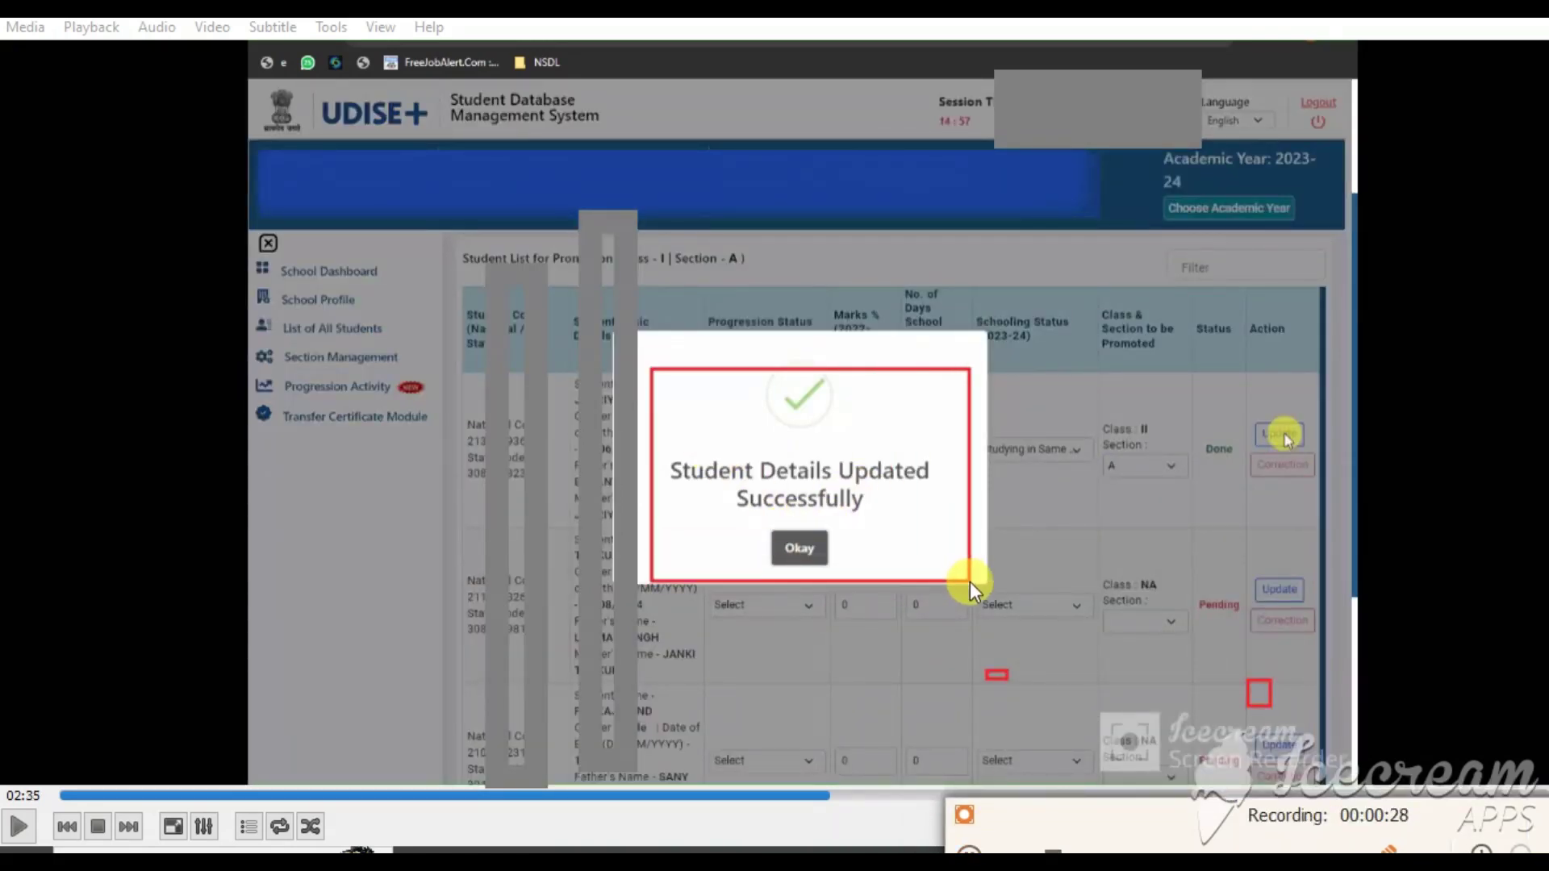
{"action": "left_click_drag", "start_coordinate": [749, 521], "coordinate": [867, 573]}
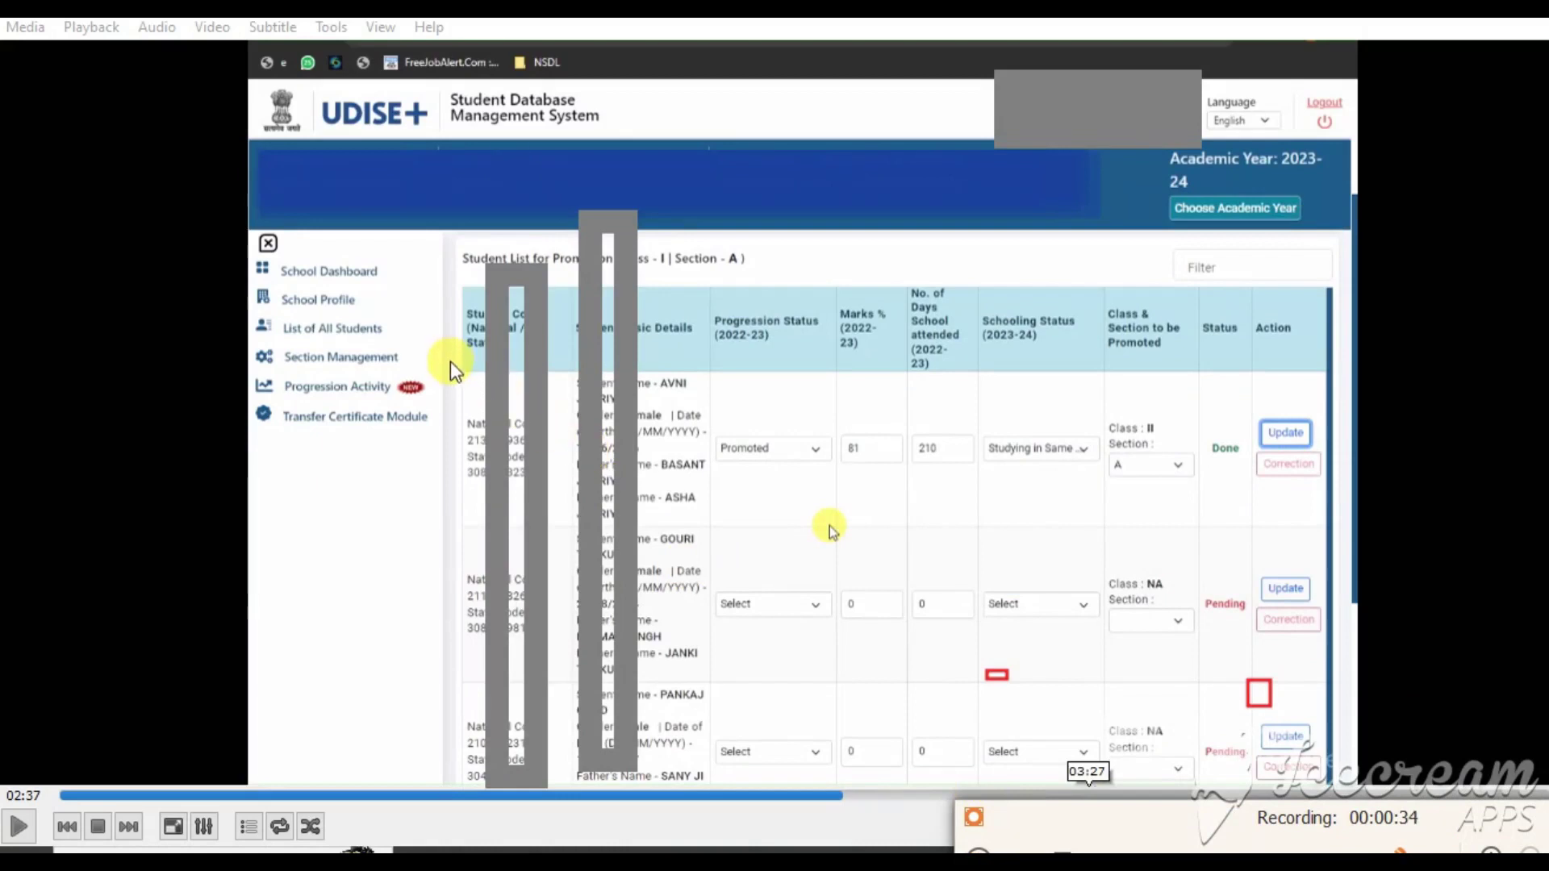
- Outline the first student's completed row, its Done status and the Progression Activity menu entry
{"action": "mouse_move", "coordinate": [463, 374]}
{"action": "left_mouse_down"}
{"action": "mouse_move", "coordinate": [500, 401]}
{"action": "mouse_move", "coordinate": [1101, 497]}
{"action": "mouse_move", "coordinate": [1323, 498]}
{"action": "left_mouse_up"}
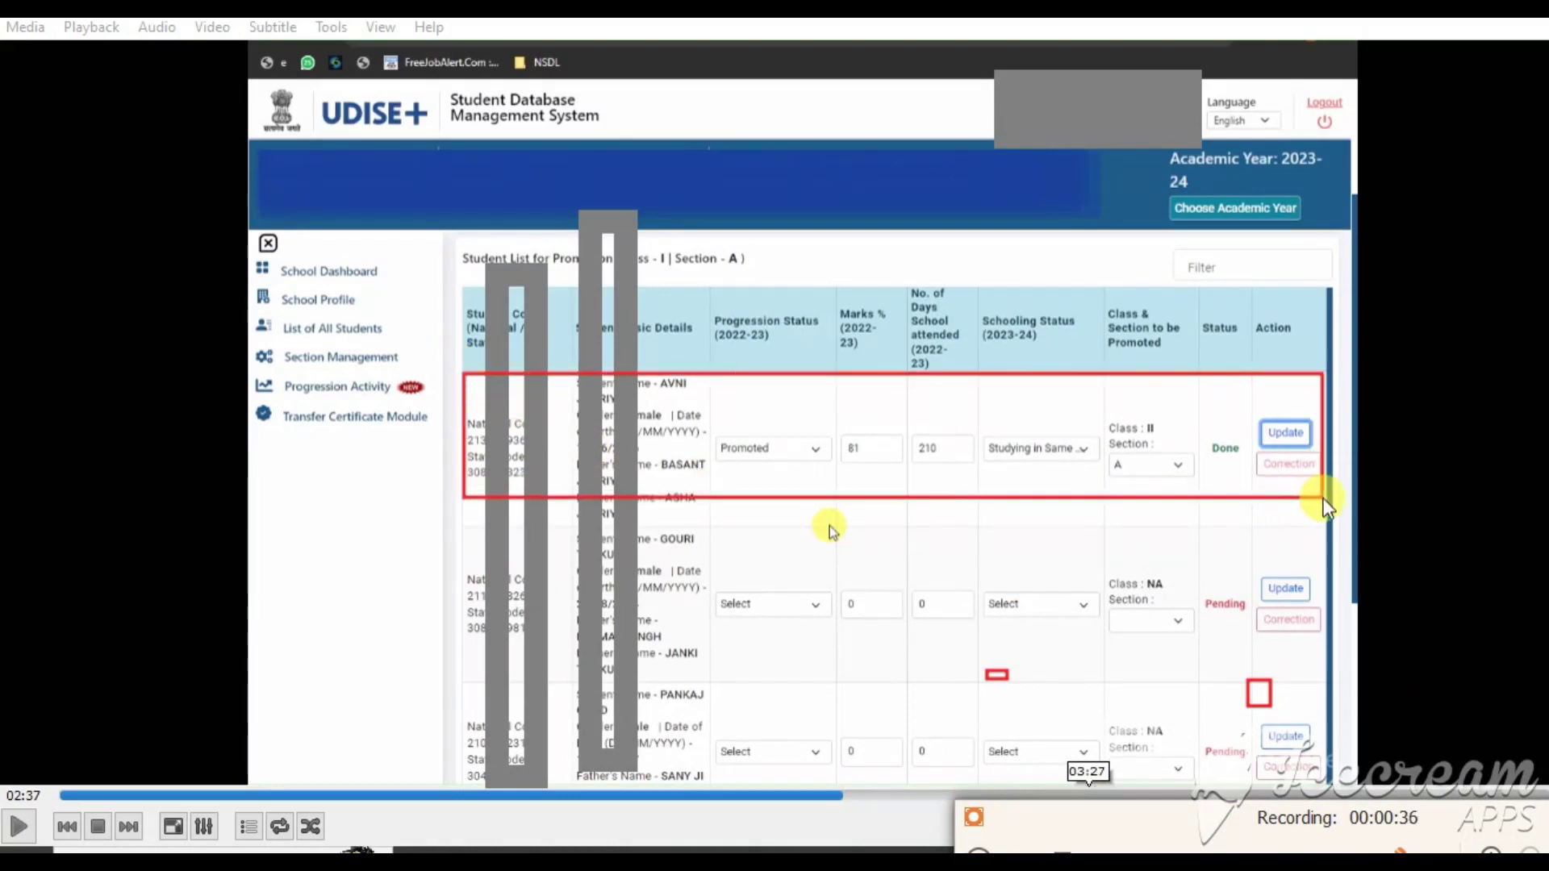
{"action": "left_click_drag", "start_coordinate": [1197, 429], "coordinate": [1249, 470]}
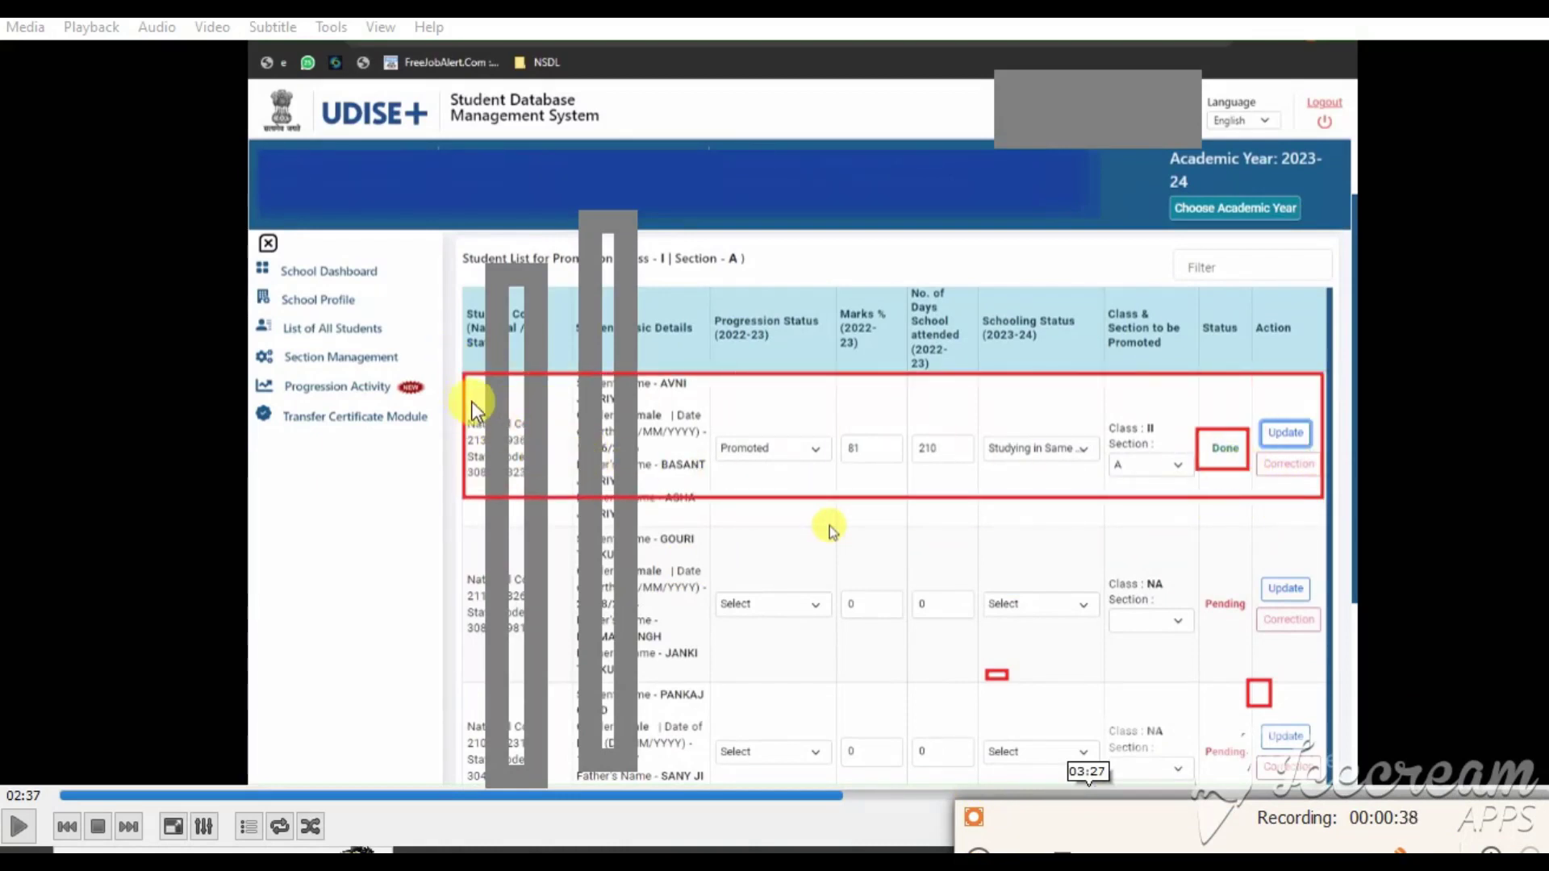
{"action": "mouse_move", "coordinate": [465, 376]}
{"action": "left_mouse_down"}
{"action": "mouse_move", "coordinate": [1123, 487]}
{"action": "mouse_move", "coordinate": [1314, 486]}
{"action": "left_mouse_up"}
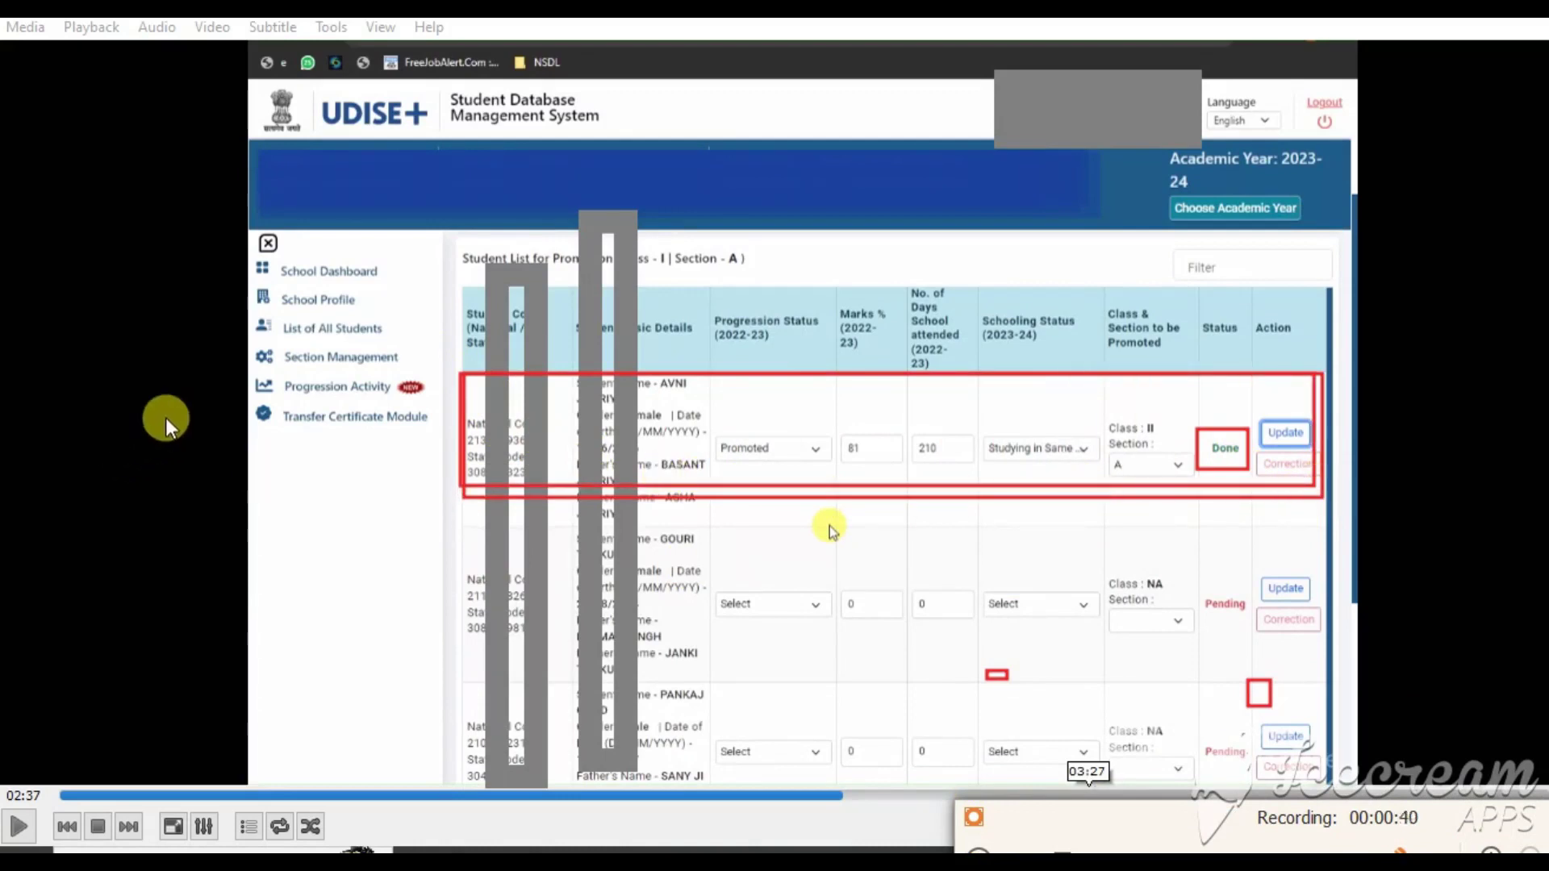
{"action": "left_click_drag", "start_coordinate": [261, 370], "coordinate": [444, 405]}
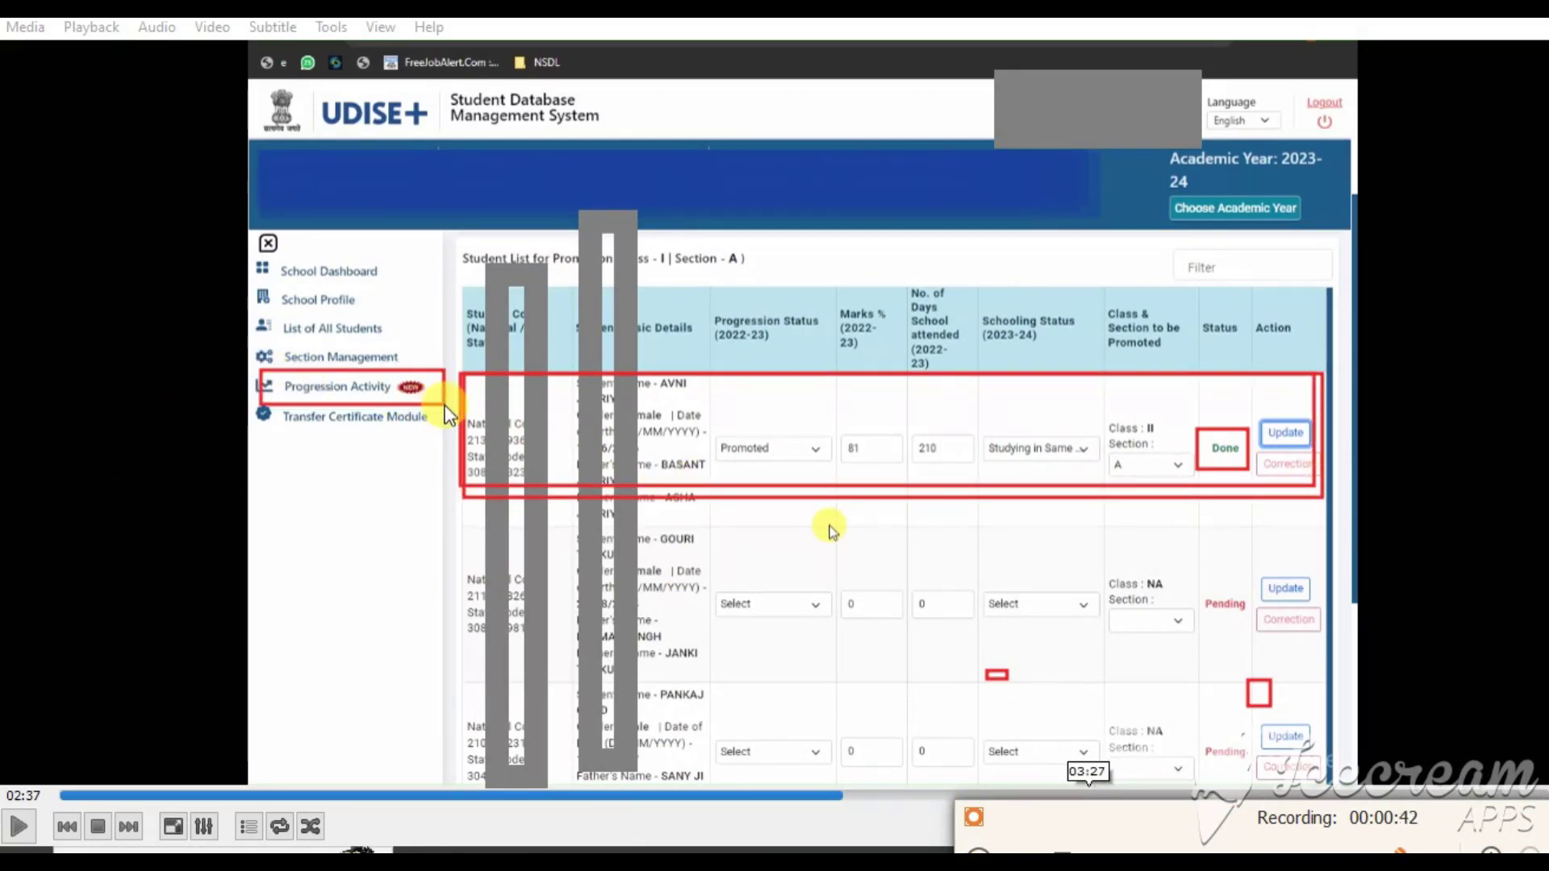
- Outline the second and third students' rows, the second student's Update button and the first two students' Progression Status fields
{"action": "mouse_move", "coordinate": [446, 526]}
{"action": "left_mouse_down"}
{"action": "mouse_move", "coordinate": [873, 628]}
{"action": "mouse_move", "coordinate": [1421, 681]}
{"action": "mouse_move", "coordinate": [1339, 655]}
{"action": "left_mouse_up"}
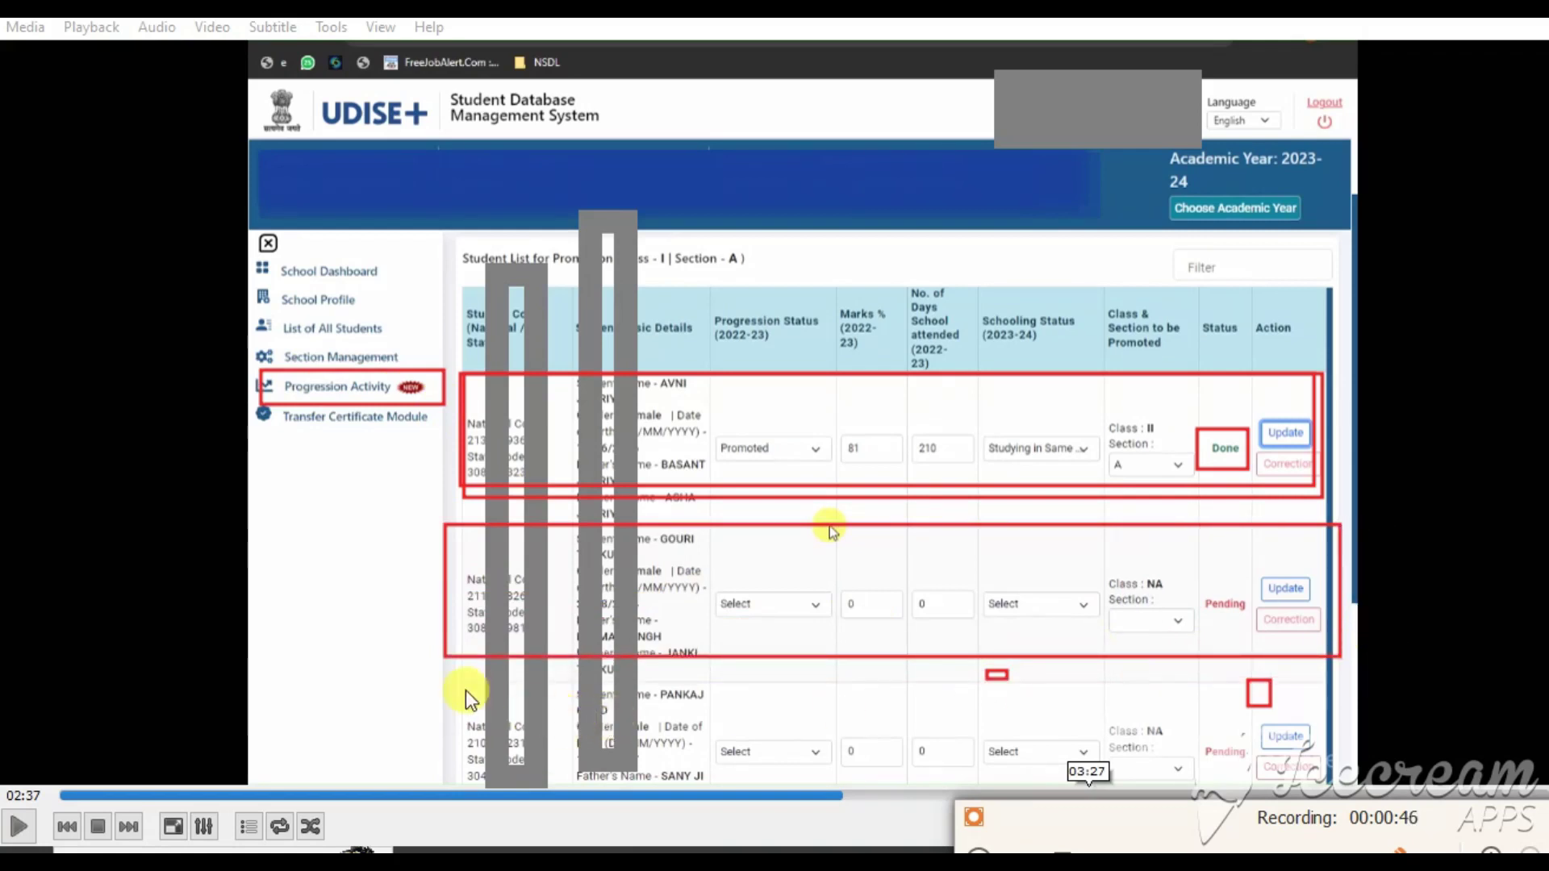
{"action": "mouse_move", "coordinate": [459, 680]}
{"action": "left_mouse_down"}
{"action": "mouse_move", "coordinate": [1003, 761]}
{"action": "mouse_move", "coordinate": [1327, 775]}
{"action": "left_mouse_up"}
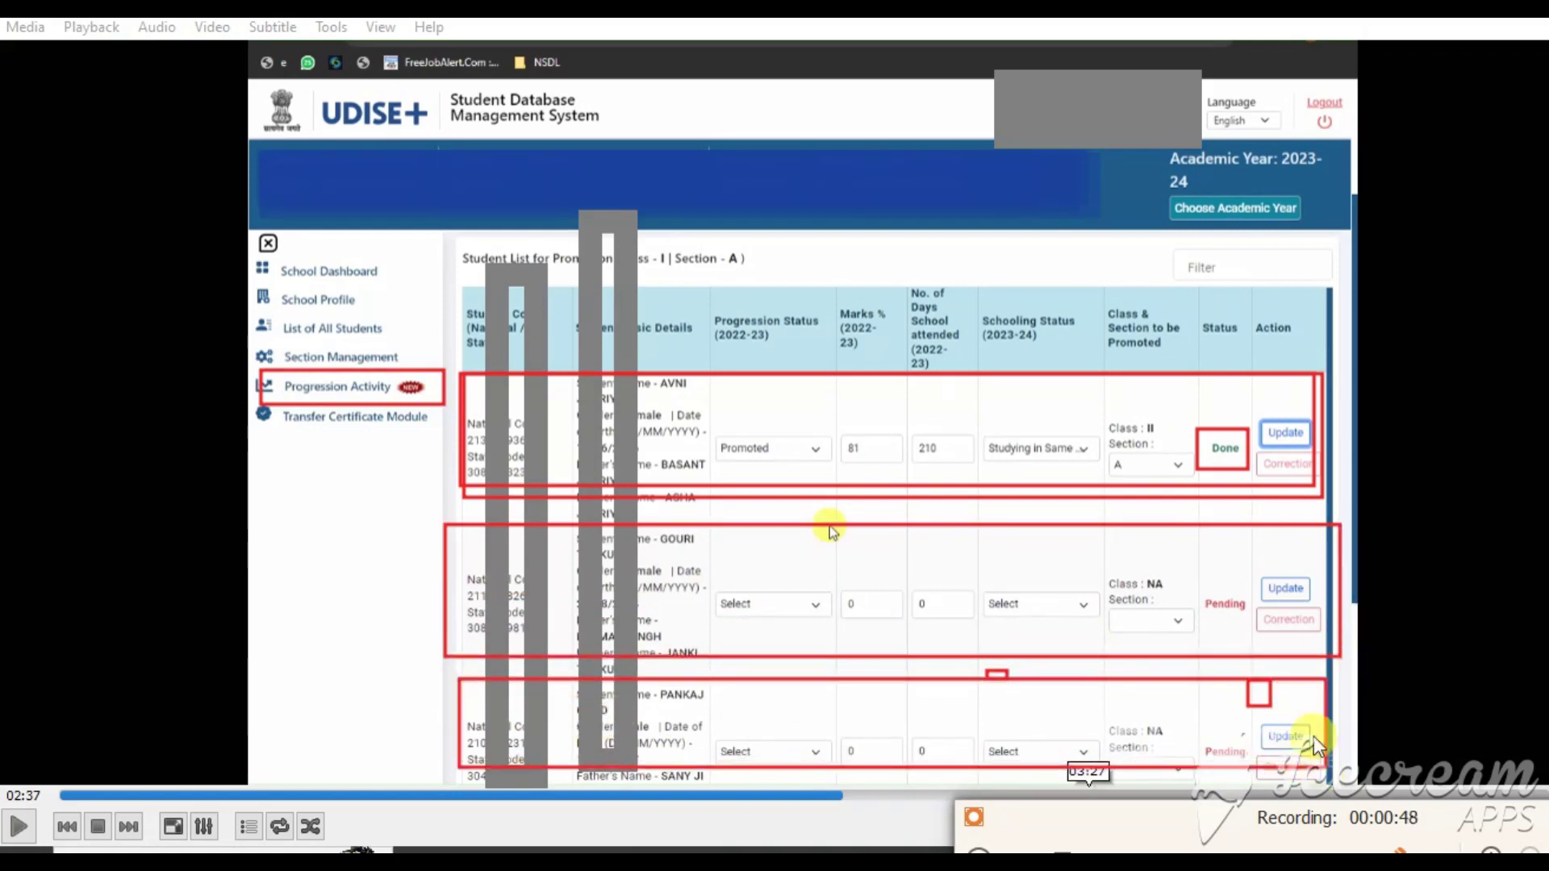
{"action": "left_click_drag", "start_coordinate": [1253, 568], "coordinate": [1317, 605]}
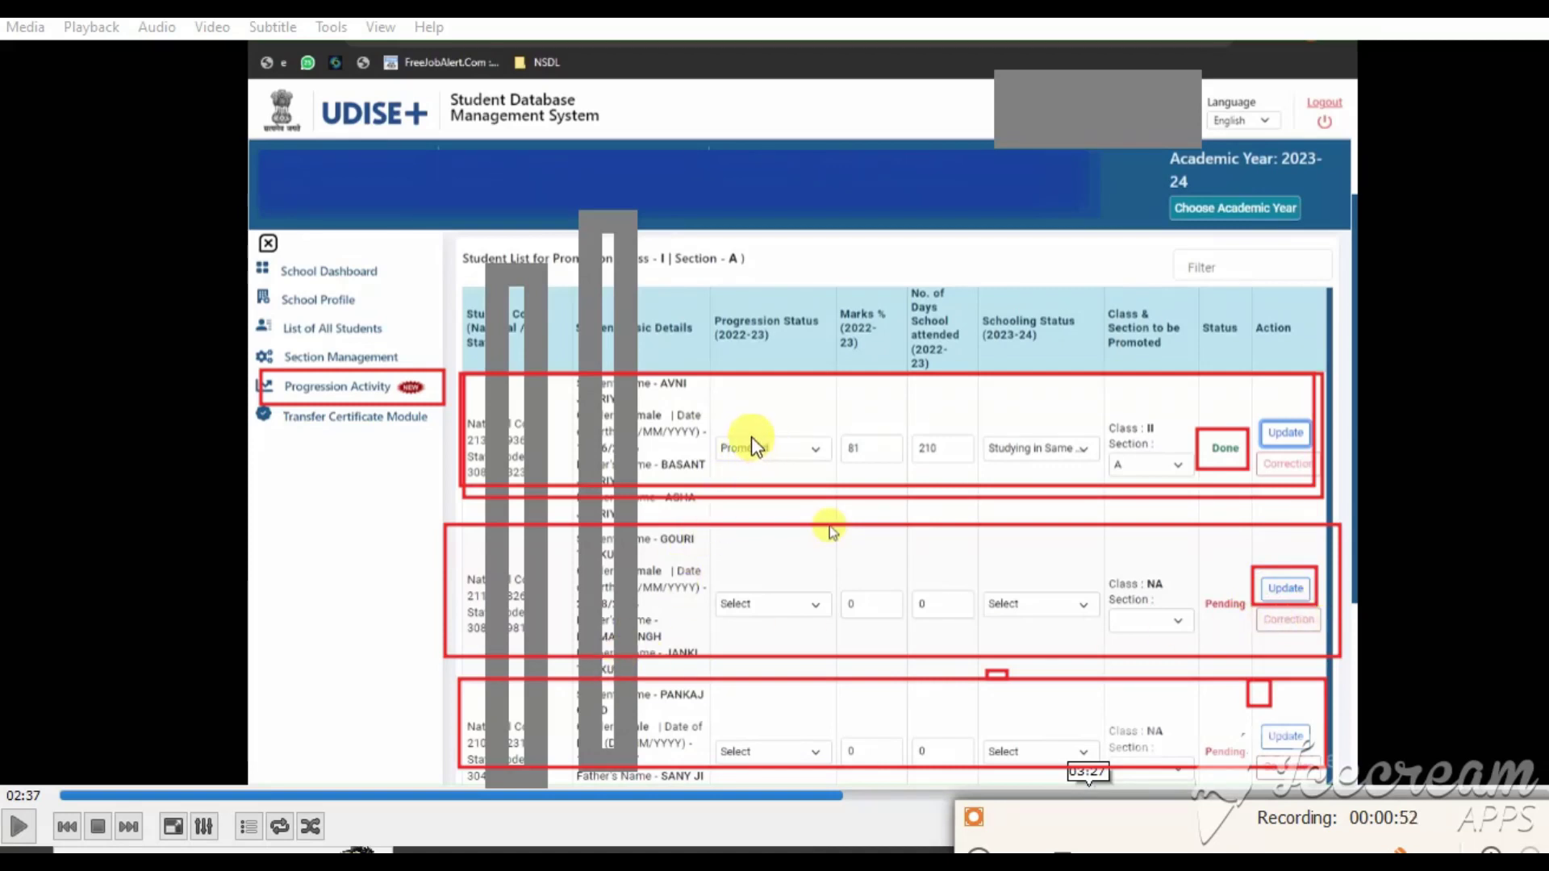
{"action": "left_click_drag", "start_coordinate": [716, 430], "coordinate": [831, 464]}
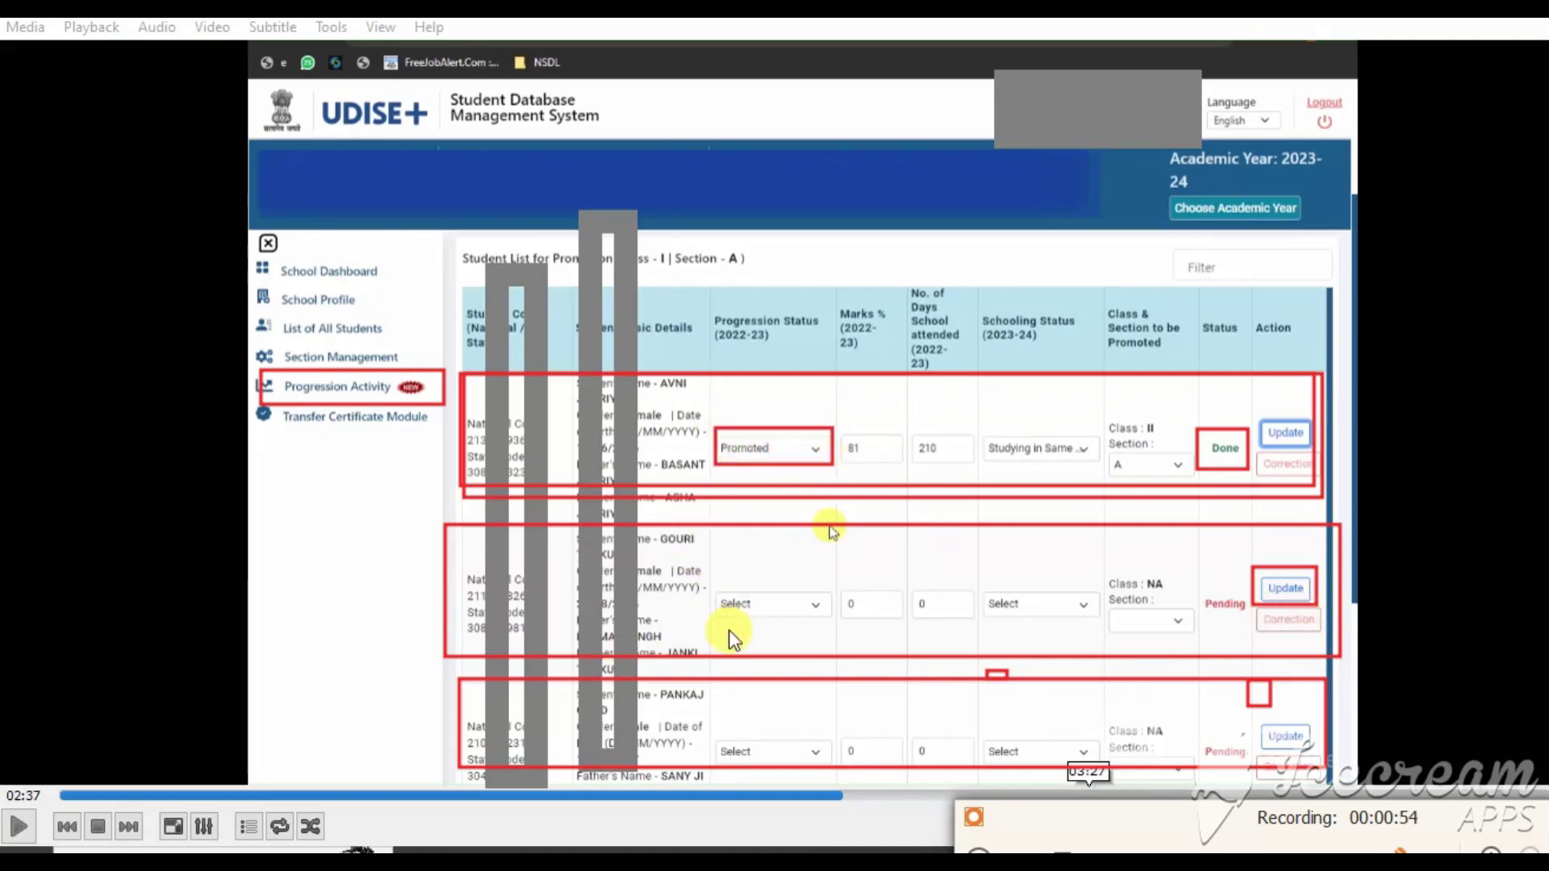
{"action": "left_click_drag", "start_coordinate": [702, 579], "coordinate": [852, 630]}
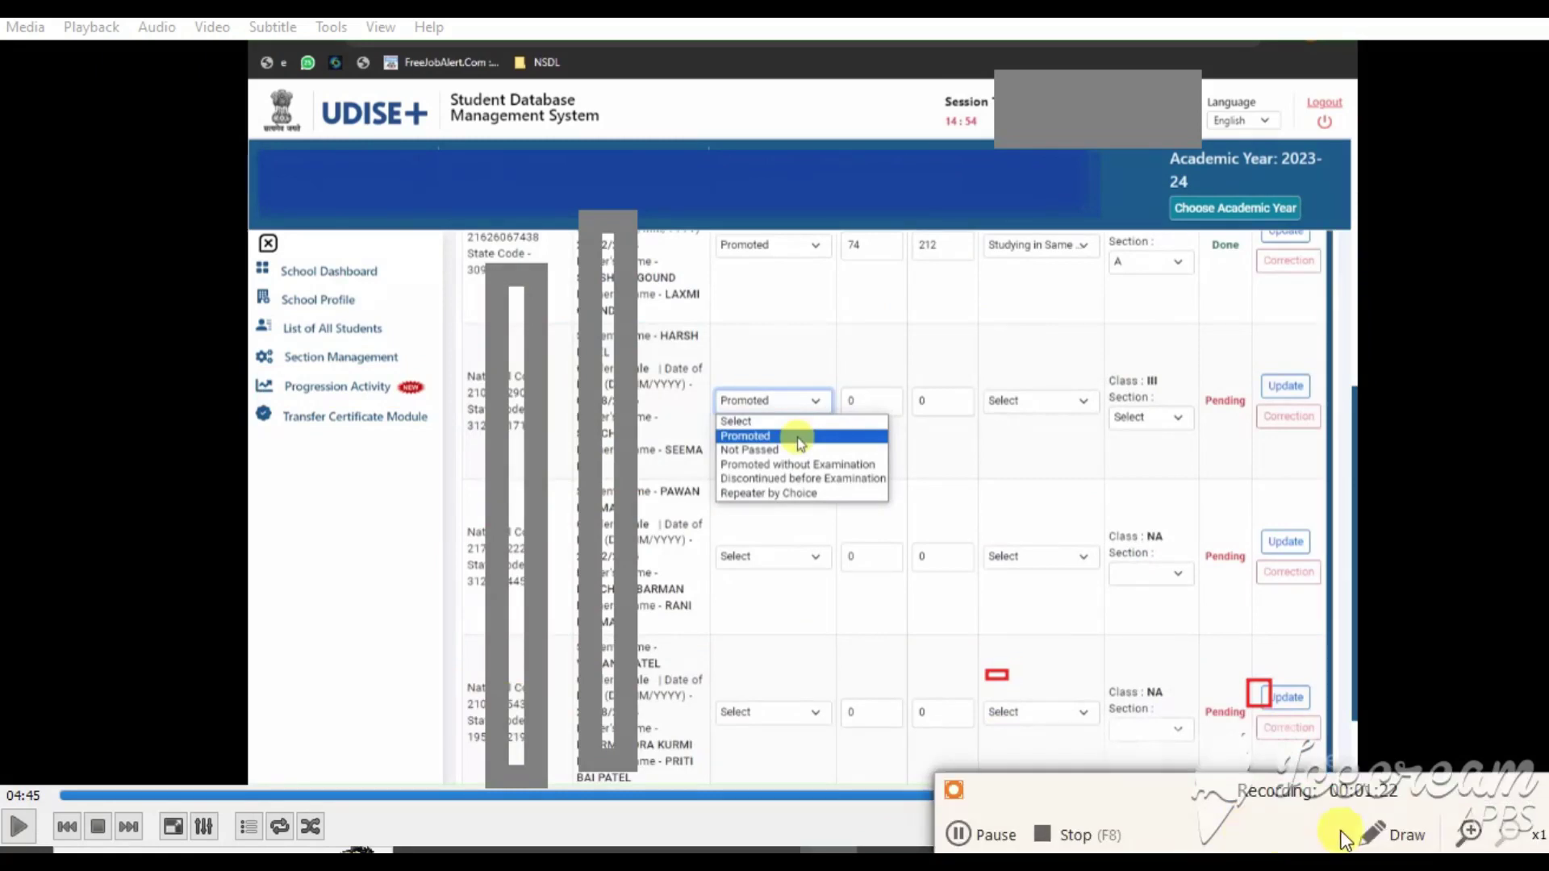
- Outline the Schooling Status field of the pending student being promoted to class III and the Promoted and Discontinued before Examination options
{"action": "left_click", "coordinate": [1382, 835]}
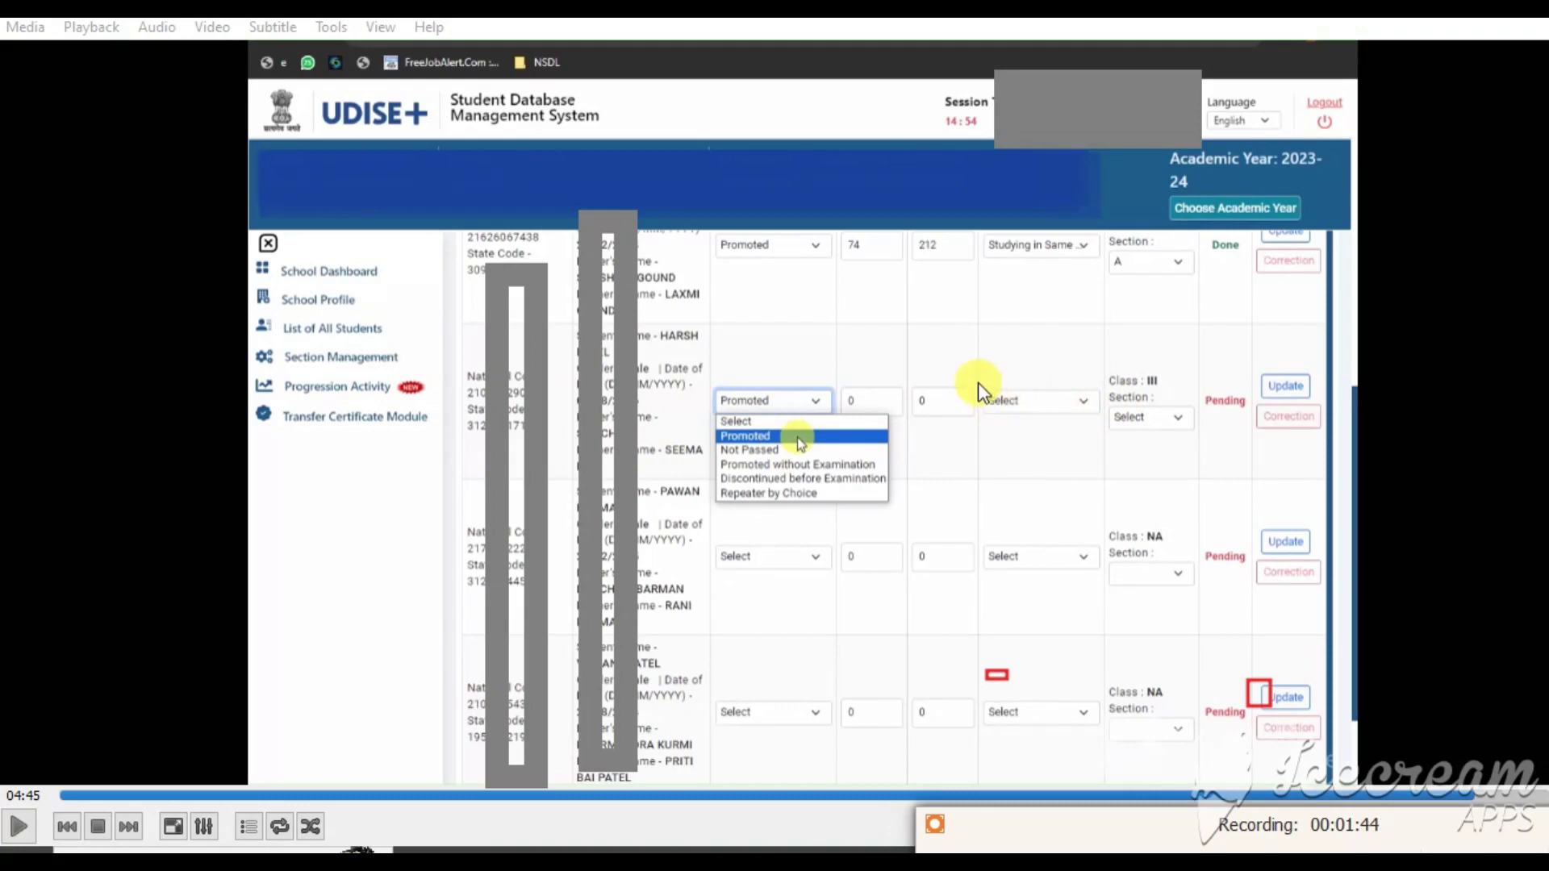
{"action": "mouse_move", "coordinate": [978, 382]}
{"action": "left_mouse_down"}
{"action": "mouse_move", "coordinate": [1069, 442]}
{"action": "mouse_move", "coordinate": [1097, 419]}
{"action": "left_mouse_up"}
{"action": "left_click_drag", "start_coordinate": [984, 388], "coordinate": [1102, 436]}
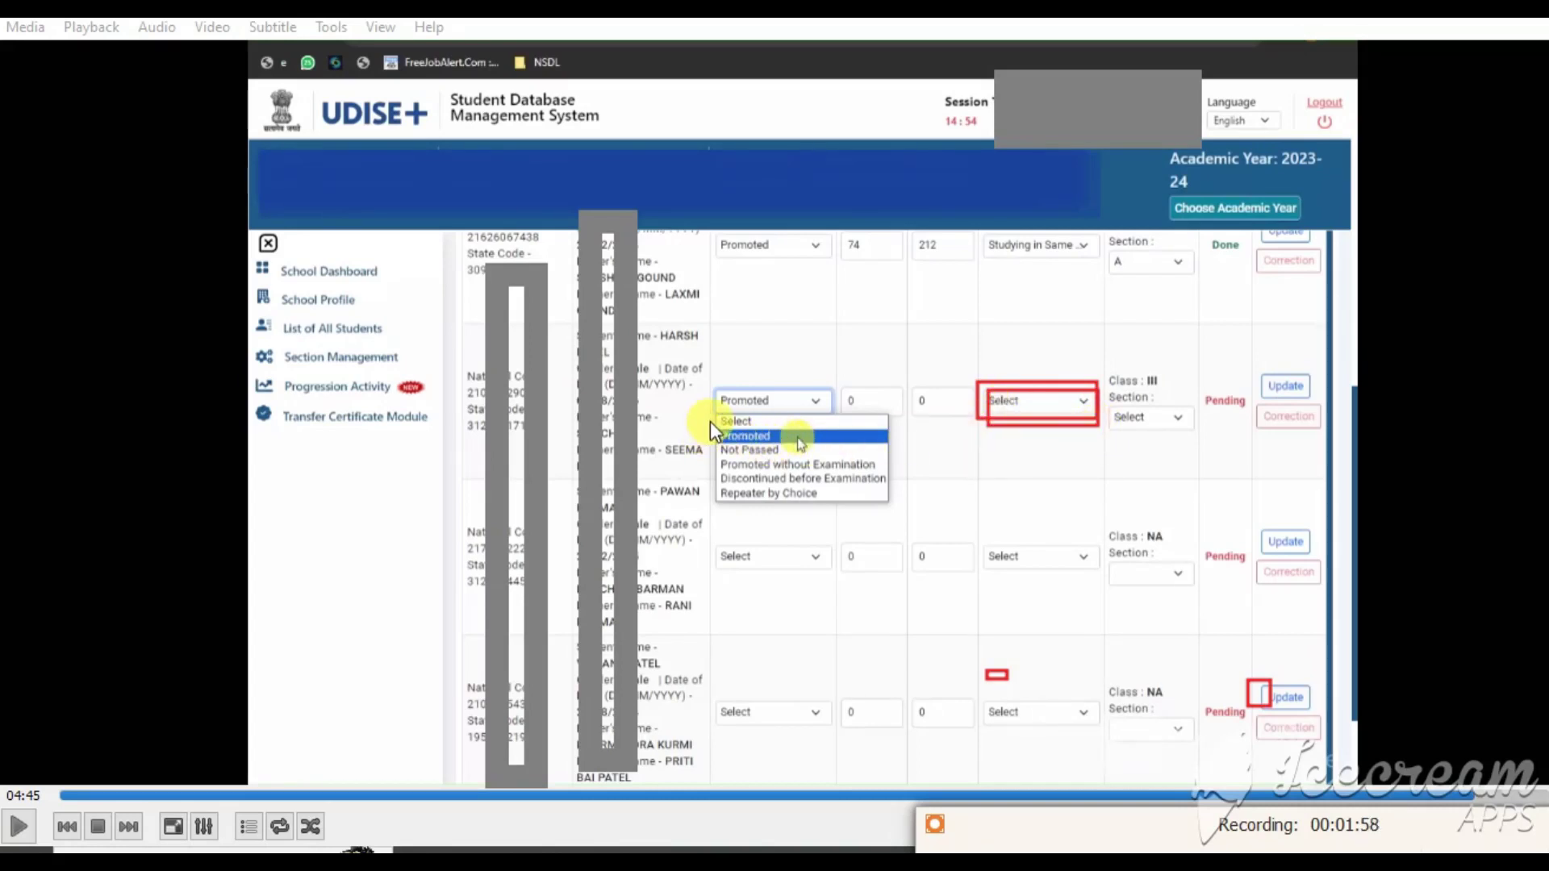
{"action": "left_click_drag", "start_coordinate": [710, 421], "coordinate": [786, 443]}
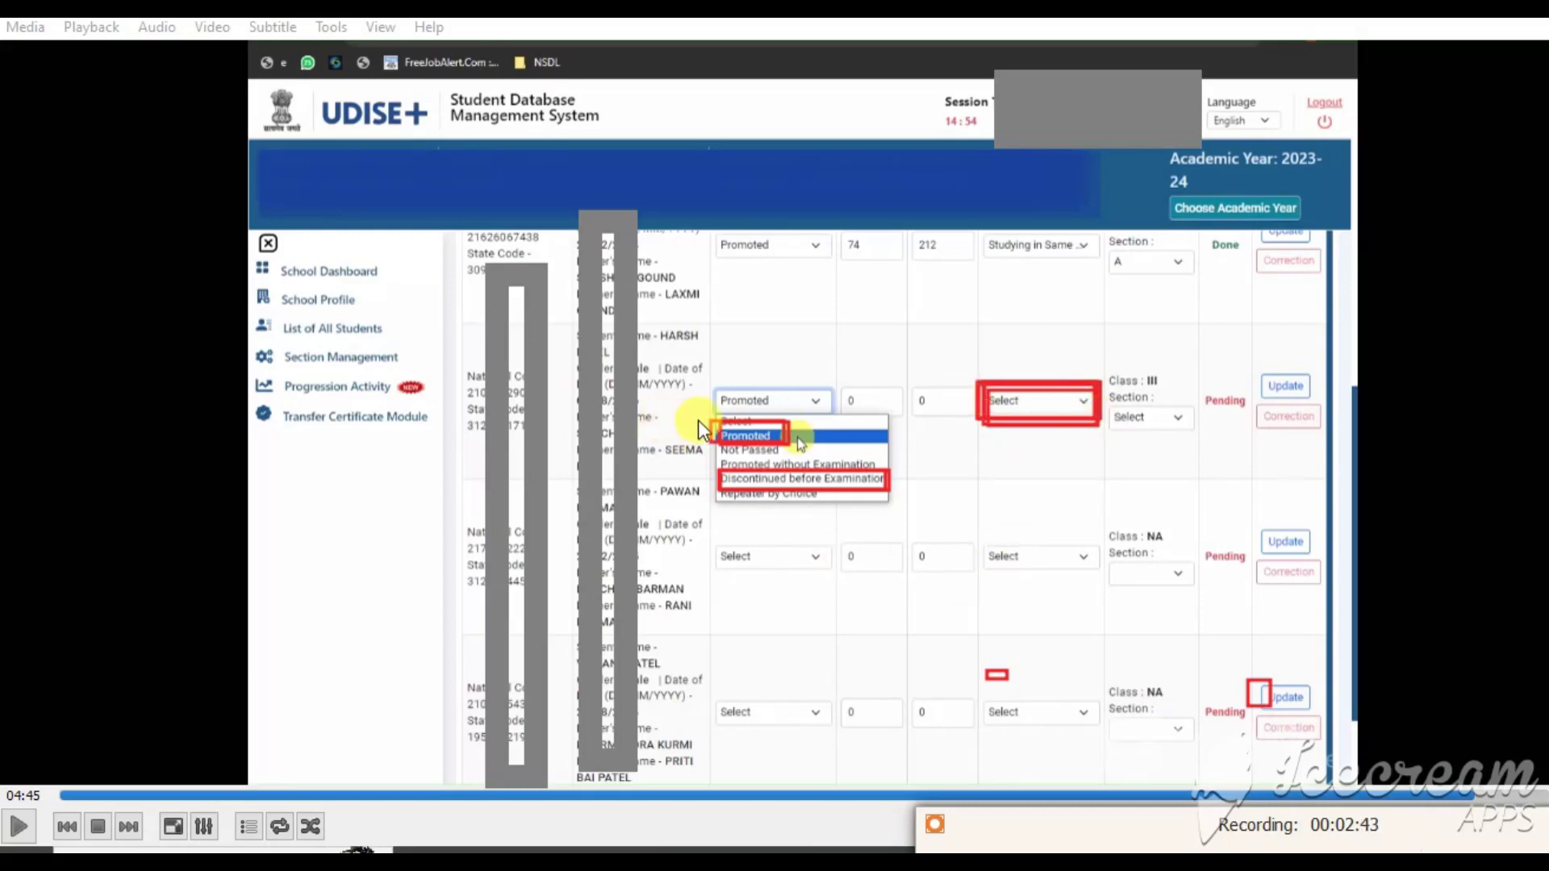
{"action": "left_click_drag", "start_coordinate": [699, 420], "coordinate": [787, 441]}
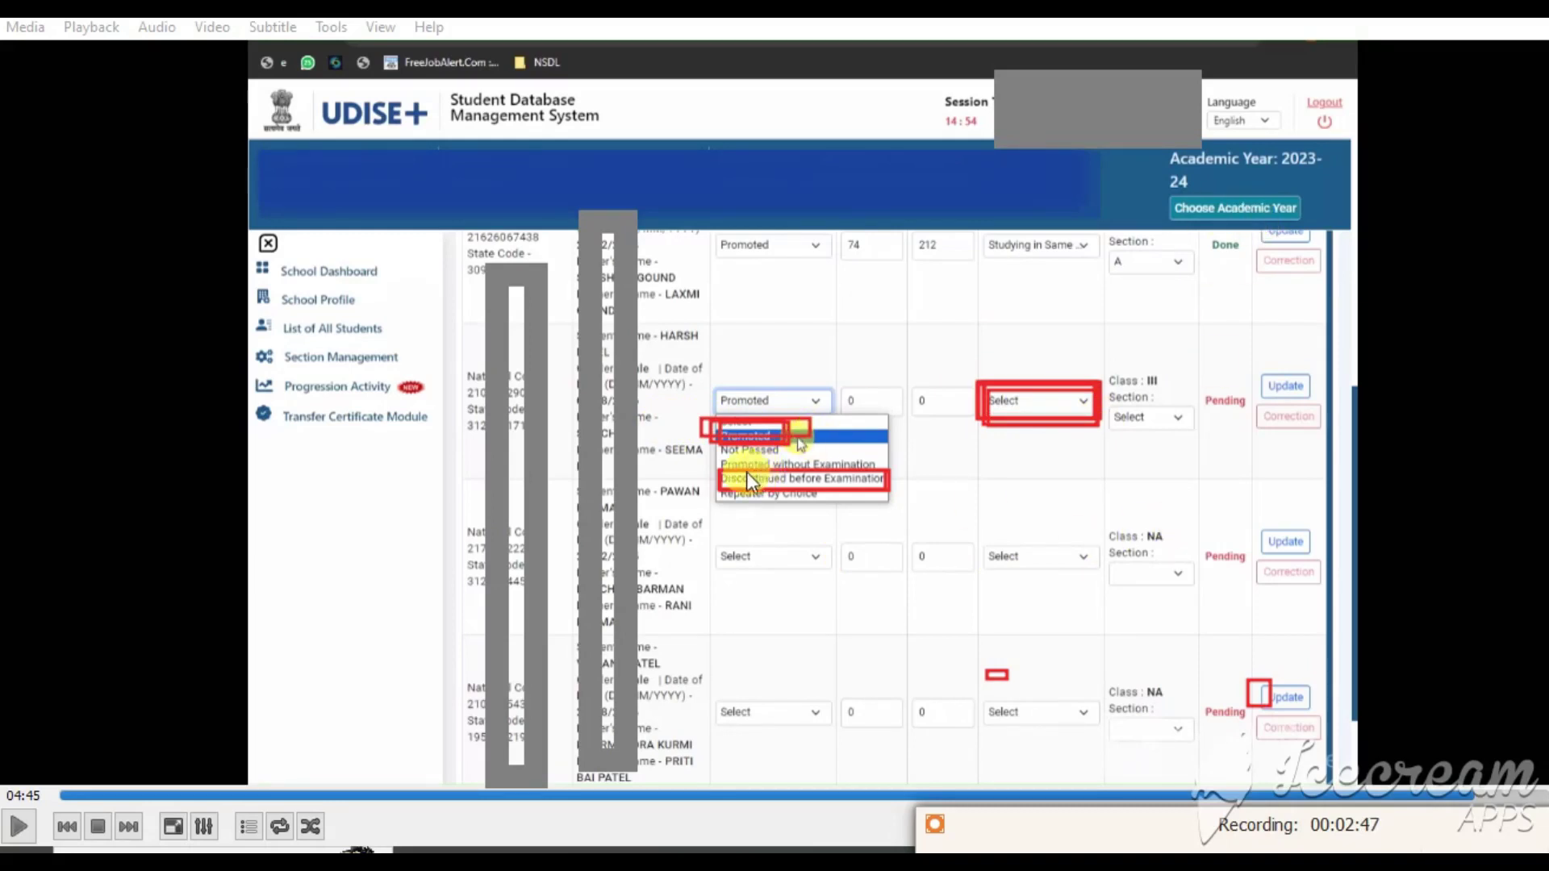
{"action": "left_click_drag", "start_coordinate": [715, 469], "coordinate": [898, 491]}
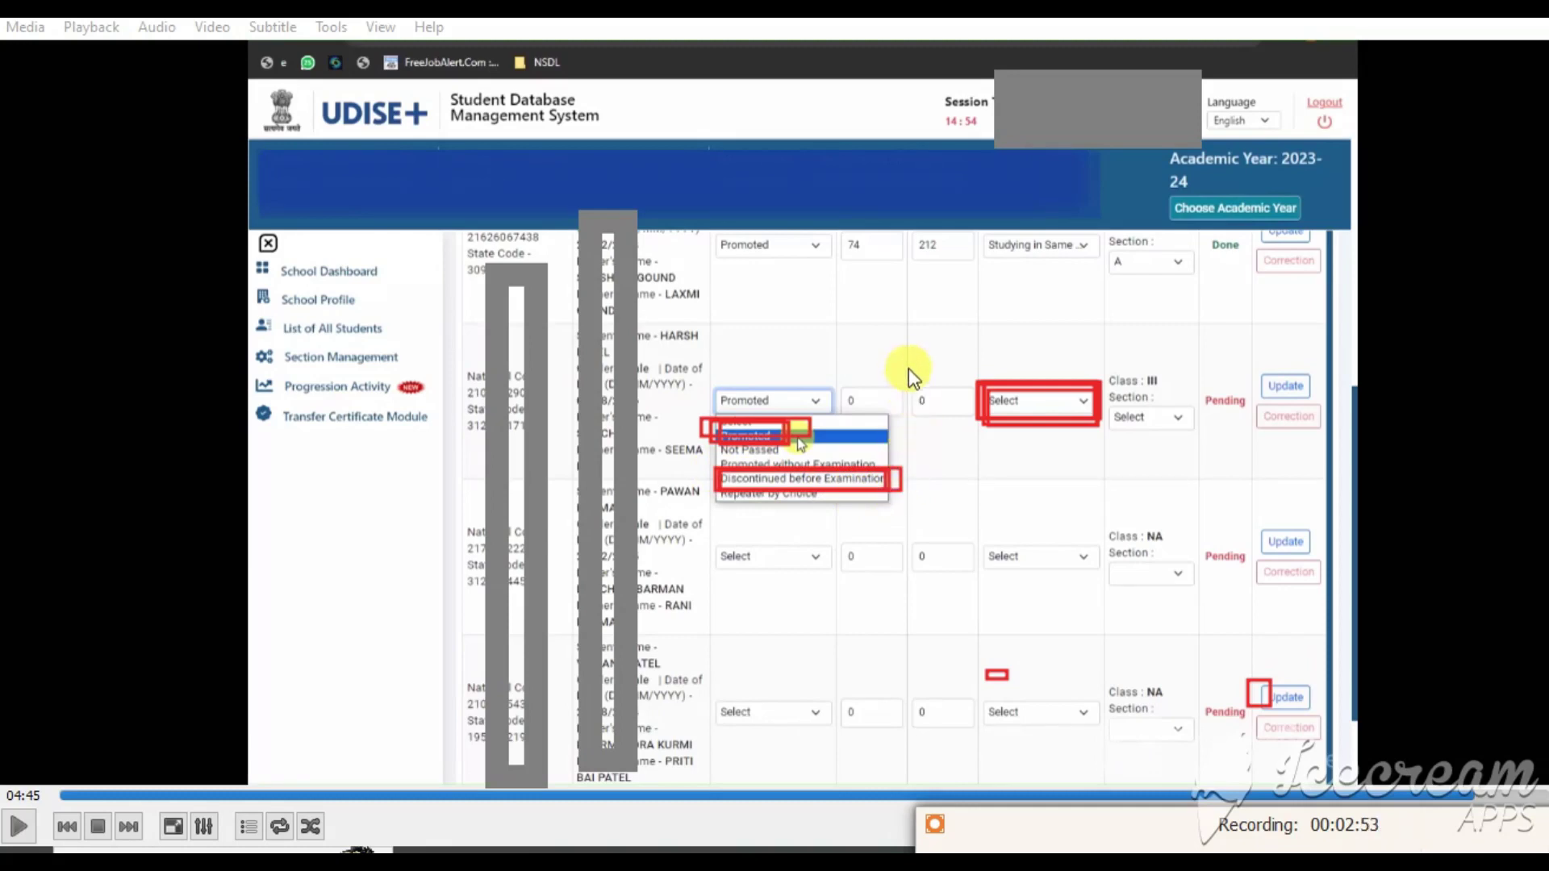
- Outline the pending class III student's marks and days-attended fields and the Update button
{"action": "mouse_move", "coordinate": [907, 365]}
{"action": "left_mouse_down"}
{"action": "mouse_move", "coordinate": [932, 433]}
{"action": "mouse_move", "coordinate": [965, 439]}
{"action": "left_mouse_up"}
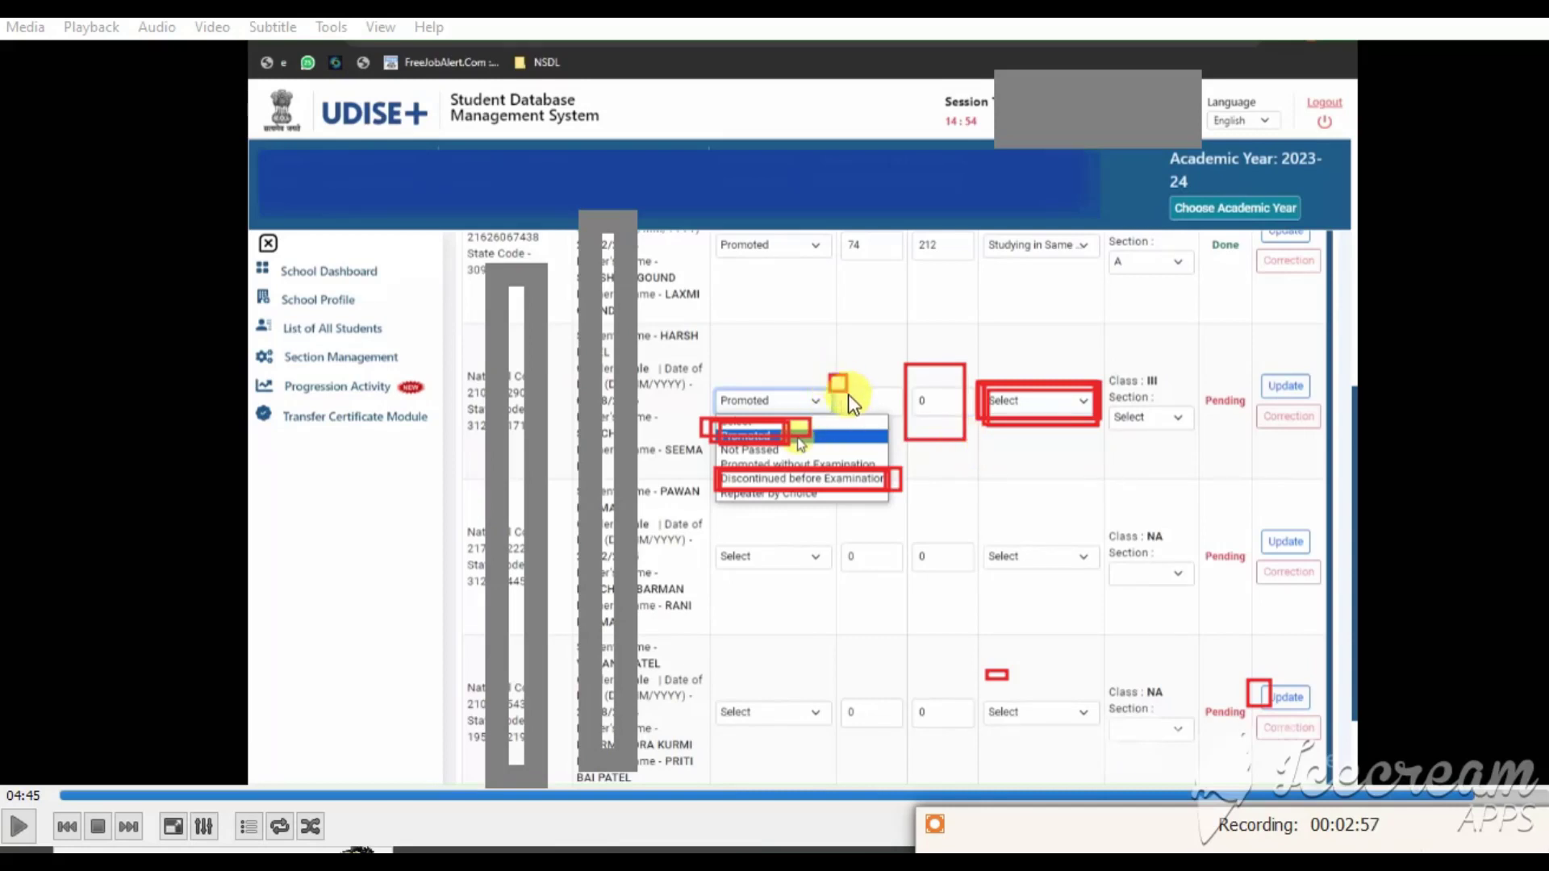
{"action": "left_click_drag", "start_coordinate": [849, 394], "coordinate": [891, 421]}
{"action": "left_click_drag", "start_coordinate": [907, 374], "coordinate": [961, 434]}
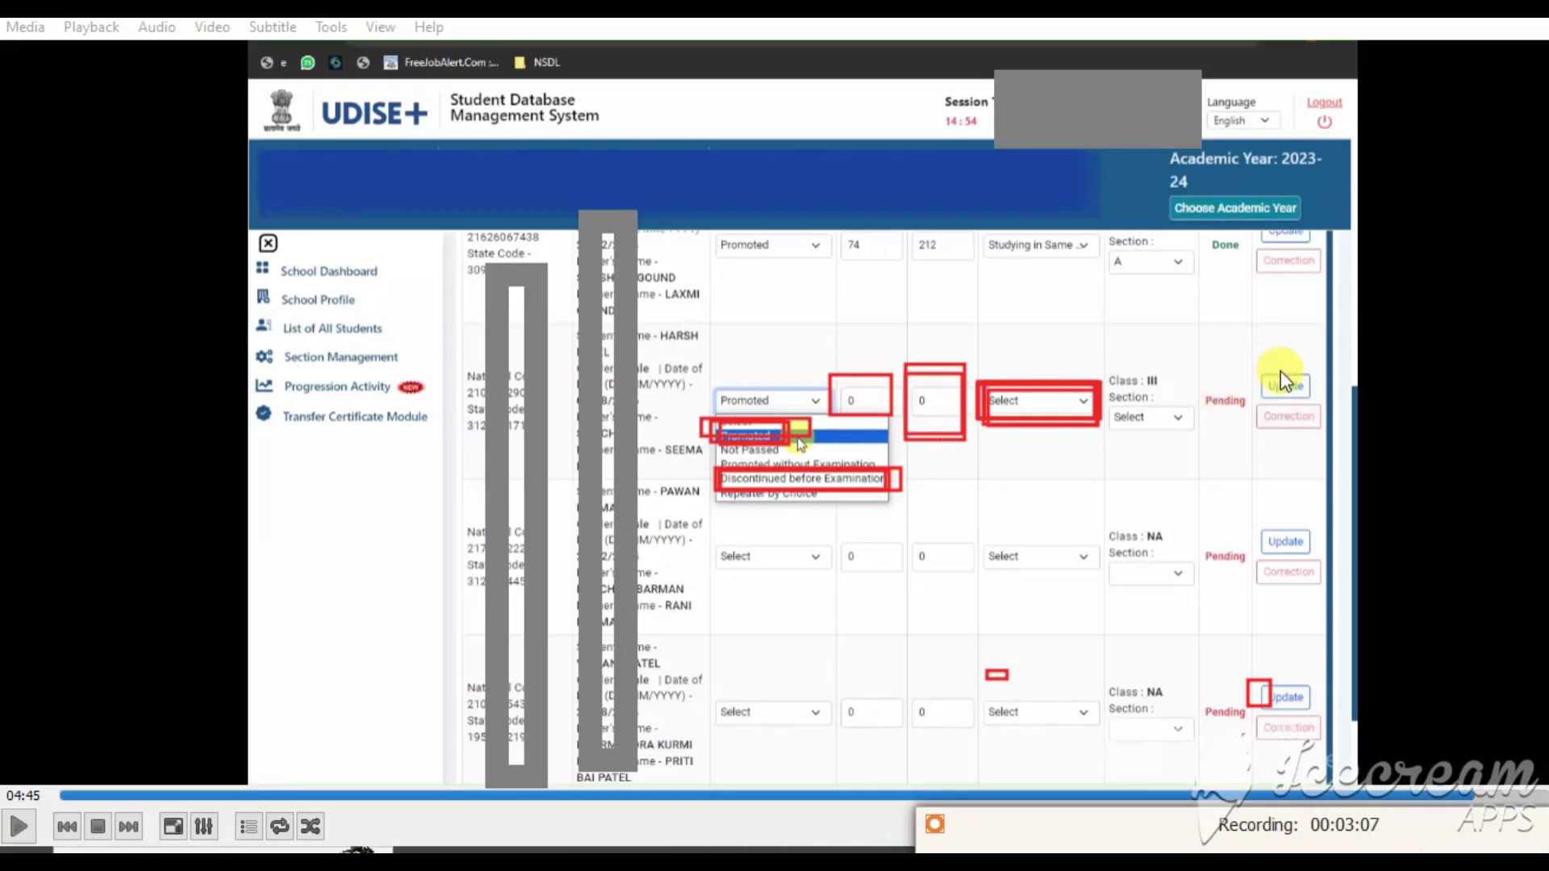
{"action": "left_click_drag", "start_coordinate": [1260, 368], "coordinate": [1319, 404]}
- Outline the open Progression Status list, its selected value field and the three pending student rows
{"action": "left_click_drag", "start_coordinate": [713, 428], "coordinate": [950, 518]}
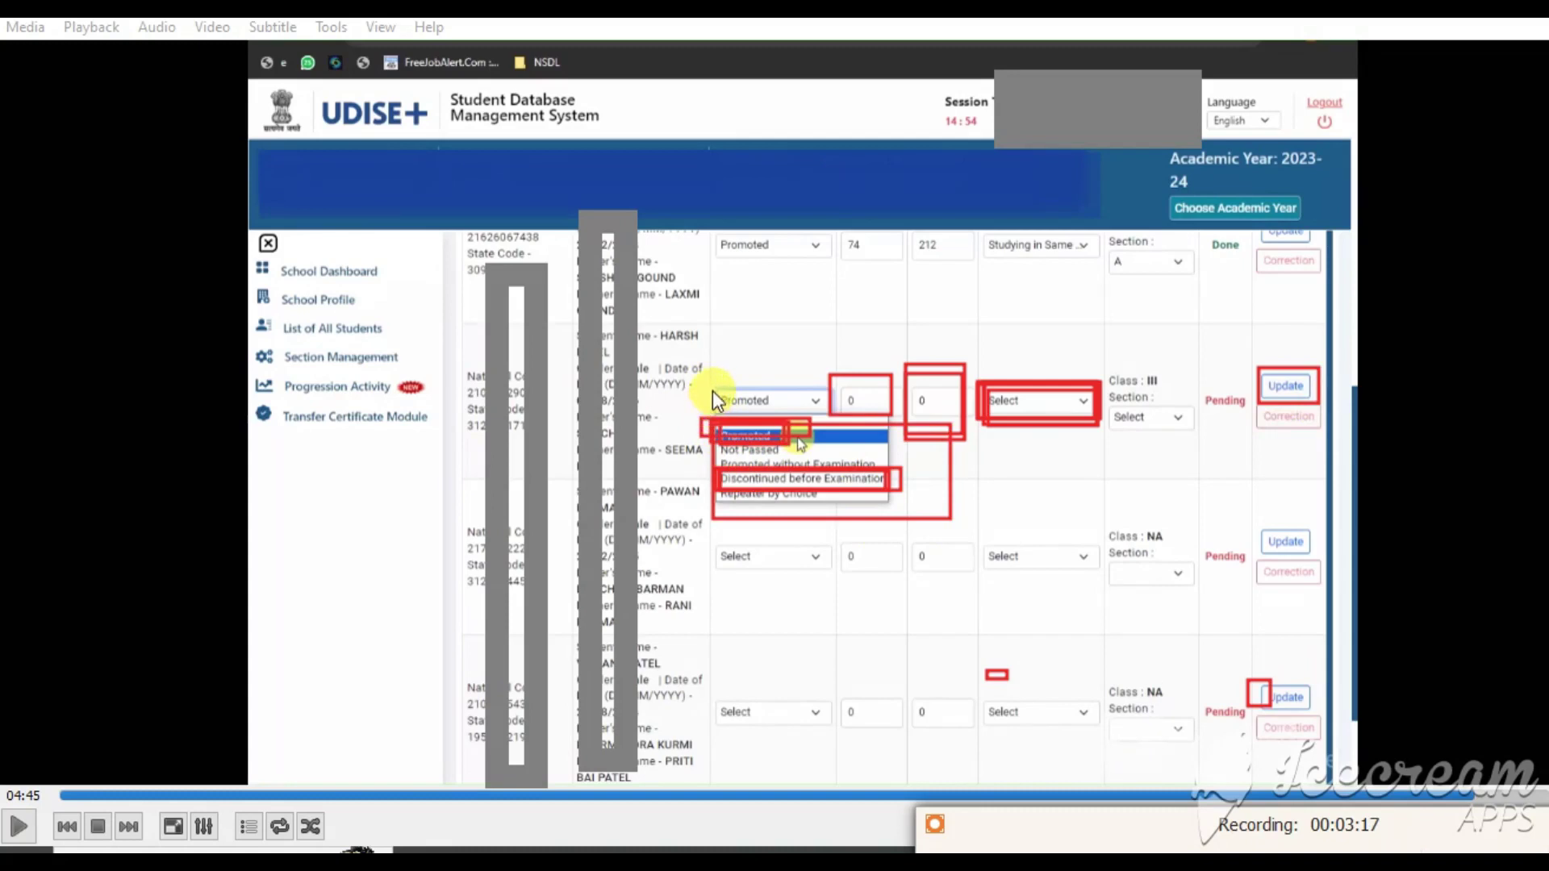
{"action": "left_click_drag", "start_coordinate": [710, 380], "coordinate": [836, 415]}
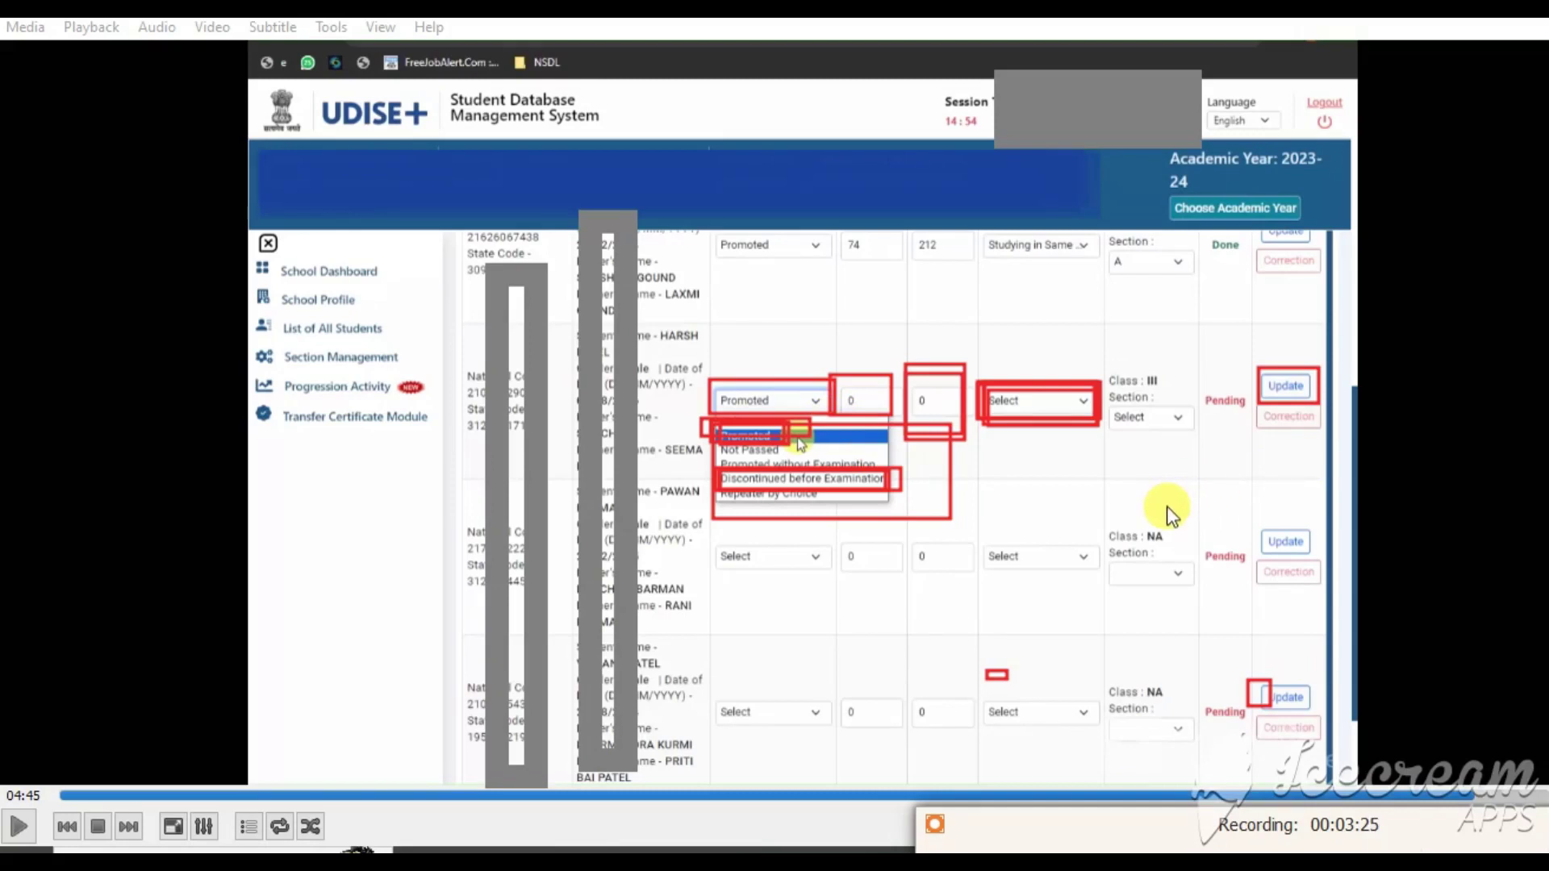
{"action": "left_click_drag", "start_coordinate": [555, 307], "coordinate": [1274, 426]}
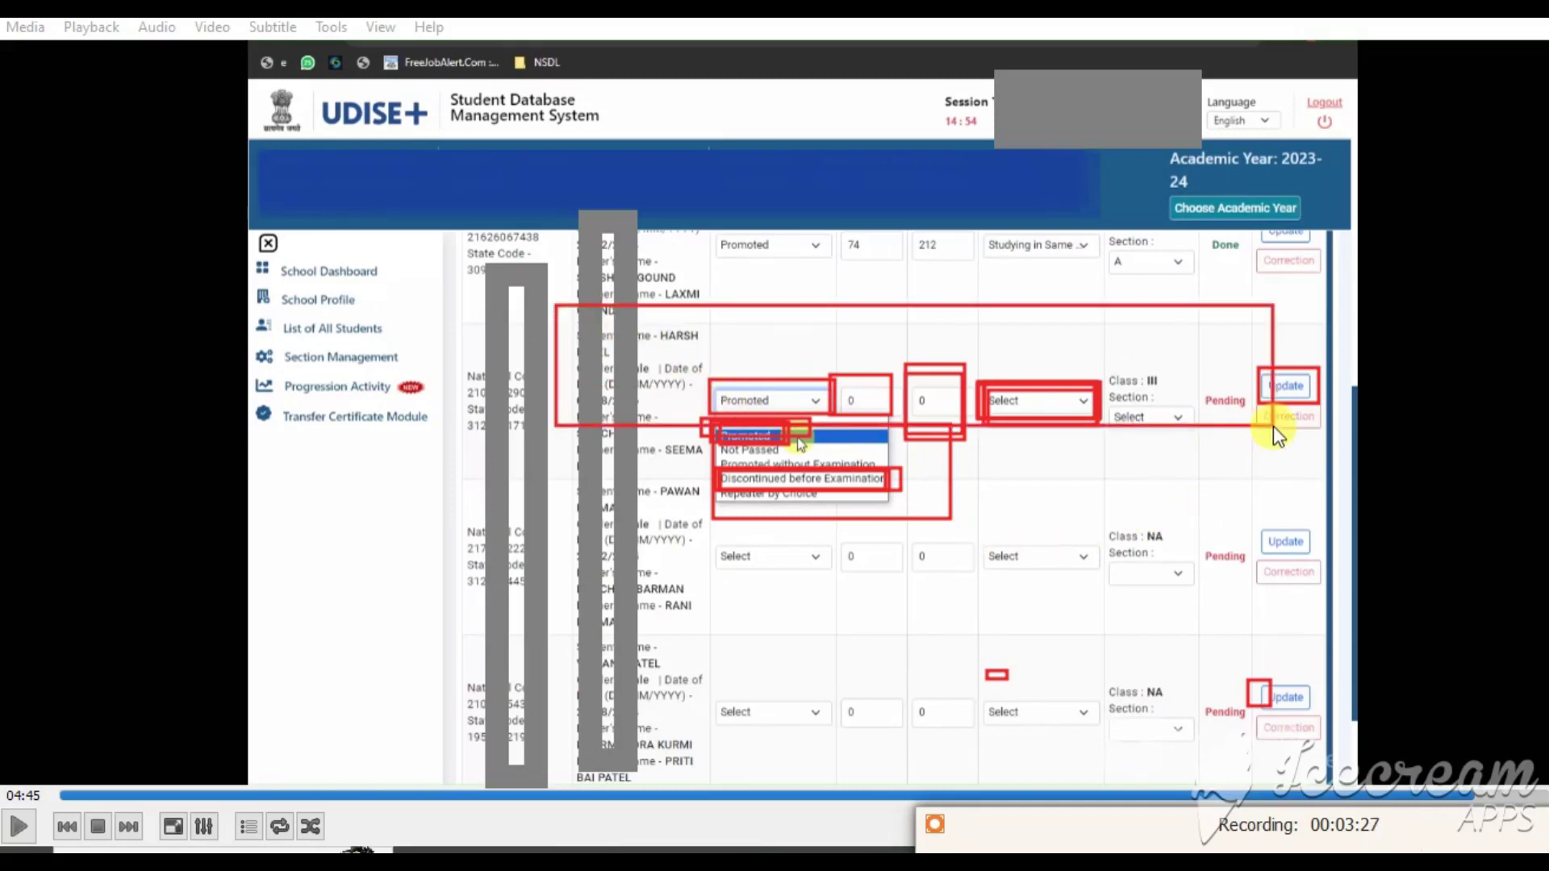
{"action": "left_click_drag", "start_coordinate": [458, 494], "coordinate": [1303, 682]}
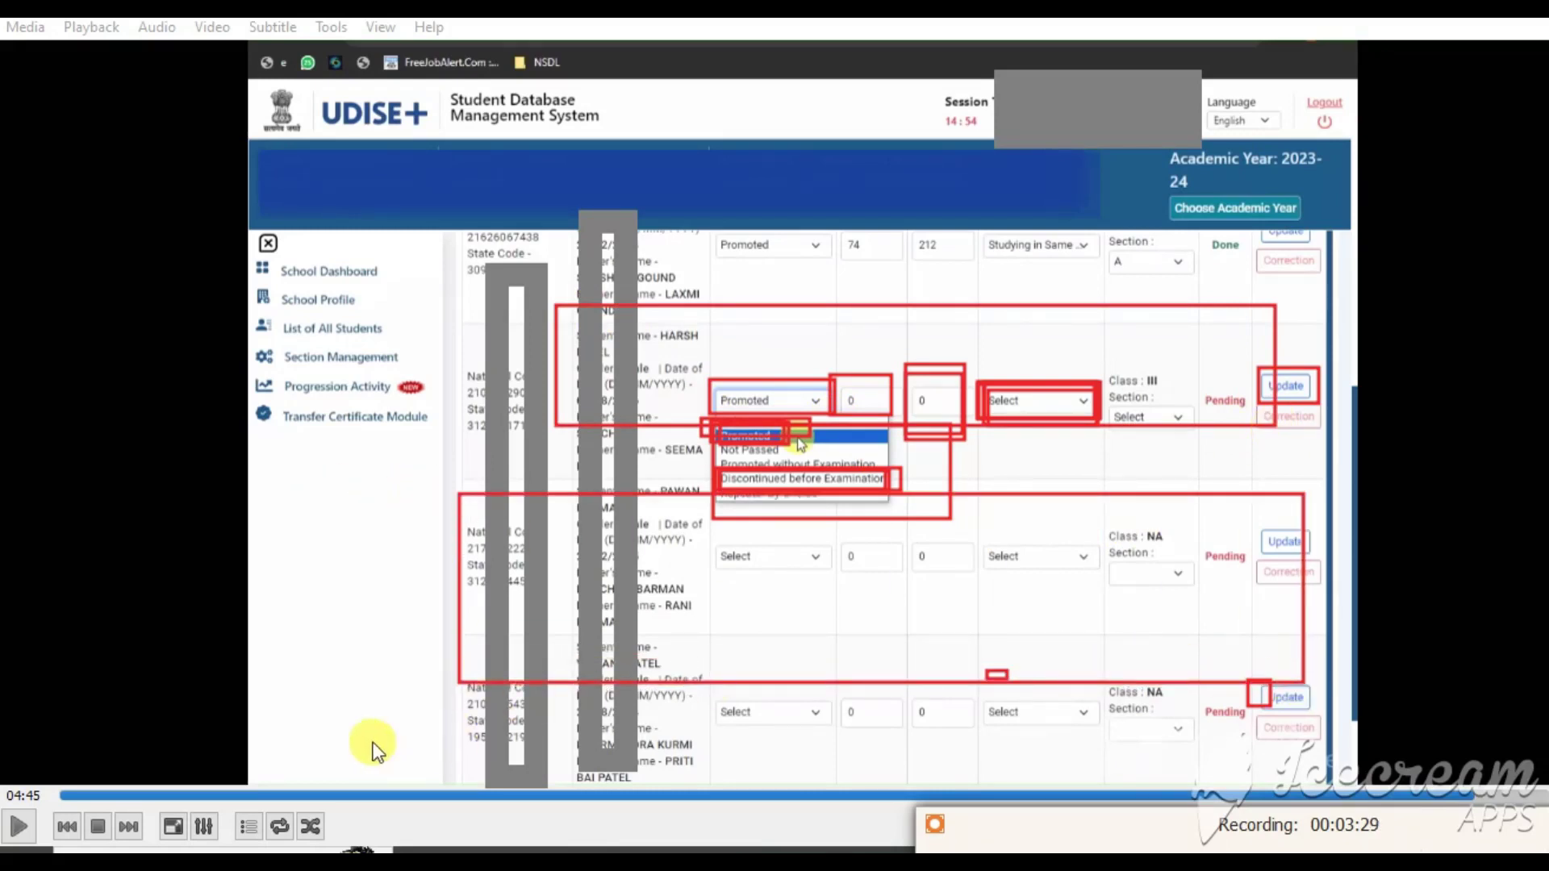
{"action": "left_click_drag", "start_coordinate": [466, 704], "coordinate": [1316, 758]}
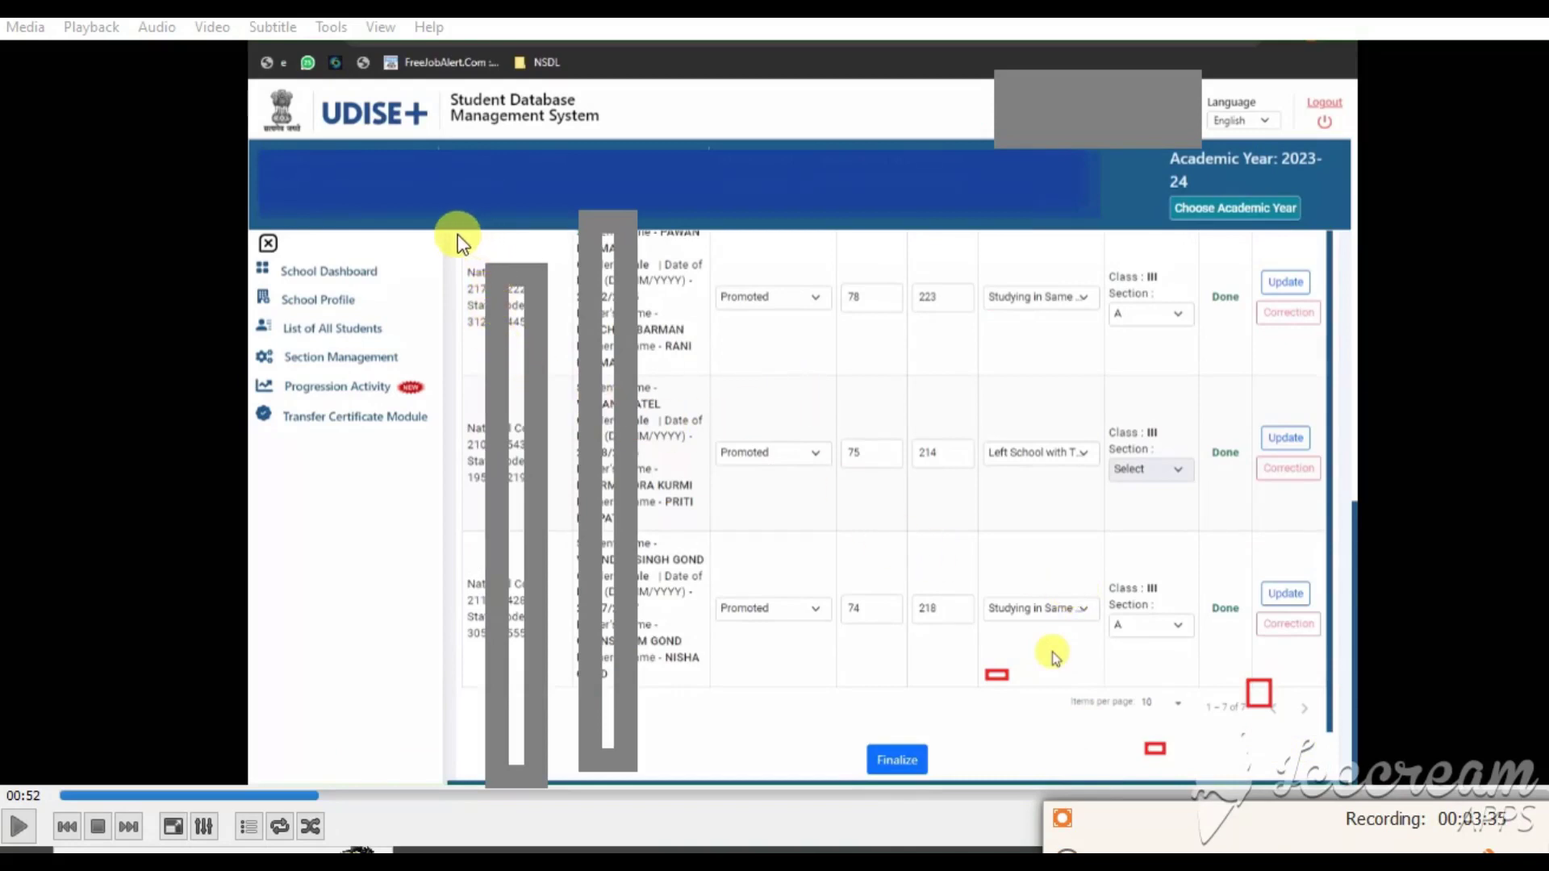
- Outline the completed student rows, the Finalize button and the Done entries in the Status column
{"action": "mouse_move", "coordinate": [457, 234]}
{"action": "left_mouse_down"}
{"action": "mouse_move", "coordinate": [1200, 560]}
{"action": "mouse_move", "coordinate": [1340, 668]}
{"action": "left_mouse_up"}
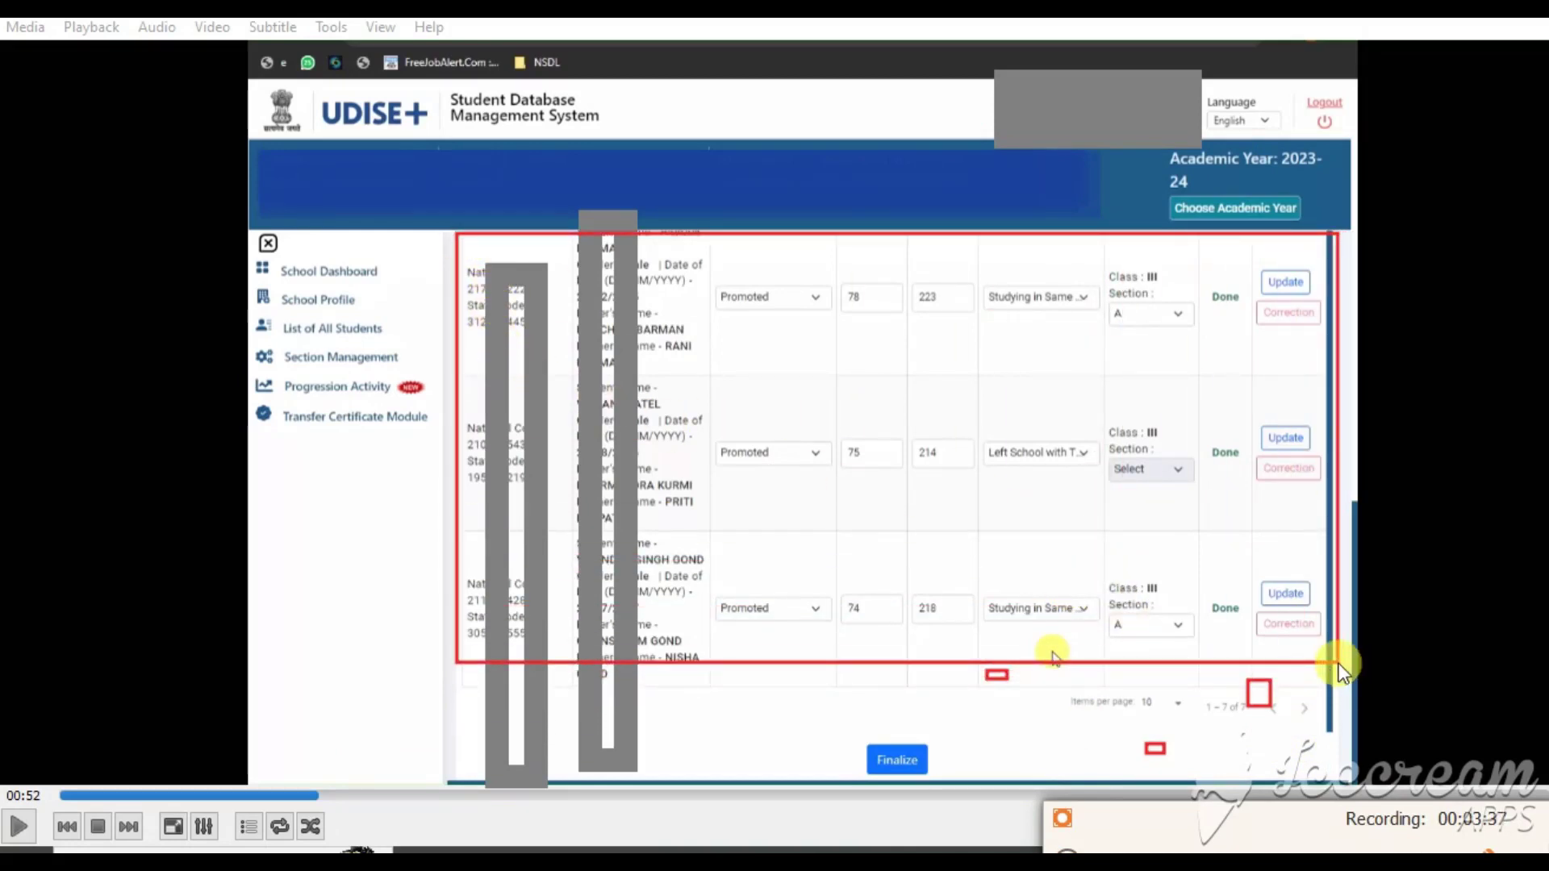
{"action": "left_click_drag", "start_coordinate": [857, 732], "coordinate": [942, 779]}
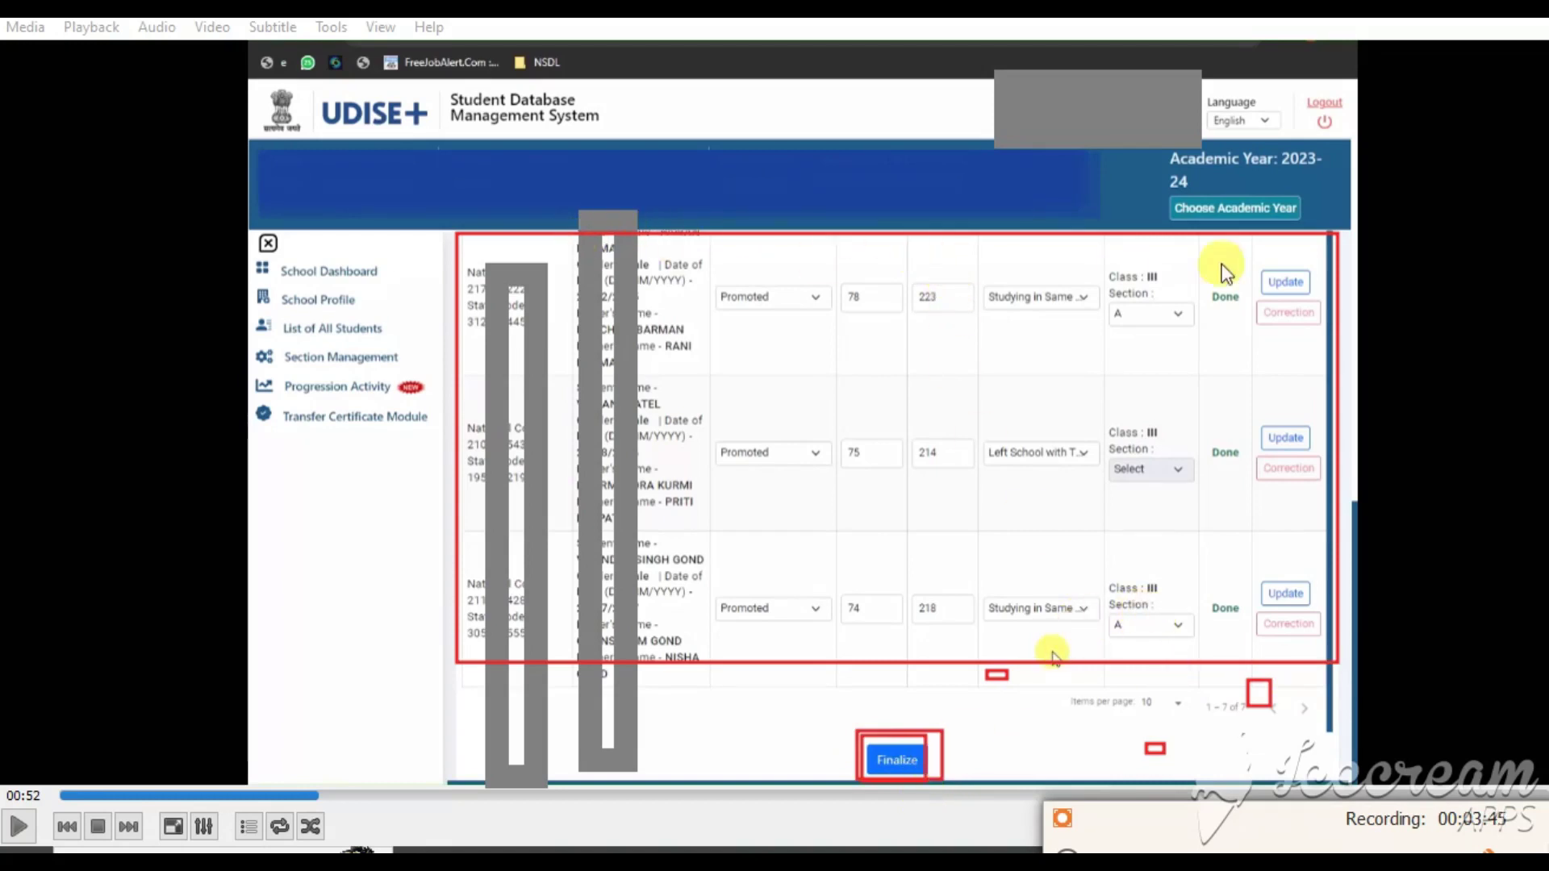
{"action": "mouse_move", "coordinate": [1197, 257]}
{"action": "left_mouse_down"}
{"action": "mouse_move", "coordinate": [1273, 621]}
{"action": "mouse_move", "coordinate": [1255, 648]}
{"action": "left_mouse_up"}
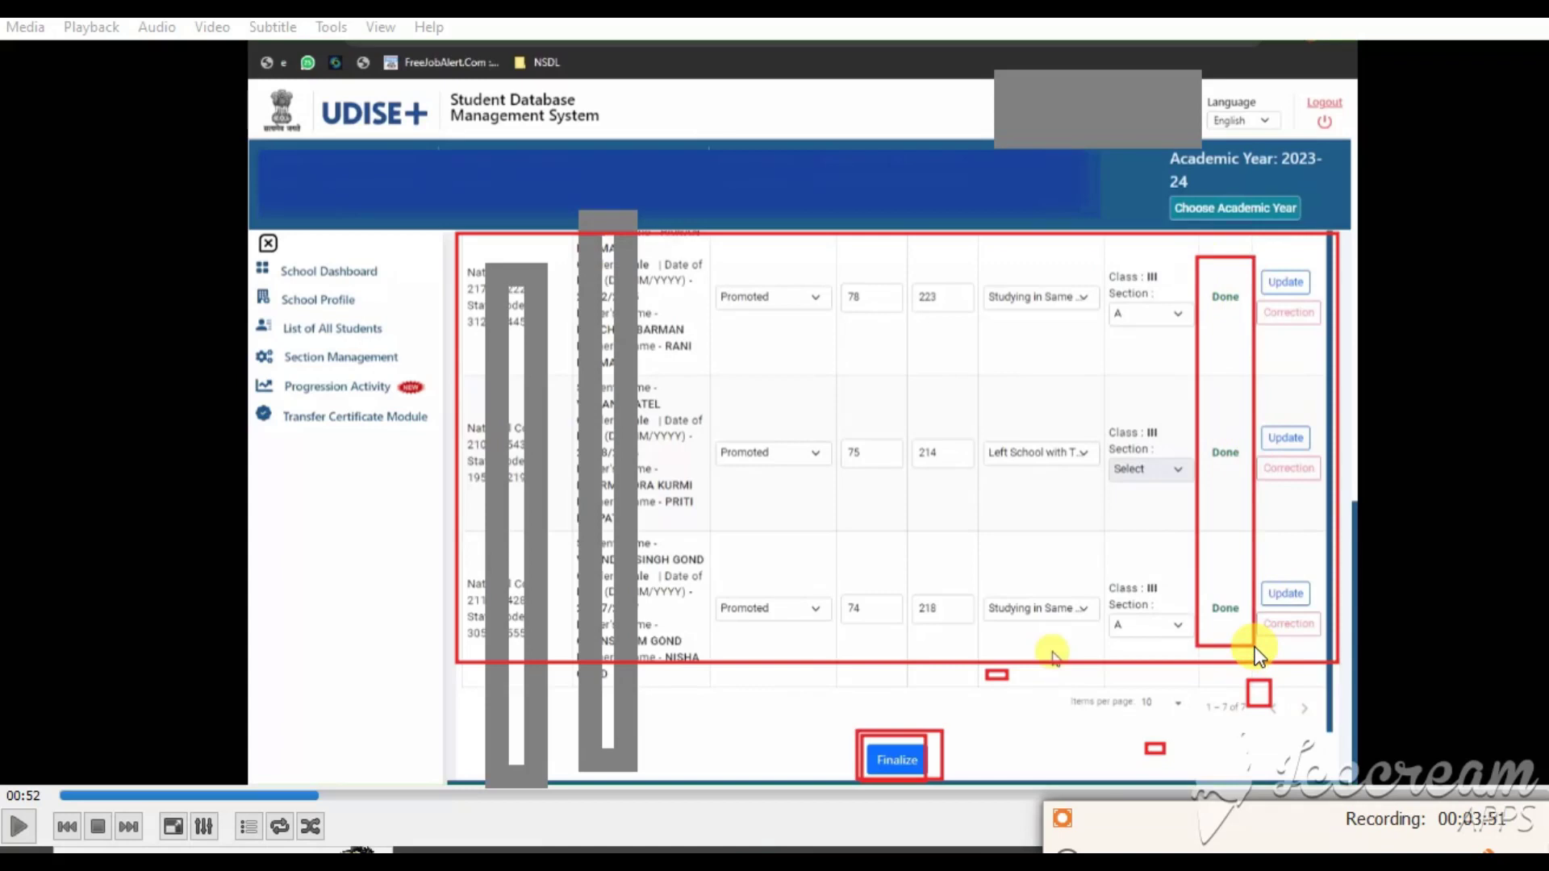
{"action": "left_click_drag", "start_coordinate": [1195, 259], "coordinate": [1260, 641]}
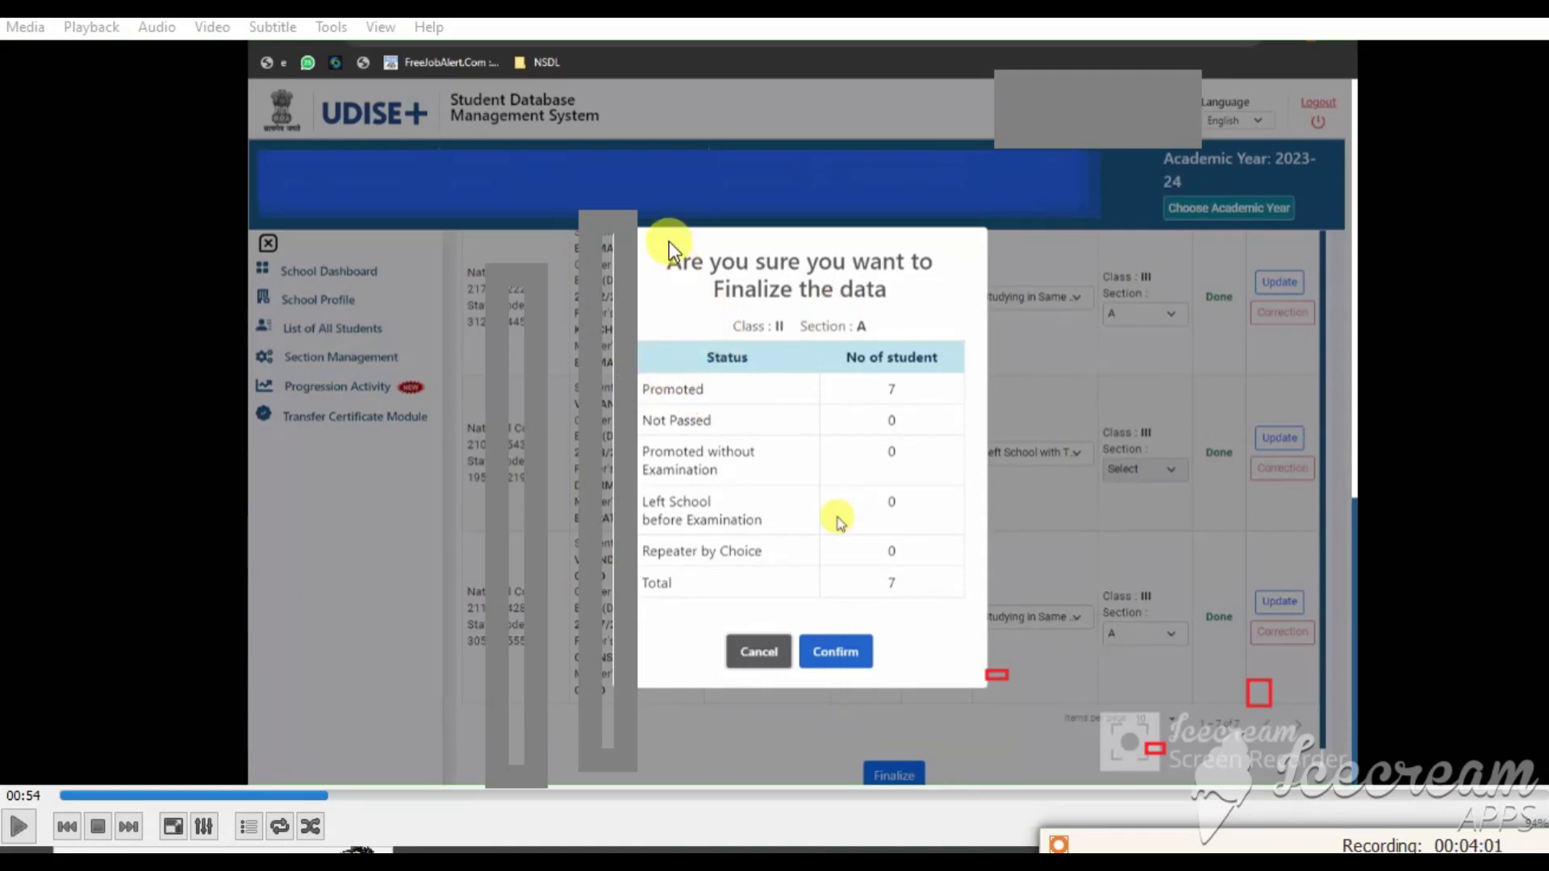
- Outline the finalize-data summary, its Class II Section A line and the number of promoted students
{"action": "mouse_move", "coordinate": [643, 240]}
{"action": "left_mouse_down"}
{"action": "mouse_move", "coordinate": [891, 629]}
{"action": "mouse_move", "coordinate": [956, 629]}
{"action": "mouse_move", "coordinate": [971, 613]}
{"action": "left_mouse_up"}
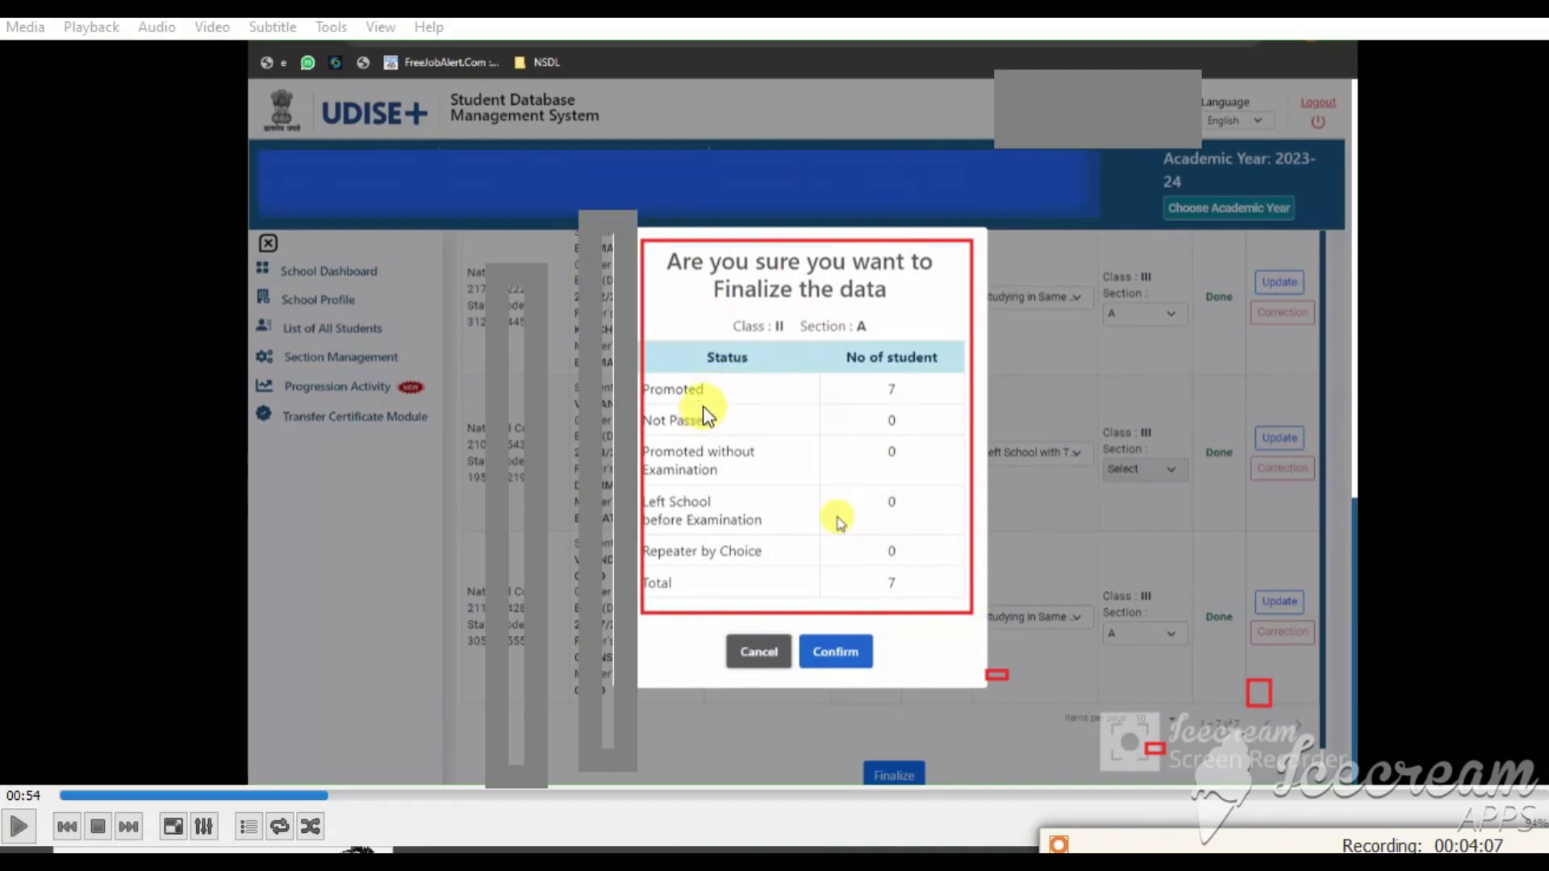
{"action": "left_click_drag", "start_coordinate": [723, 314], "coordinate": [917, 346]}
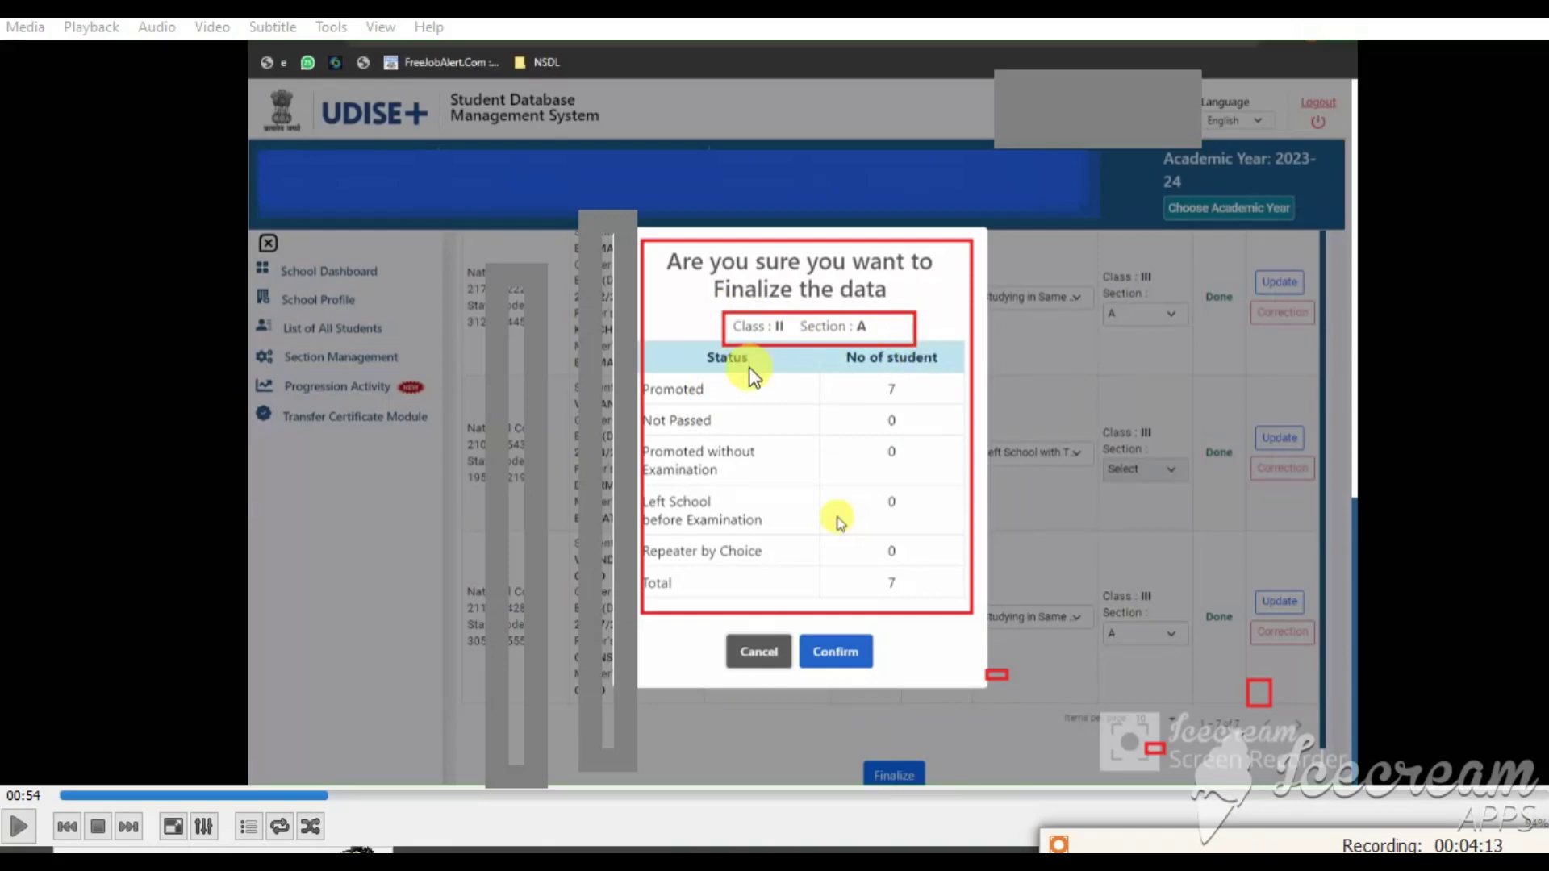
{"action": "left_click_drag", "start_coordinate": [746, 321], "coordinate": [917, 343]}
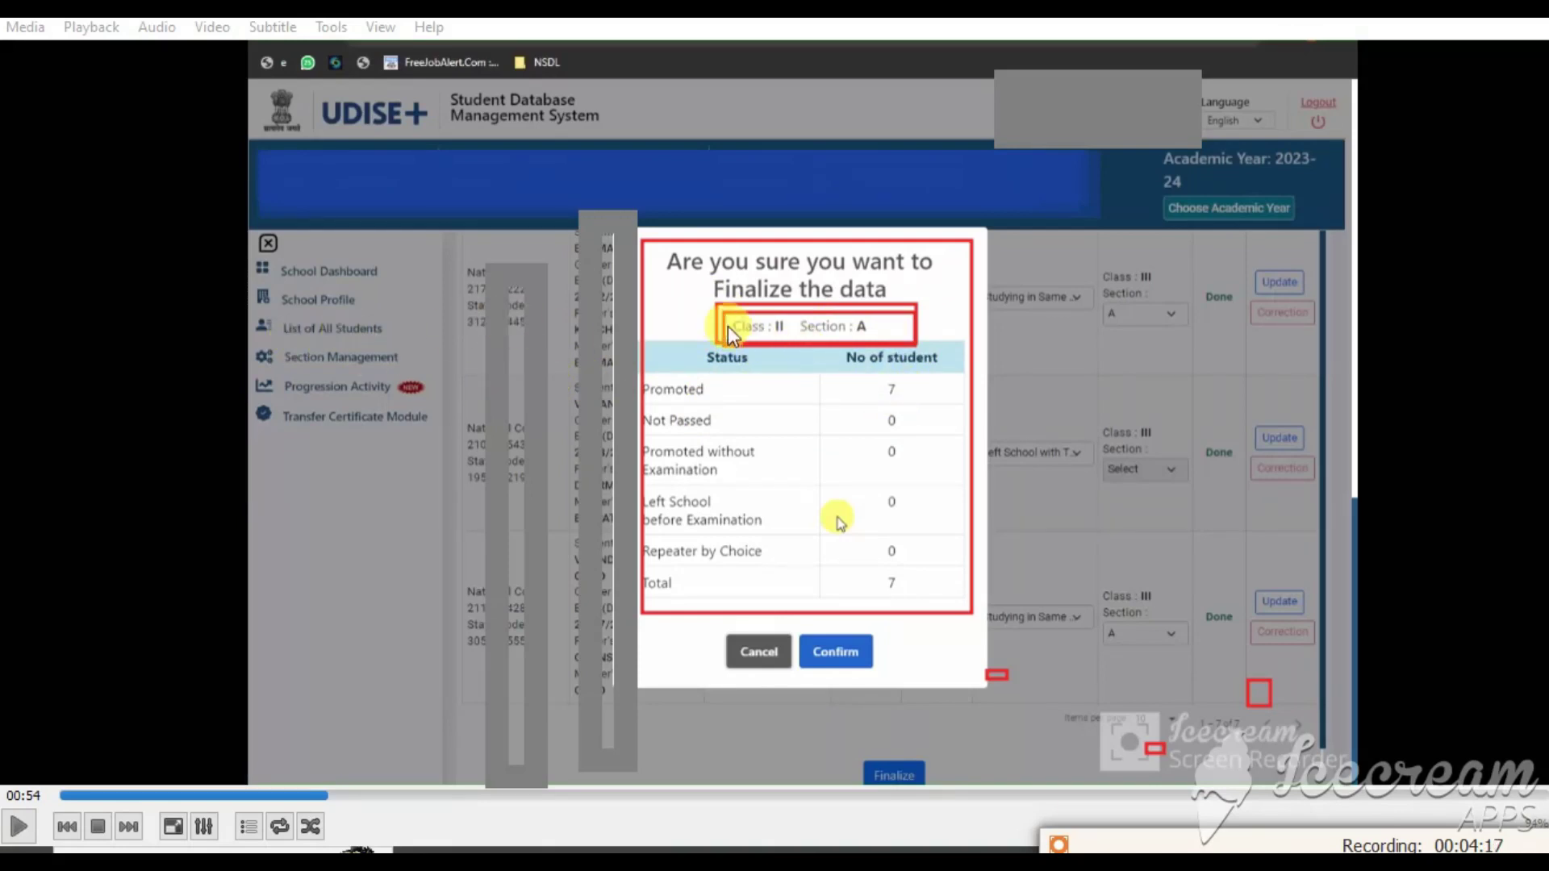
{"action": "left_click_drag", "start_coordinate": [712, 300], "coordinate": [928, 346]}
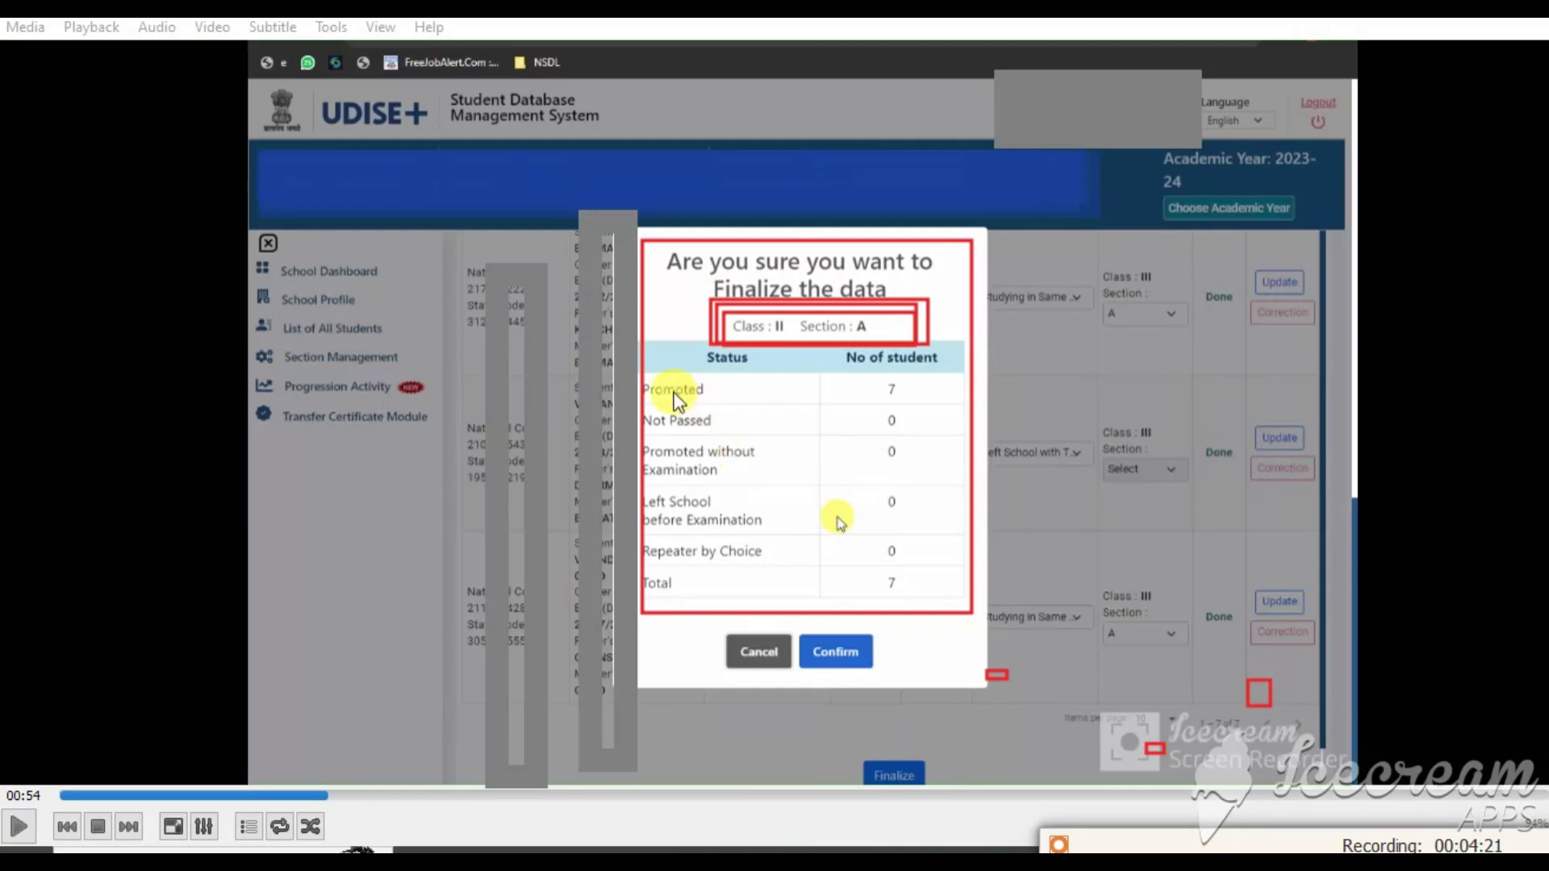
{"action": "left_click_drag", "start_coordinate": [861, 379], "coordinate": [937, 417]}
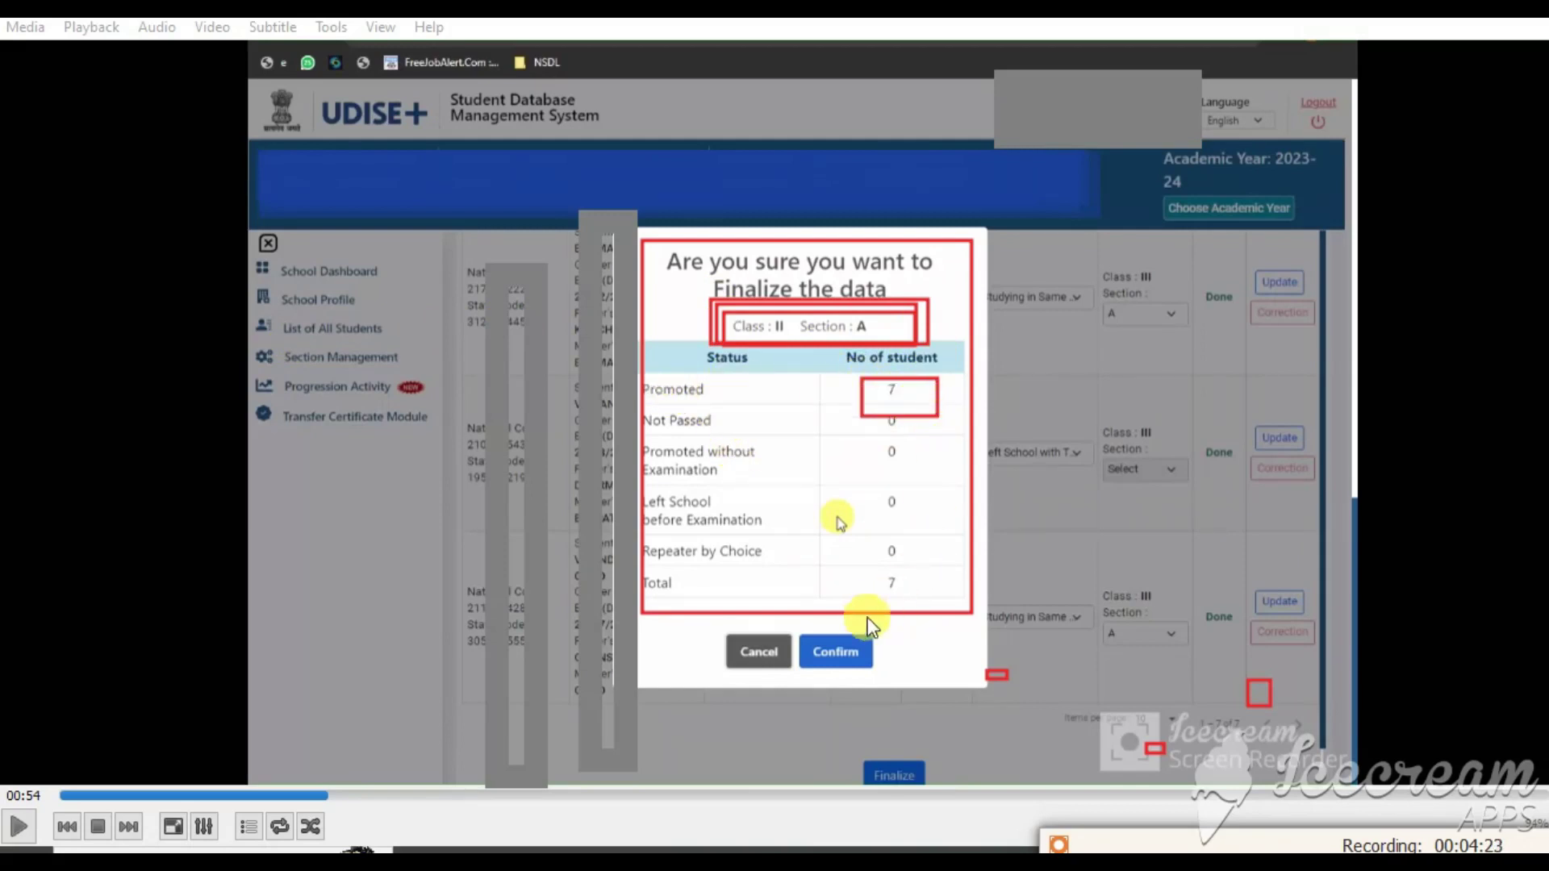
- Outline the Total figure, the remaining status counts and the Confirm button in the finalize-data summary
{"action": "left_click_drag", "start_coordinate": [860, 564], "coordinate": [924, 597]}
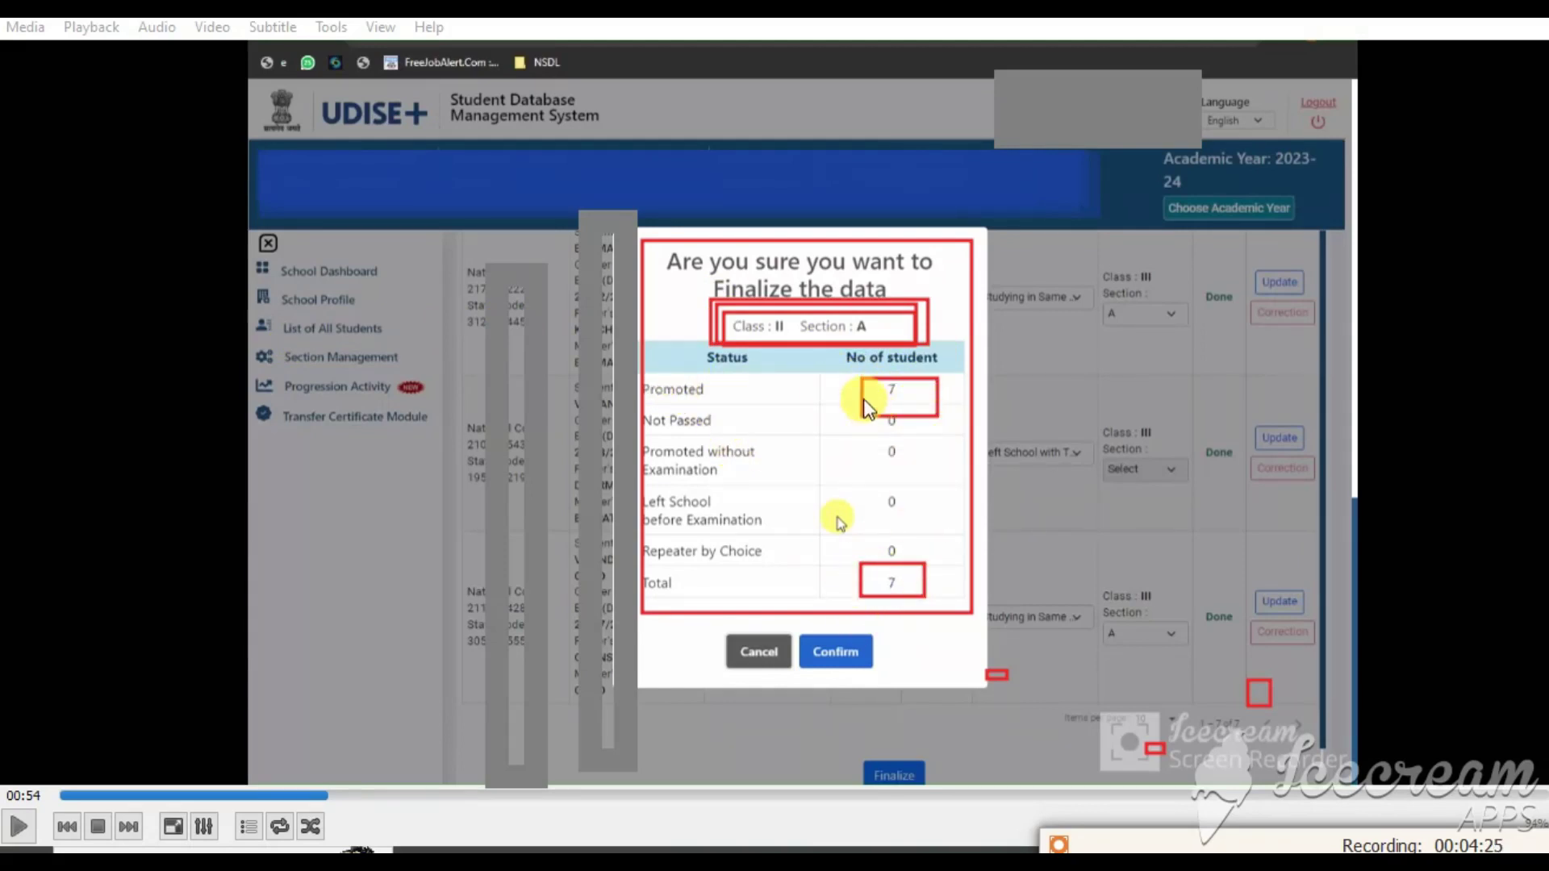
{"action": "left_click_drag", "start_coordinate": [864, 398], "coordinate": [918, 561]}
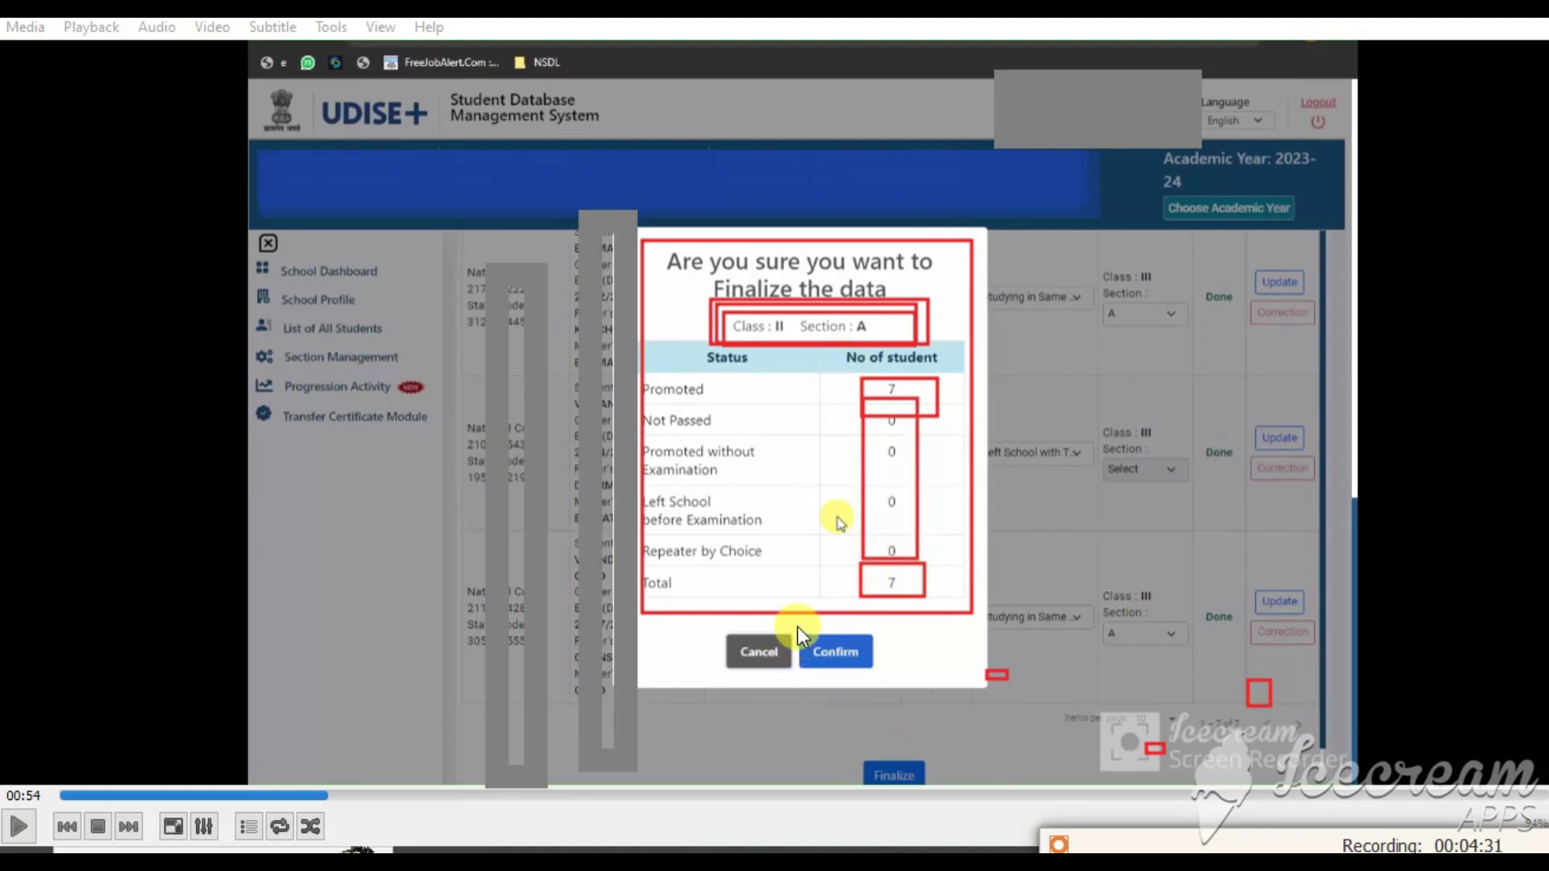
{"action": "left_click_drag", "start_coordinate": [797, 626], "coordinate": [884, 681]}
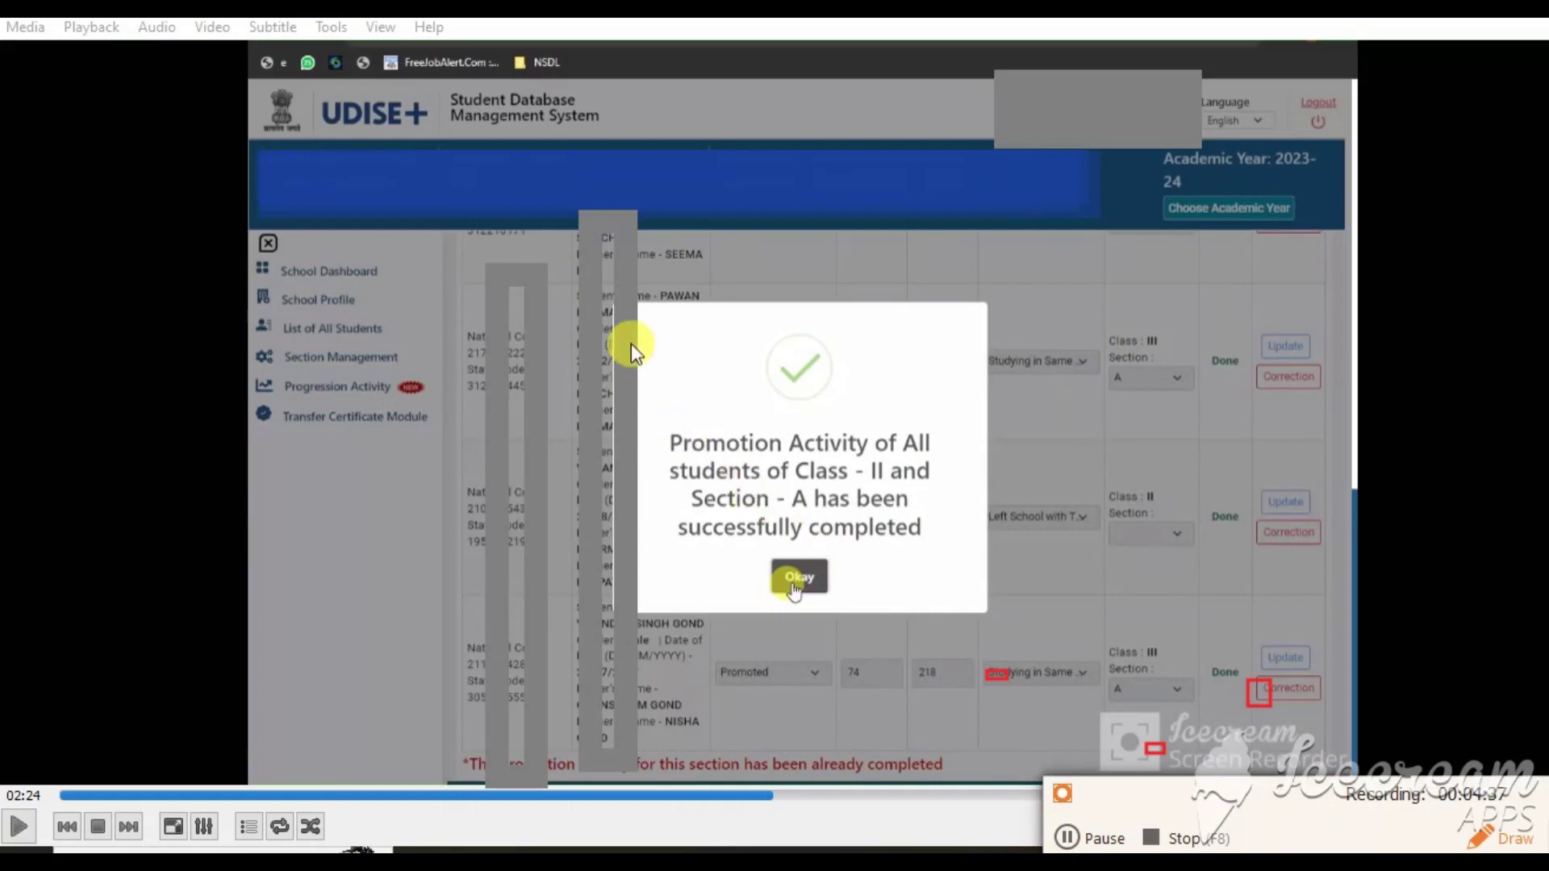
- Outline the Class II Section A completion message, its Okay button and the Progression Activity entry
{"action": "mouse_move", "coordinate": [653, 331]}
{"action": "left_mouse_down"}
{"action": "mouse_move", "coordinate": [894, 597]}
{"action": "mouse_move", "coordinate": [985, 613]}
{"action": "left_mouse_up"}
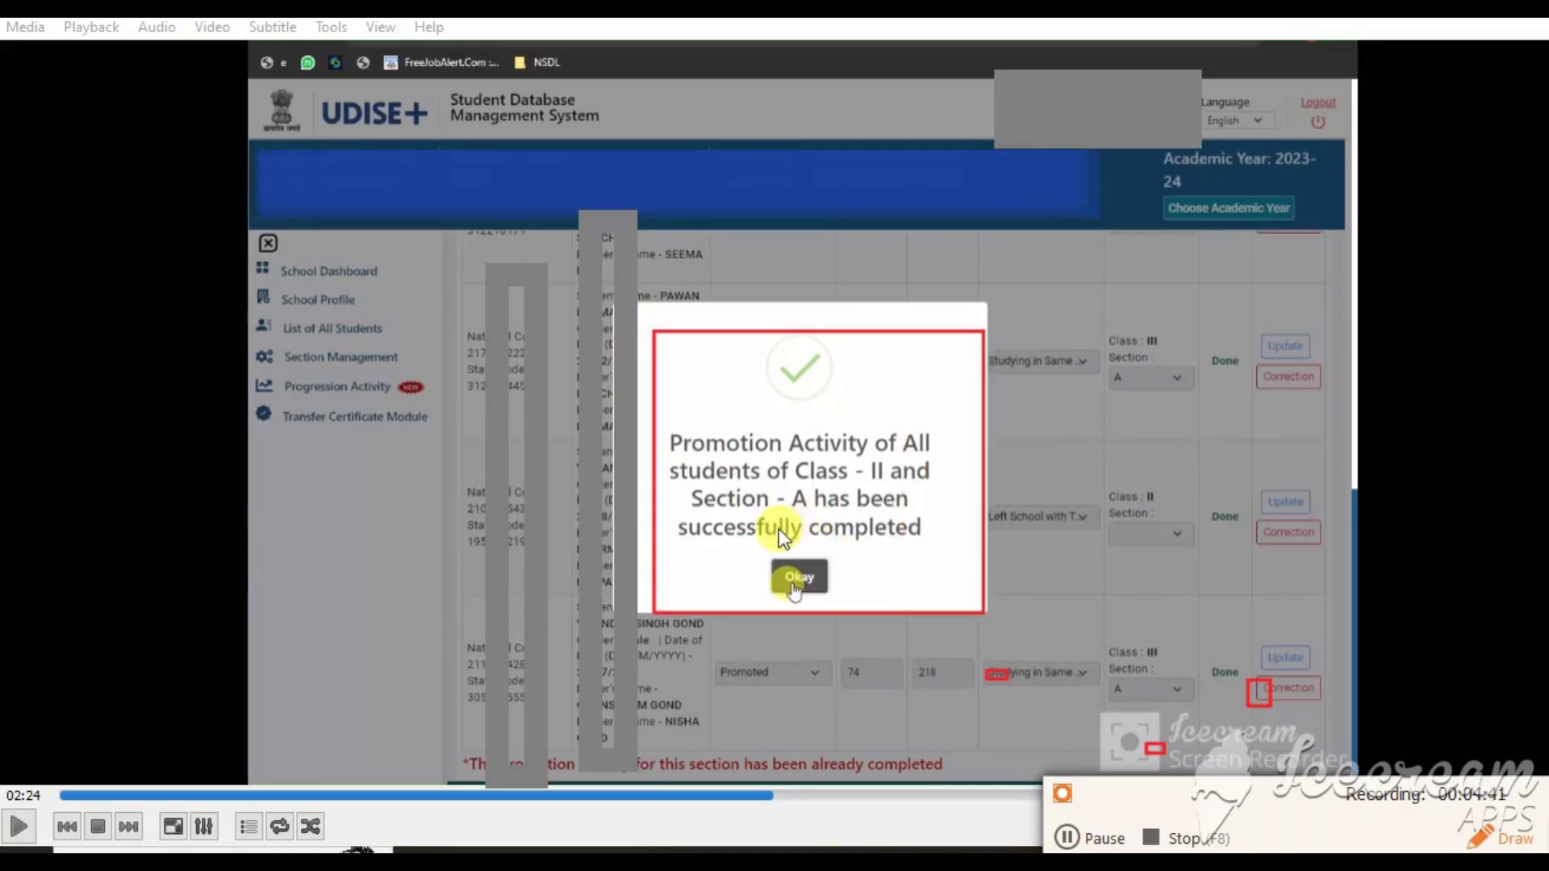
{"action": "left_click_drag", "start_coordinate": [756, 547], "coordinate": [852, 605]}
{"action": "mouse_move", "coordinate": [666, 509]}
{"action": "left_mouse_down"}
{"action": "mouse_move", "coordinate": [909, 571]}
{"action": "mouse_move", "coordinate": [960, 552]}
{"action": "mouse_move", "coordinate": [950, 541]}
{"action": "left_mouse_up"}
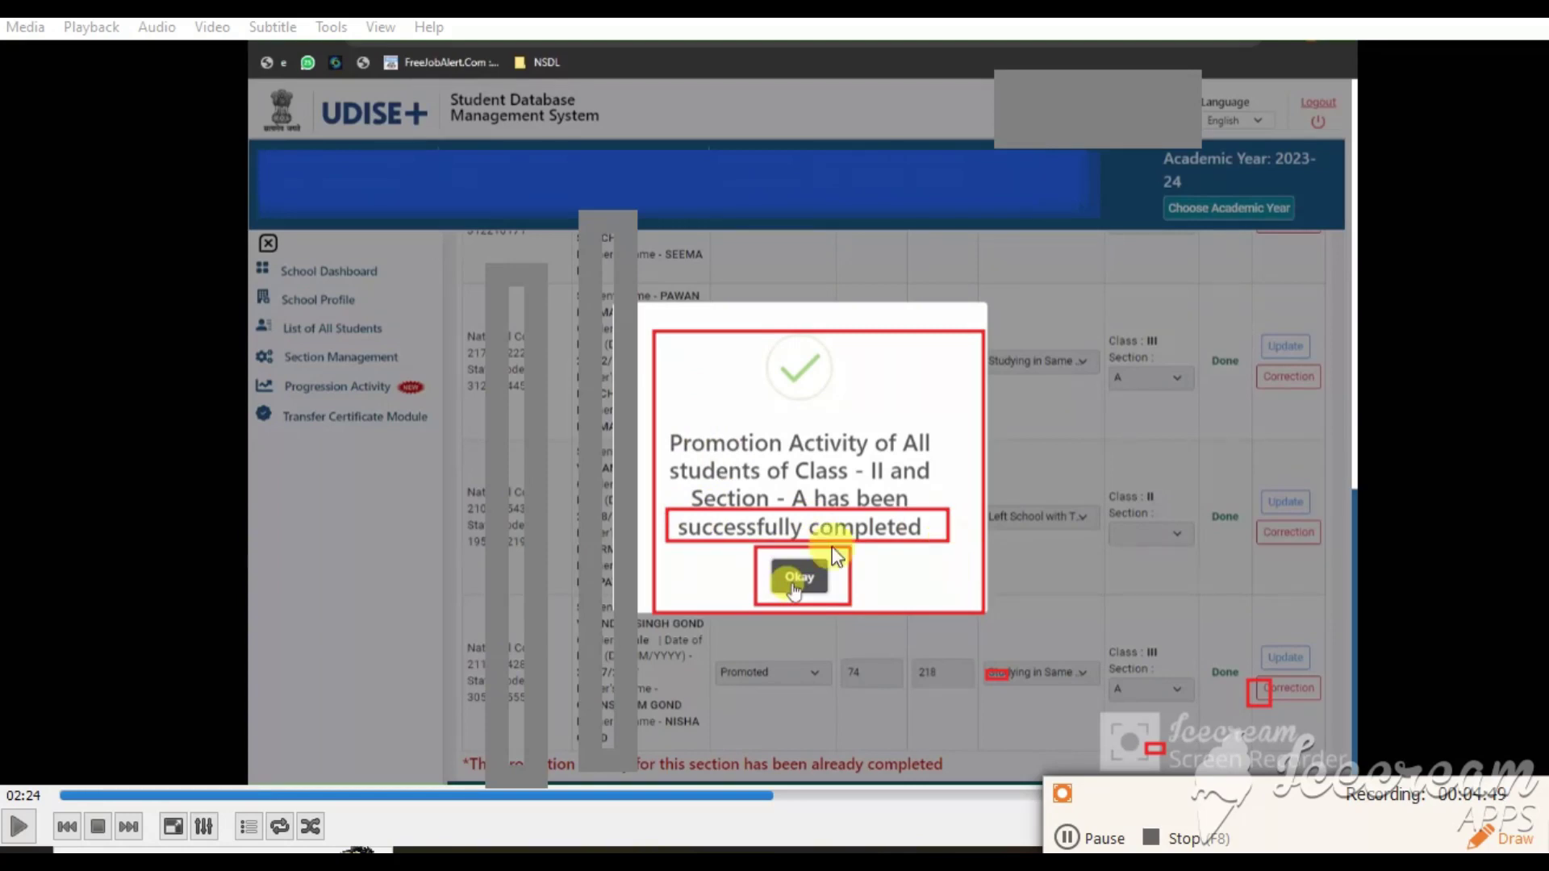
{"action": "left_click_drag", "start_coordinate": [276, 371], "coordinate": [432, 405]}
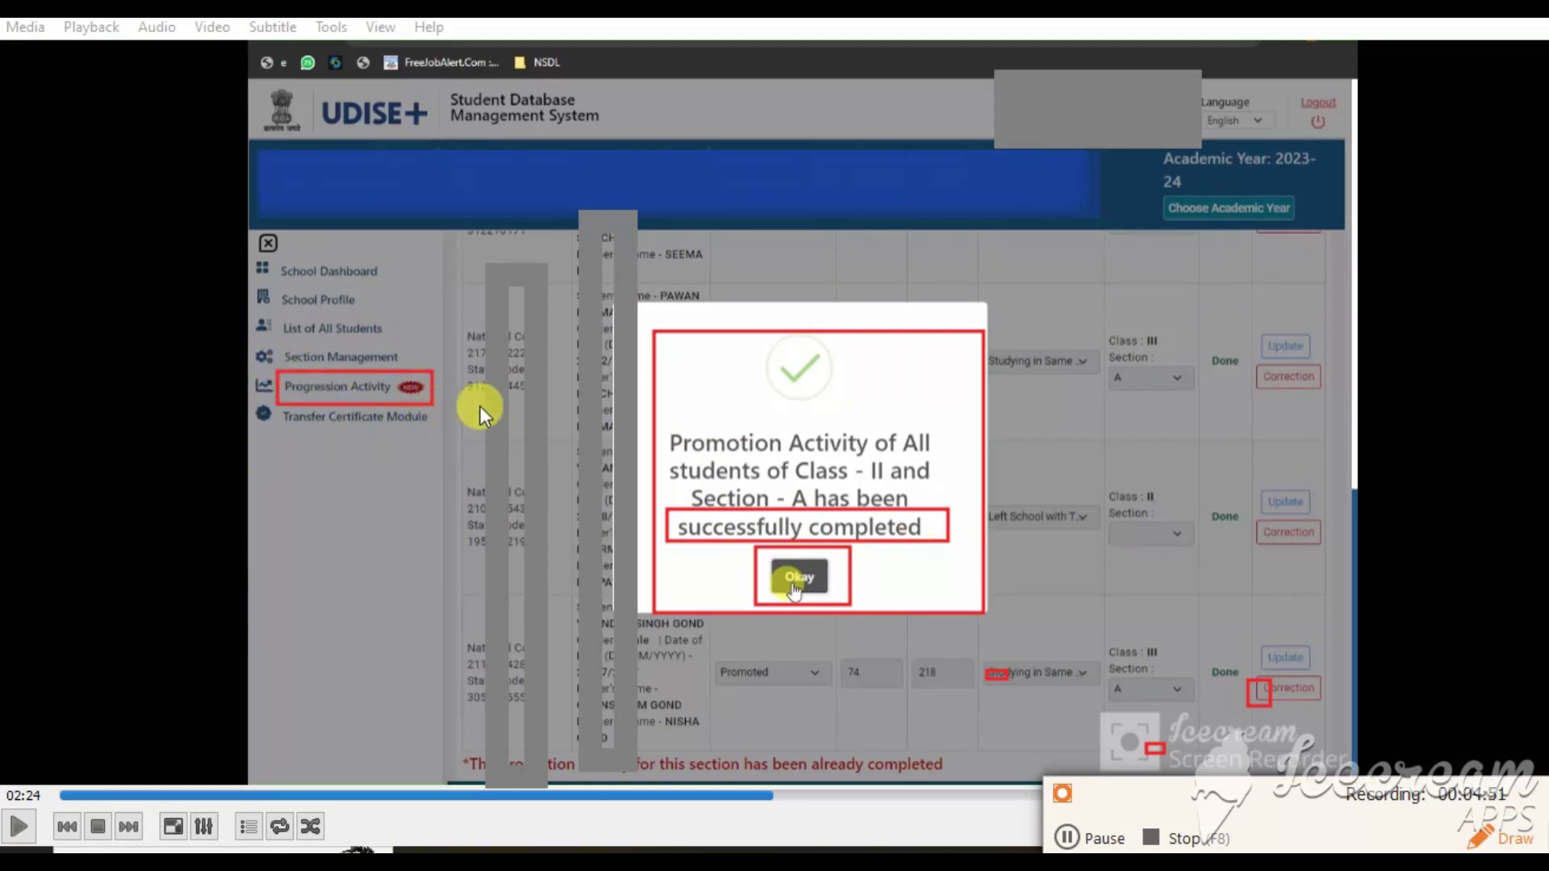
{"action": "mouse_move", "coordinate": [637, 315]}
{"action": "left_mouse_down"}
{"action": "mouse_move", "coordinate": [927, 616]}
{"action": "mouse_move", "coordinate": [998, 622]}
{"action": "mouse_move", "coordinate": [984, 593]}
{"action": "mouse_move", "coordinate": [983, 607]}
{"action": "left_mouse_up"}
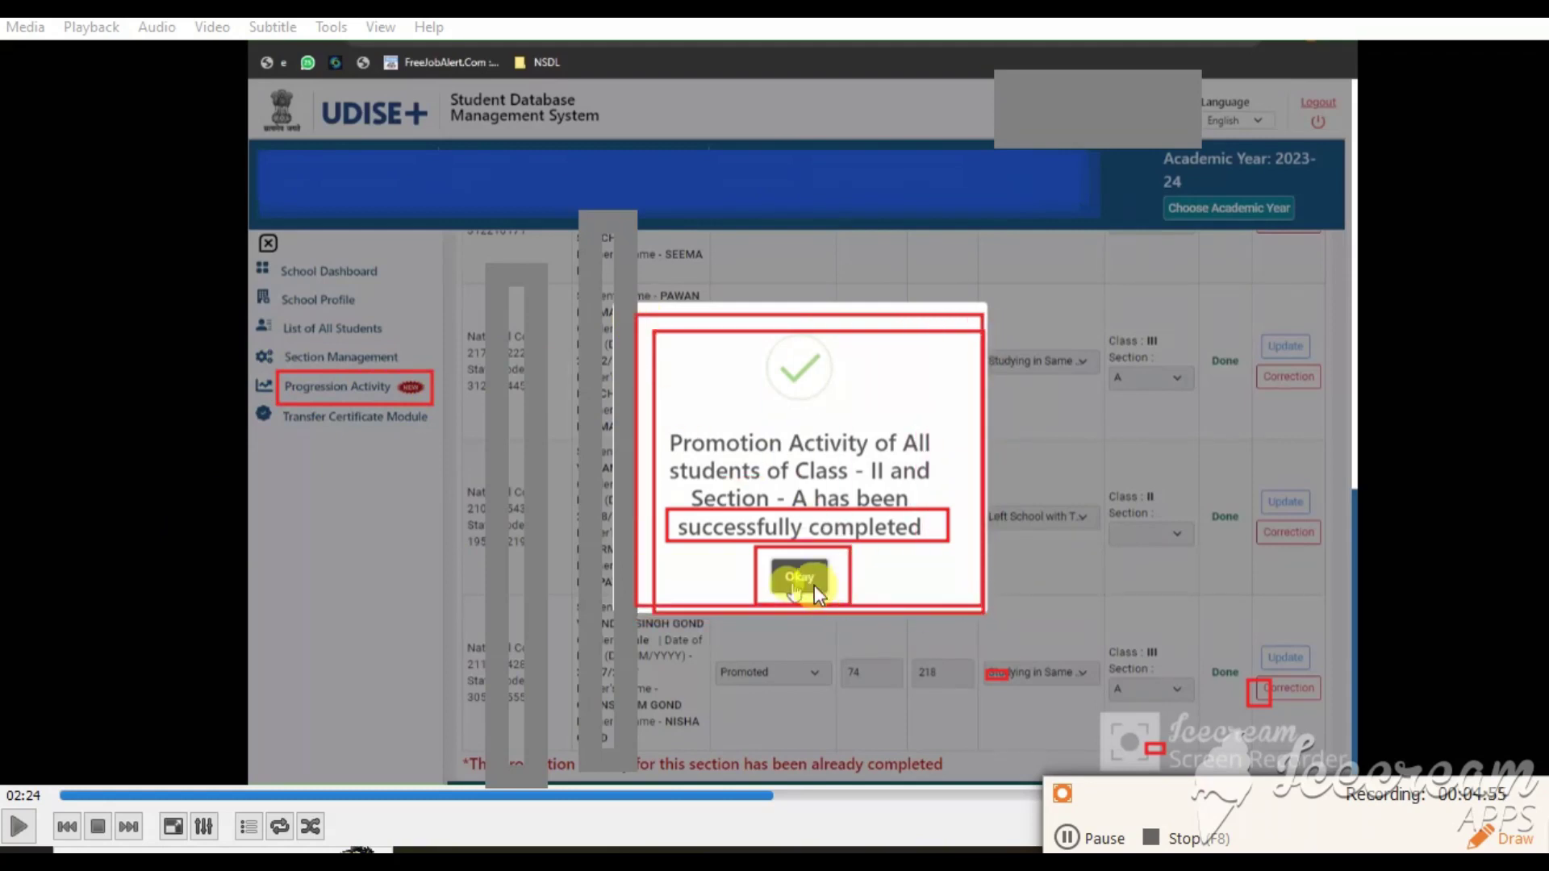
{"action": "left_click_drag", "start_coordinate": [764, 556], "coordinate": [837, 608]}
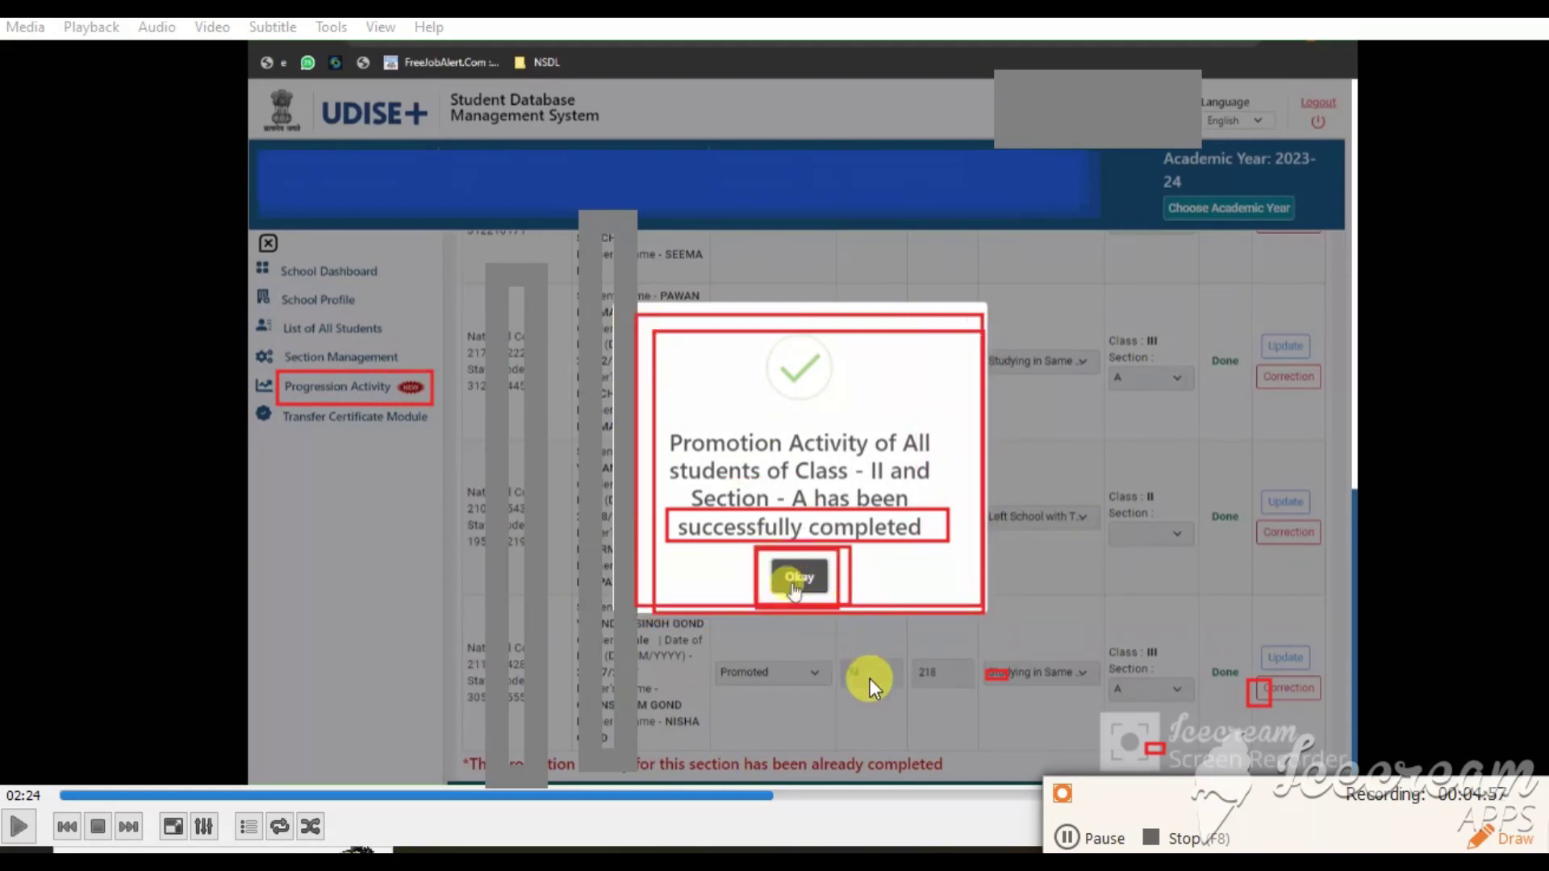
- Outline the Class II student list for promotion, the open class selection list and the Progression Activity entry
{"action": "left_click", "coordinate": [1067, 838]}
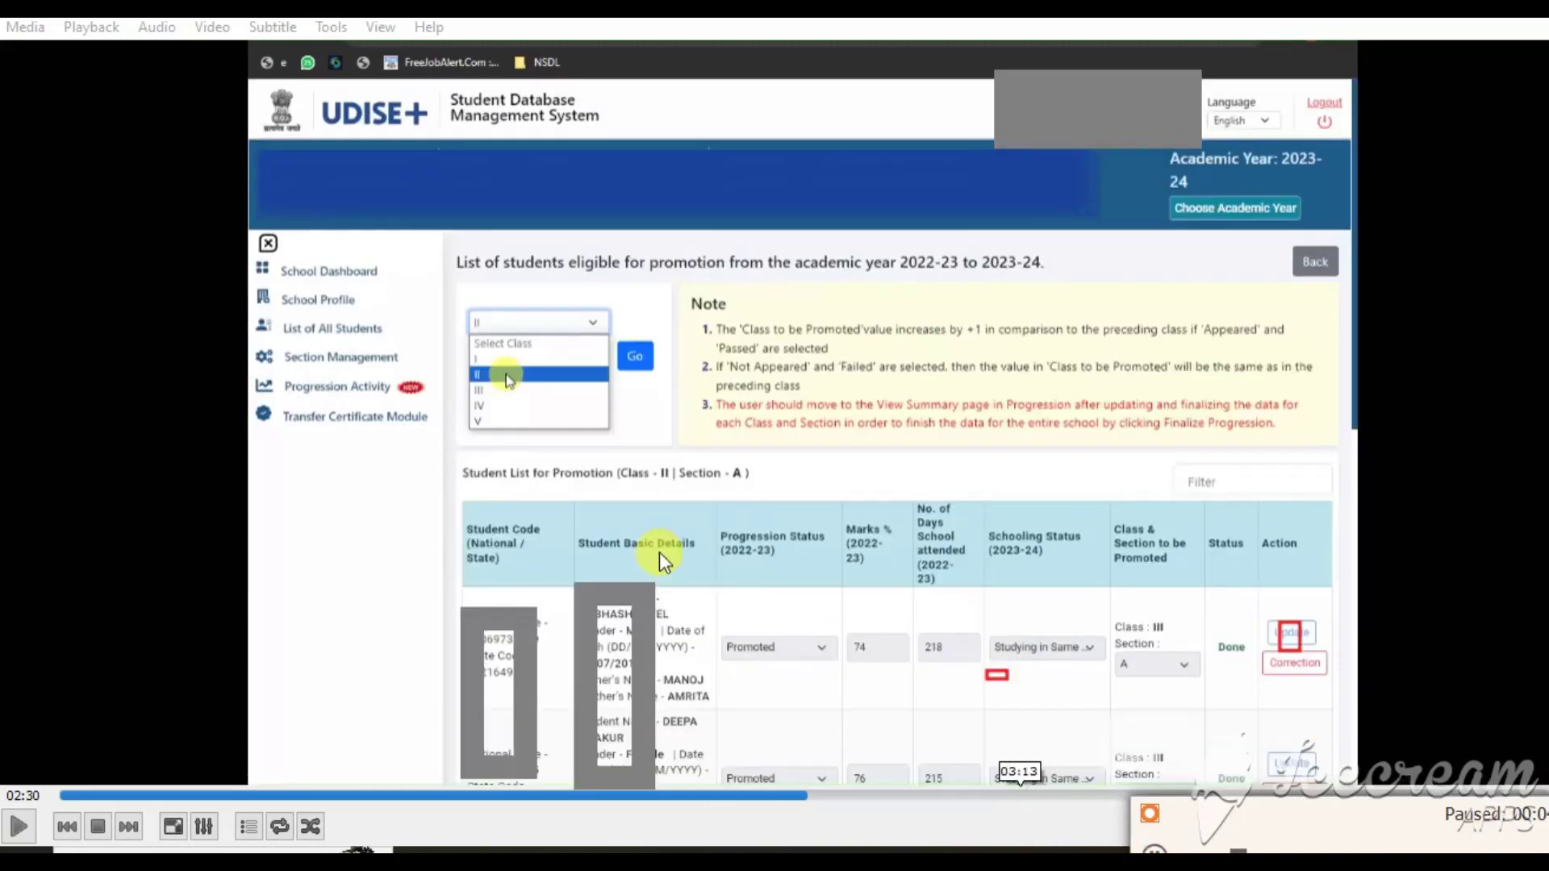
{"action": "mouse_move", "coordinate": [999, 848]}
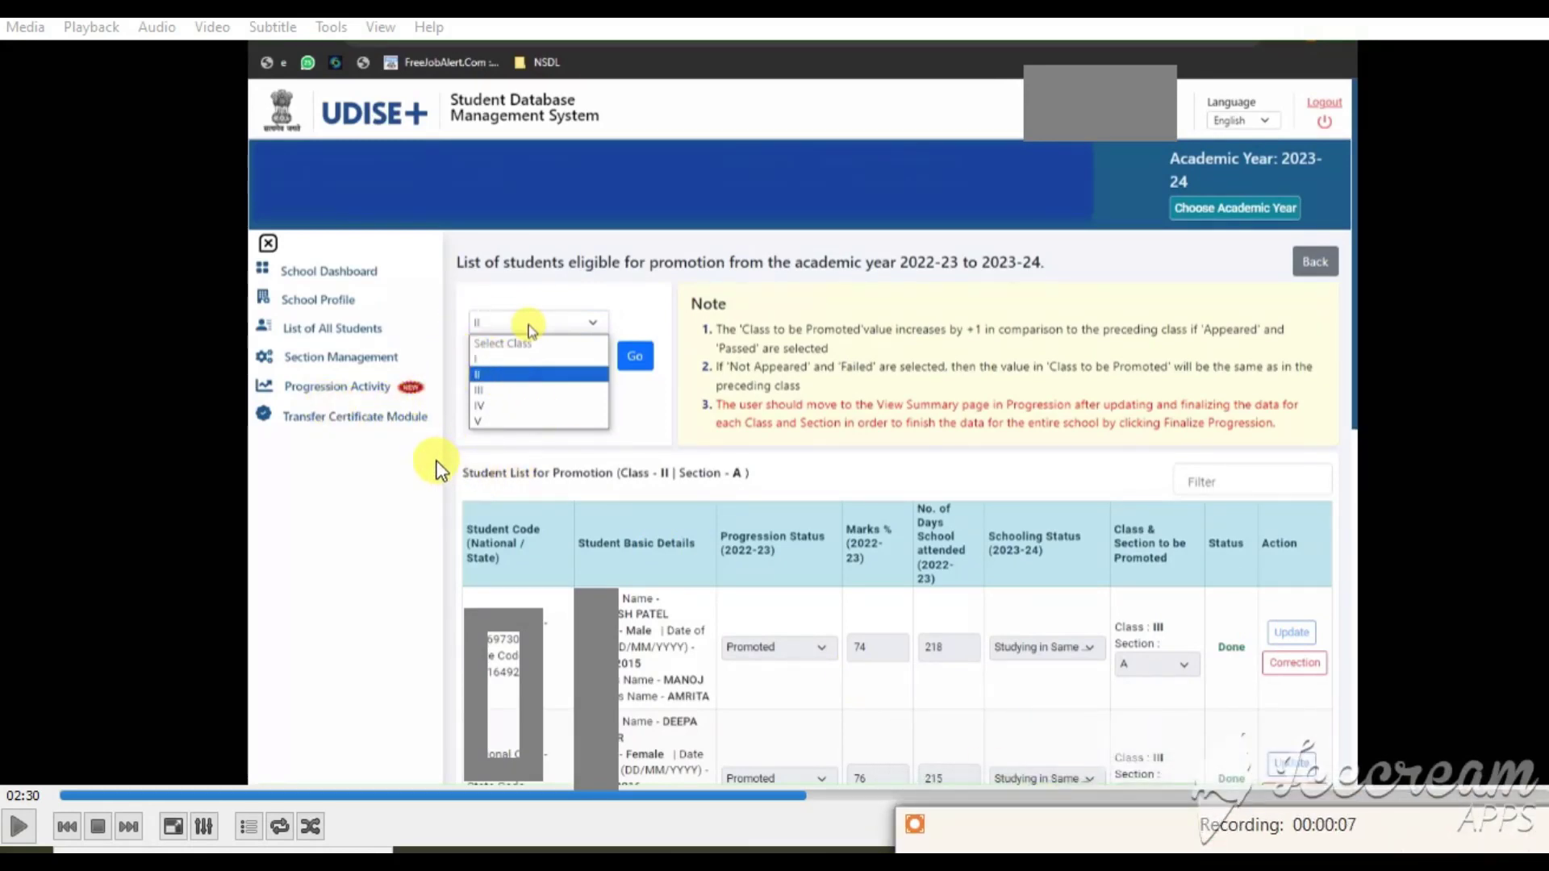
{"action": "mouse_move", "coordinate": [436, 460]}
{"action": "left_mouse_down"}
{"action": "mouse_move", "coordinate": [1247, 812]}
{"action": "mouse_move", "coordinate": [1320, 803]}
{"action": "left_mouse_up"}
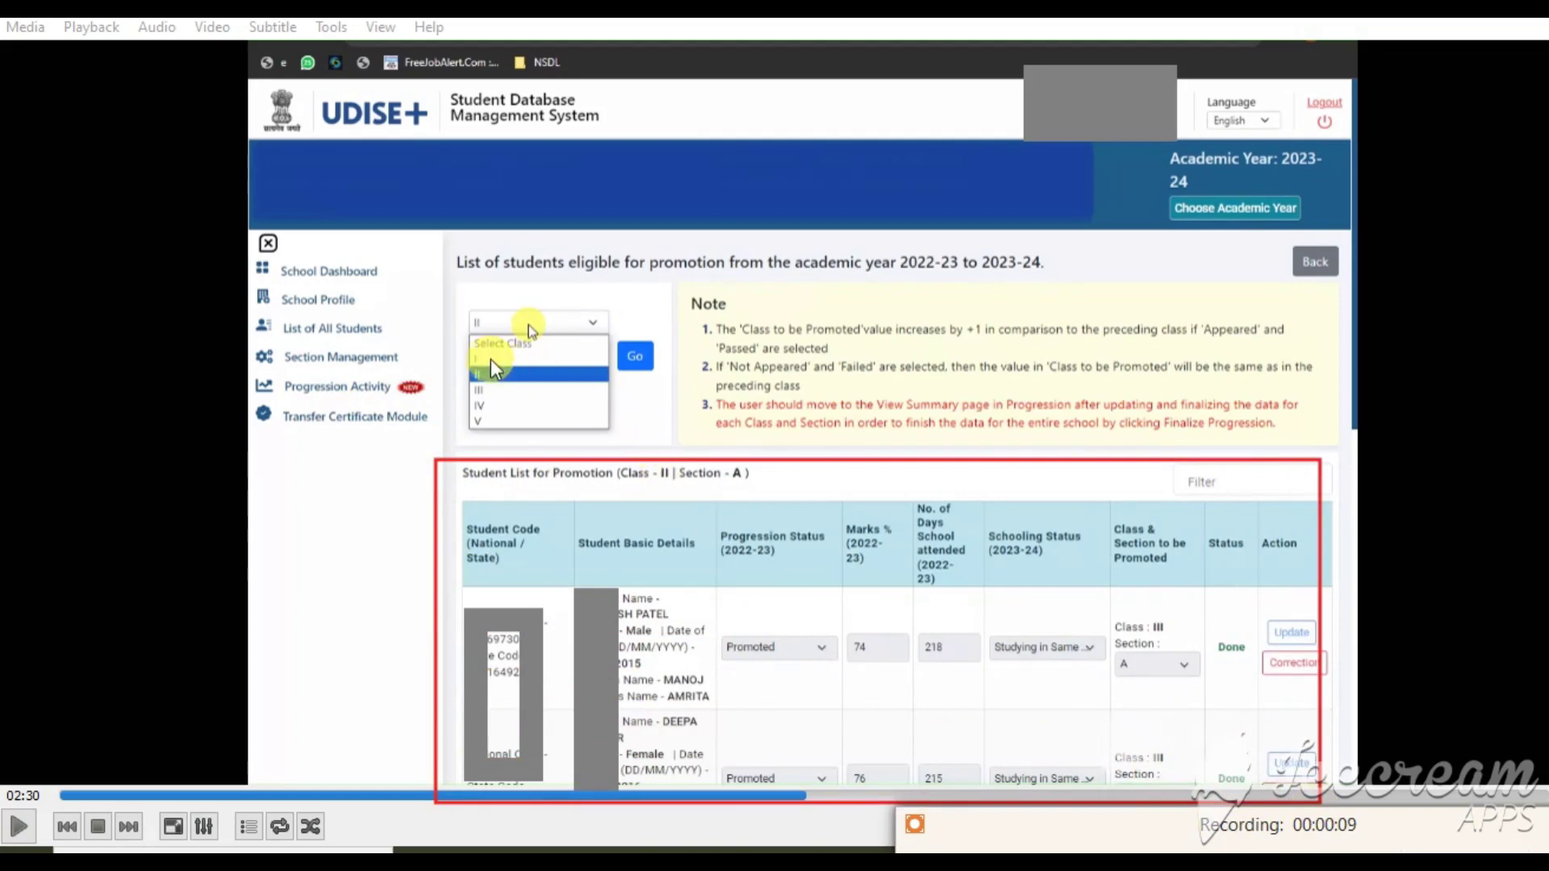
{"action": "mouse_move", "coordinate": [458, 339]}
{"action": "left_mouse_down"}
{"action": "mouse_move", "coordinate": [626, 415]}
{"action": "mouse_move", "coordinate": [626, 441]}
{"action": "left_mouse_up"}
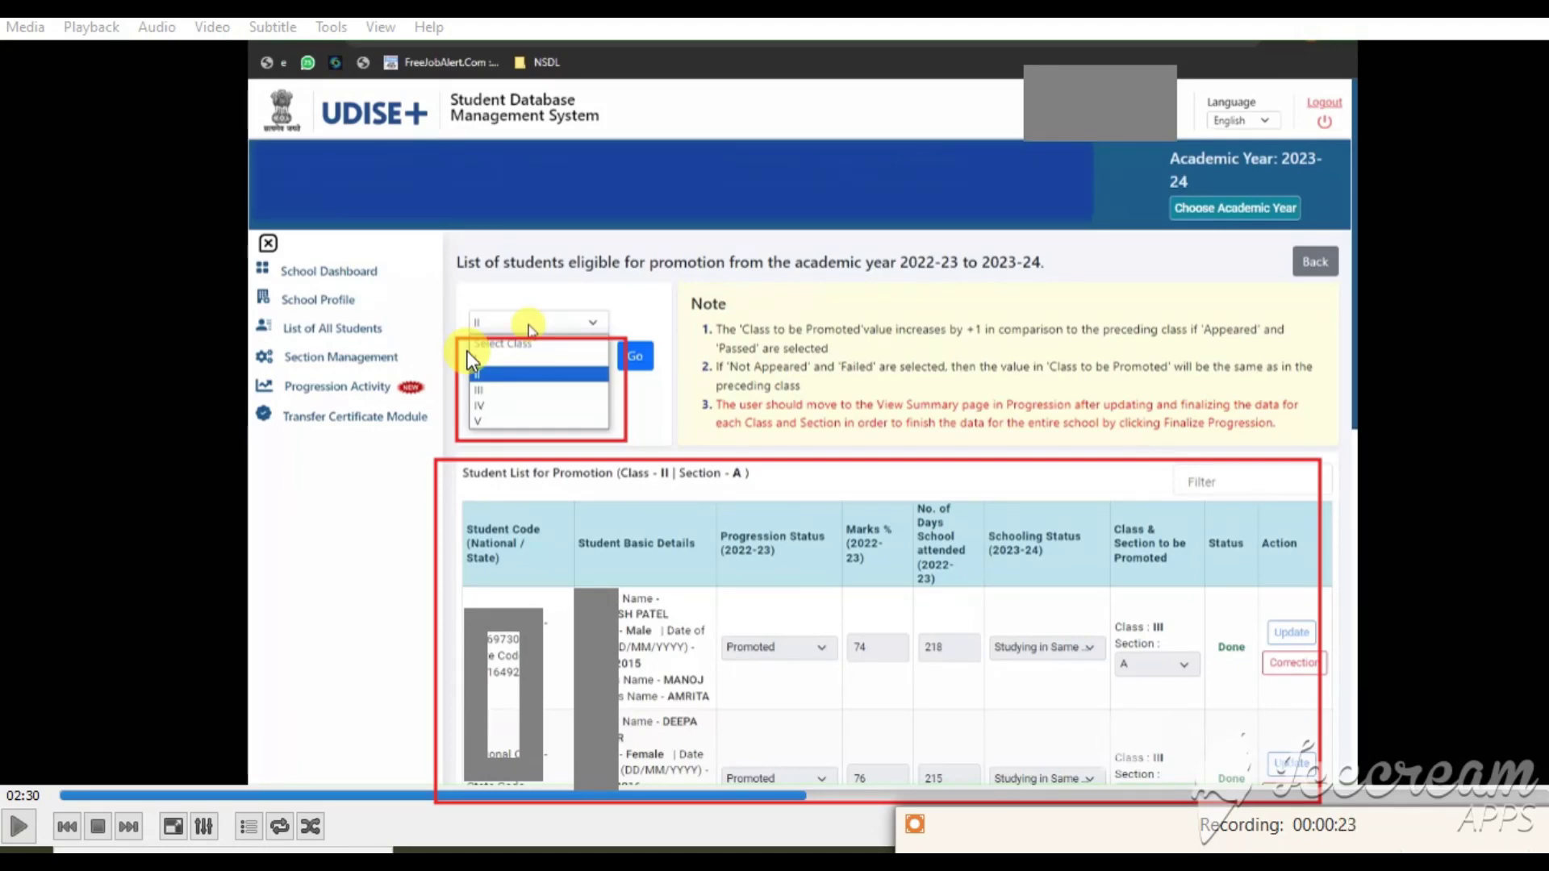
{"action": "left_click_drag", "start_coordinate": [259, 371], "coordinate": [442, 404]}
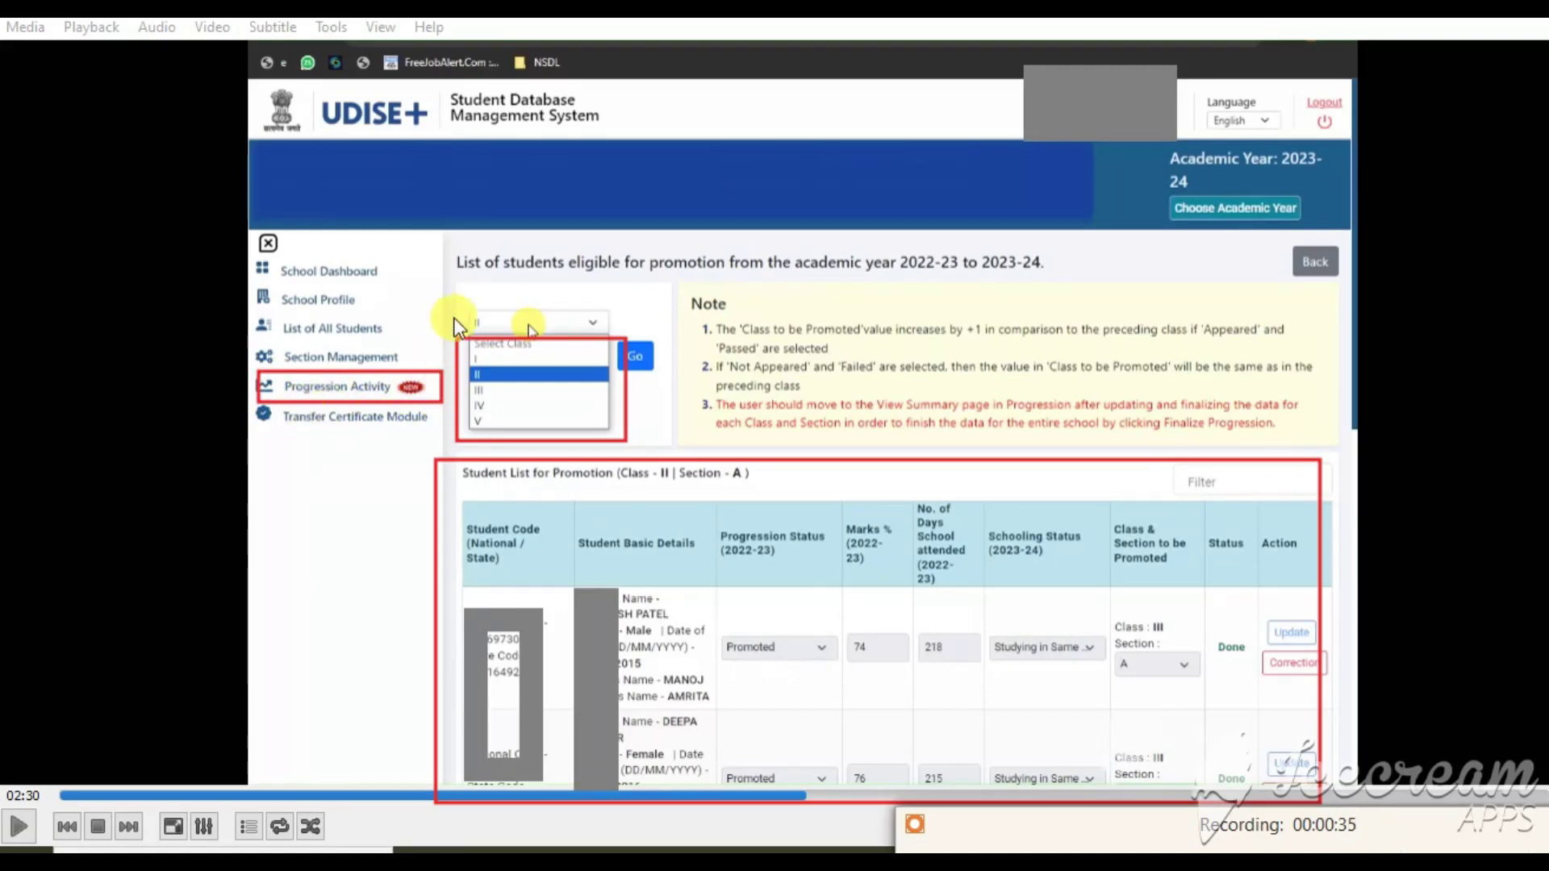
{"action": "mouse_move", "coordinate": [454, 300]}
{"action": "left_mouse_down"}
{"action": "mouse_move", "coordinate": [583, 437]}
{"action": "mouse_move", "coordinate": [608, 440]}
{"action": "left_mouse_up"}
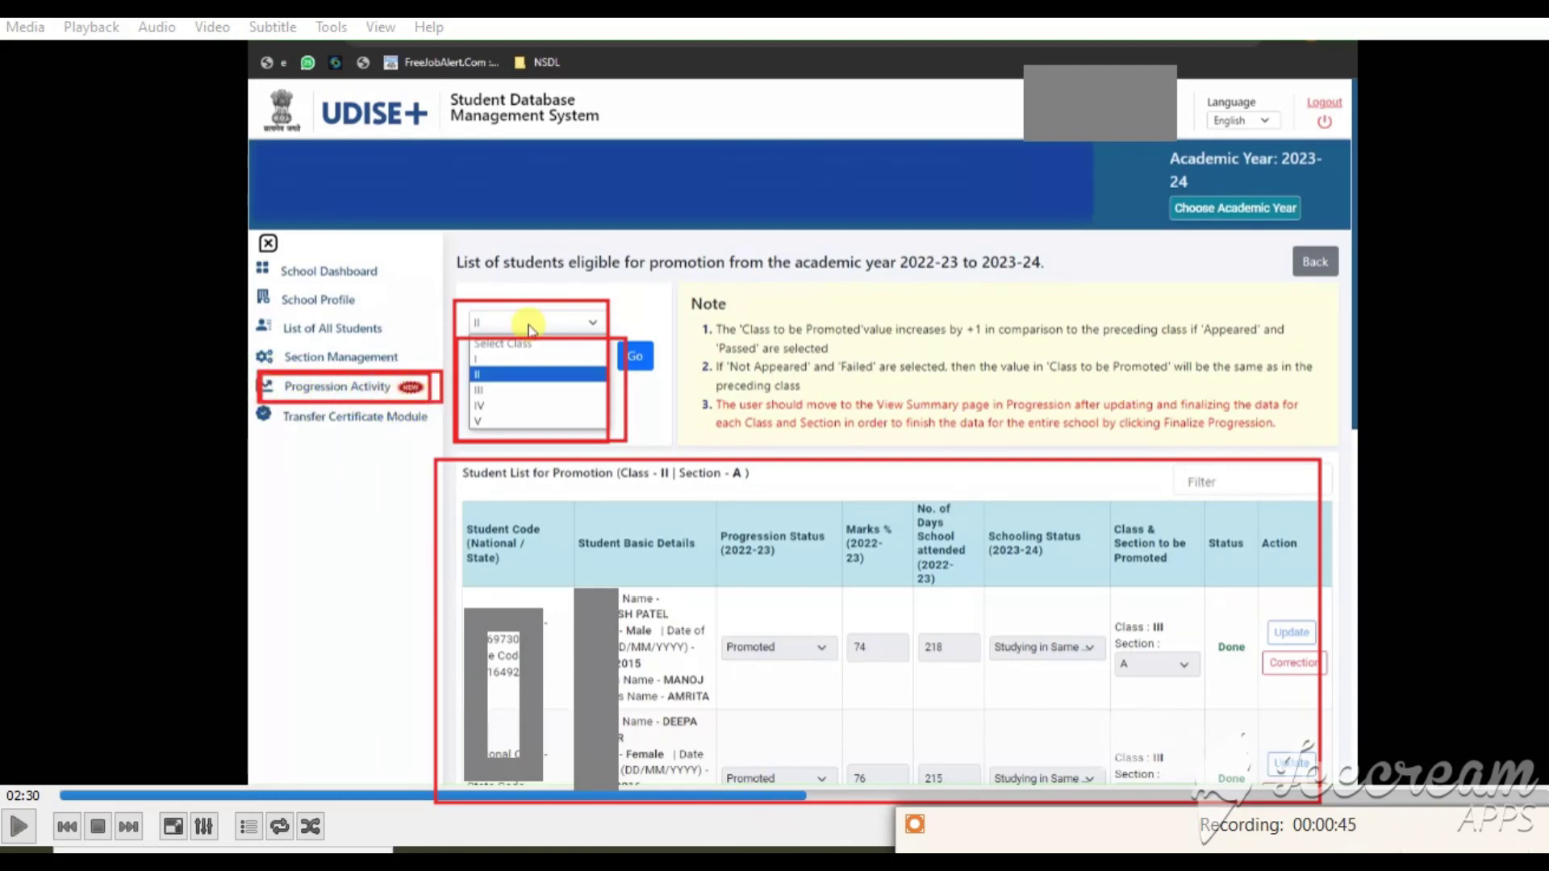
- Advance the video to the Finalize progression page and outline its numbered points, declaration checkbox and Submit button
{"action": "left_click", "coordinate": [892, 796]}
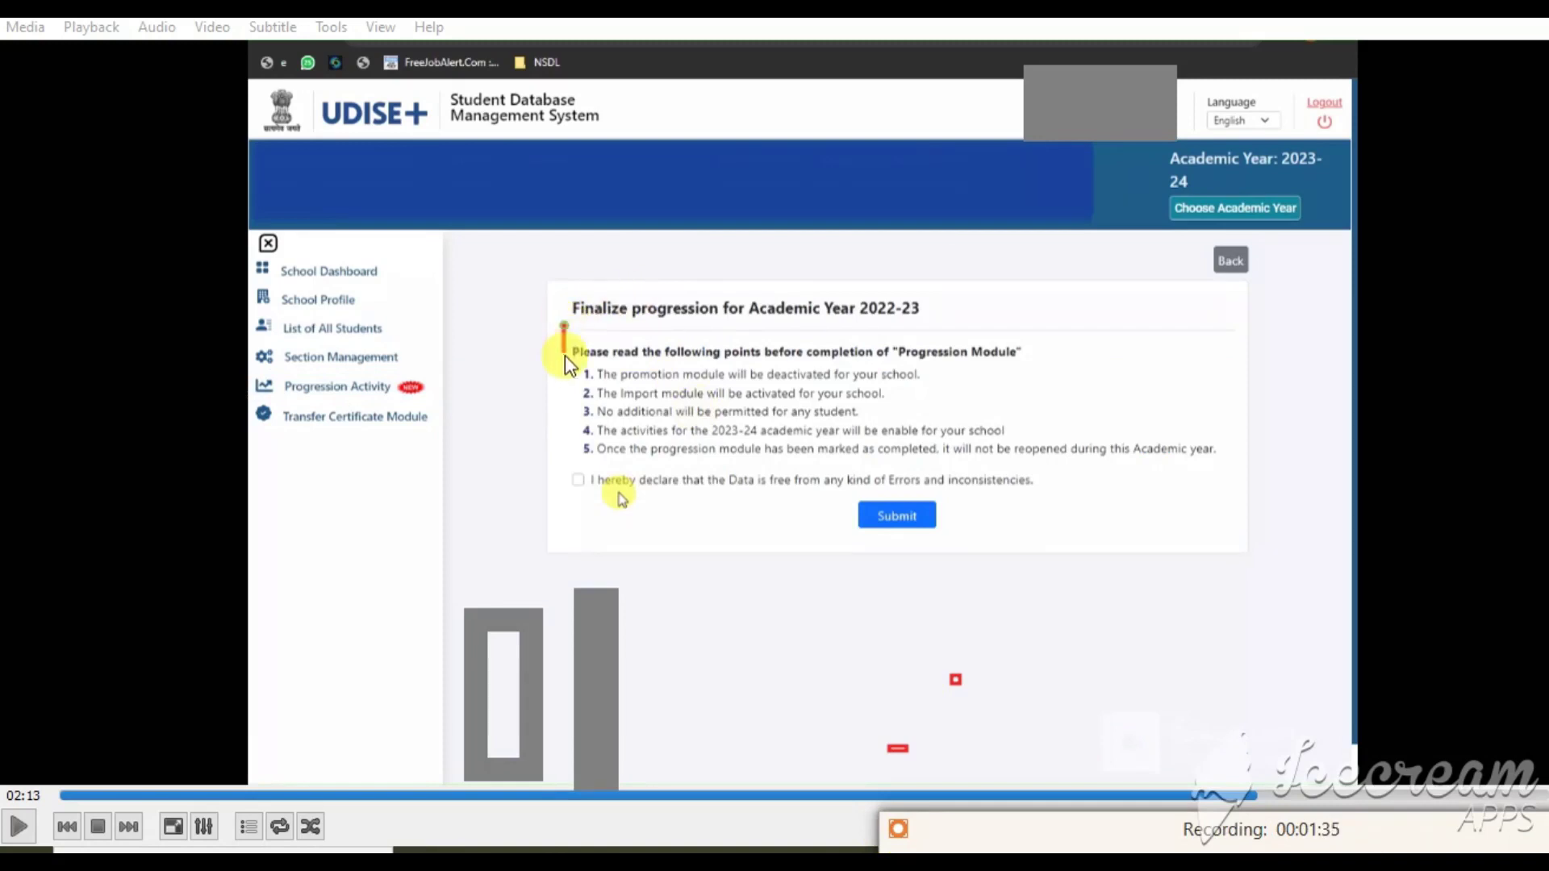
{"action": "mouse_move", "coordinate": [564, 357]}
{"action": "left_mouse_down"}
{"action": "mouse_move", "coordinate": [903, 468]}
{"action": "mouse_move", "coordinate": [1255, 471]}
{"action": "left_mouse_up"}
{"action": "left_click_drag", "start_coordinate": [569, 468], "coordinate": [597, 489]}
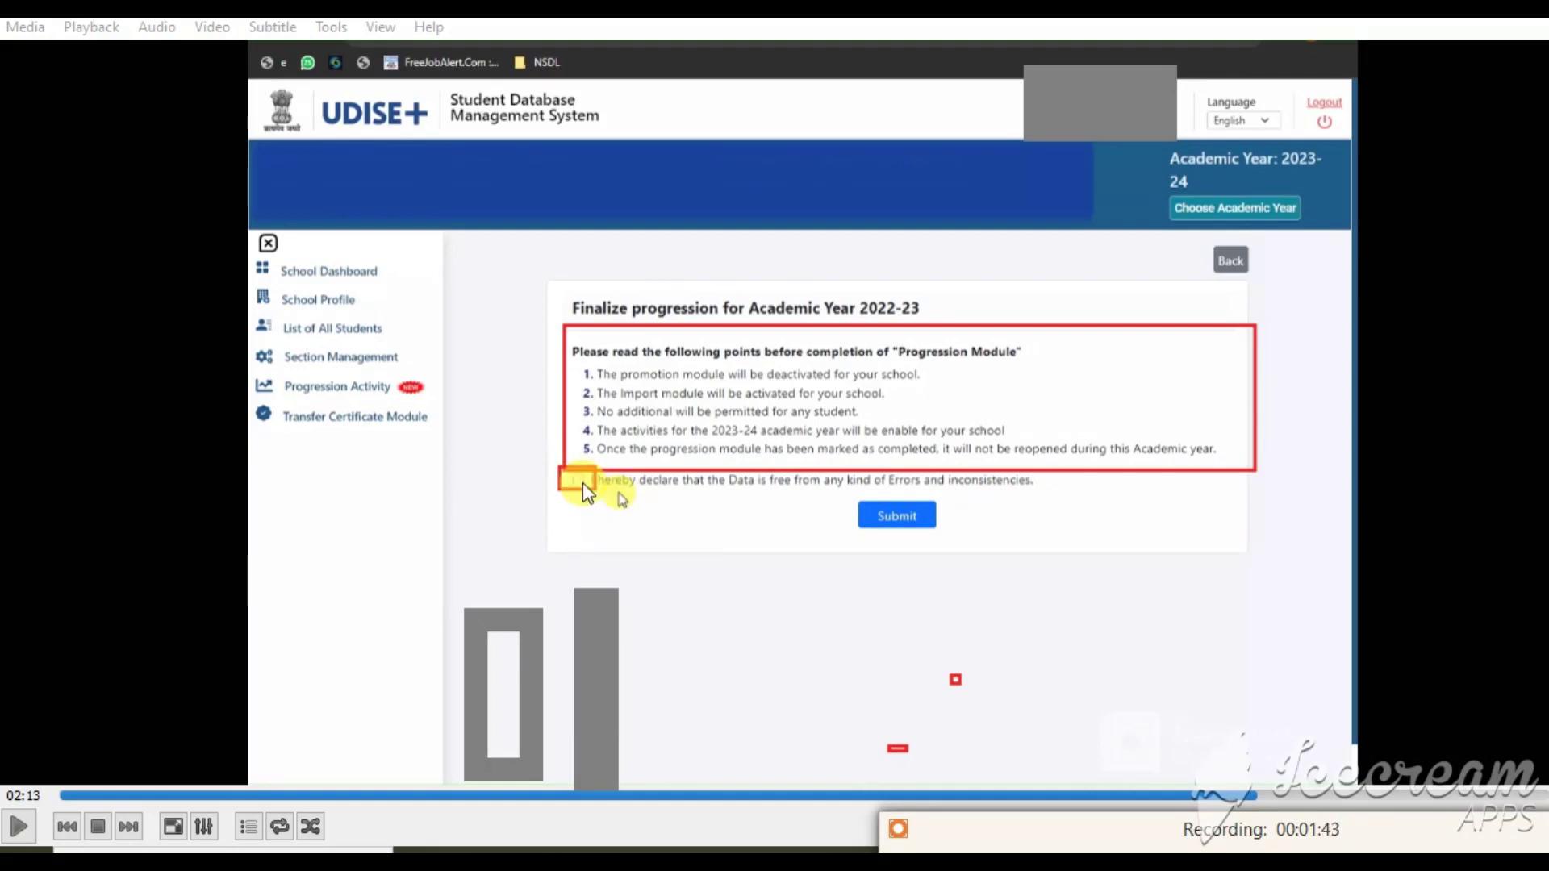
{"action": "left_click_drag", "start_coordinate": [560, 461], "coordinate": [605, 497]}
{"action": "left_click_drag", "start_coordinate": [849, 496], "coordinate": [936, 538]}
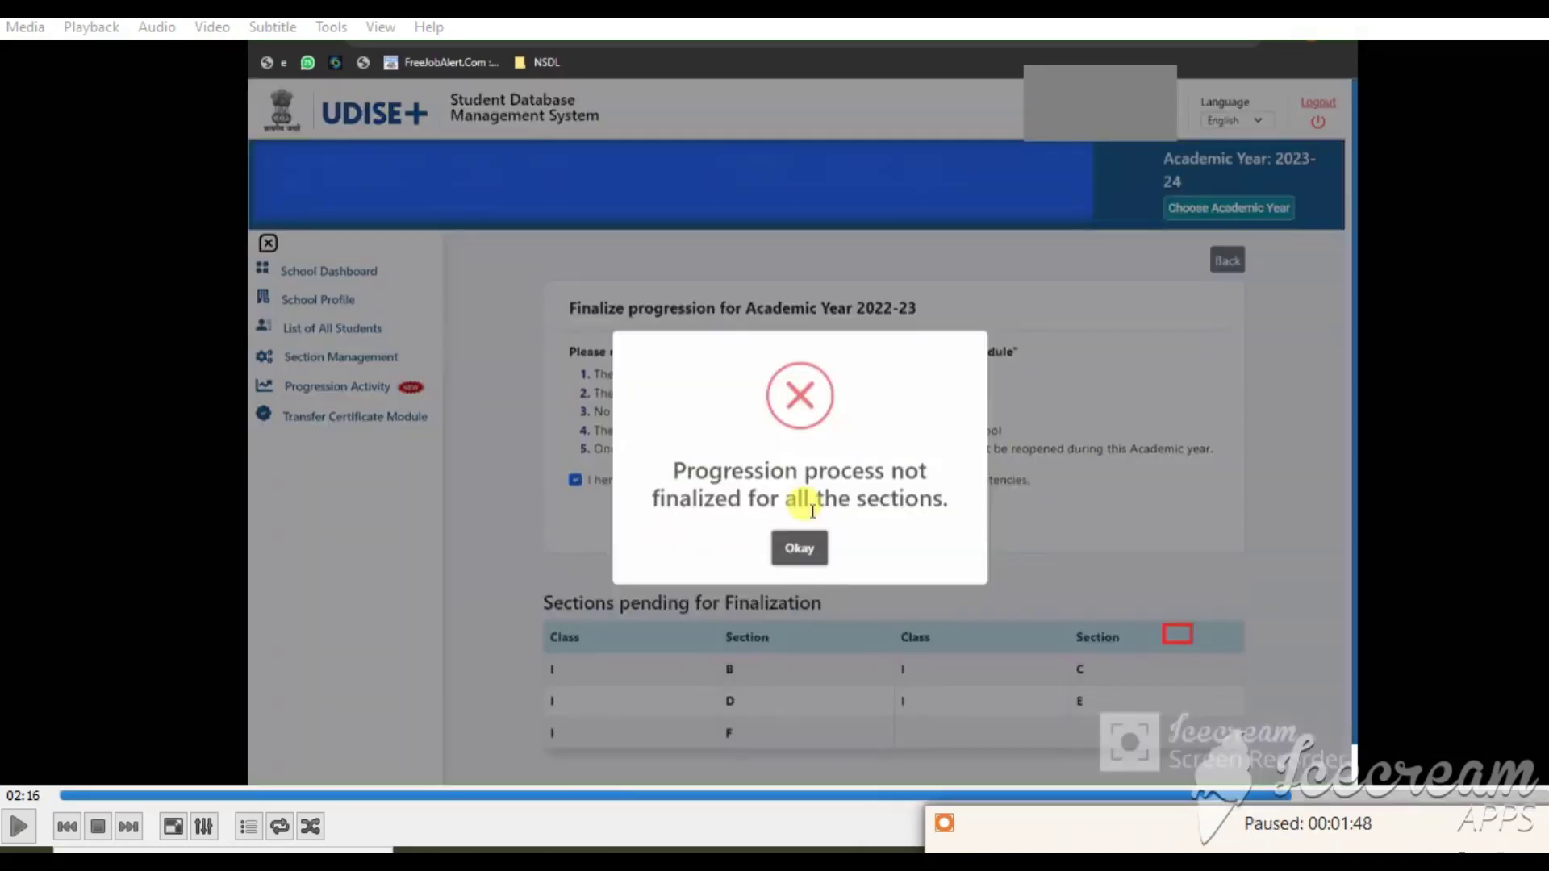
- Resume the screen recording and outline the progression error dialog and its message text
{"action": "left_click", "coordinate": [944, 823]}
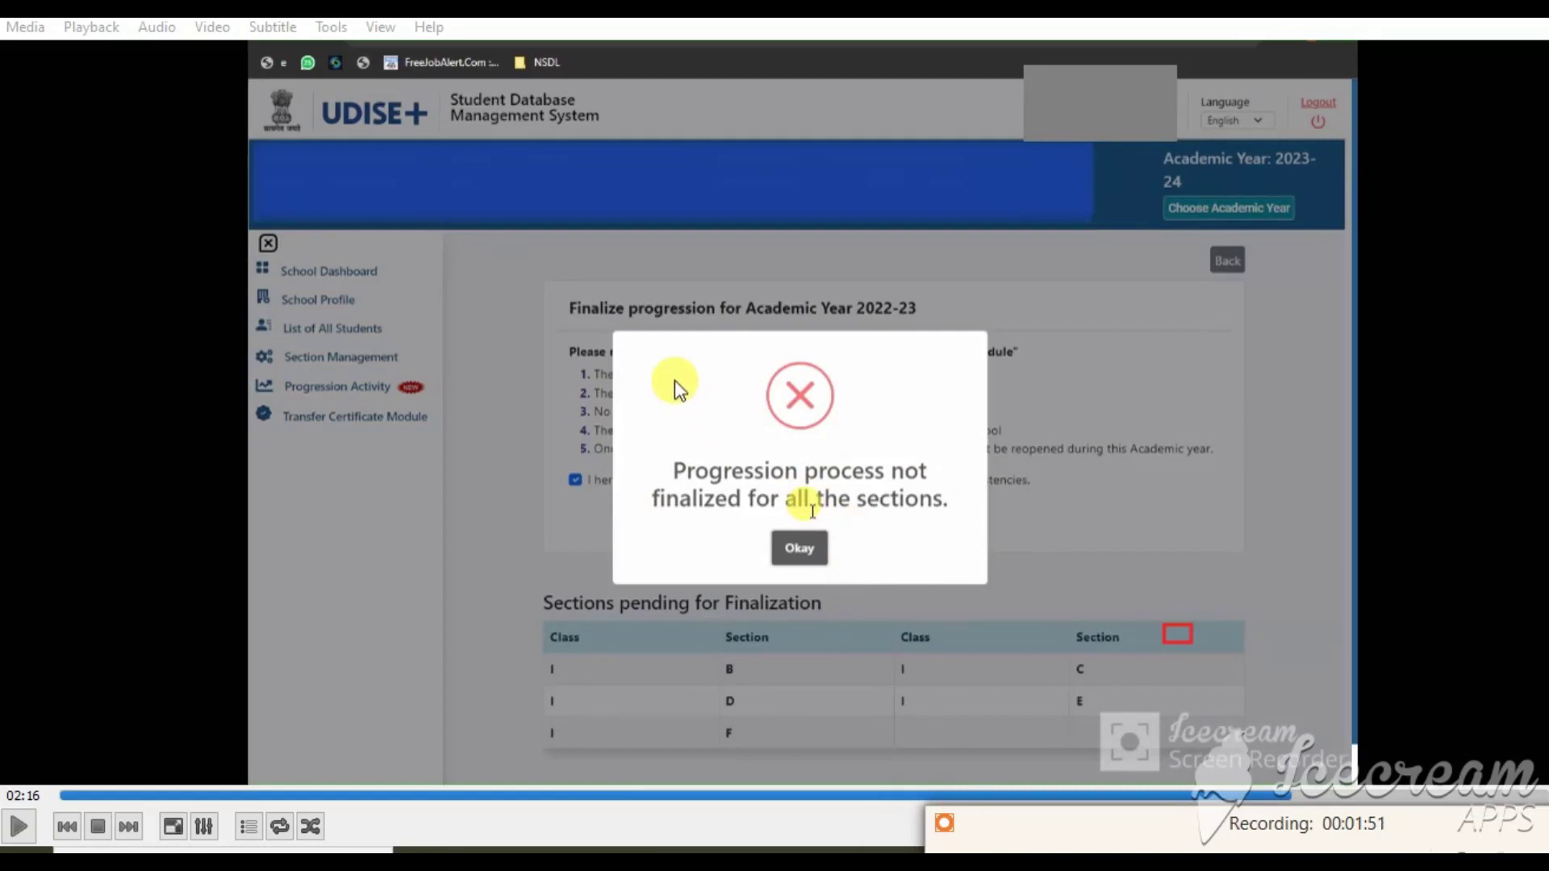
{"action": "mouse_move", "coordinate": [631, 345]}
{"action": "left_mouse_down"}
{"action": "mouse_move", "coordinate": [762, 497]}
{"action": "mouse_move", "coordinate": [978, 591]}
{"action": "left_mouse_up"}
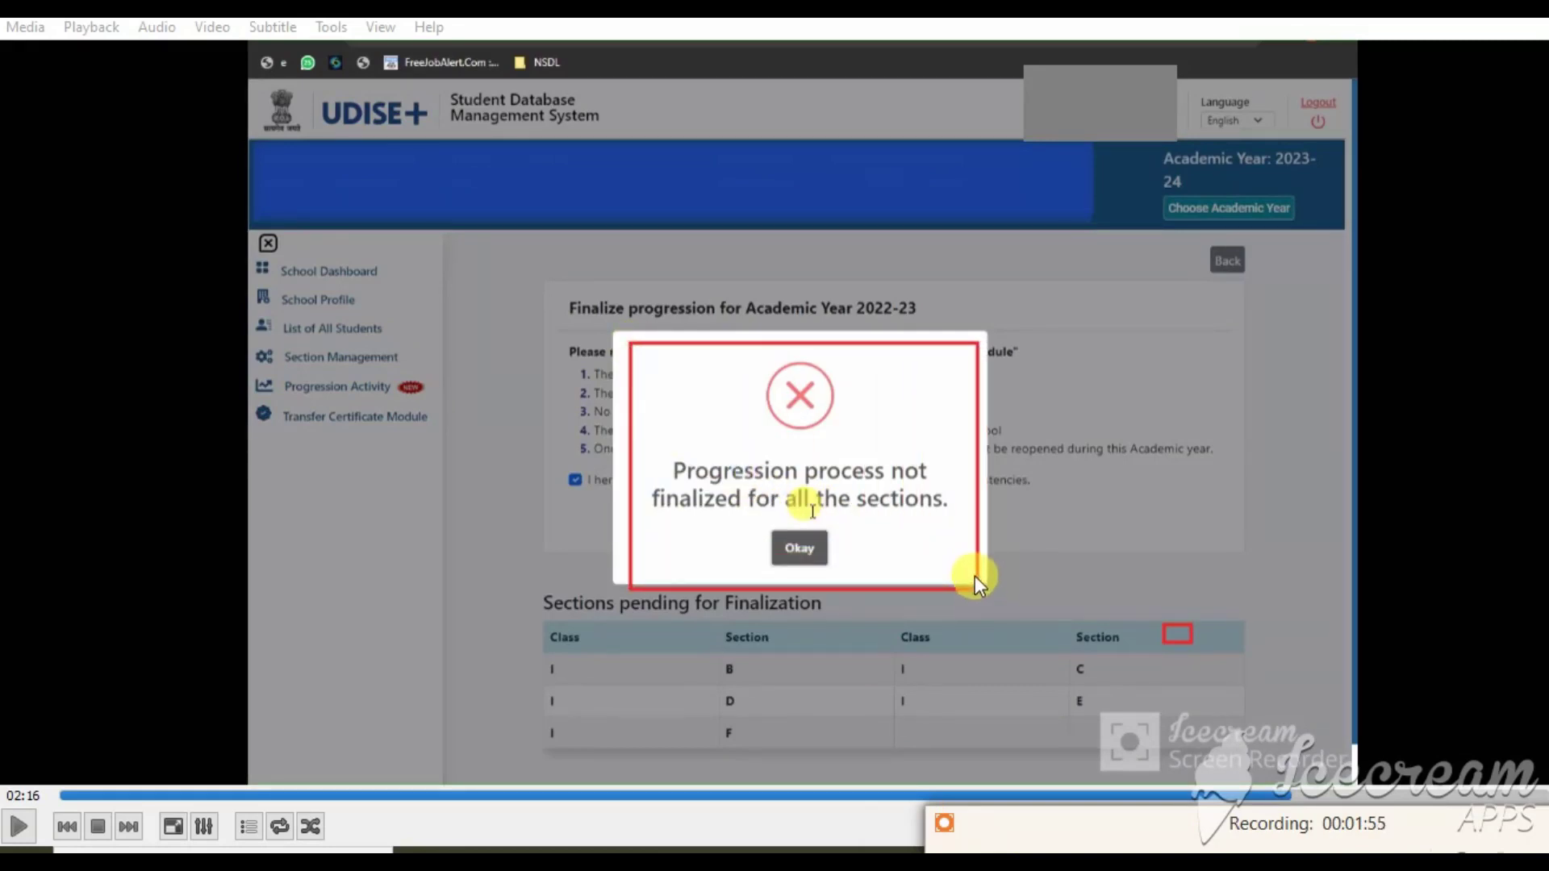
{"action": "mouse_move", "coordinate": [663, 445]}
{"action": "left_mouse_down"}
{"action": "mouse_move", "coordinate": [793, 511]}
{"action": "mouse_move", "coordinate": [958, 495]}
{"action": "left_mouse_up"}
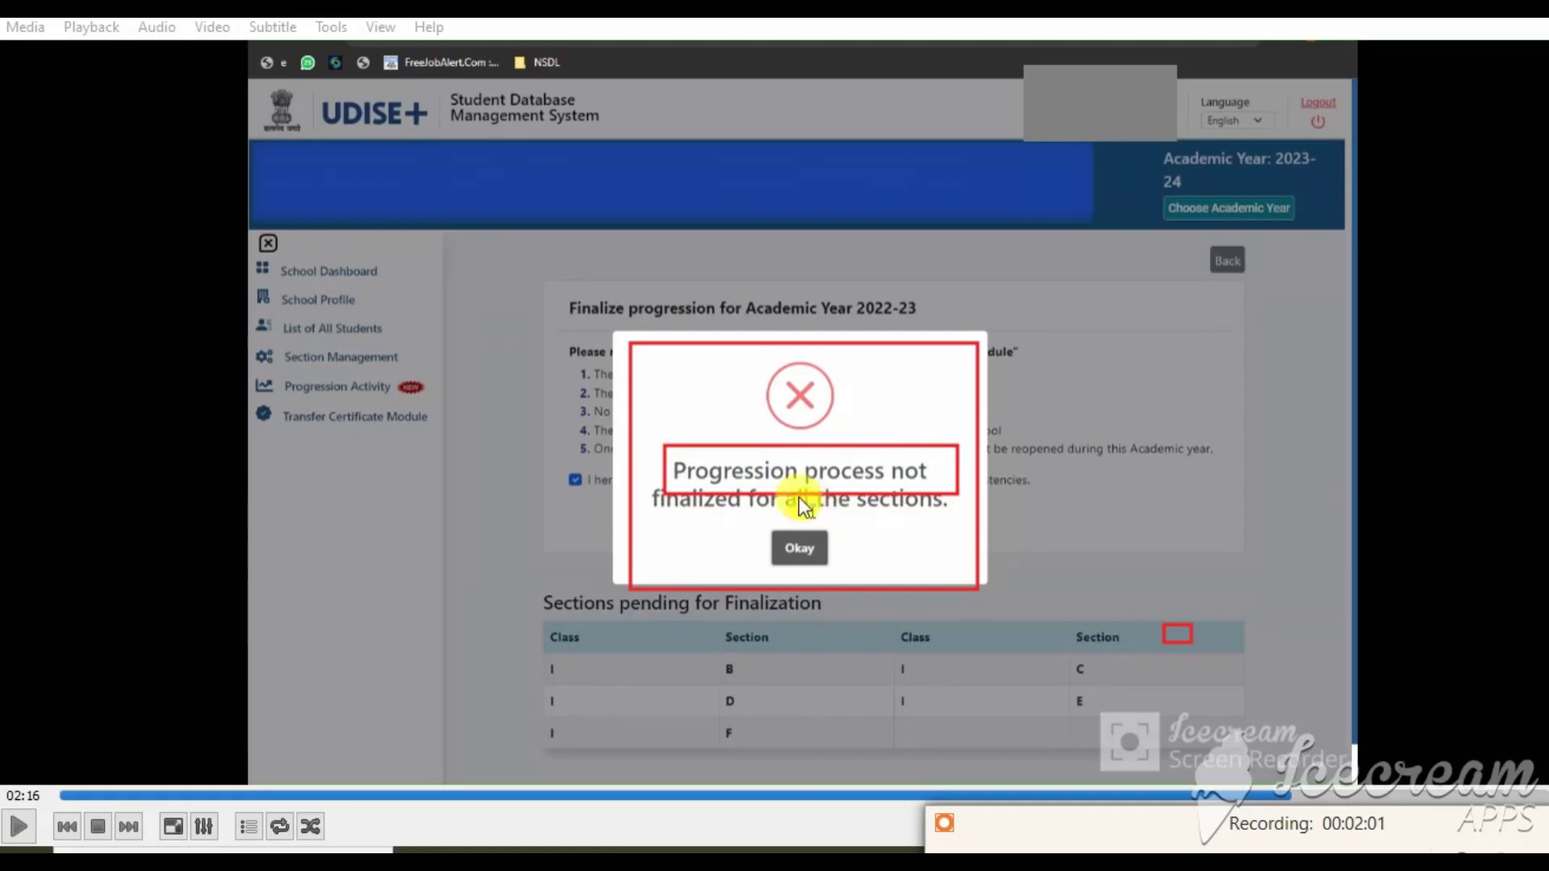
{"action": "mouse_move", "coordinate": [642, 426]}
{"action": "left_mouse_down"}
{"action": "mouse_move", "coordinate": [821, 549]}
{"action": "mouse_move", "coordinate": [962, 518]}
{"action": "left_mouse_up"}
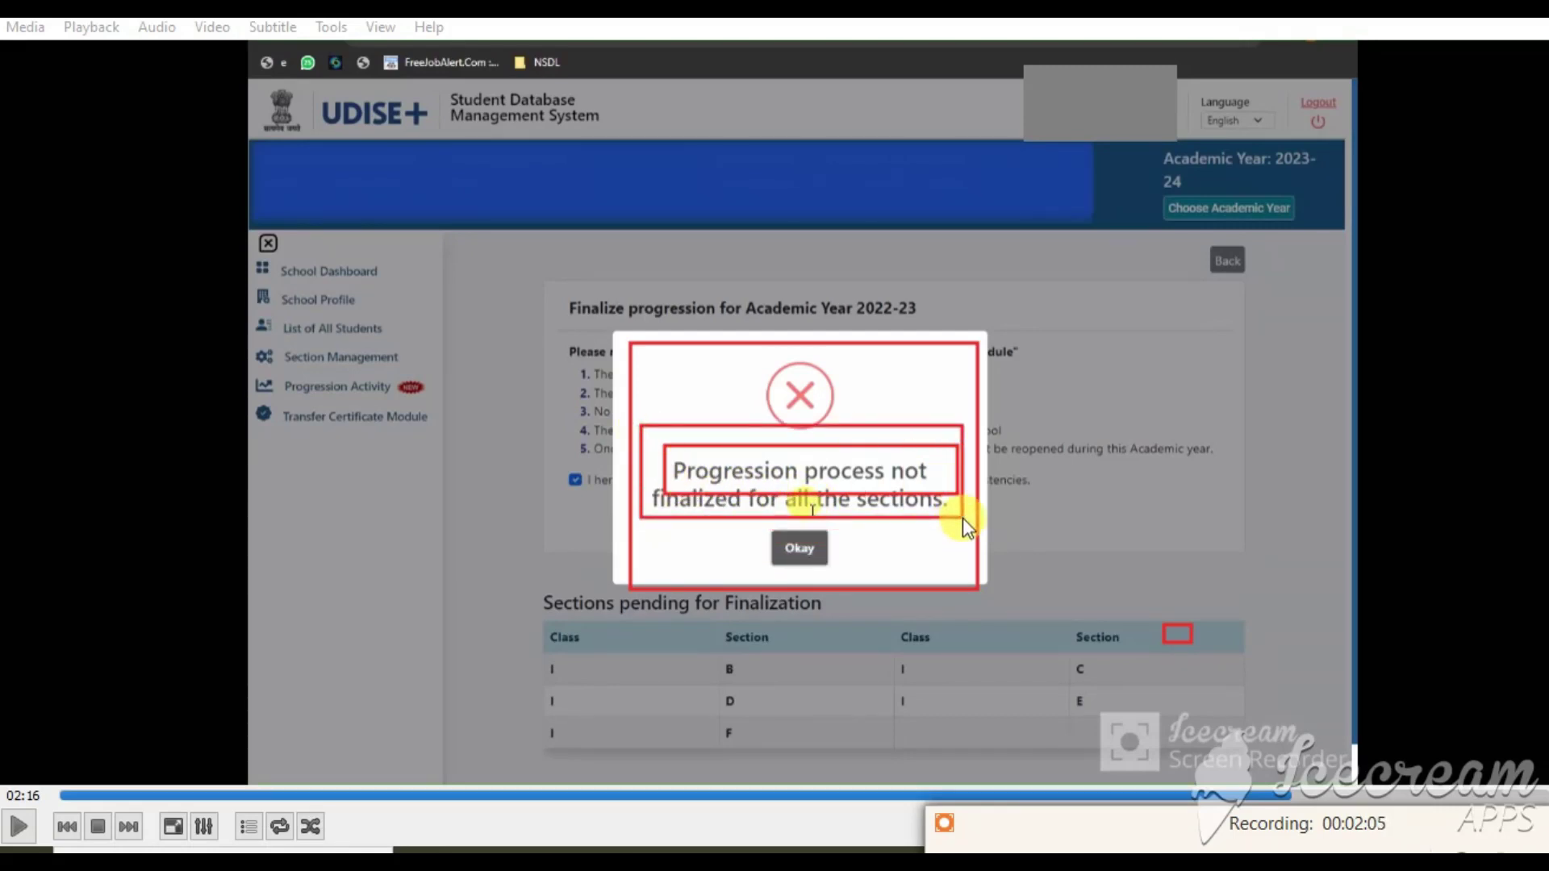
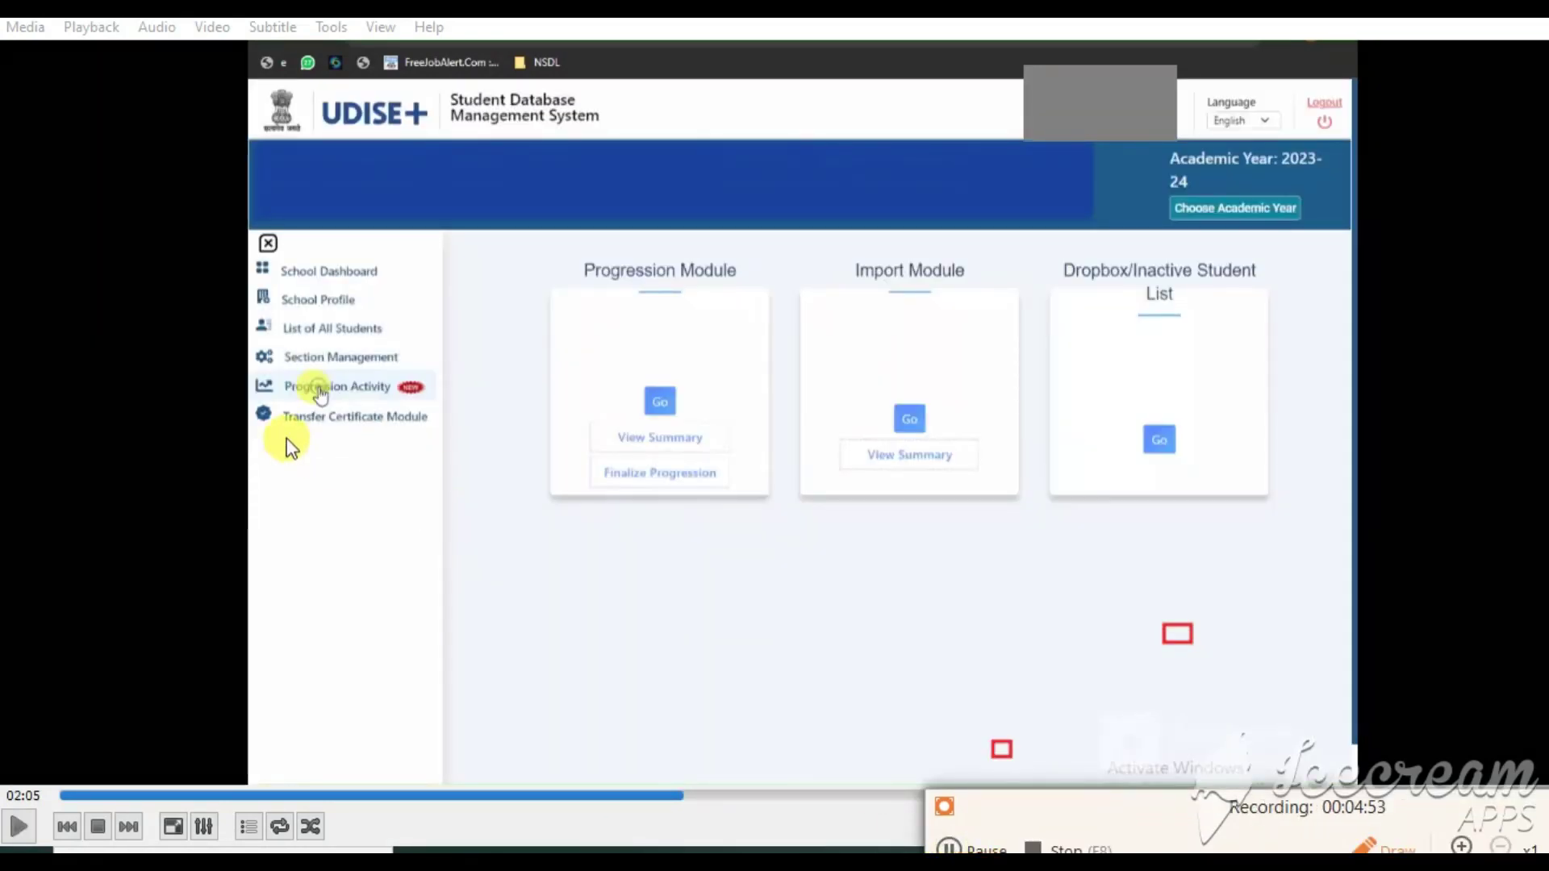
- Outline the Progression Activity entry and the Finalize Progression option in the Progression Module card
{"action": "left_click_drag", "start_coordinate": [273, 376], "coordinate": [429, 400]}
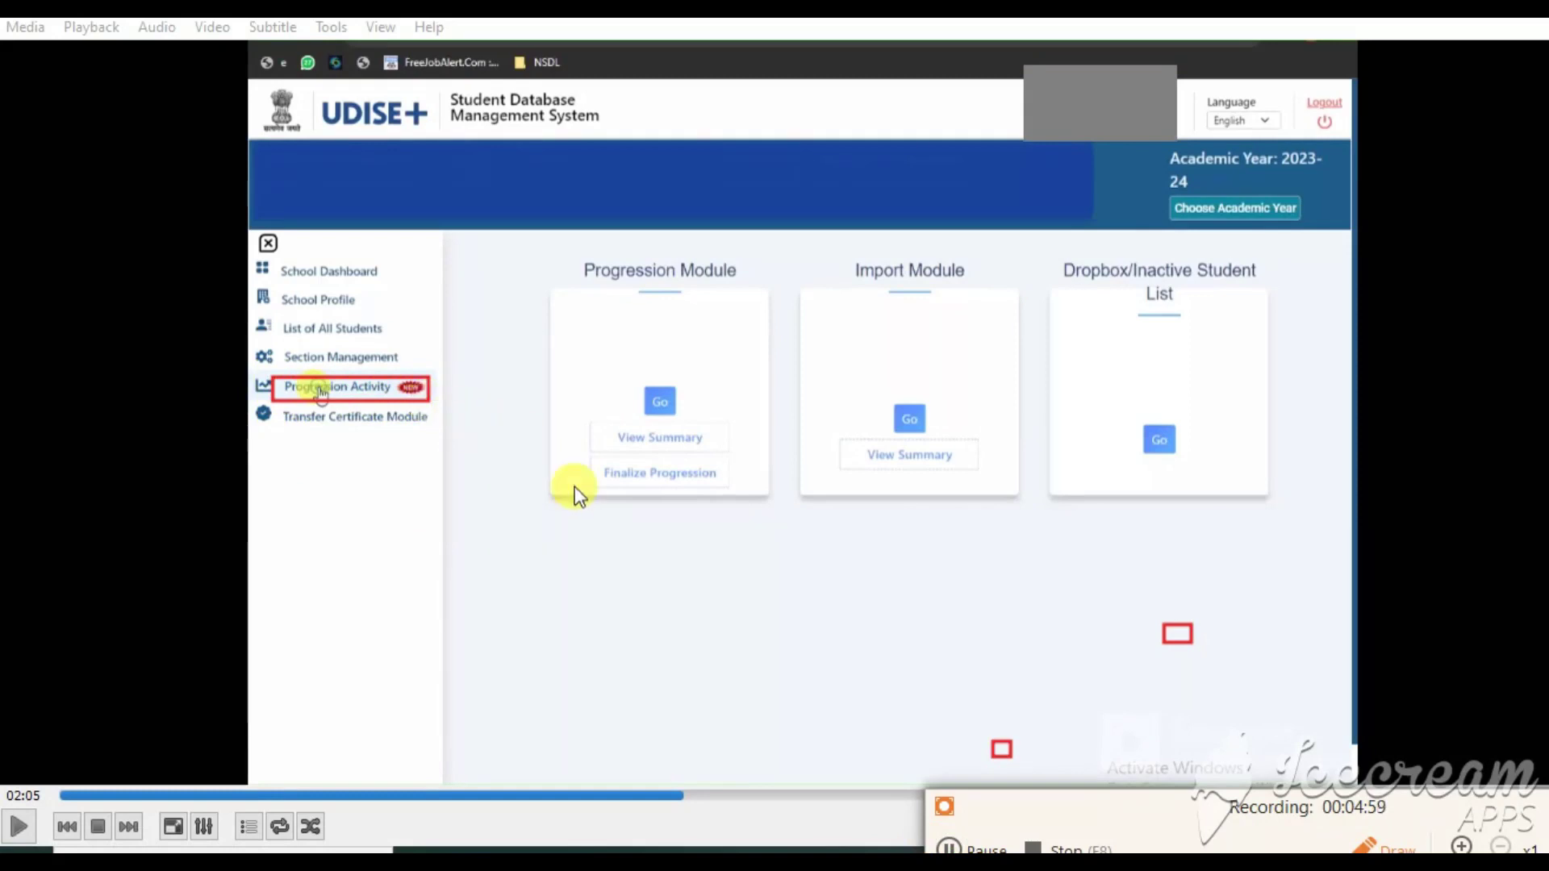
{"action": "left_click", "coordinate": [956, 847]}
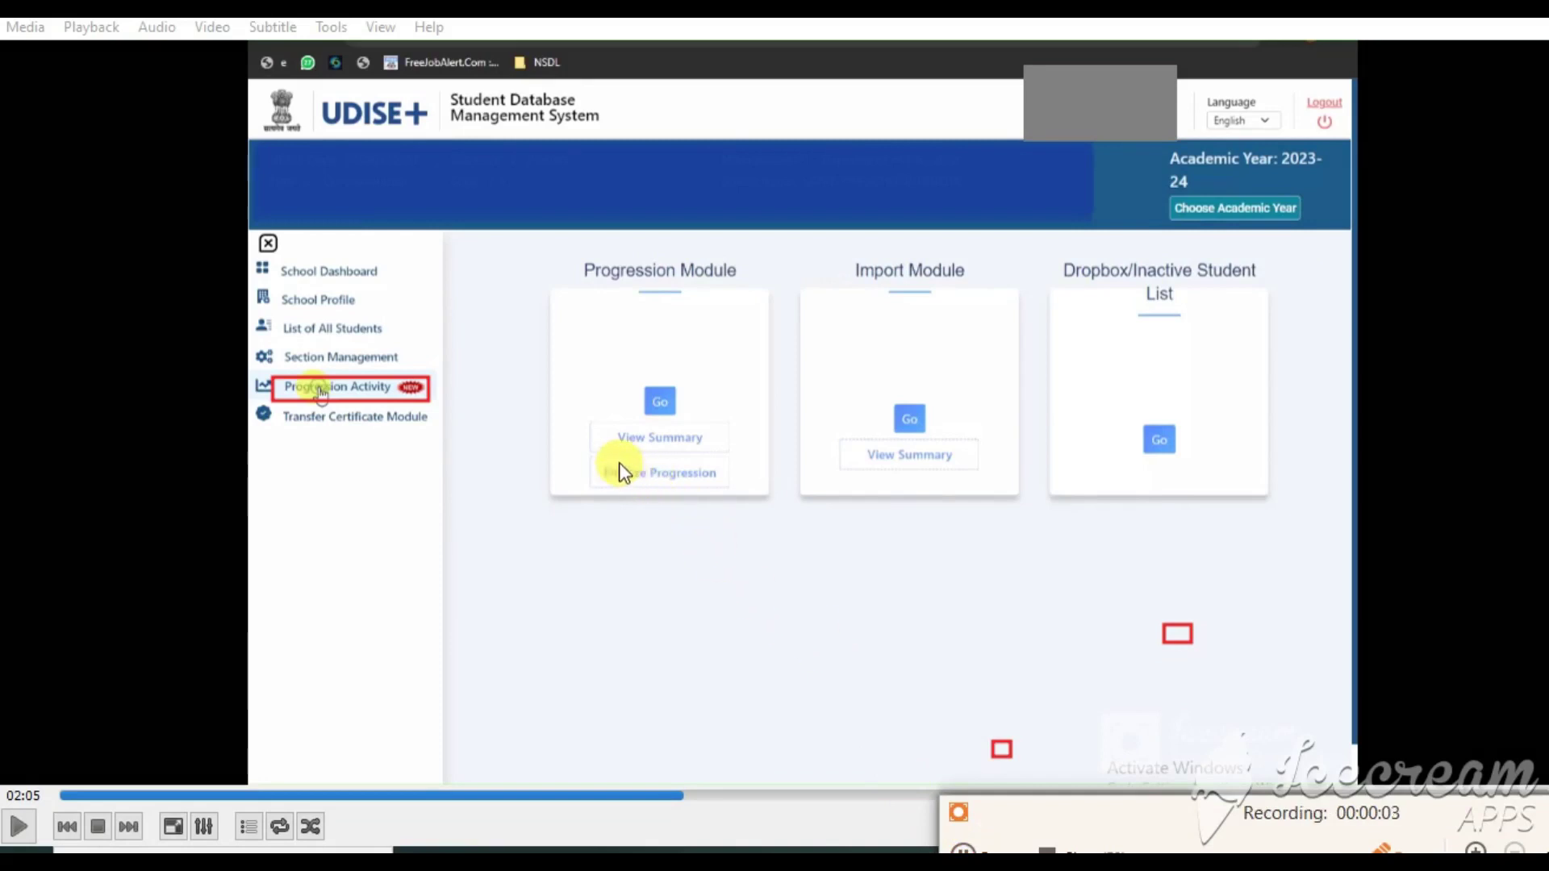
{"action": "left_click_drag", "start_coordinate": [692, 495], "coordinate": [735, 501]}
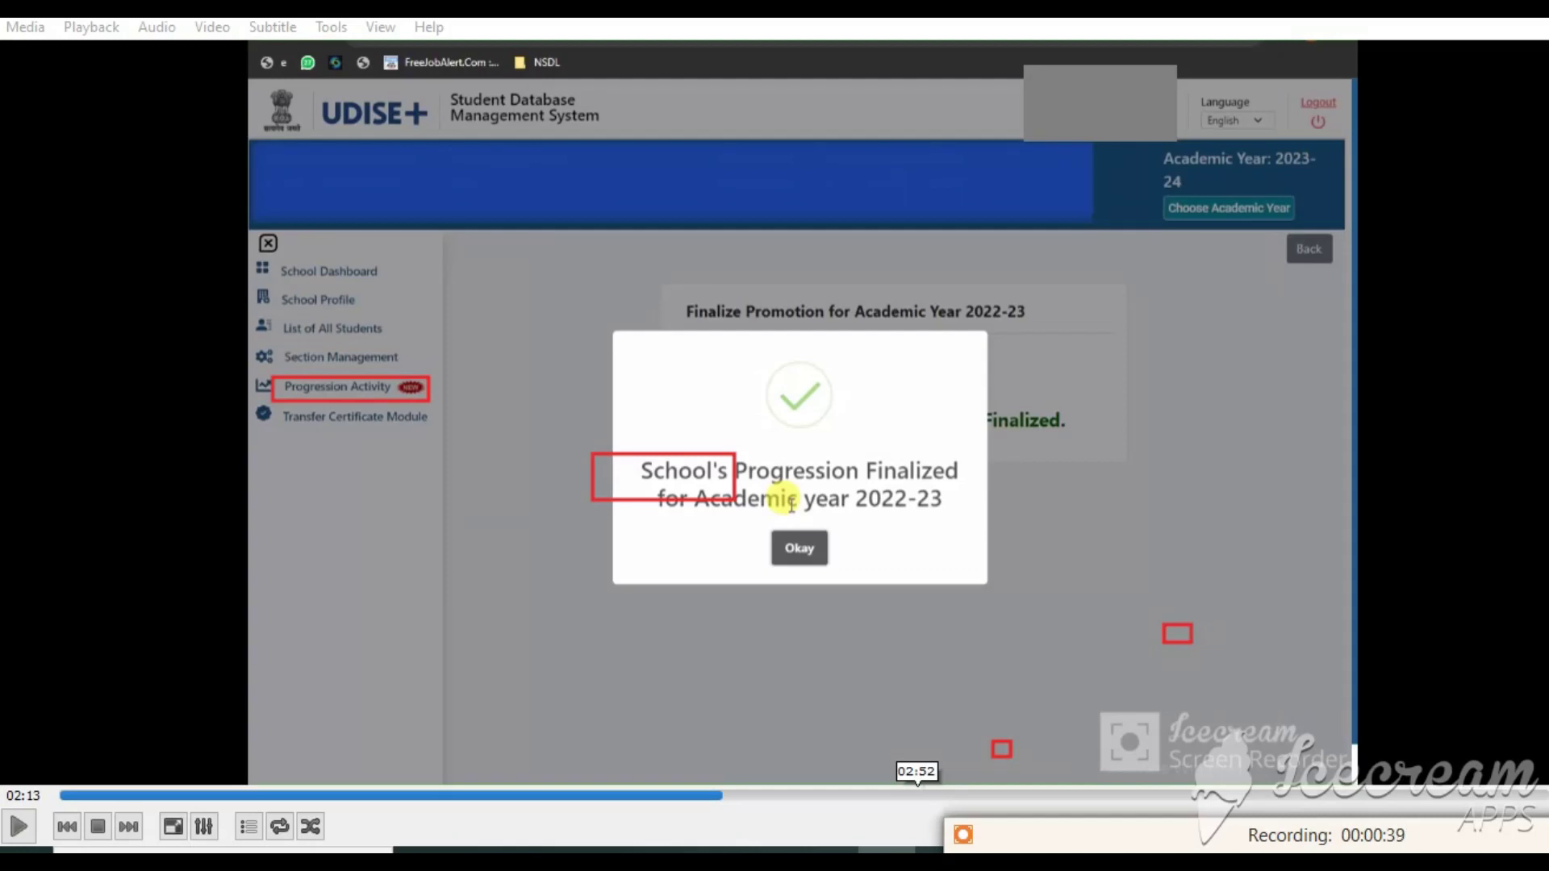
- Advance the video to the finalized promotion page and outline the Progression Activity and School Dashboard entries
{"action": "left_click", "coordinate": [756, 796]}
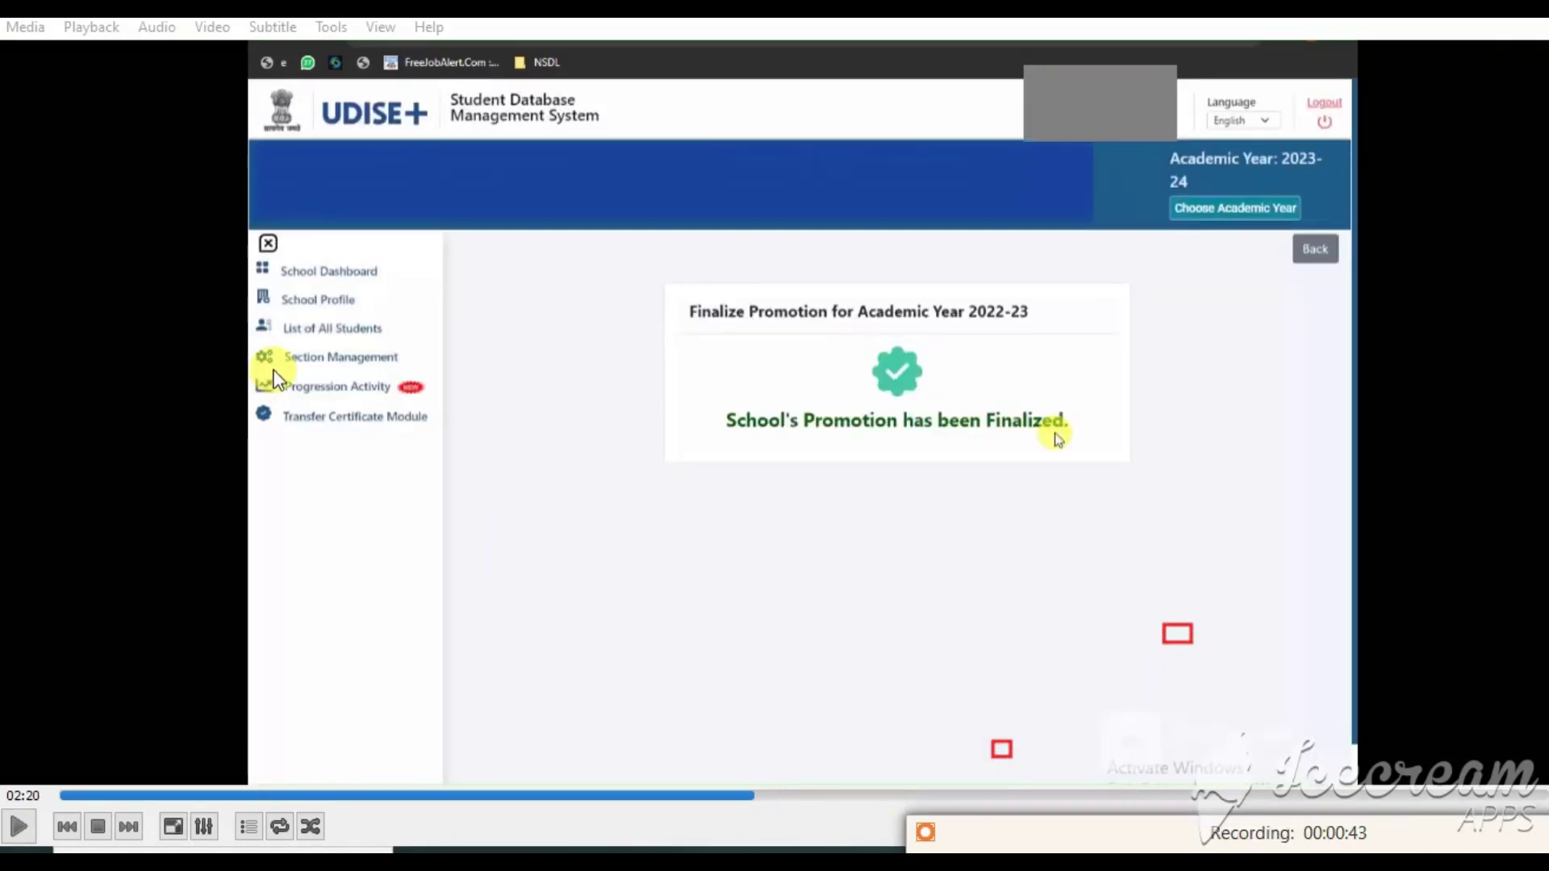
{"action": "left_click_drag", "start_coordinate": [274, 371], "coordinate": [453, 408]}
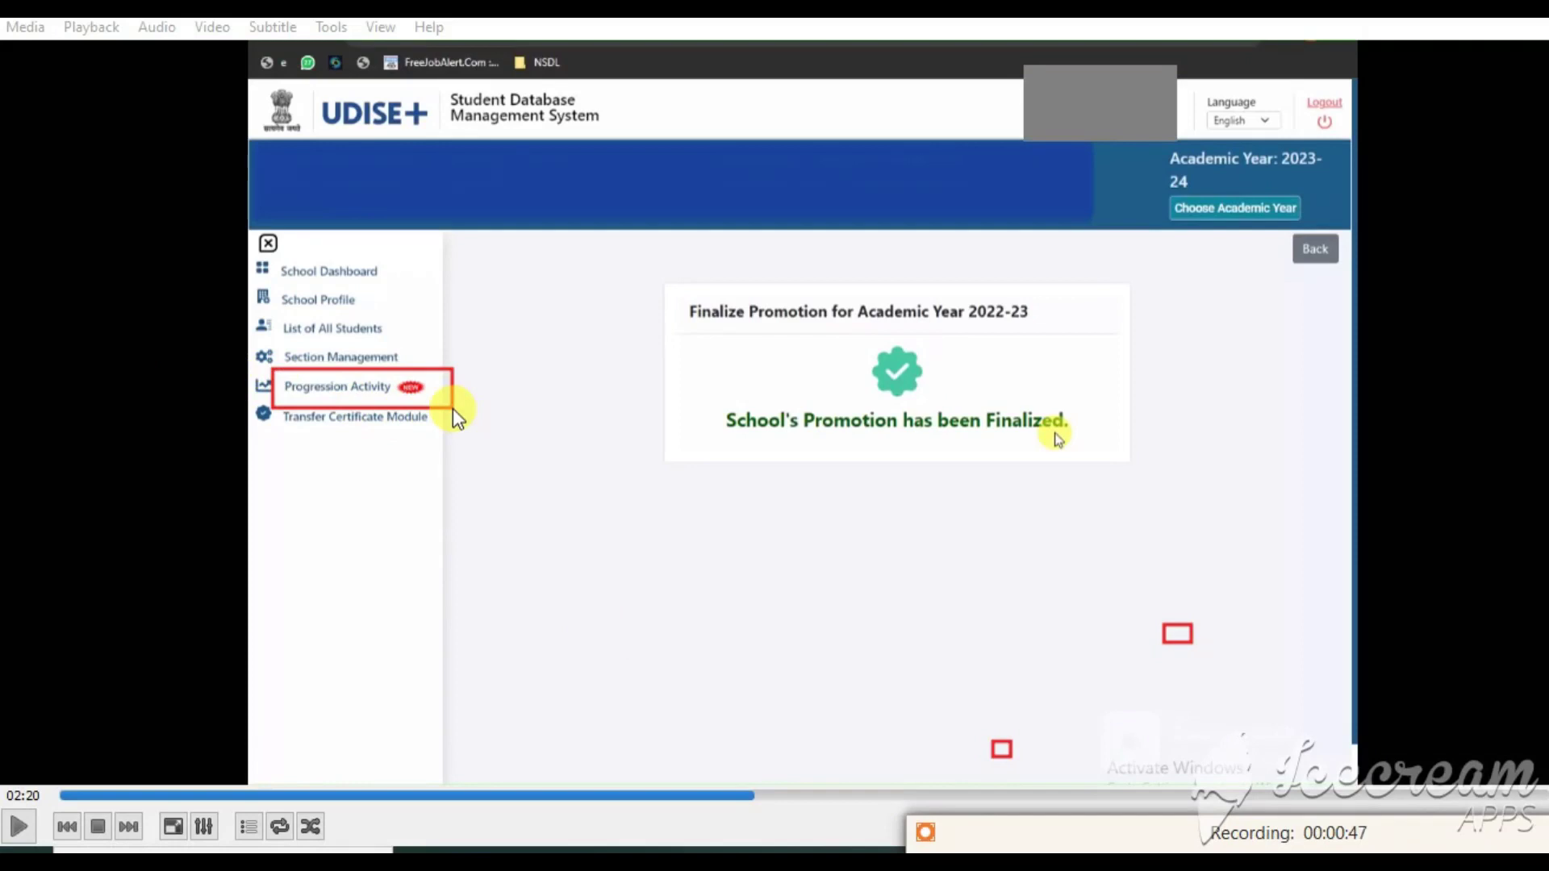
{"action": "left_click_drag", "start_coordinate": [277, 259], "coordinate": [398, 287]}
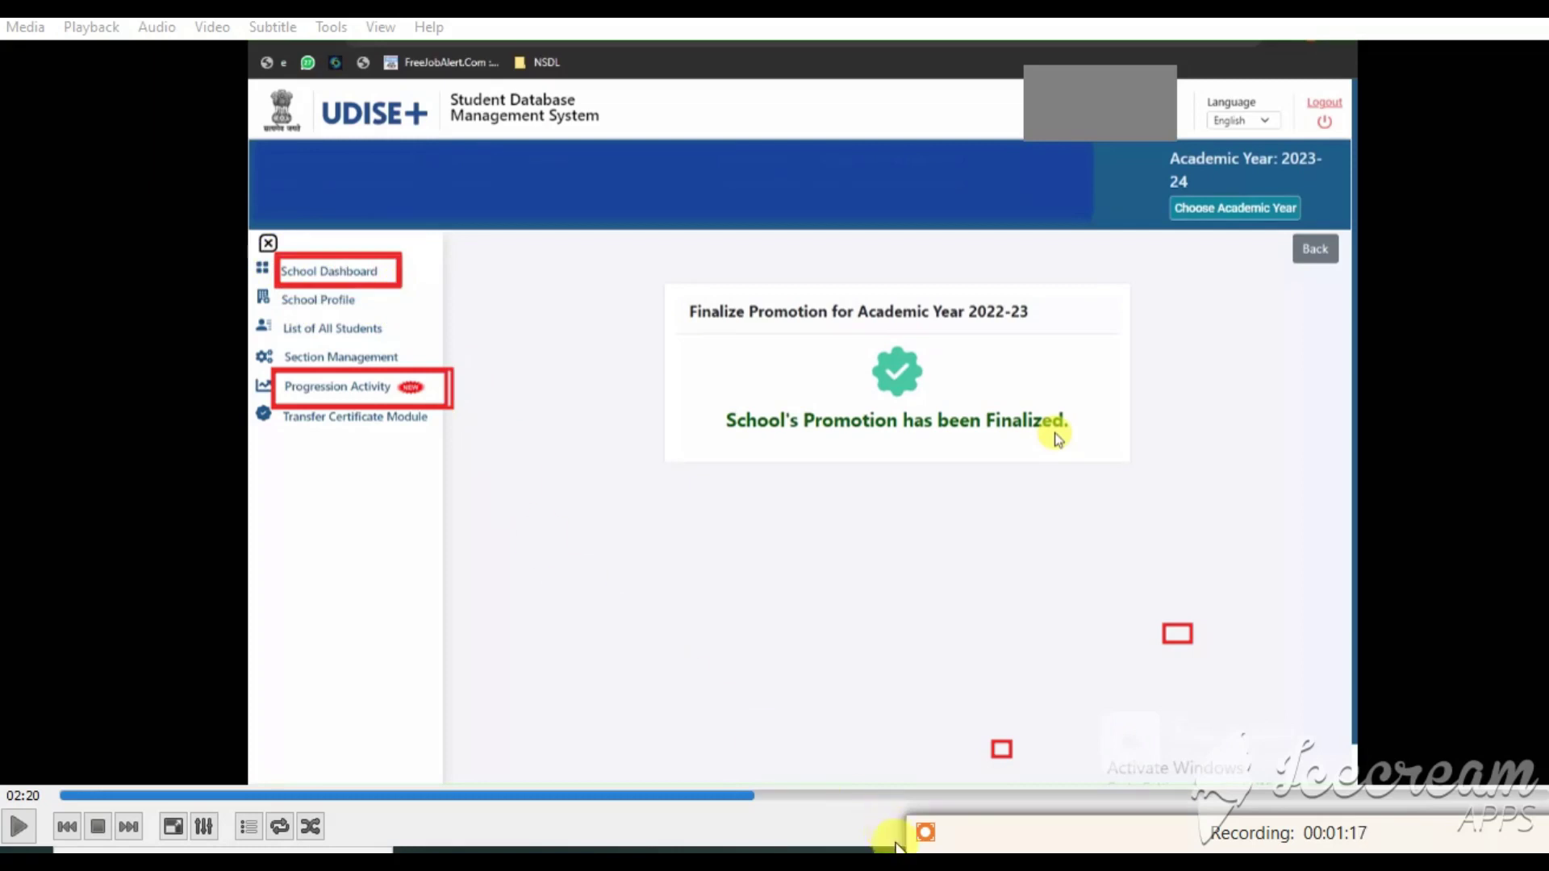
- Show the 2023-24 grade-wise school details in the video and outline classes II to V and their View/Manage links
{"action": "left_click", "coordinate": [892, 832]}
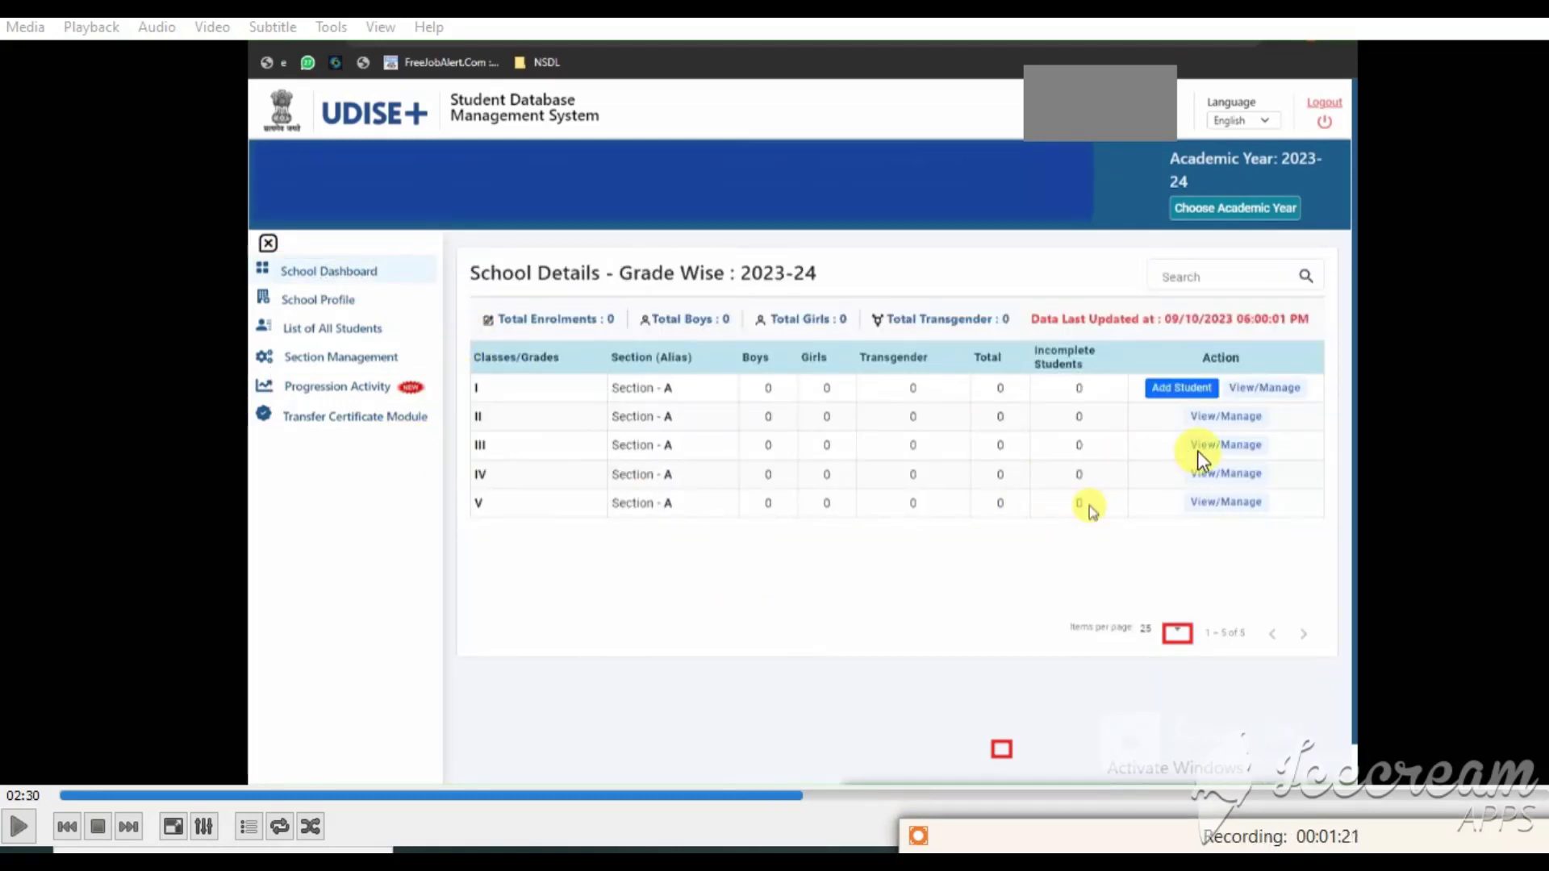
{"action": "left_click_drag", "start_coordinate": [1176, 408], "coordinate": [1218, 513]}
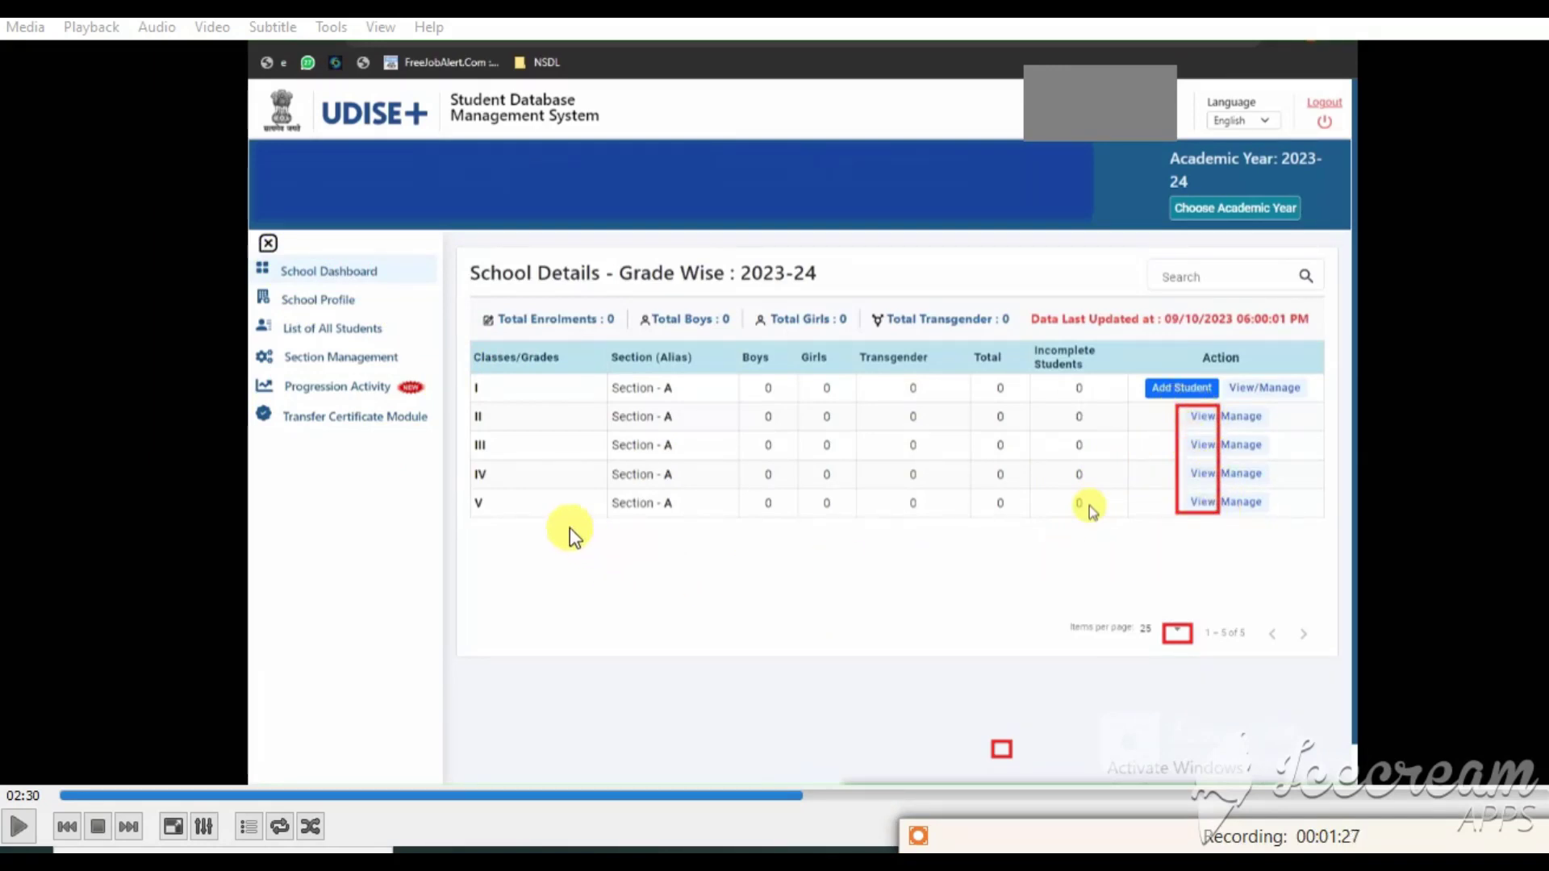
{"action": "left_click_drag", "start_coordinate": [468, 407], "coordinate": [513, 511]}
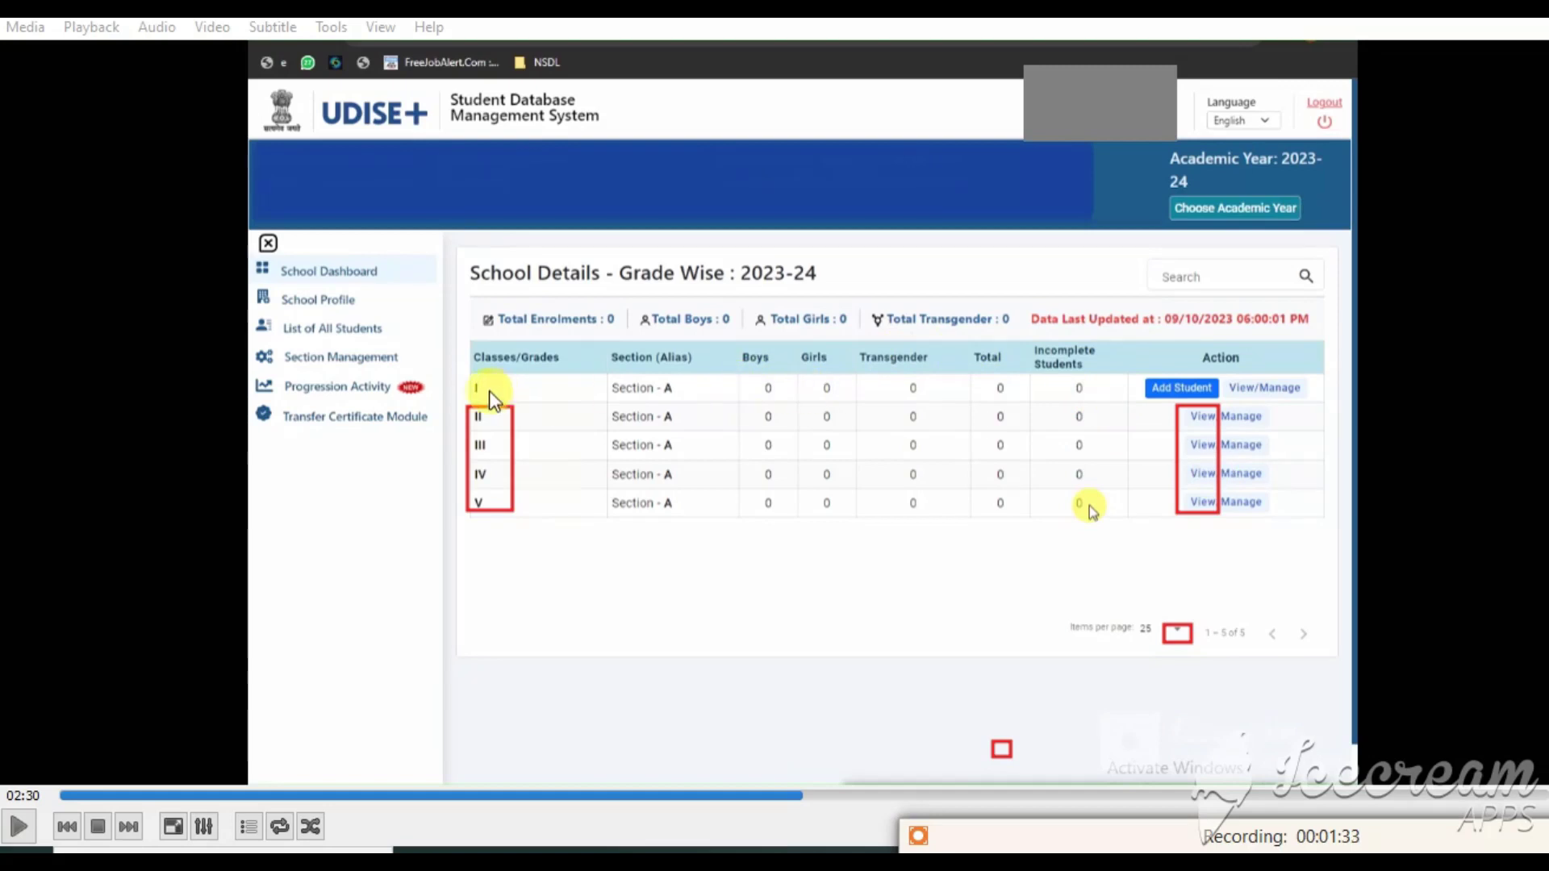
- Outline the class I row with its Add Student button, the class II to V rows, their View/Manage links and student count cells
{"action": "left_click_drag", "start_coordinate": [461, 370], "coordinate": [1285, 405]}
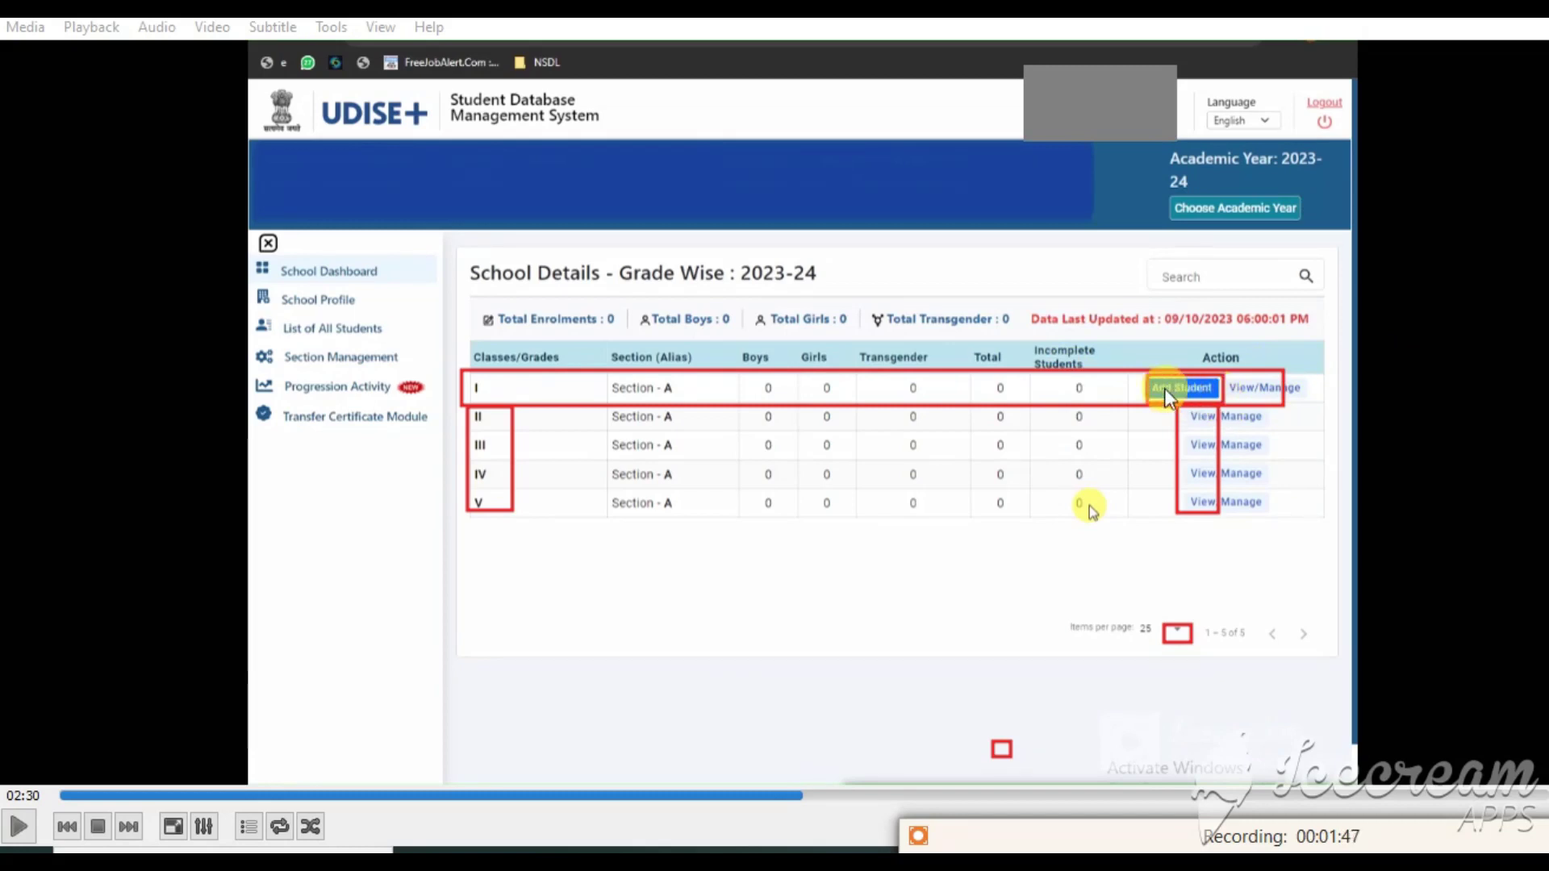
{"action": "left_click_drag", "start_coordinate": [1138, 376], "coordinate": [1227, 404]}
{"action": "mouse_move", "coordinate": [452, 403]}
{"action": "left_mouse_down"}
{"action": "mouse_move", "coordinate": [541, 452]}
{"action": "mouse_move", "coordinate": [1138, 560]}
{"action": "mouse_move", "coordinate": [1277, 547]}
{"action": "mouse_move", "coordinate": [1291, 526]}
{"action": "left_mouse_up"}
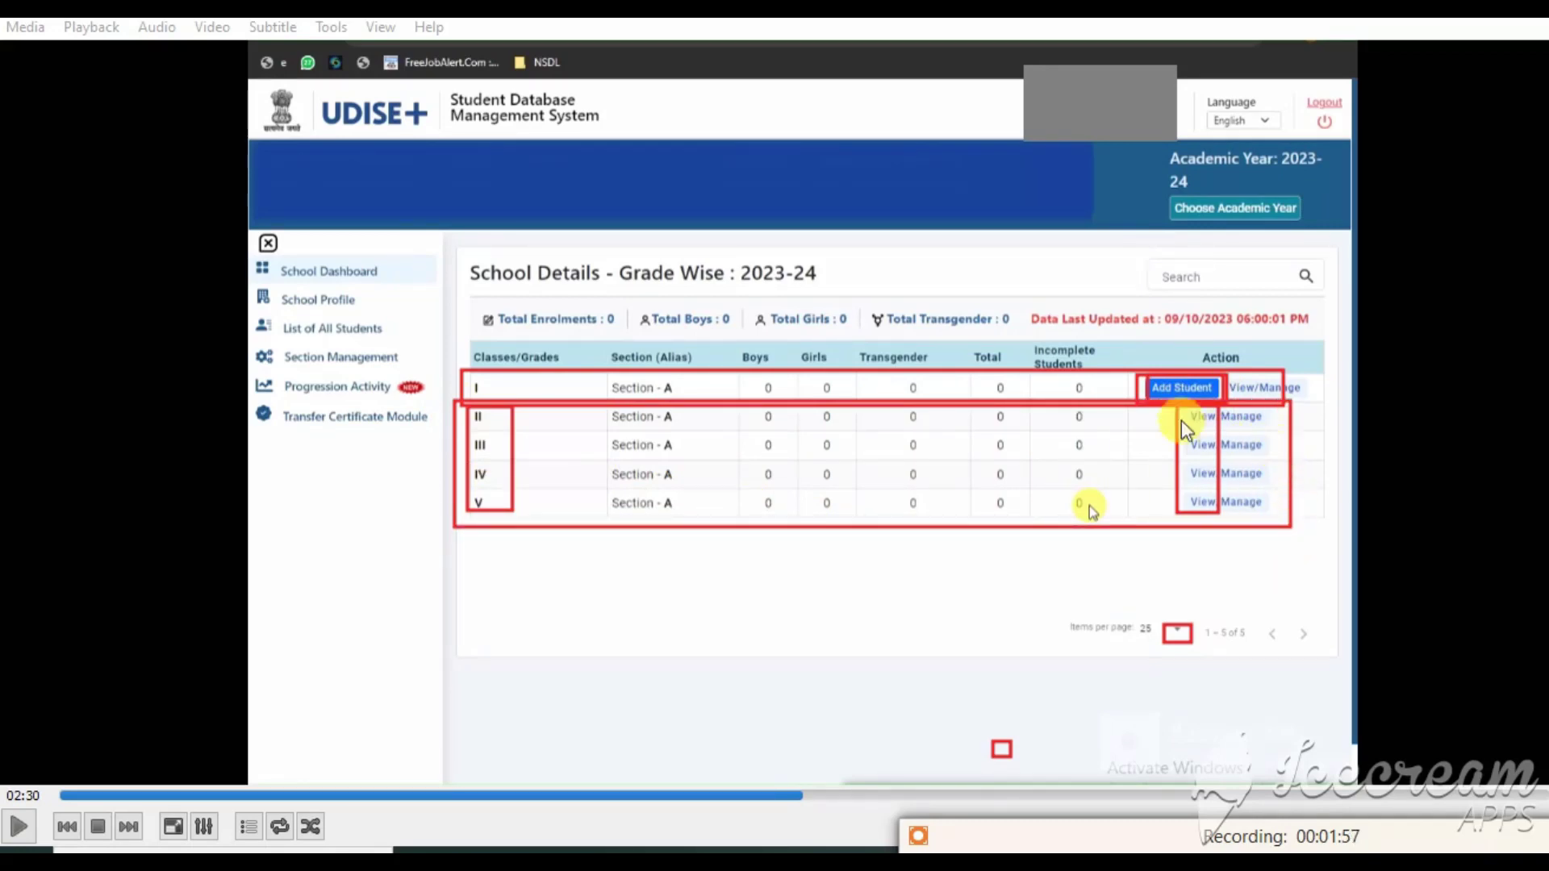
{"action": "left_click_drag", "start_coordinate": [1181, 407], "coordinate": [1223, 521]}
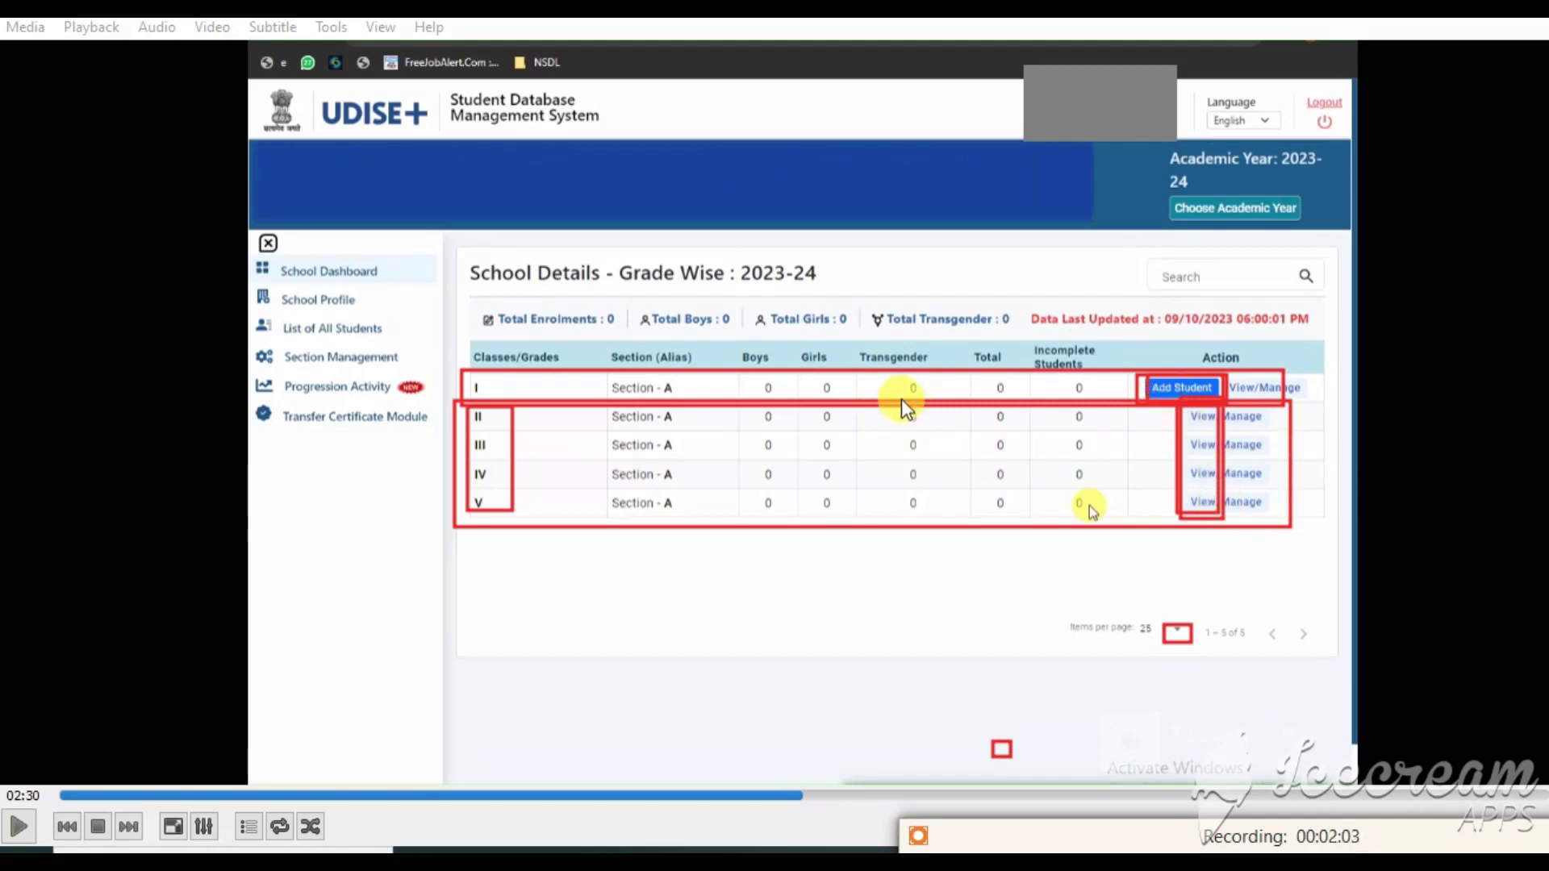
{"action": "left_click_drag", "start_coordinate": [902, 402], "coordinate": [1139, 518]}
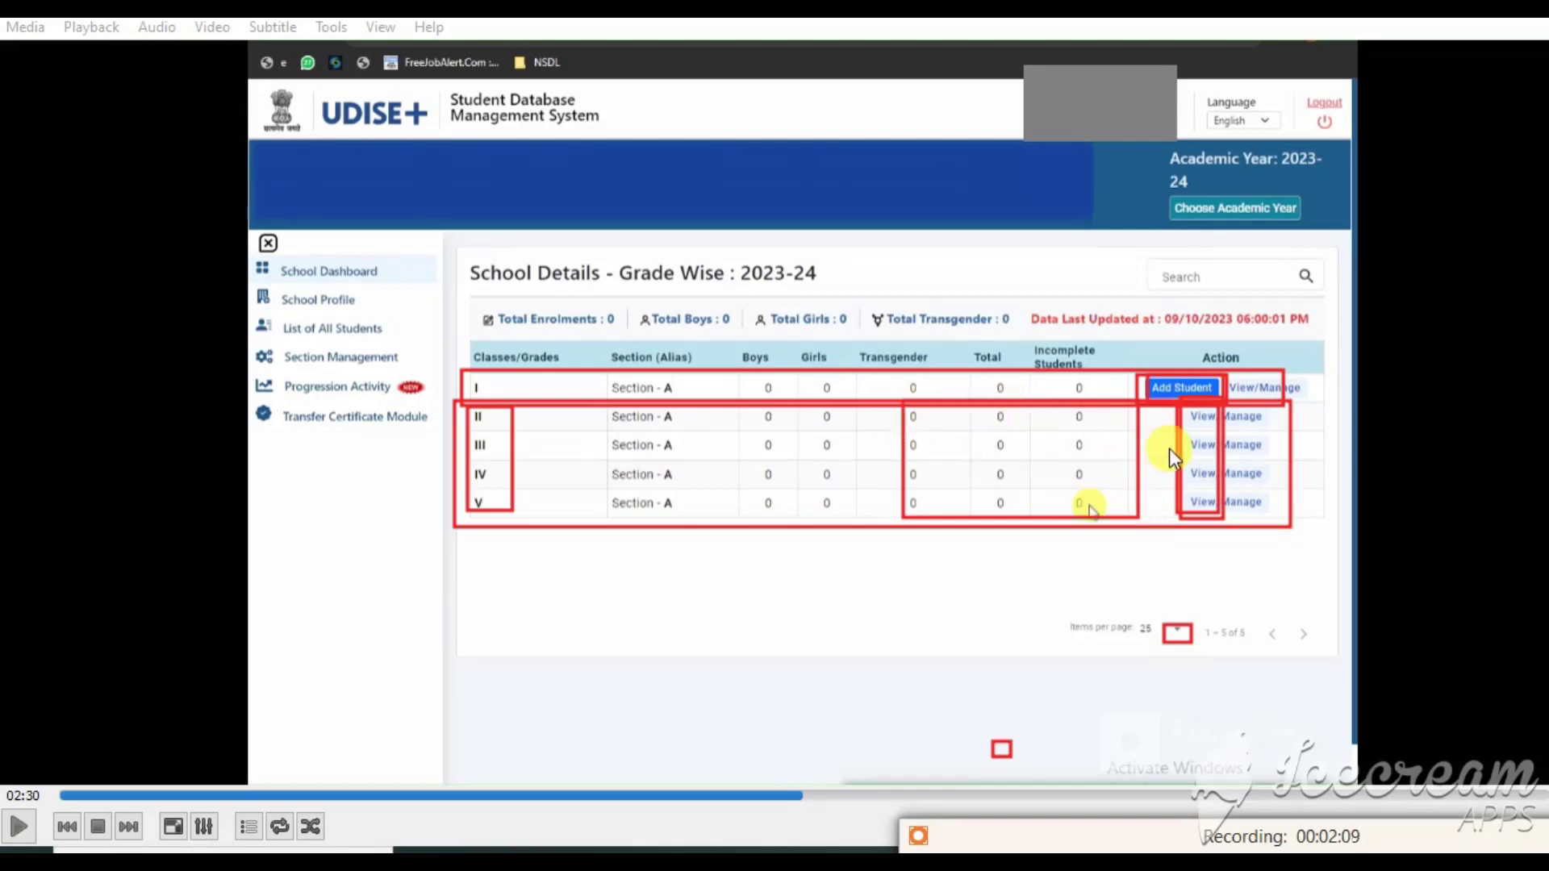
- Outline the class II to V View/Manage links and rows, the class I actions and the Progression Activity entry
{"action": "mouse_move", "coordinate": [1183, 414]}
{"action": "left_mouse_down"}
{"action": "mouse_move", "coordinate": [1248, 518]}
{"action": "mouse_move", "coordinate": [1272, 522]}
{"action": "left_mouse_up"}
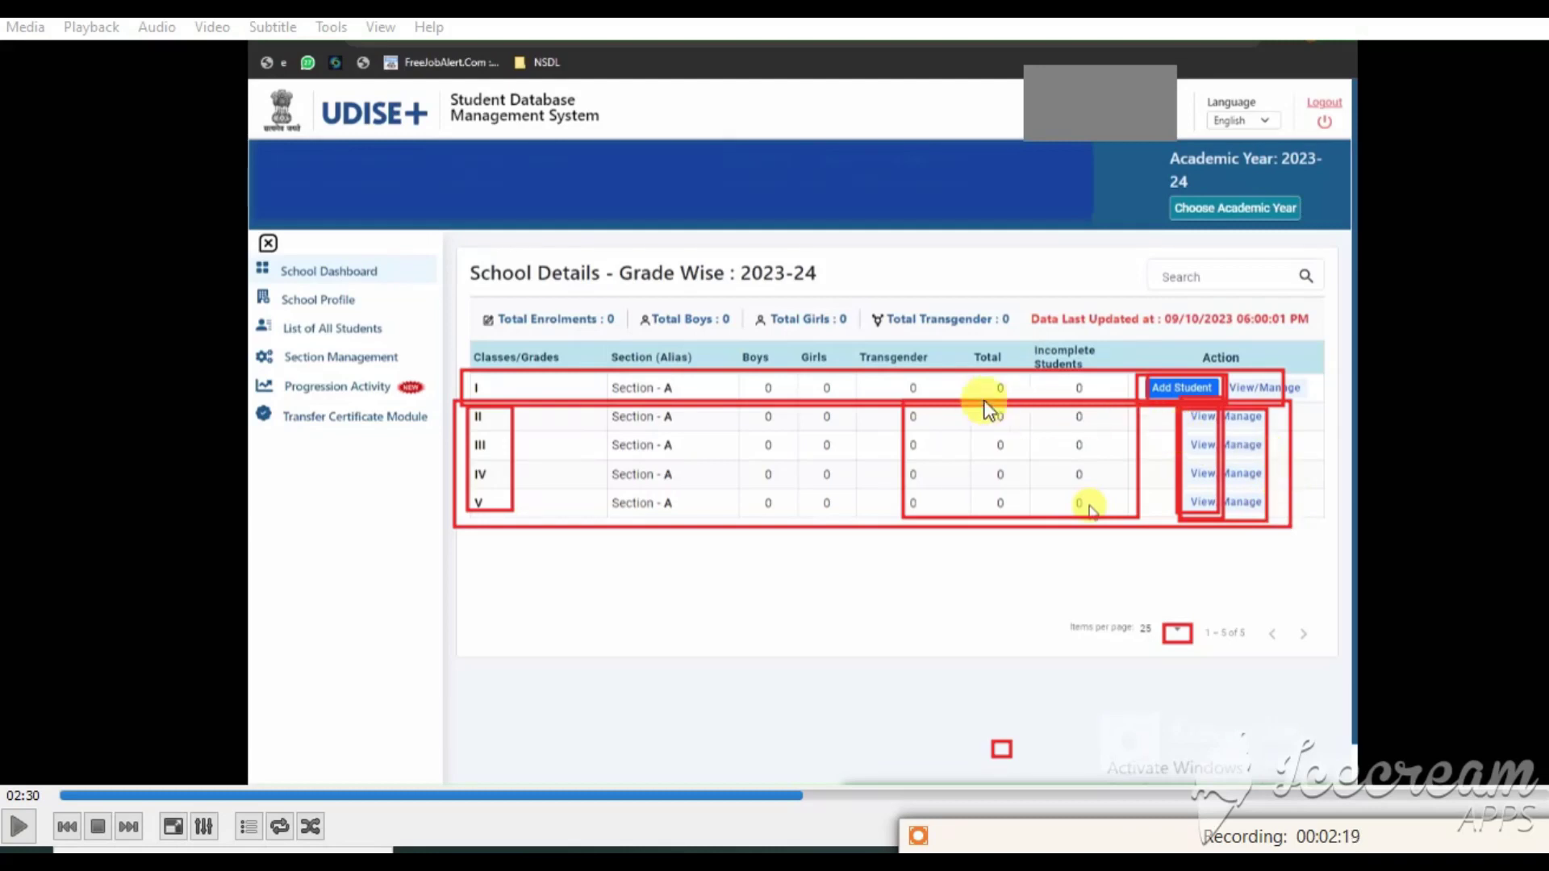
{"action": "mouse_move", "coordinate": [1135, 369]}
{"action": "left_mouse_down"}
{"action": "mouse_move", "coordinate": [1197, 399]}
{"action": "mouse_move", "coordinate": [1321, 415]}
{"action": "mouse_move", "coordinate": [1292, 419]}
{"action": "left_mouse_up"}
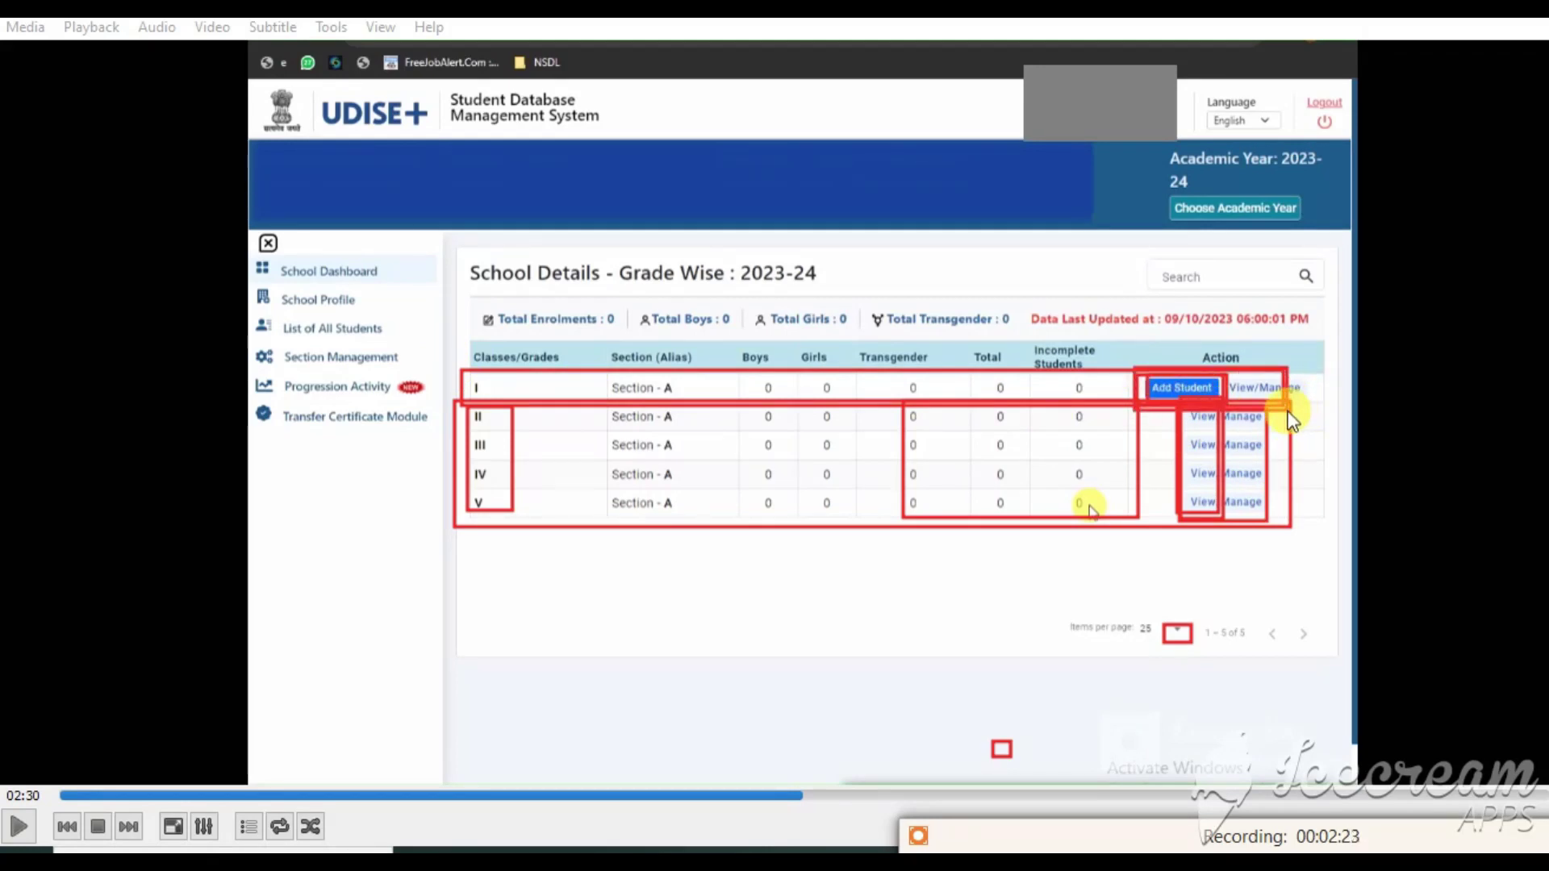
{"action": "left_click_drag", "start_coordinate": [465, 408], "coordinate": [476, 422]}
{"action": "left_click_drag", "start_coordinate": [491, 452], "coordinate": [510, 502]}
{"action": "left_click_drag", "start_coordinate": [276, 374], "coordinate": [450, 401]}
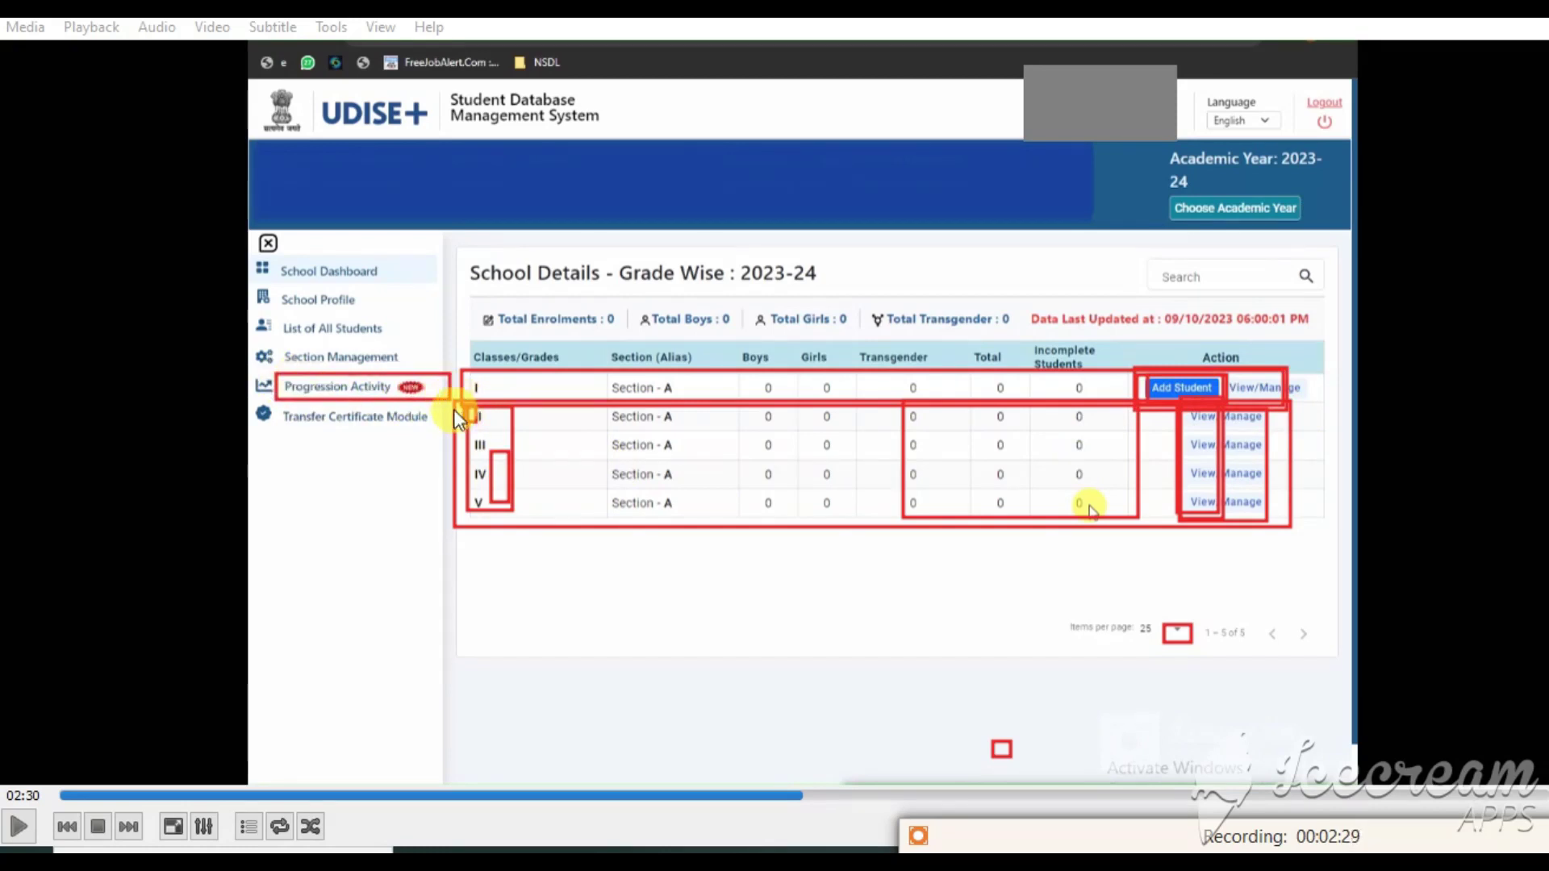
{"action": "mouse_move", "coordinate": [555, 445]}
{"action": "left_mouse_down"}
{"action": "mouse_move", "coordinate": [904, 506]}
{"action": "mouse_move", "coordinate": [1217, 540]}
{"action": "mouse_move", "coordinate": [1277, 526]}
{"action": "left_mouse_up"}
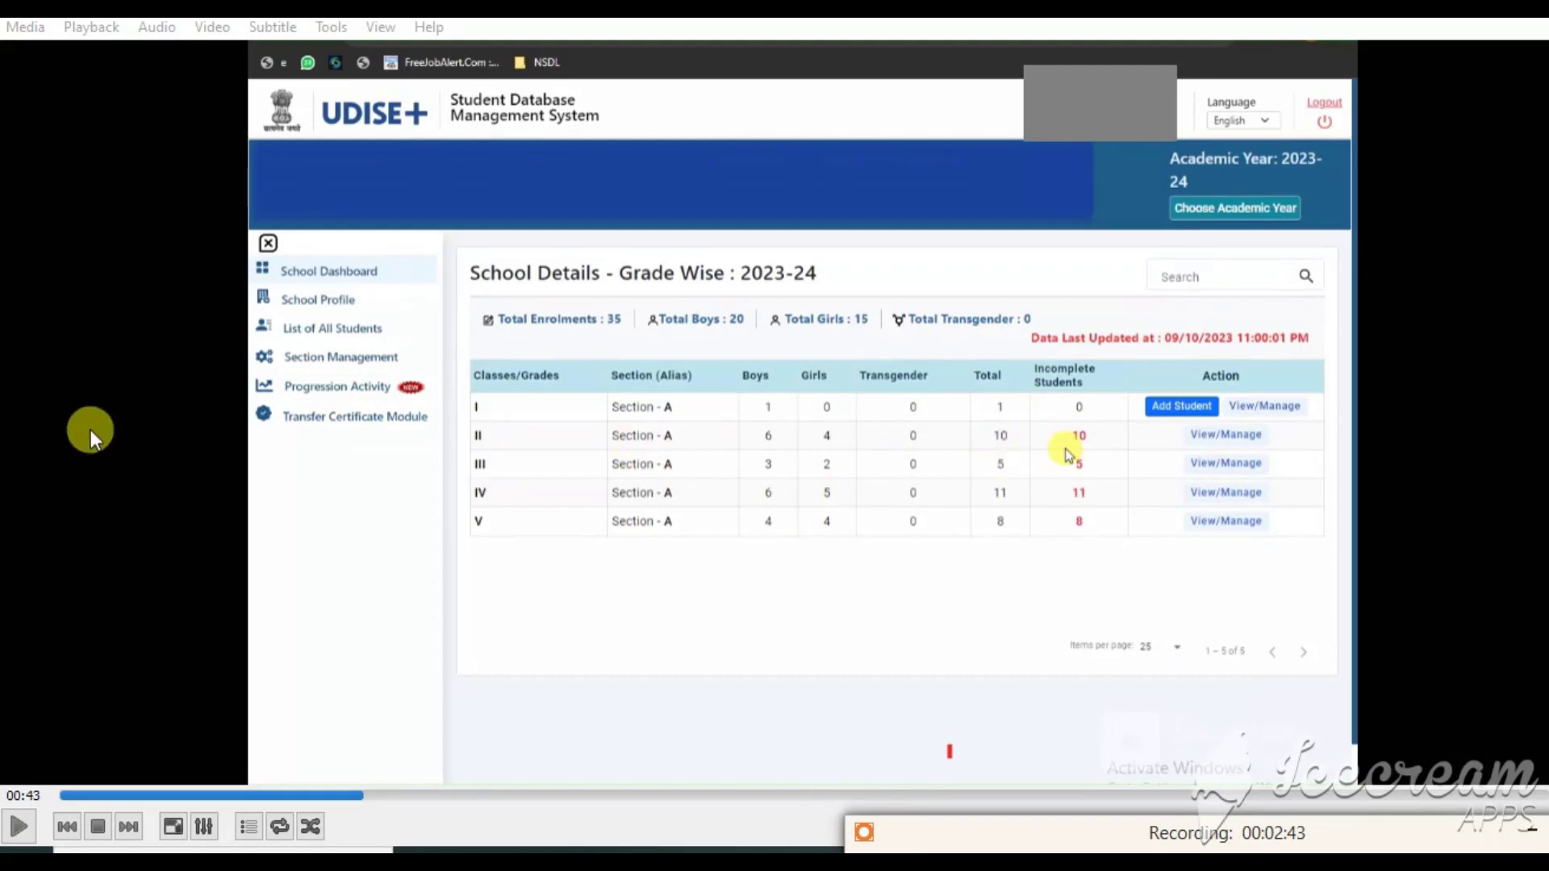
- Show the populated 2023-24 school details and outline School Dashboard plus the Total and Incomplete Students counts for classes II to V
{"action": "left_click_drag", "start_coordinate": [313, 264], "coordinate": [409, 277]}
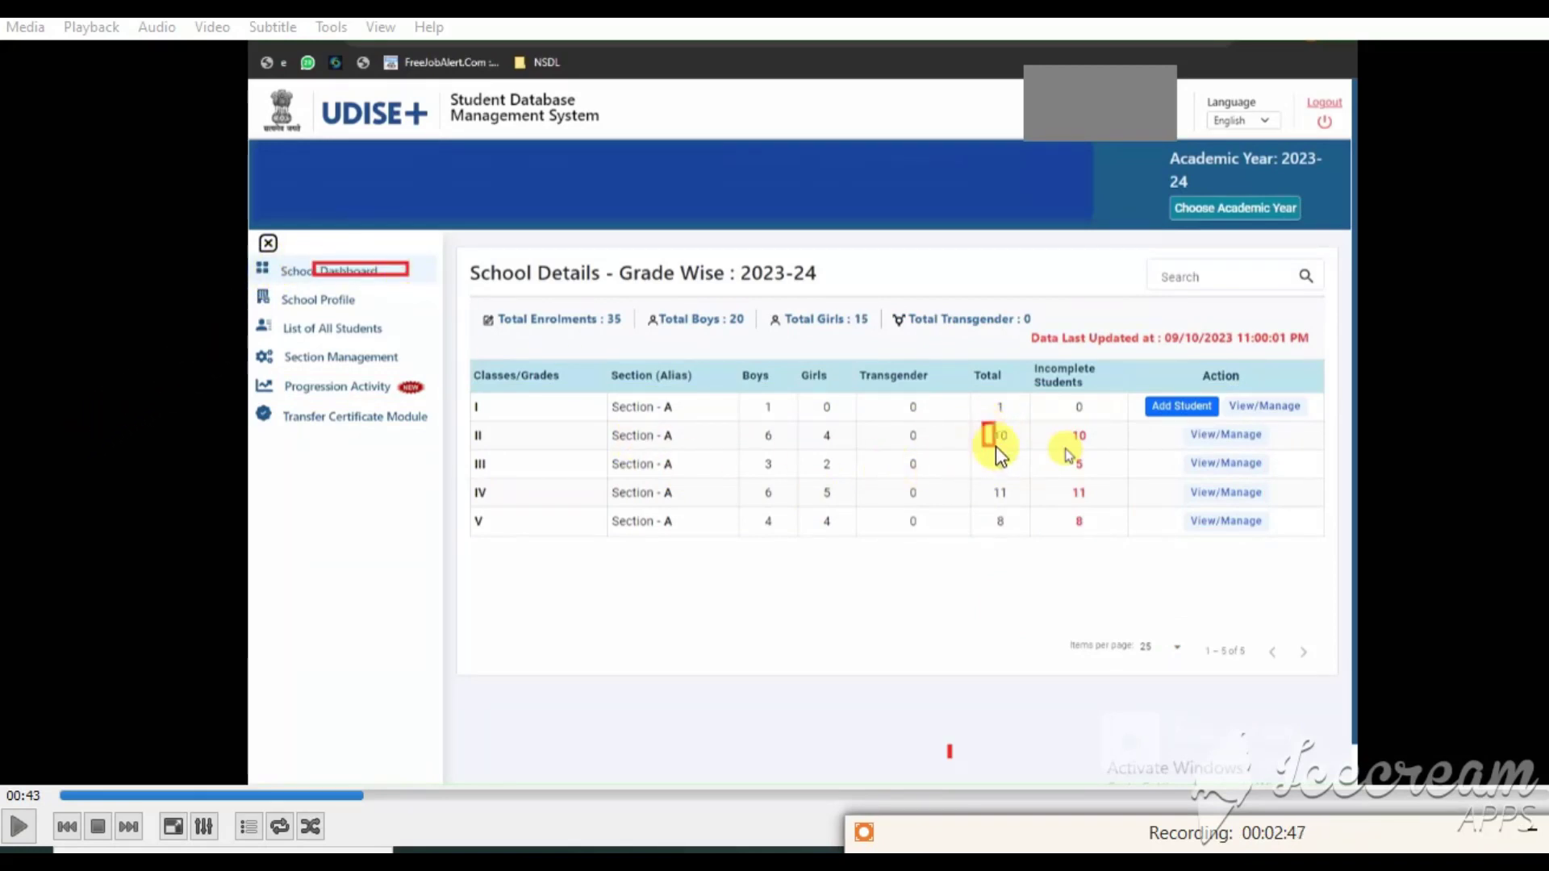
{"action": "left_click_drag", "start_coordinate": [983, 424], "coordinate": [1023, 545]}
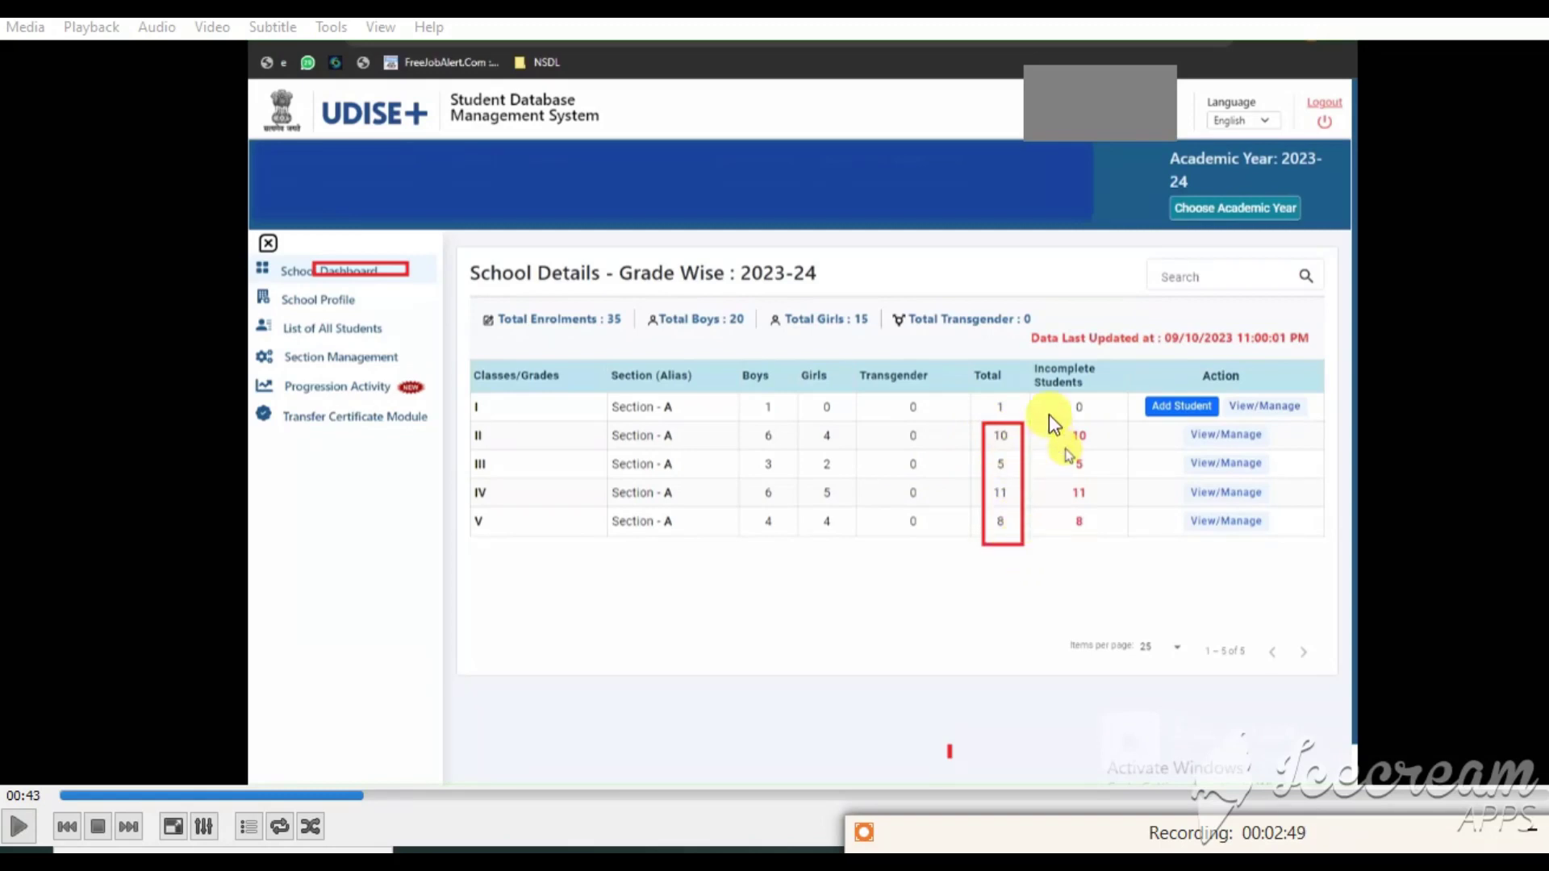
{"action": "mouse_move", "coordinate": [1049, 414]}
{"action": "left_mouse_down"}
{"action": "mouse_move", "coordinate": [1083, 452]}
{"action": "mouse_move", "coordinate": [1110, 554]}
{"action": "left_mouse_up"}
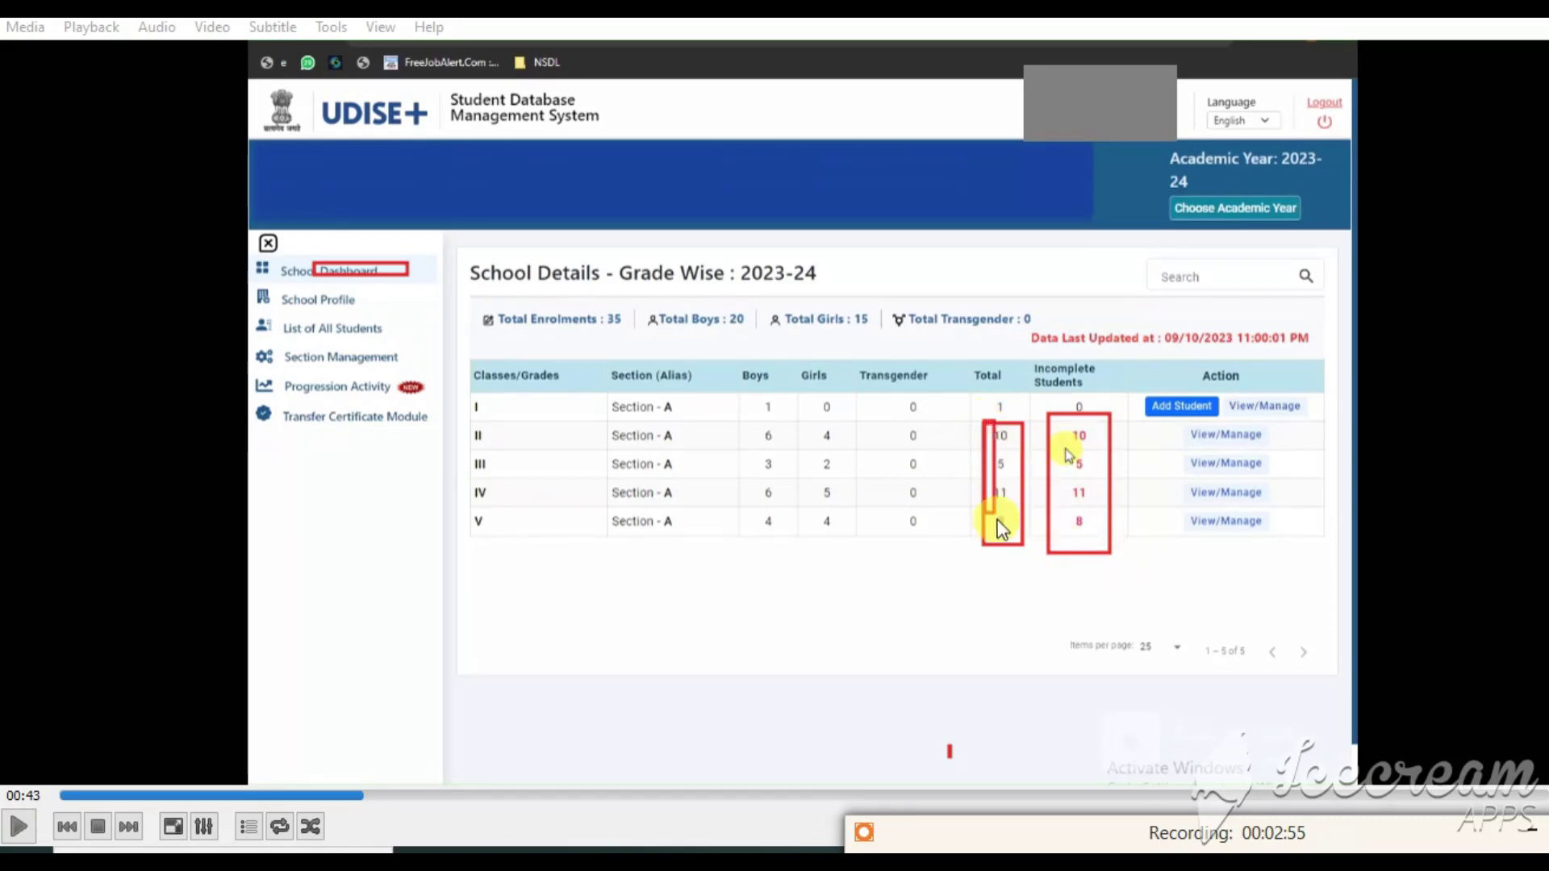
{"action": "left_click_drag", "start_coordinate": [1055, 420], "coordinate": [1117, 544]}
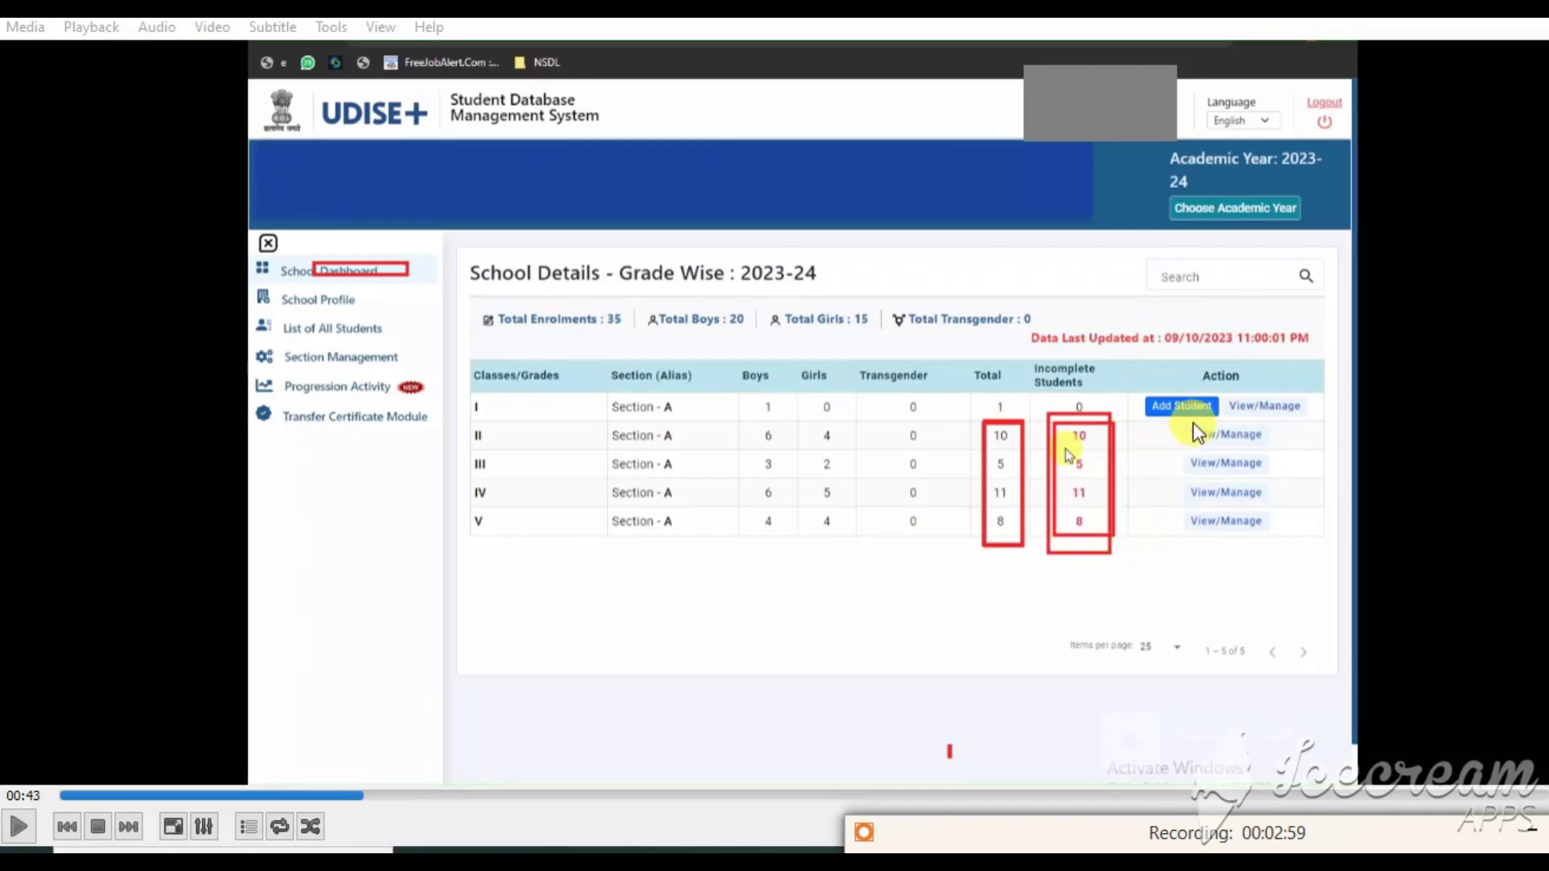
- Outline the View/Manage links of classes II to V, the class I Add Student button and the block of counts and actions
{"action": "left_click_drag", "start_coordinate": [1173, 422], "coordinate": [1286, 453]}
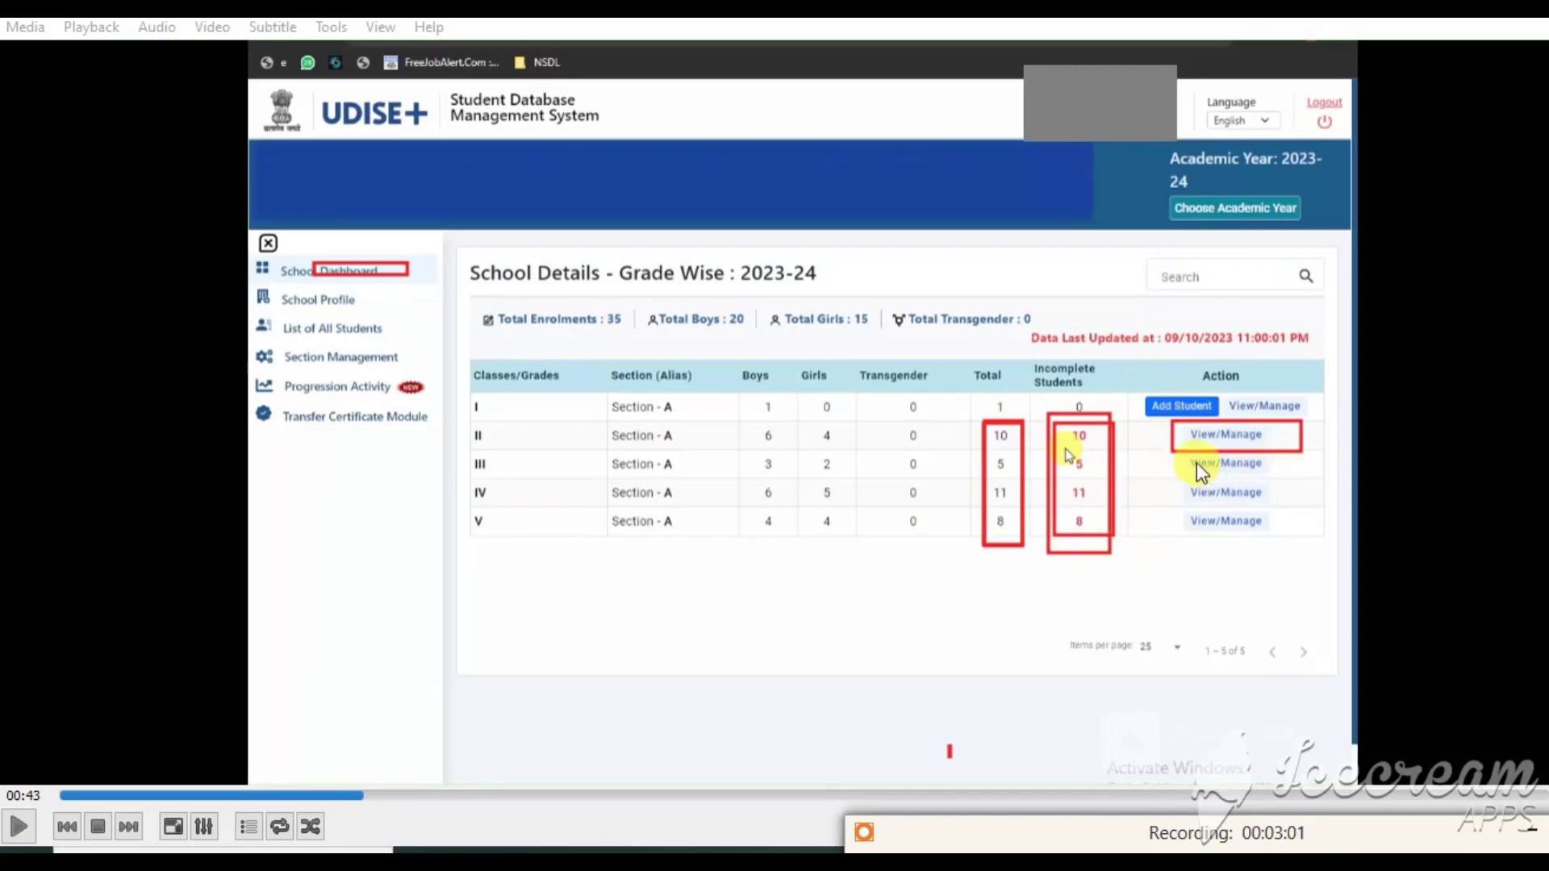
{"action": "mouse_move", "coordinate": [1181, 455]}
{"action": "left_mouse_down"}
{"action": "mouse_move", "coordinate": [1273, 467]}
{"action": "mouse_move", "coordinate": [1280, 536]}
{"action": "left_mouse_up"}
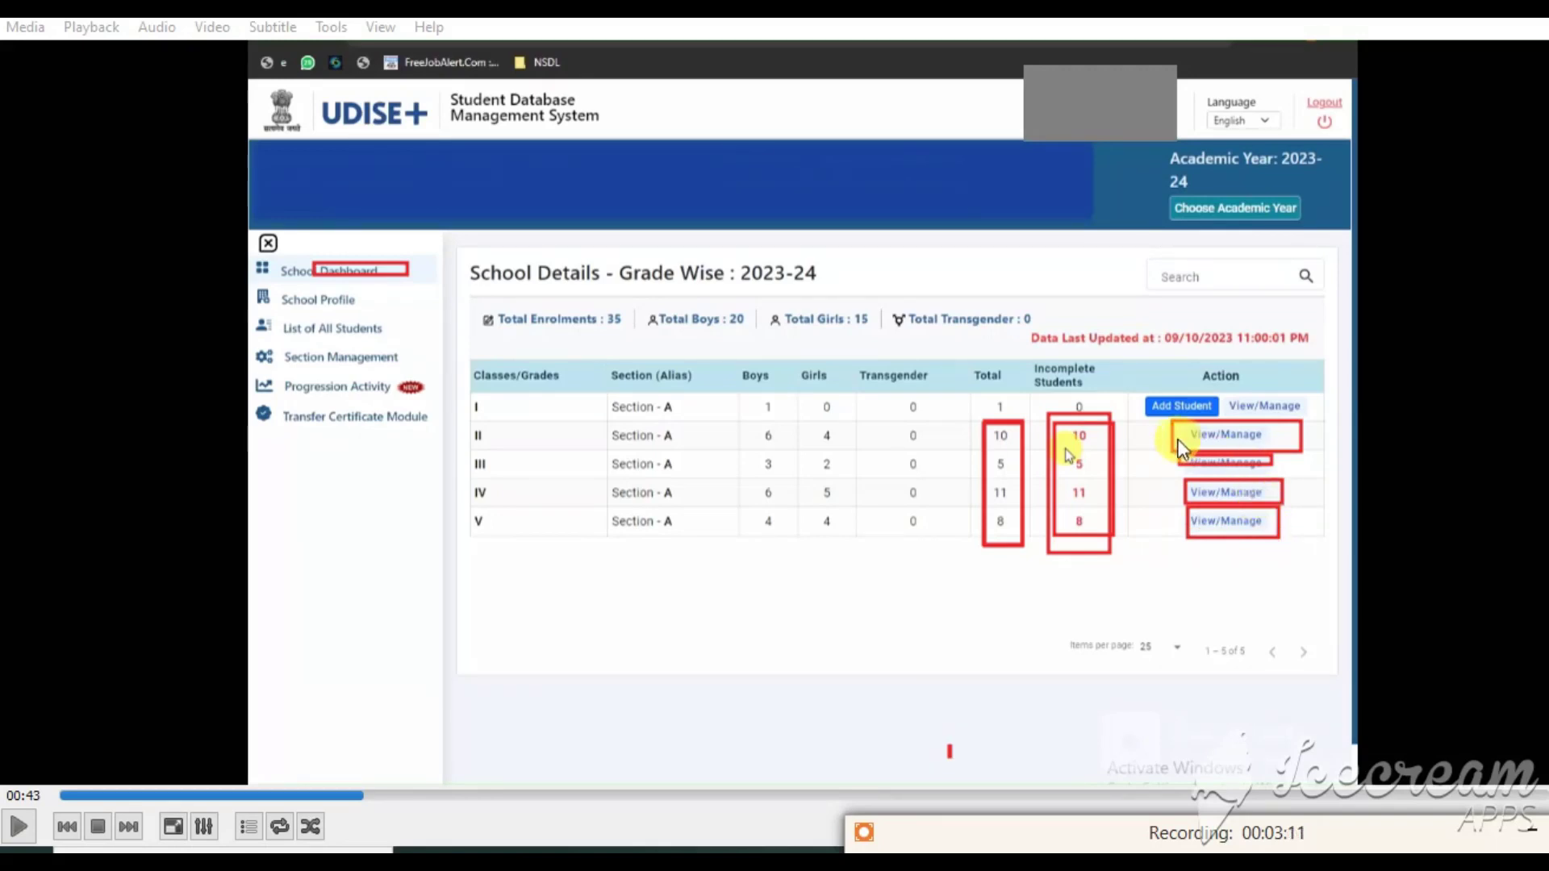
{"action": "left_click_drag", "start_coordinate": [1169, 452], "coordinate": [1294, 539]}
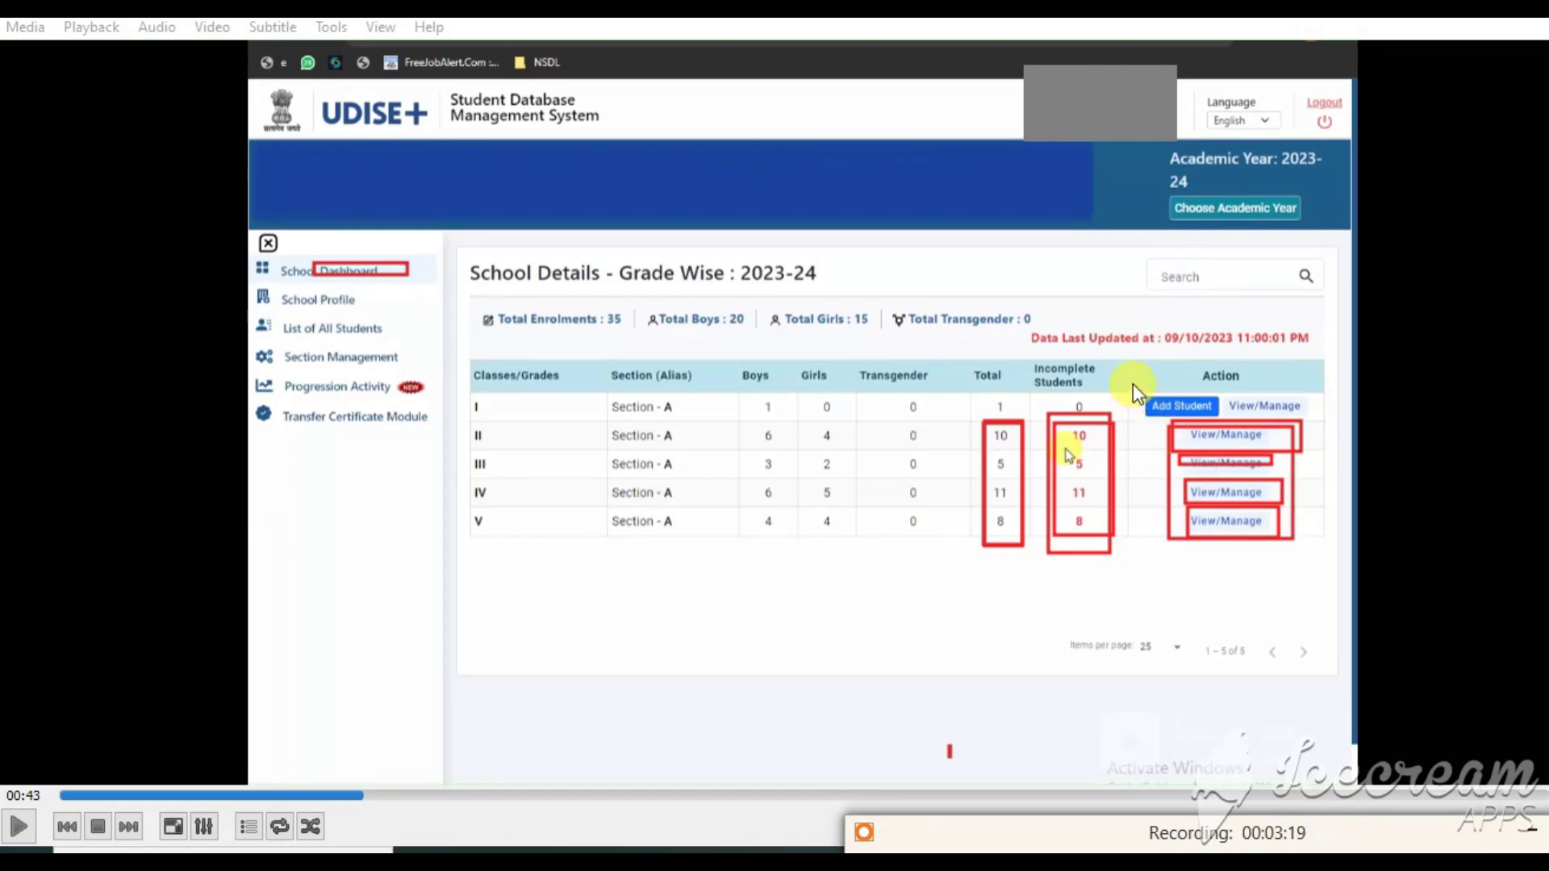
{"action": "left_click_drag", "start_coordinate": [1133, 384], "coordinate": [1224, 427]}
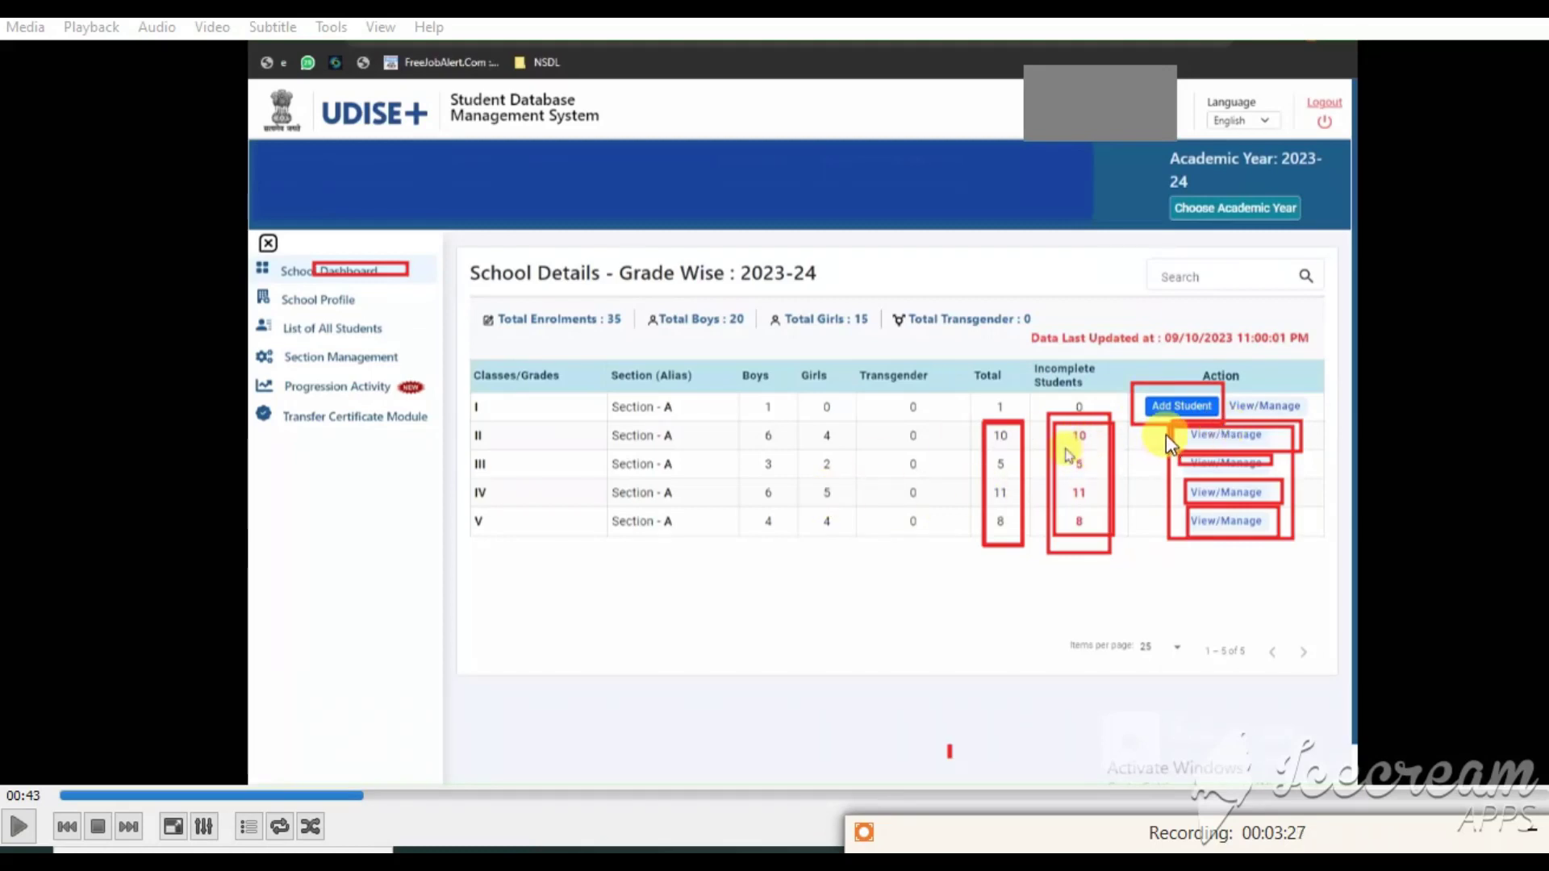
{"action": "left_click_drag", "start_coordinate": [1162, 421], "coordinate": [1270, 529]}
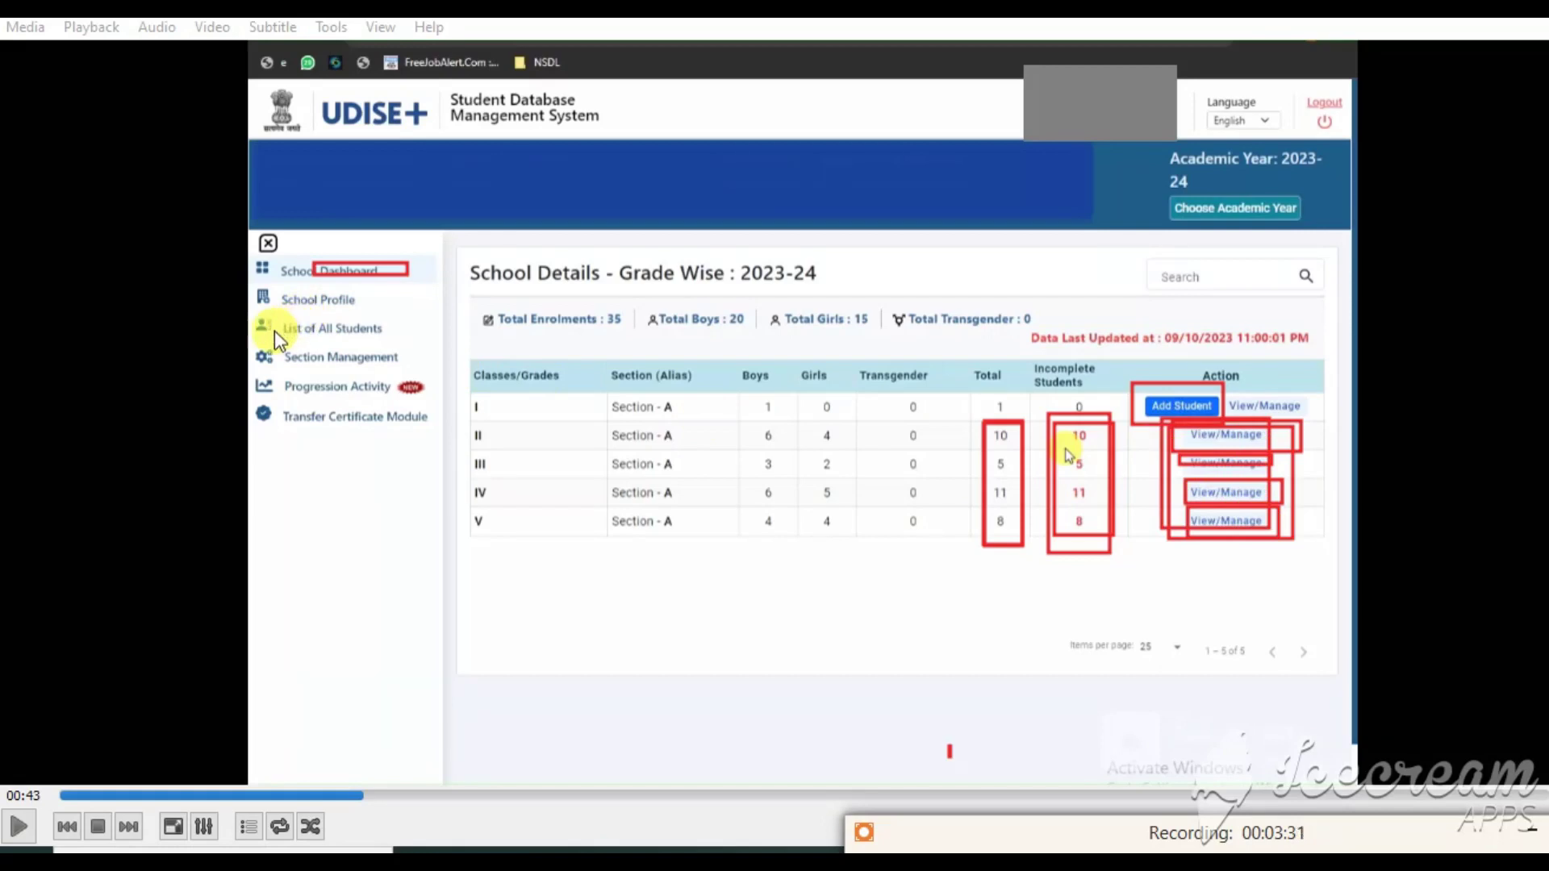
{"action": "mouse_move", "coordinate": [967, 416]}
{"action": "left_mouse_down"}
{"action": "mouse_move", "coordinate": [1135, 569]}
{"action": "mouse_move", "coordinate": [1133, 552]}
{"action": "mouse_move", "coordinate": [1324, 556]}
{"action": "left_mouse_up"}
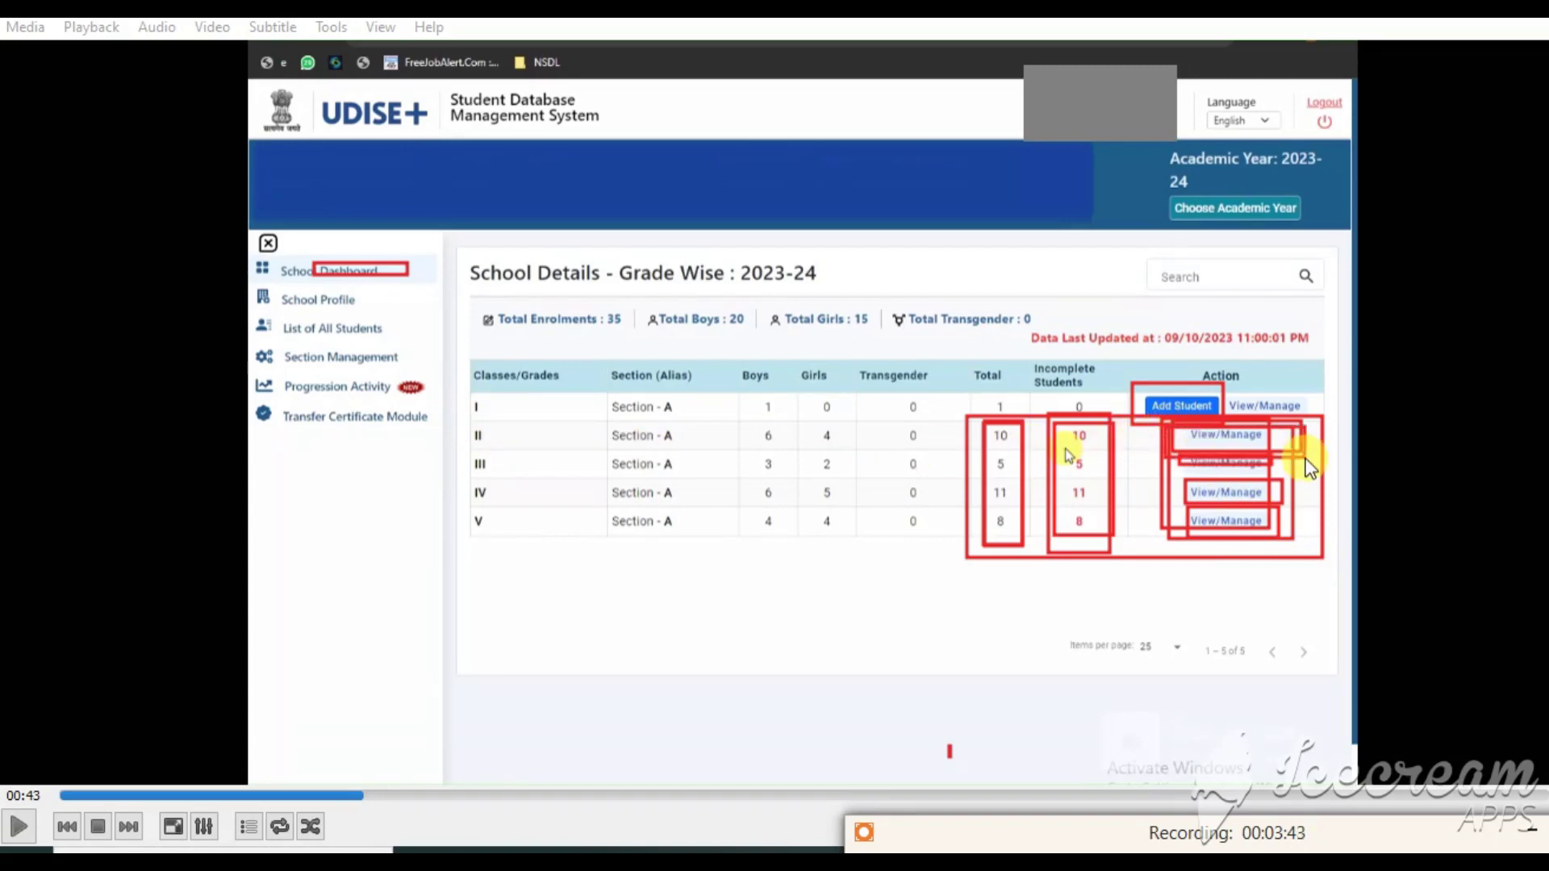
- Advance the video to the class II enrolment details and outline the first student's row and its GP, EP and FP form buttons
{"action": "key", "text": "Right"}
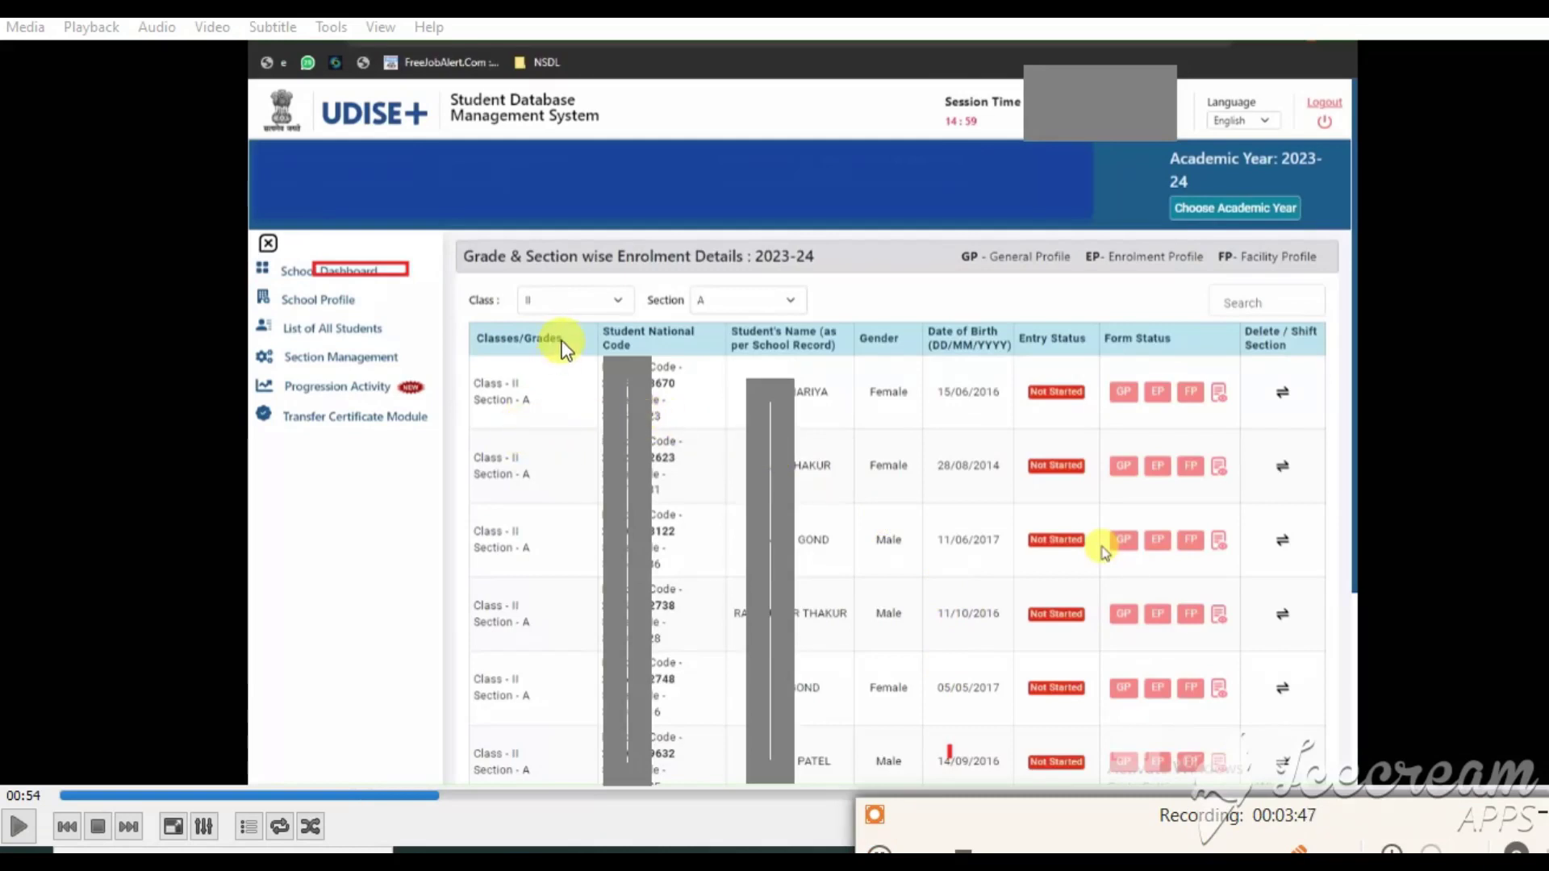
{"action": "left_click_drag", "start_coordinate": [461, 340], "coordinate": [478, 388]}
{"action": "left_click_drag", "start_coordinate": [528, 482], "coordinate": [666, 771]}
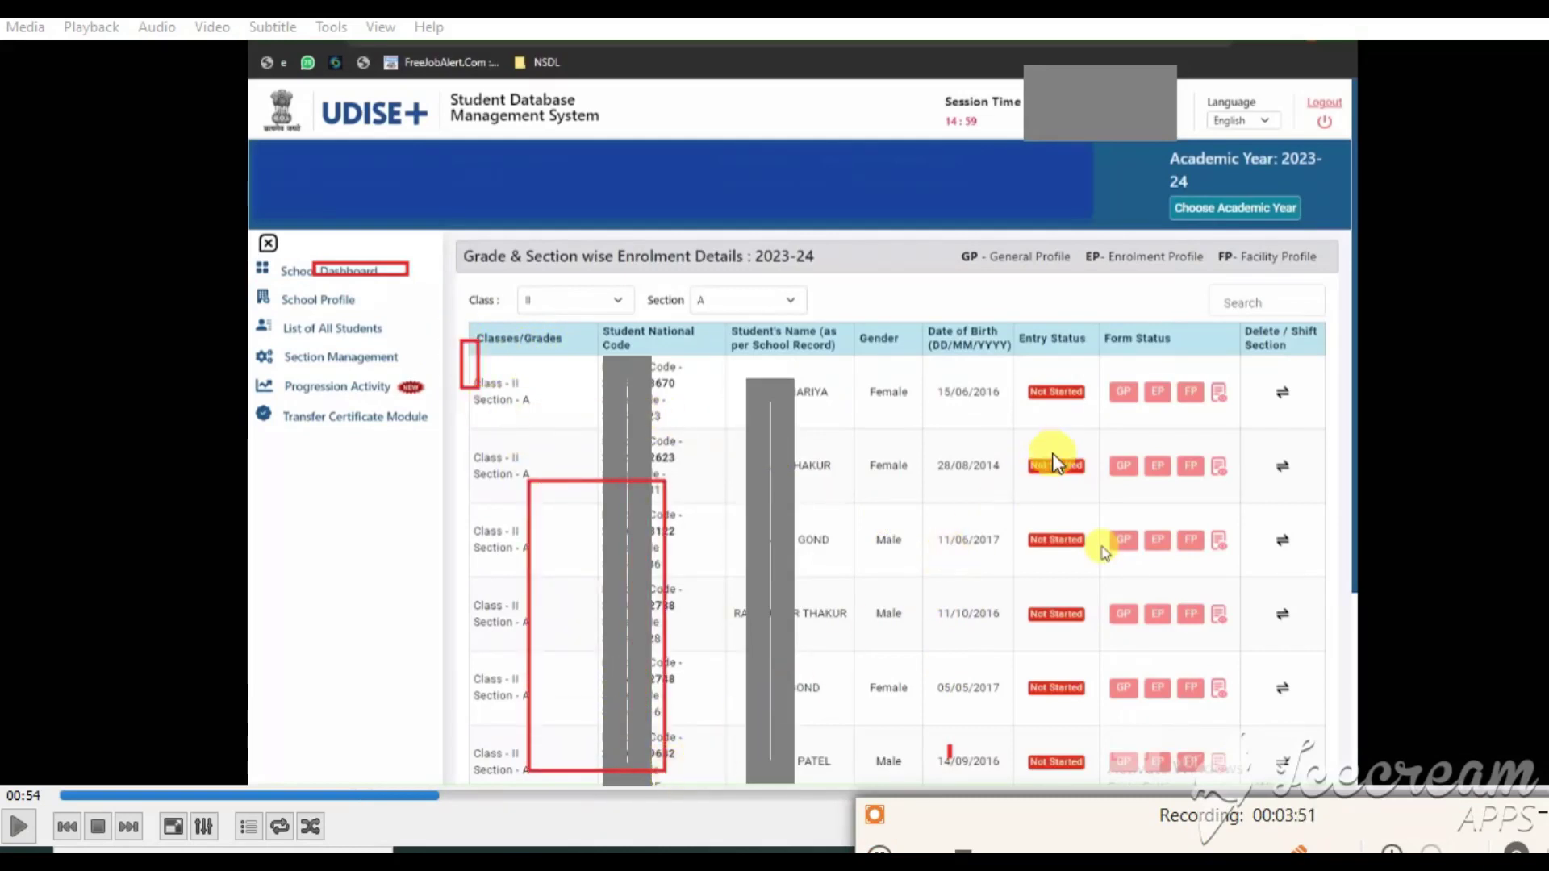
{"action": "mouse_move", "coordinate": [461, 357]}
{"action": "left_mouse_down"}
{"action": "mouse_move", "coordinate": [875, 452]}
{"action": "mouse_move", "coordinate": [1018, 434]}
{"action": "mouse_move", "coordinate": [1358, 437]}
{"action": "left_mouse_up"}
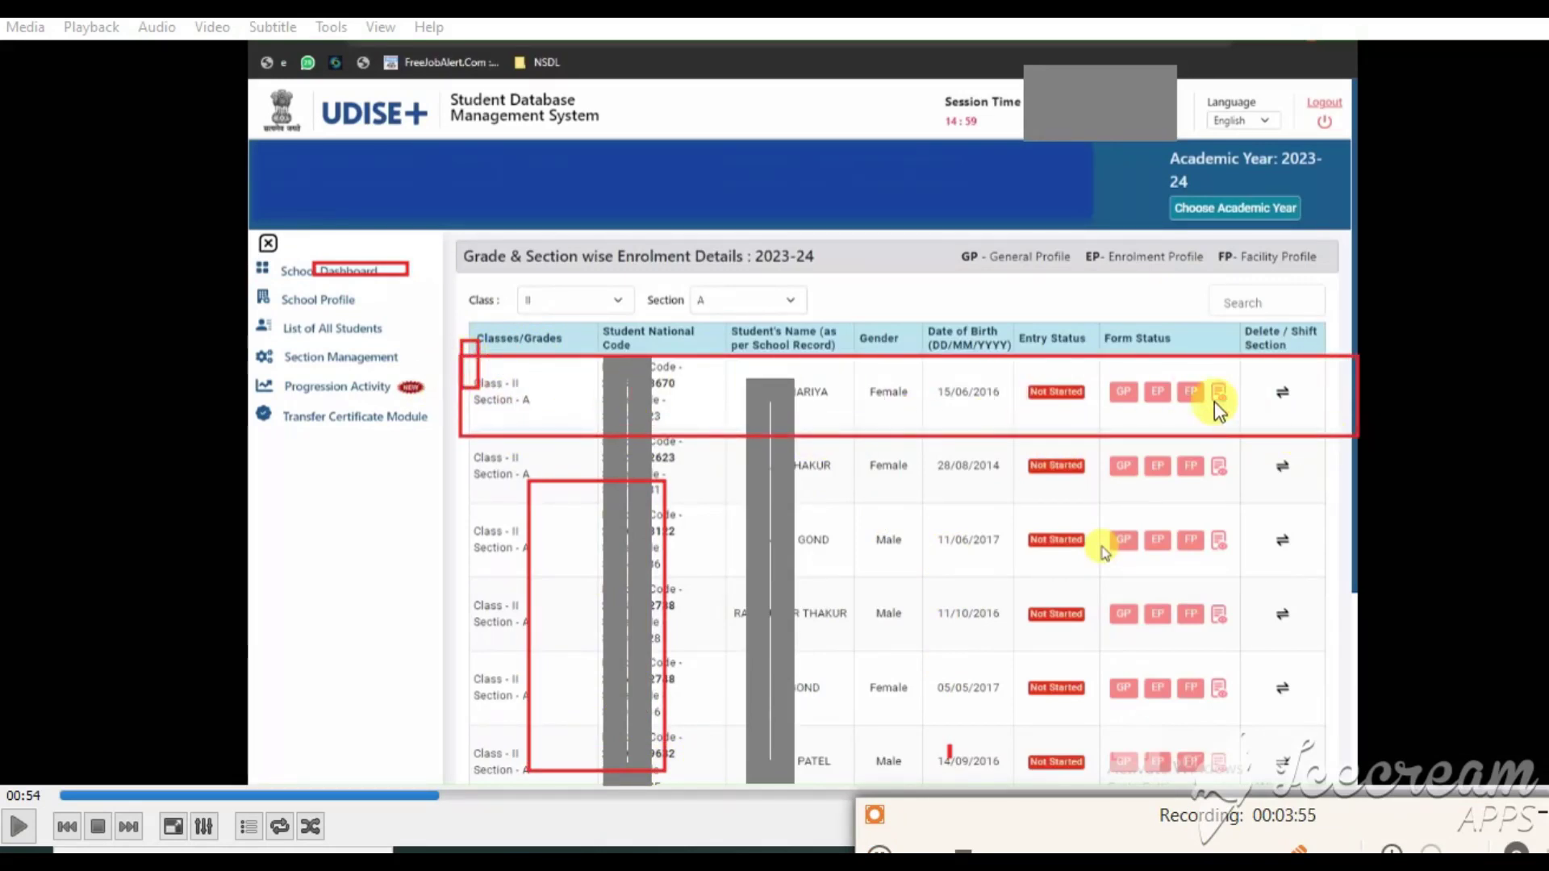
{"action": "mouse_move", "coordinate": [1096, 367]}
{"action": "left_mouse_down"}
{"action": "mouse_move", "coordinate": [1174, 408]}
{"action": "mouse_move", "coordinate": [1241, 418]}
{"action": "left_mouse_up"}
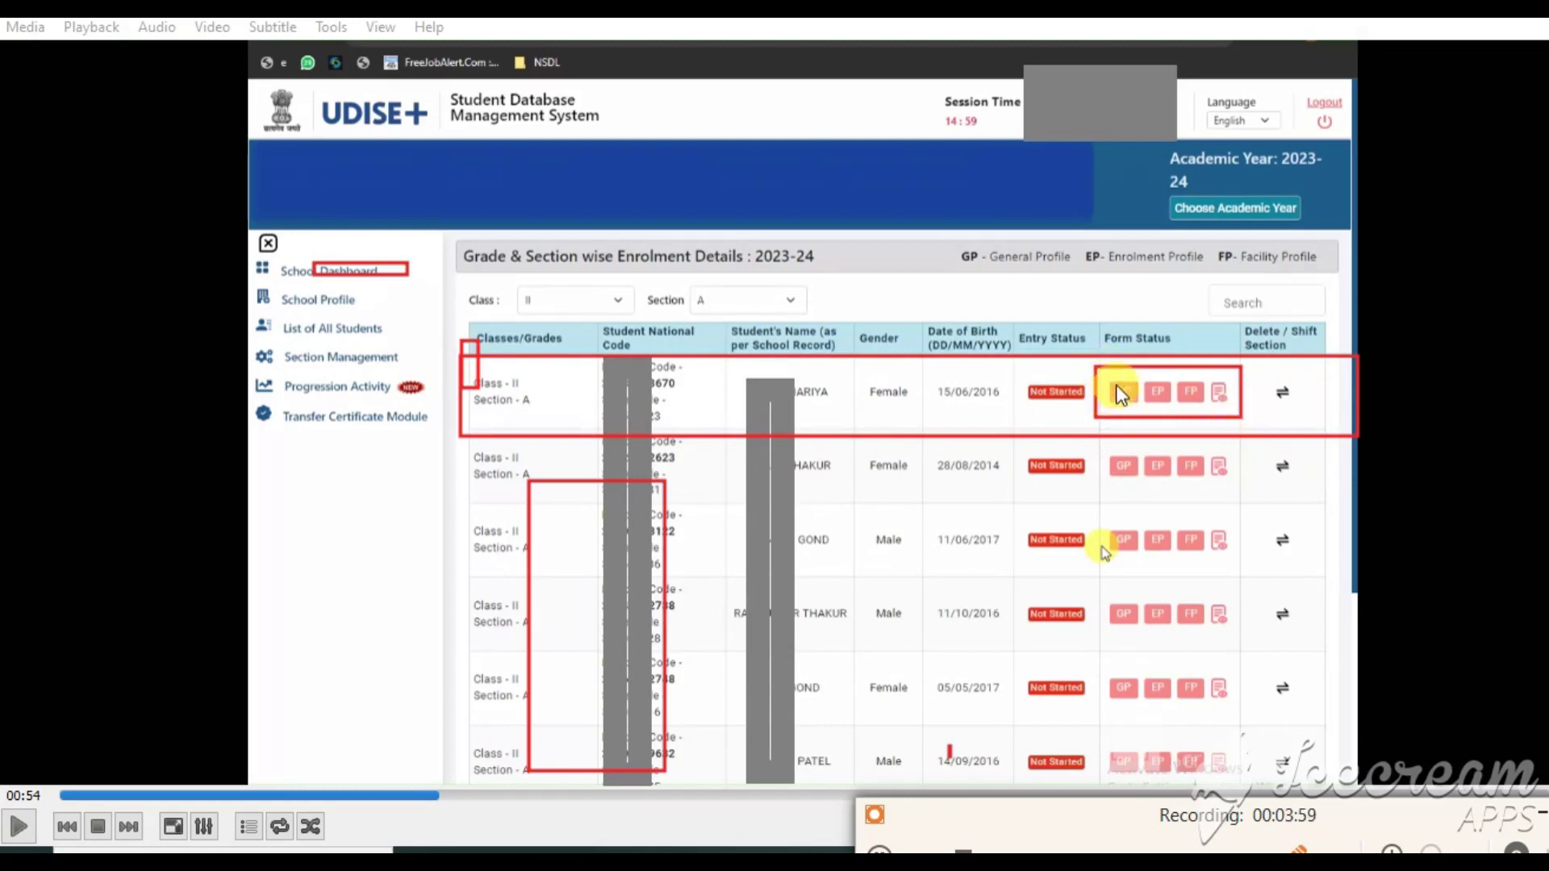
{"action": "left_click_drag", "start_coordinate": [1123, 400], "coordinate": [1199, 403]}
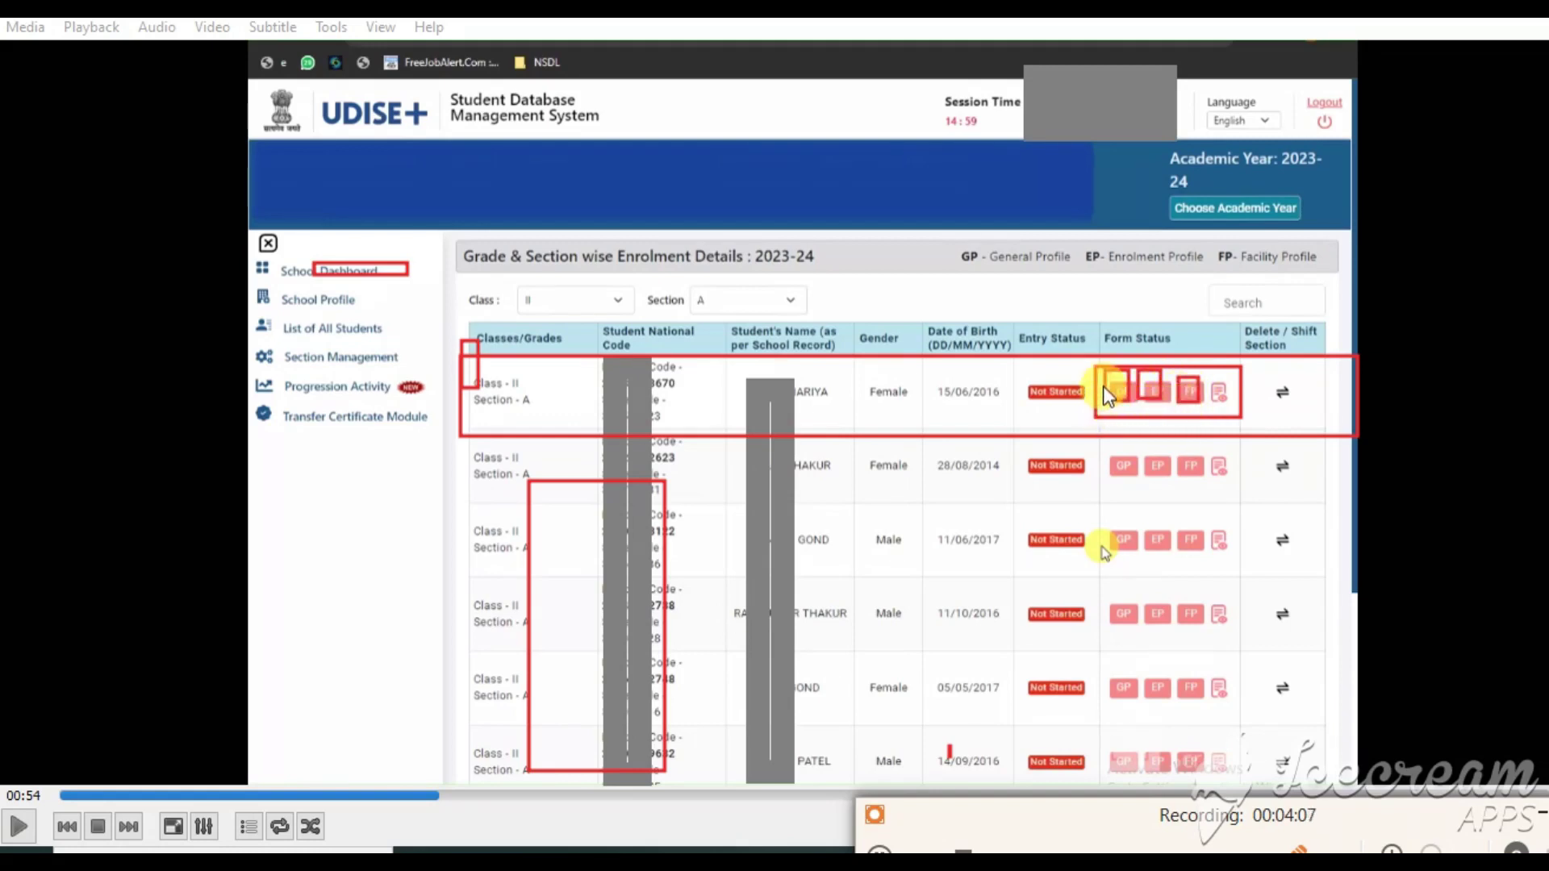
{"action": "left_click_drag", "start_coordinate": [1104, 374], "coordinate": [1233, 413]}
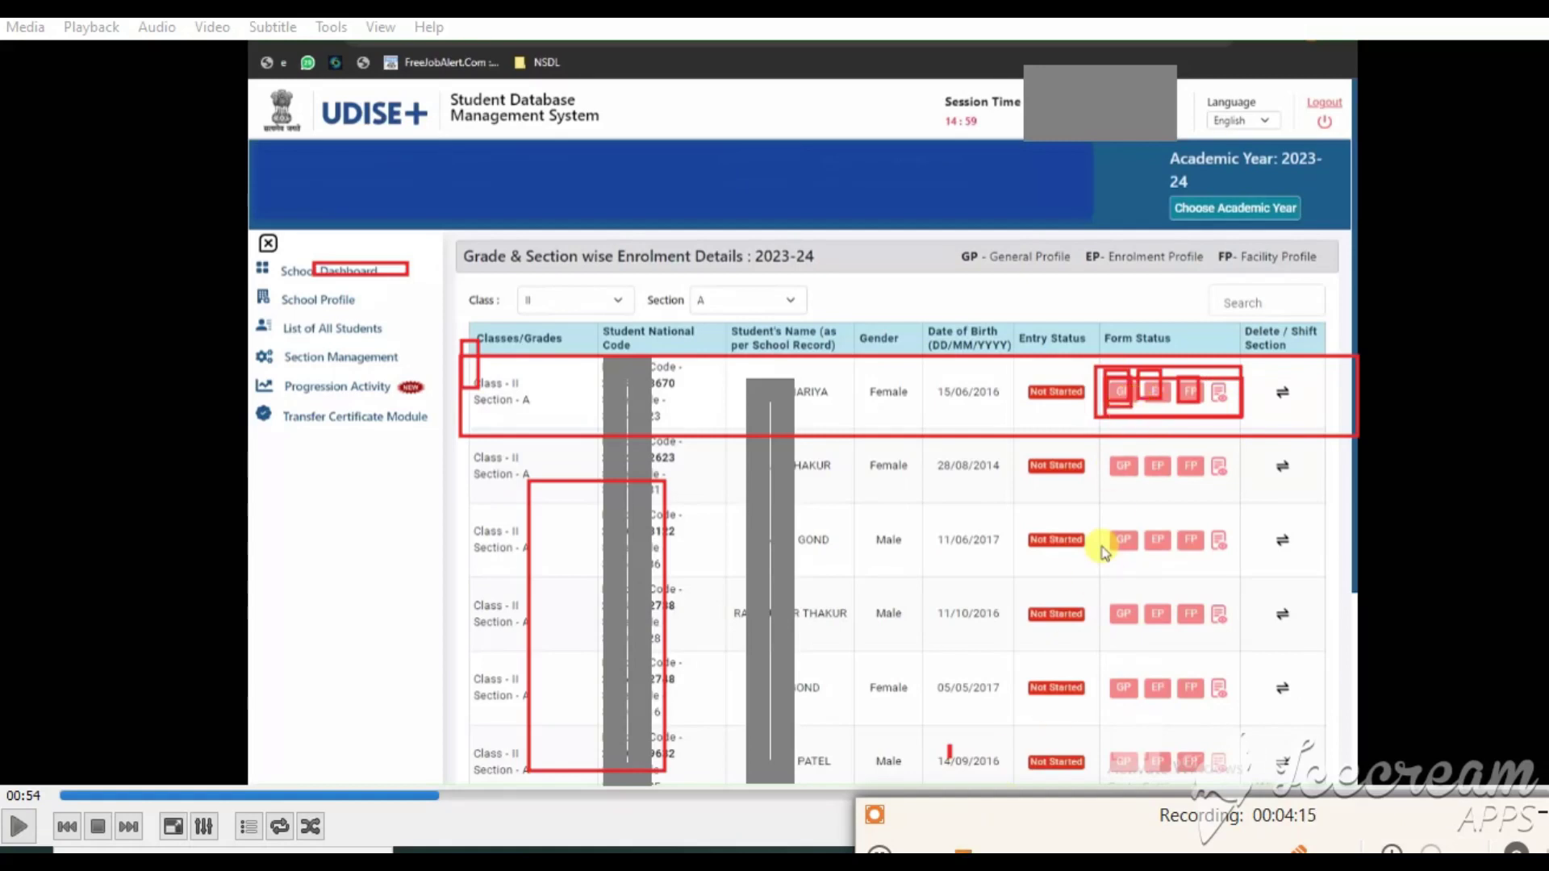
- Advance the video to the student's general profile form, outline its fields and Update button, and strike out the mobile number
{"action": "key", "text": "Right"}
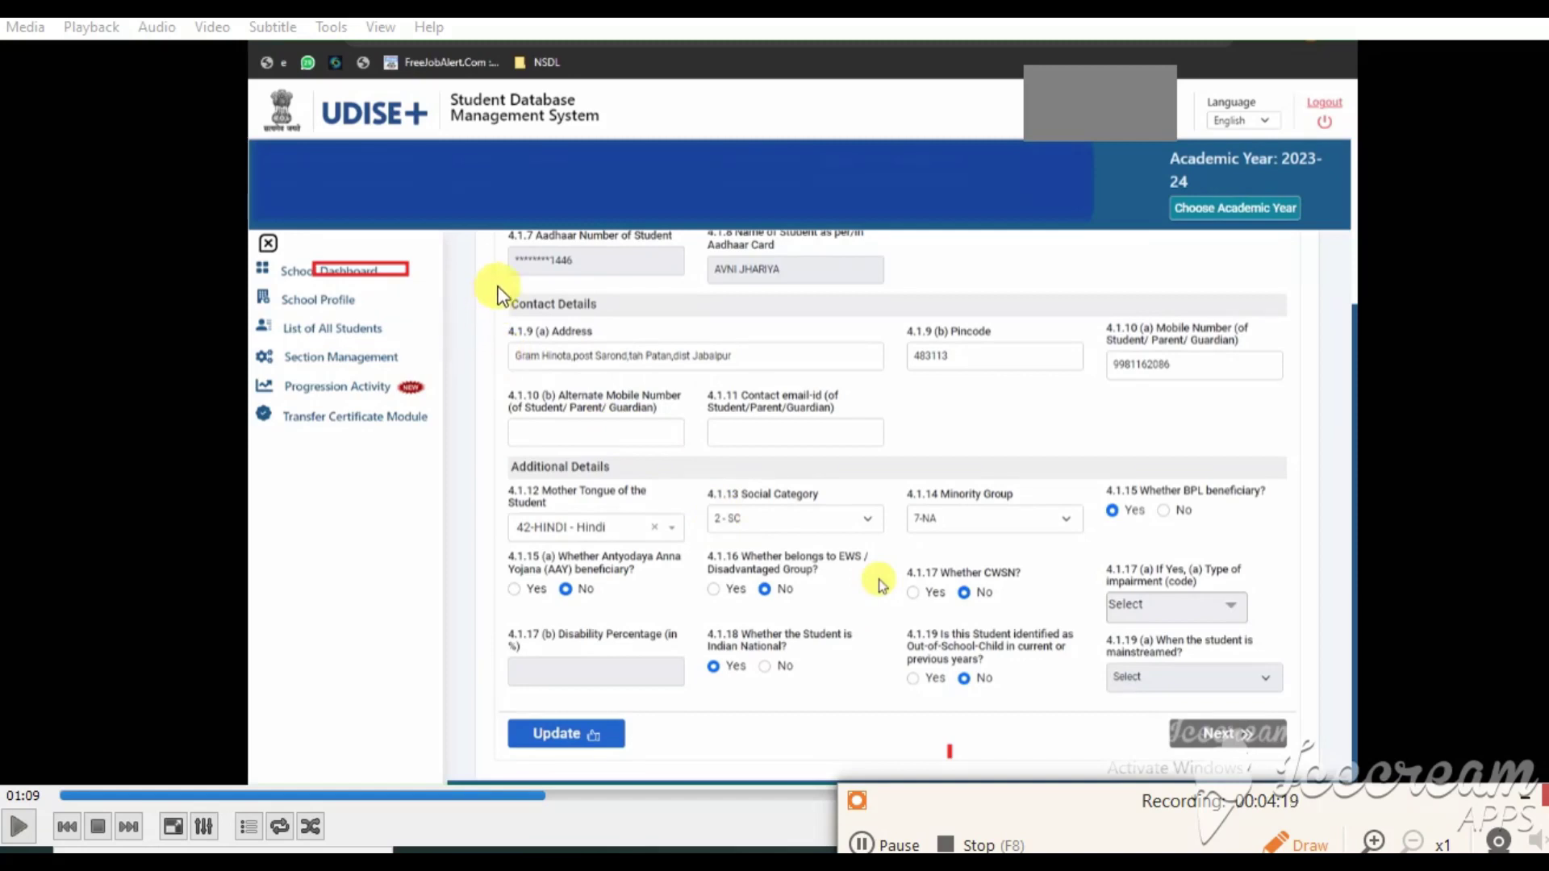
{"action": "mouse_move", "coordinate": [501, 250]}
{"action": "left_mouse_down"}
{"action": "mouse_move", "coordinate": [661, 384]}
{"action": "mouse_move", "coordinate": [1314, 660]}
{"action": "left_mouse_up"}
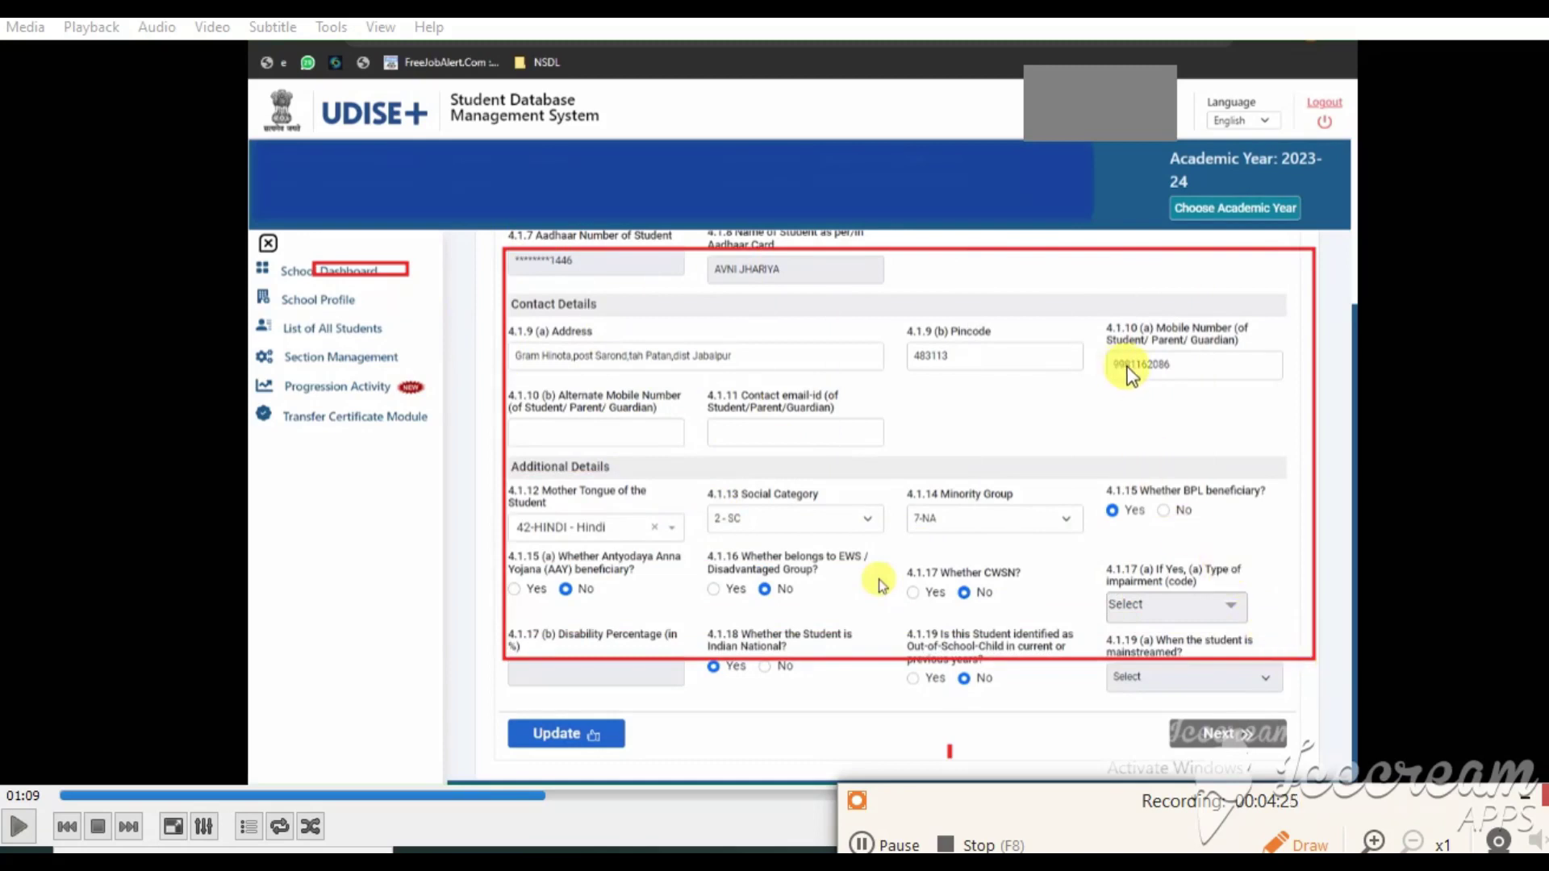
{"action": "left_click_drag", "start_coordinate": [1115, 364], "coordinate": [1168, 371]}
{"action": "mouse_move", "coordinate": [508, 707]}
{"action": "left_mouse_down"}
{"action": "mouse_move", "coordinate": [648, 773]}
{"action": "mouse_move", "coordinate": [633, 763]}
{"action": "left_mouse_up"}
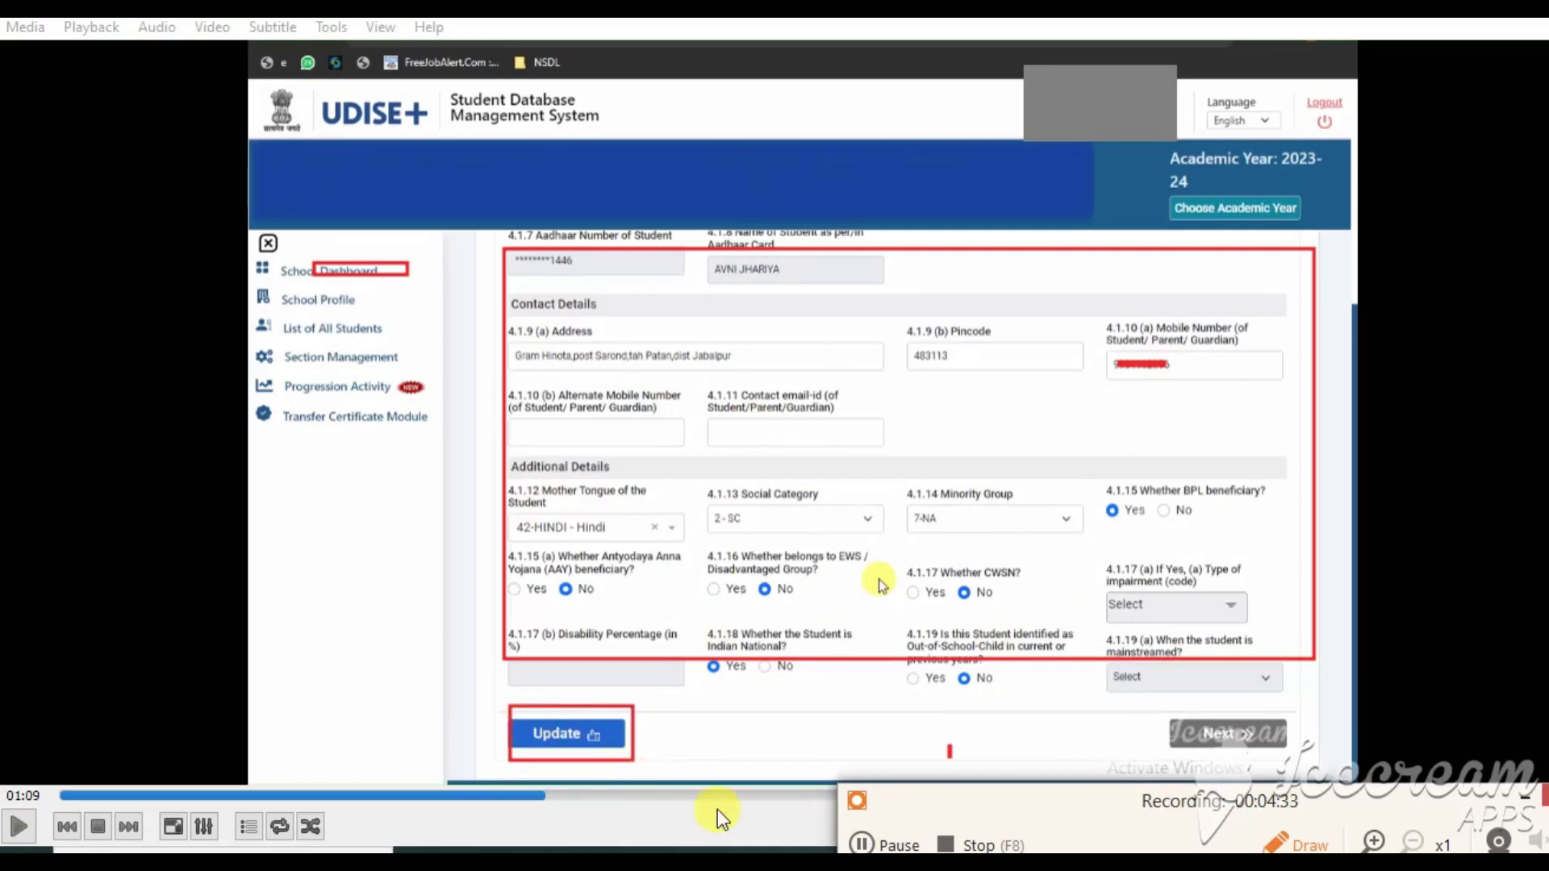
- Advance the video to the general data update confirmation and outline its message, the Close button and the form's Next button
{"action": "left_click", "coordinate": [862, 843]}
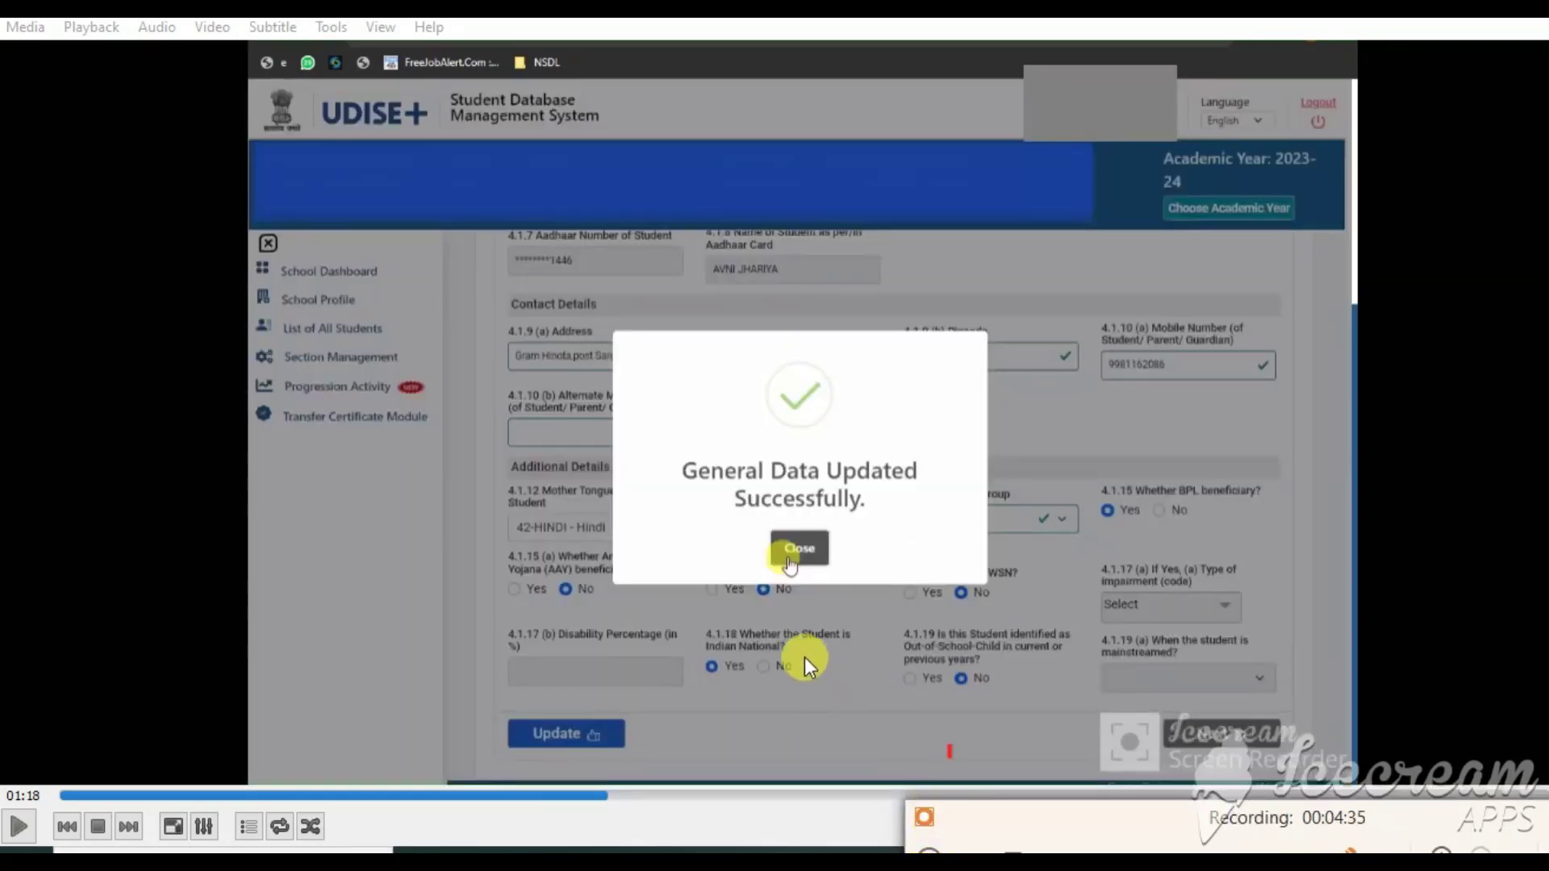
{"action": "mouse_move", "coordinate": [660, 408]}
{"action": "left_mouse_down"}
{"action": "mouse_move", "coordinate": [904, 564]}
{"action": "mouse_move", "coordinate": [941, 564]}
{"action": "left_mouse_up"}
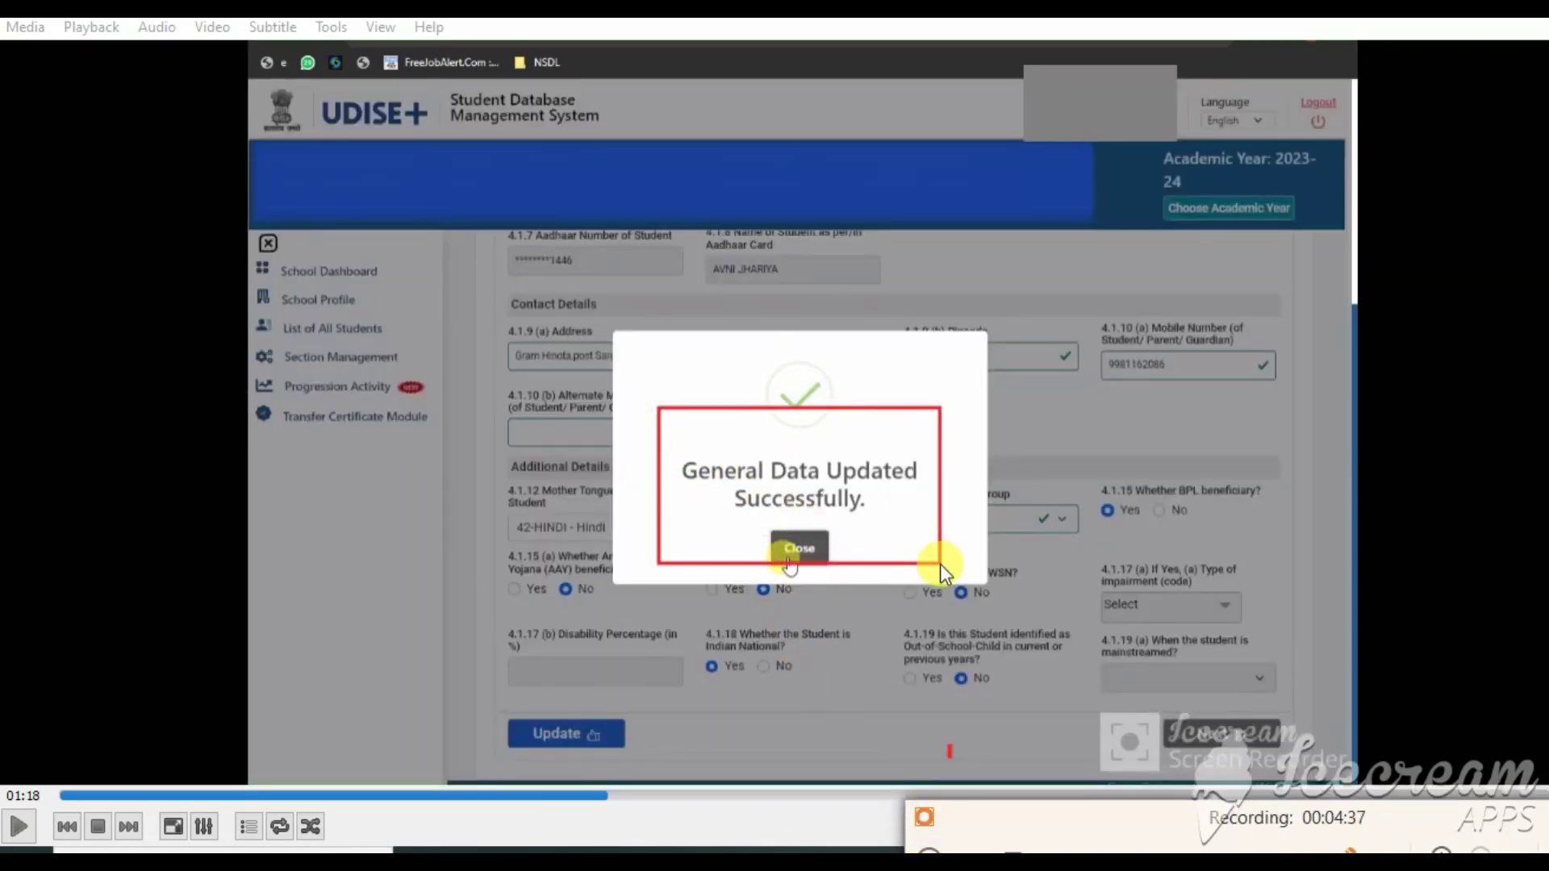
{"action": "left_click_drag", "start_coordinate": [757, 520], "coordinate": [868, 584]}
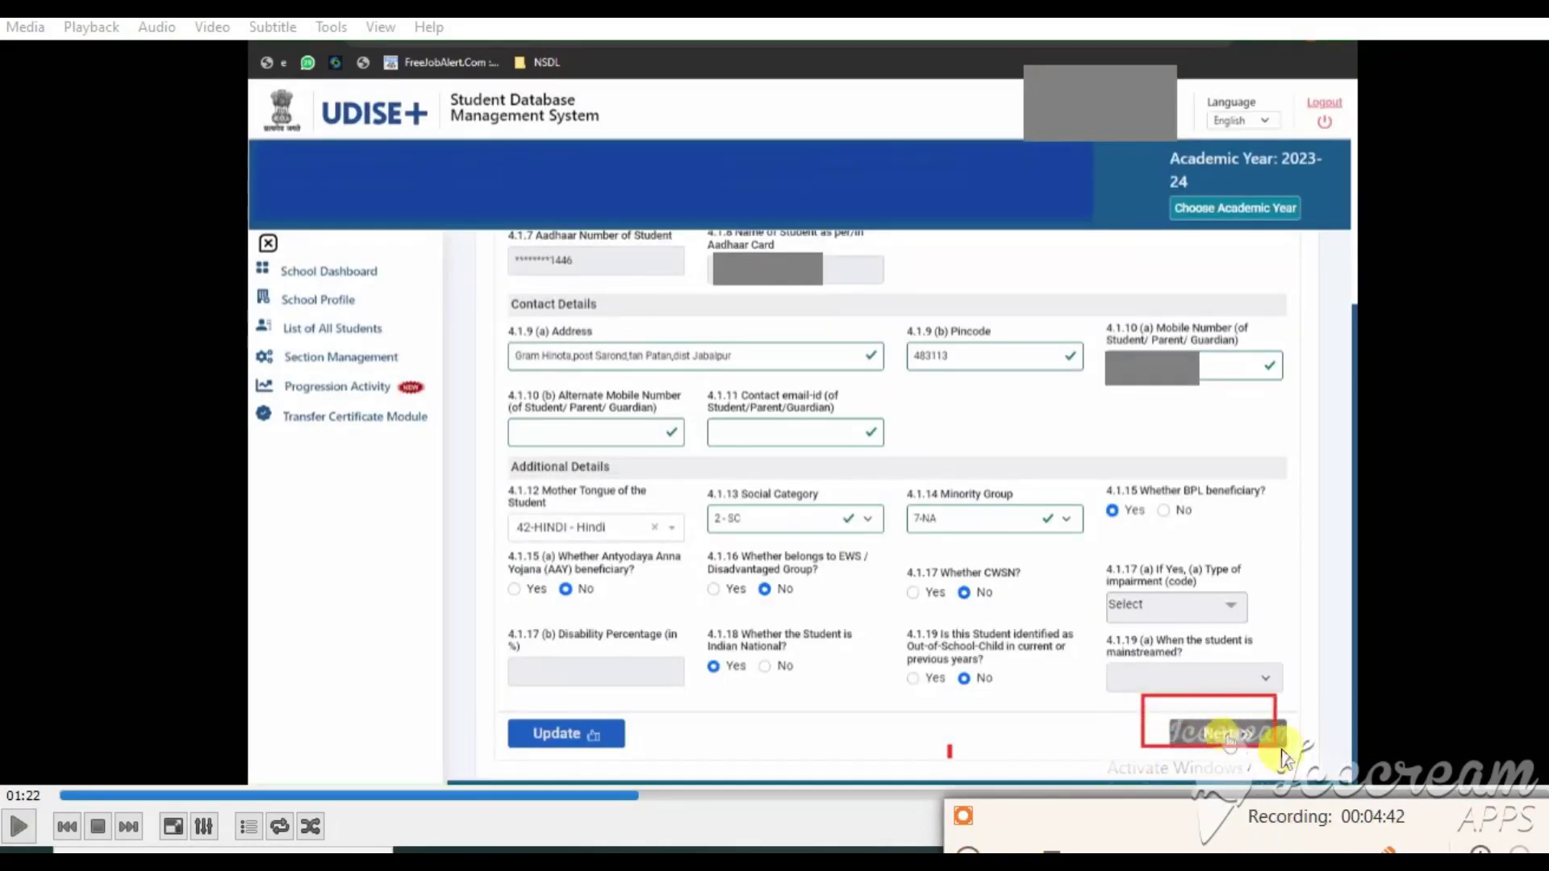
{"action": "left_click_drag", "start_coordinate": [1281, 750], "coordinate": [1313, 763]}
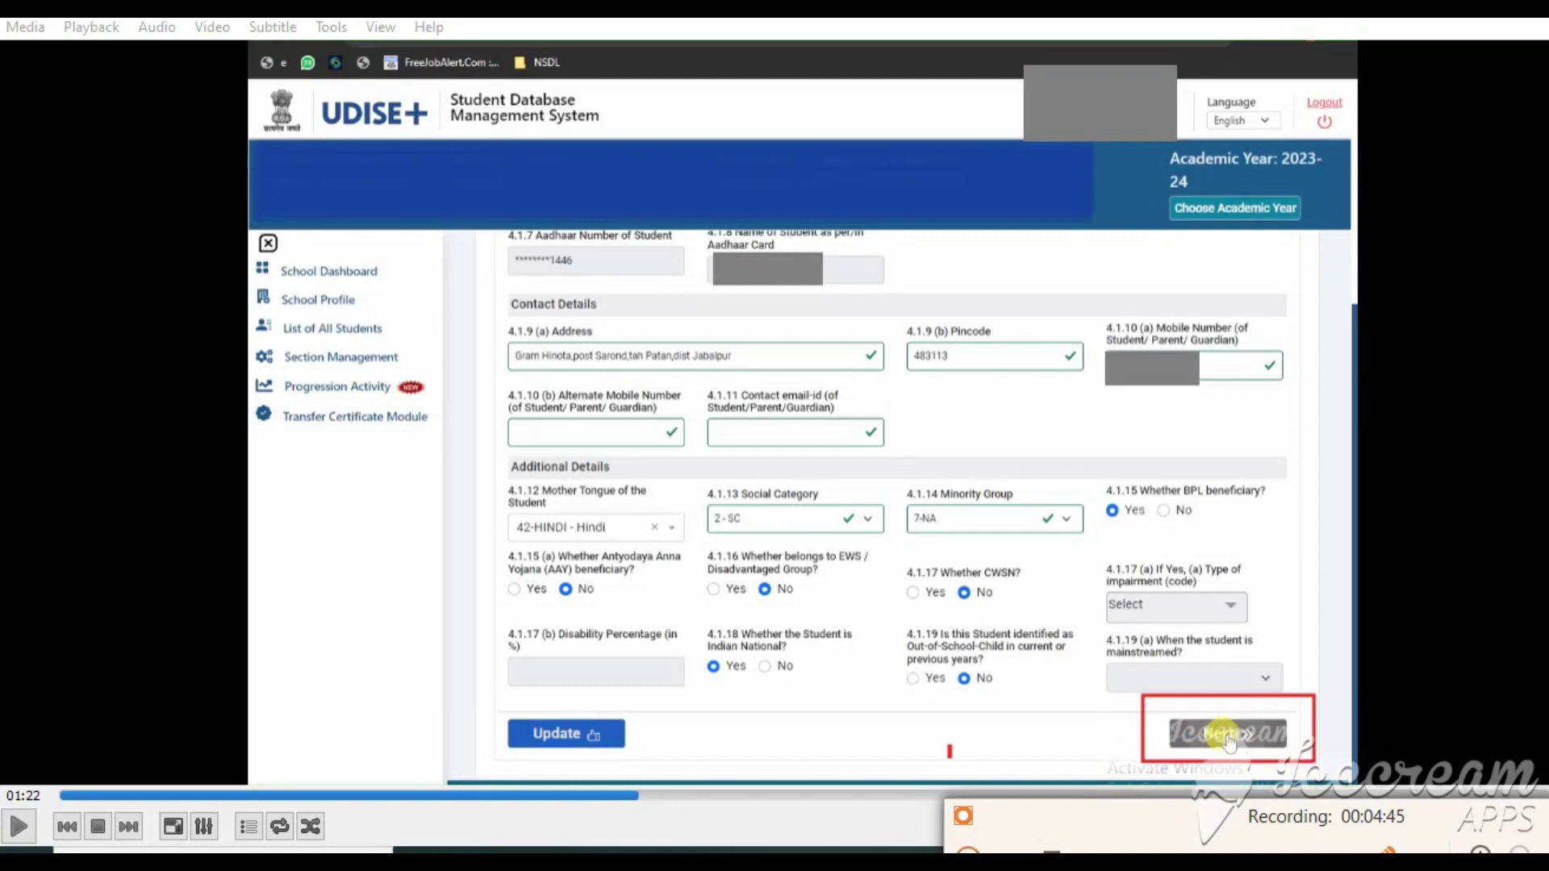
- Show the Enrolment Details form in the video, outline the Admission Date field and strike out the Student National Code
{"action": "left_click", "coordinate": [1226, 736]}
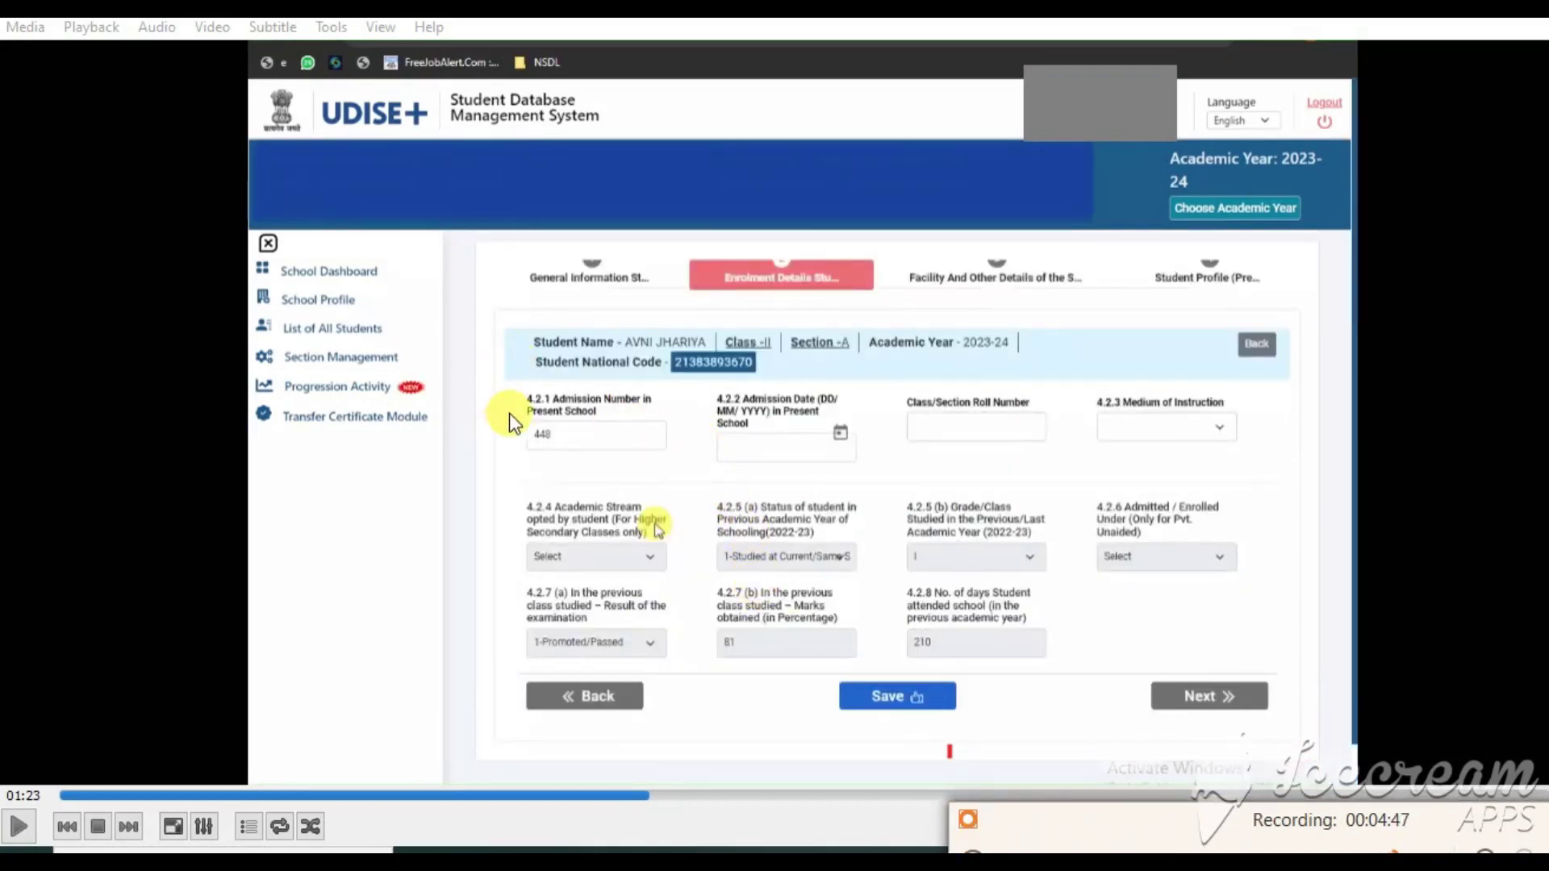
{"action": "mouse_move", "coordinate": [698, 399]}
{"action": "left_mouse_down"}
{"action": "mouse_move", "coordinate": [884, 488]}
{"action": "mouse_move", "coordinate": [870, 473]}
{"action": "left_mouse_up"}
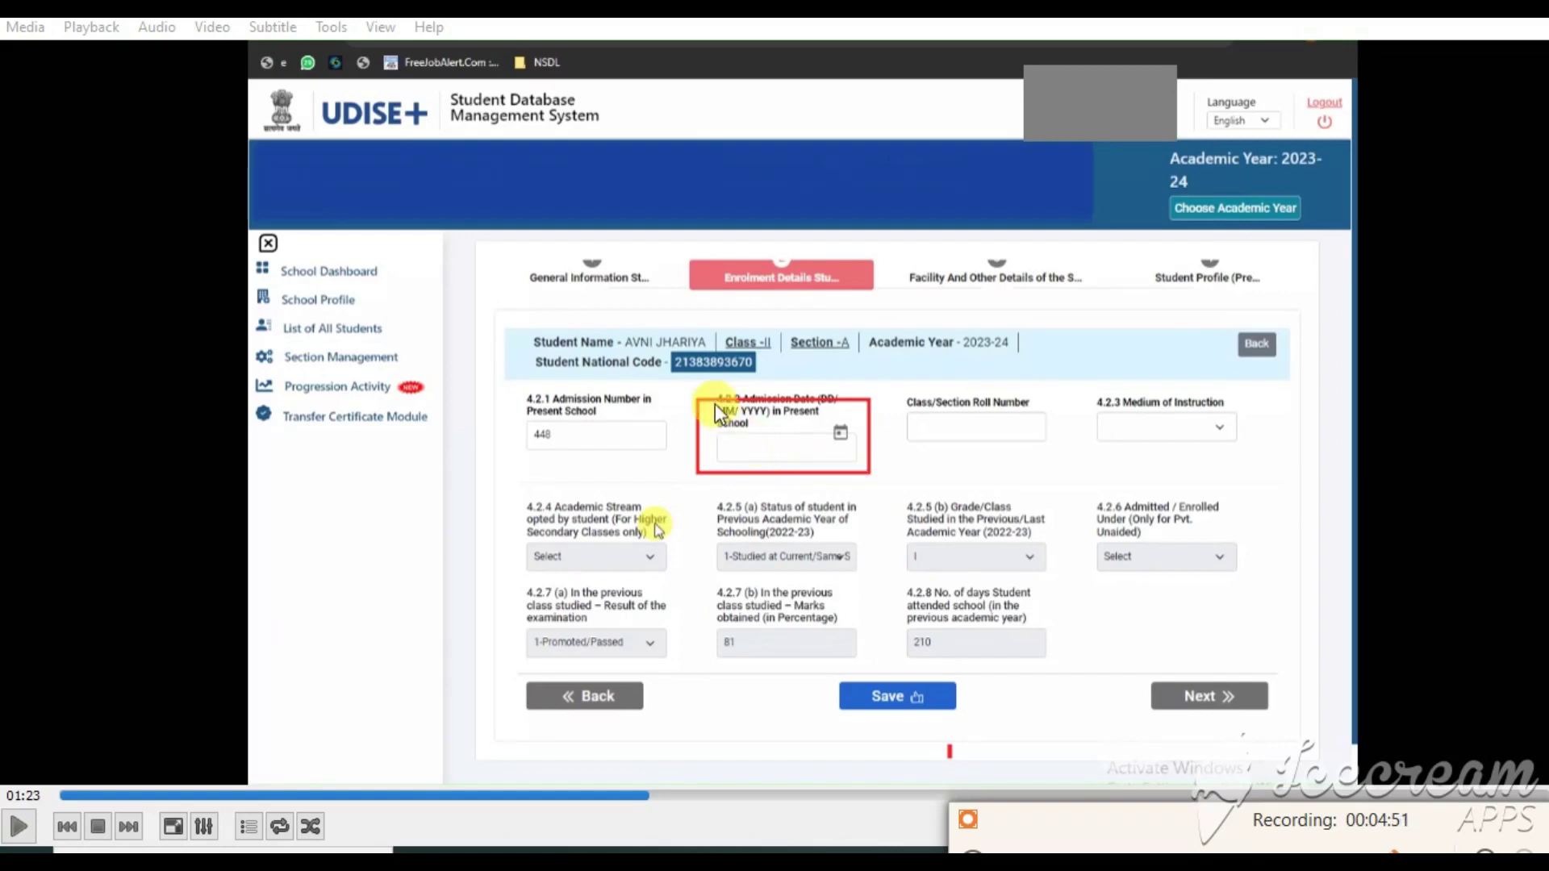
{"action": "left_click_drag", "start_coordinate": [704, 382], "coordinate": [875, 494]}
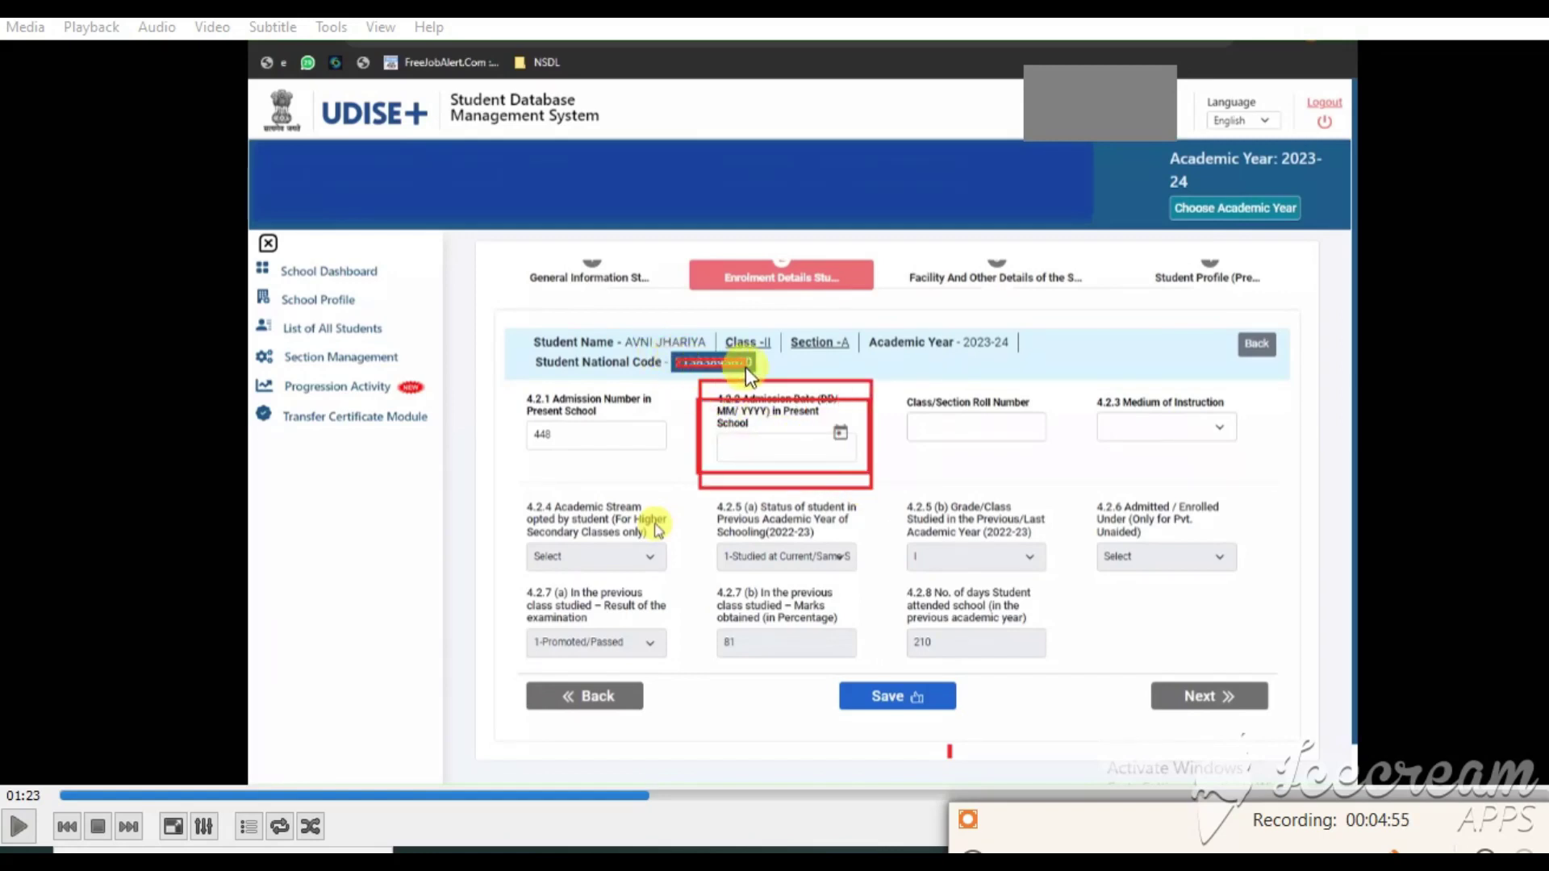
{"action": "left_click_drag", "start_coordinate": [692, 361], "coordinate": [773, 366]}
{"action": "left_click_drag", "start_coordinate": [710, 429], "coordinate": [869, 471]}
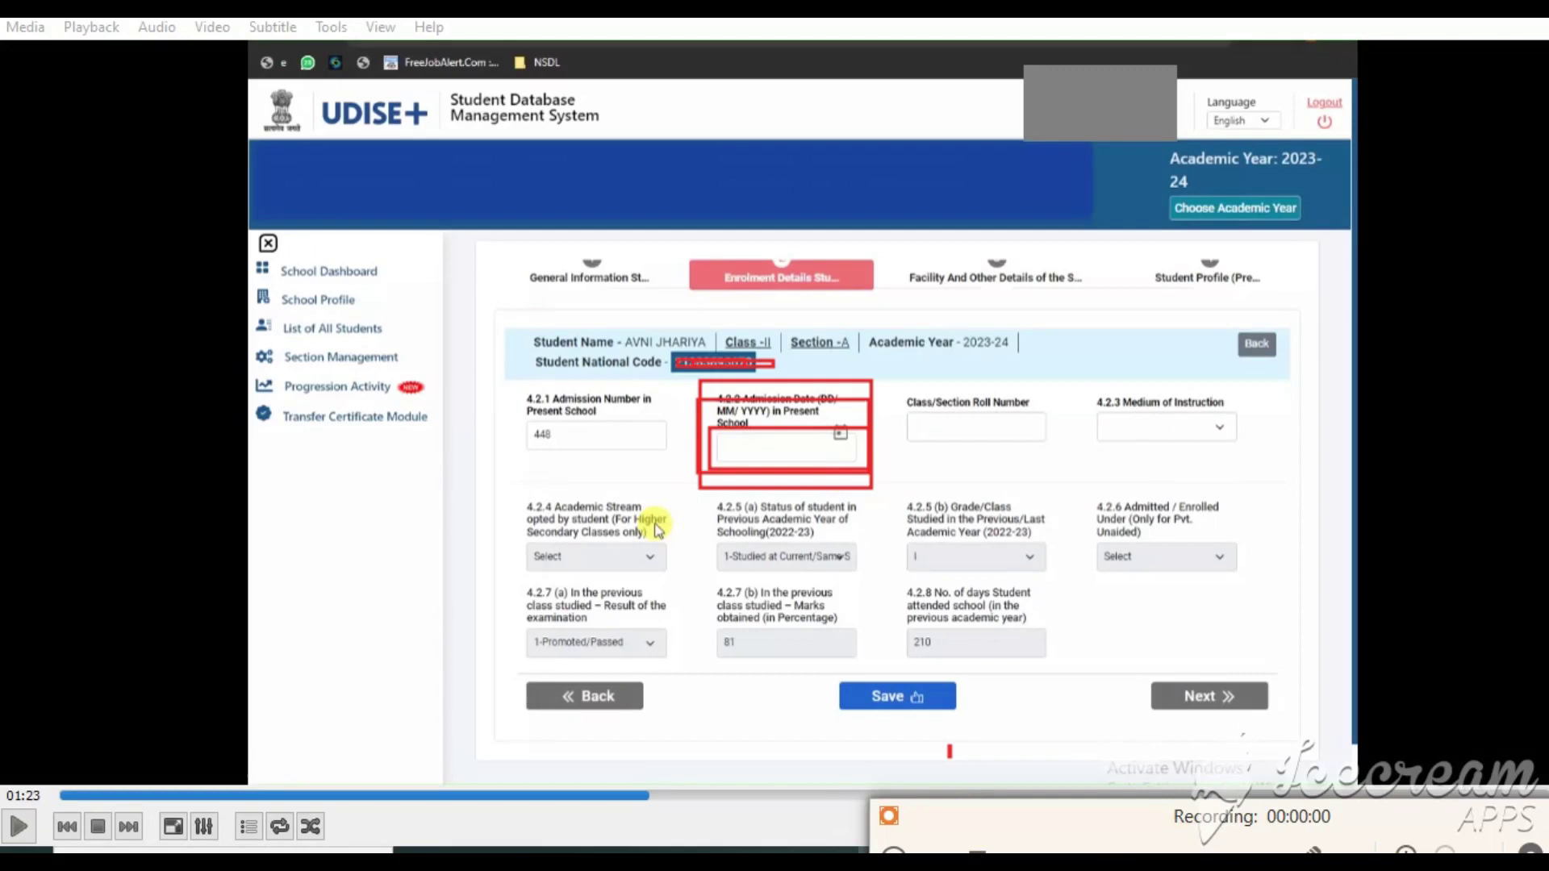
- Outline the Class/Section Roll Number and Medium of Instruction fields and the block of previous academic year fields
{"action": "mouse_move", "coordinate": [1077, 771]}
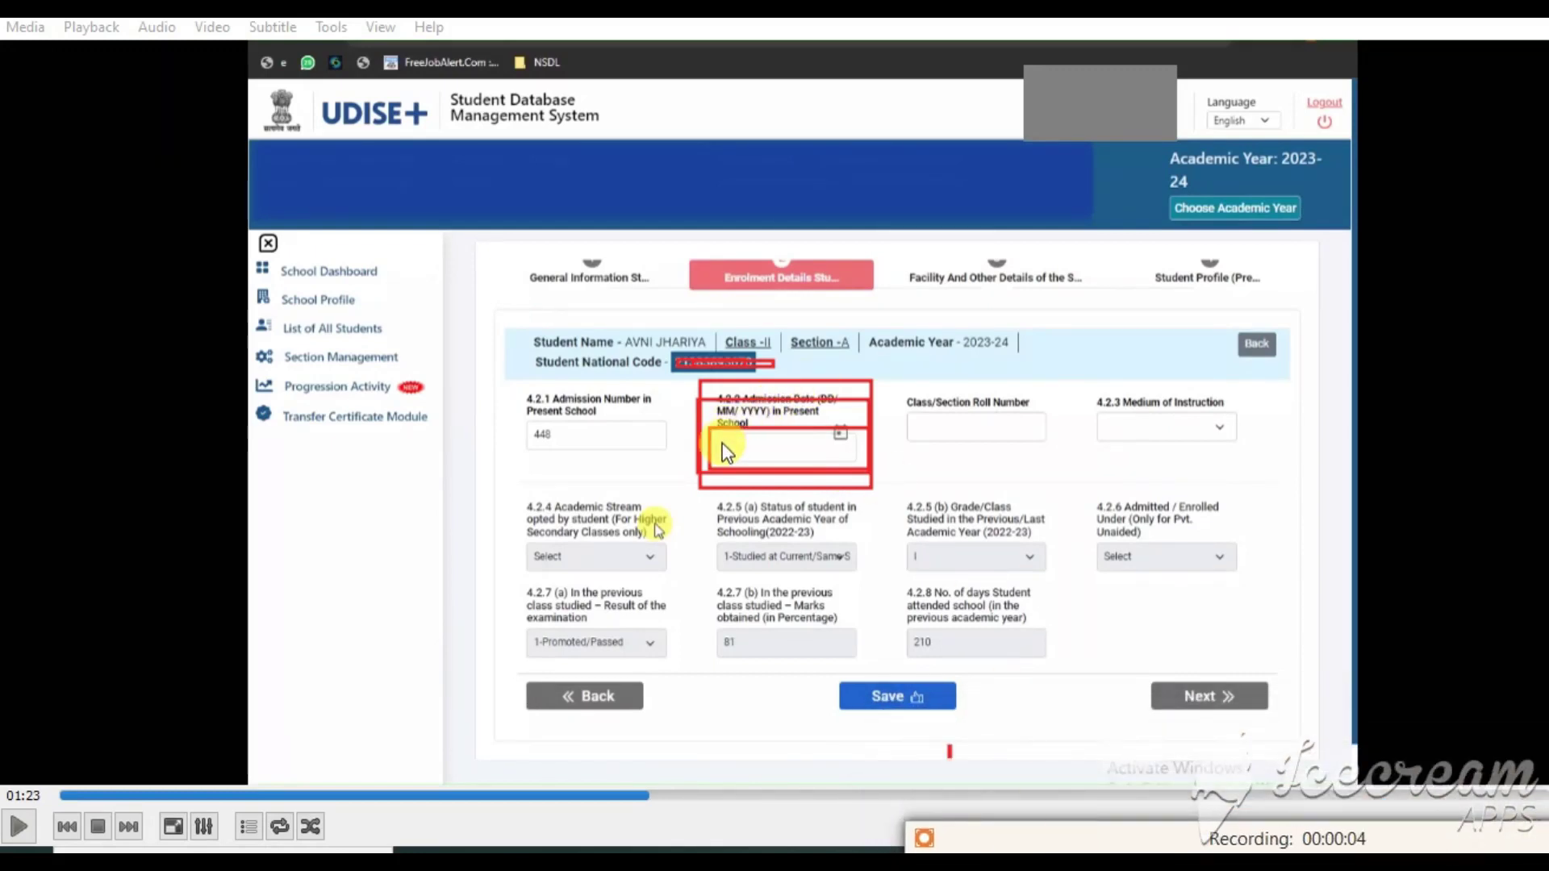
{"action": "left_click_drag", "start_coordinate": [893, 392], "coordinate": [1069, 469]}
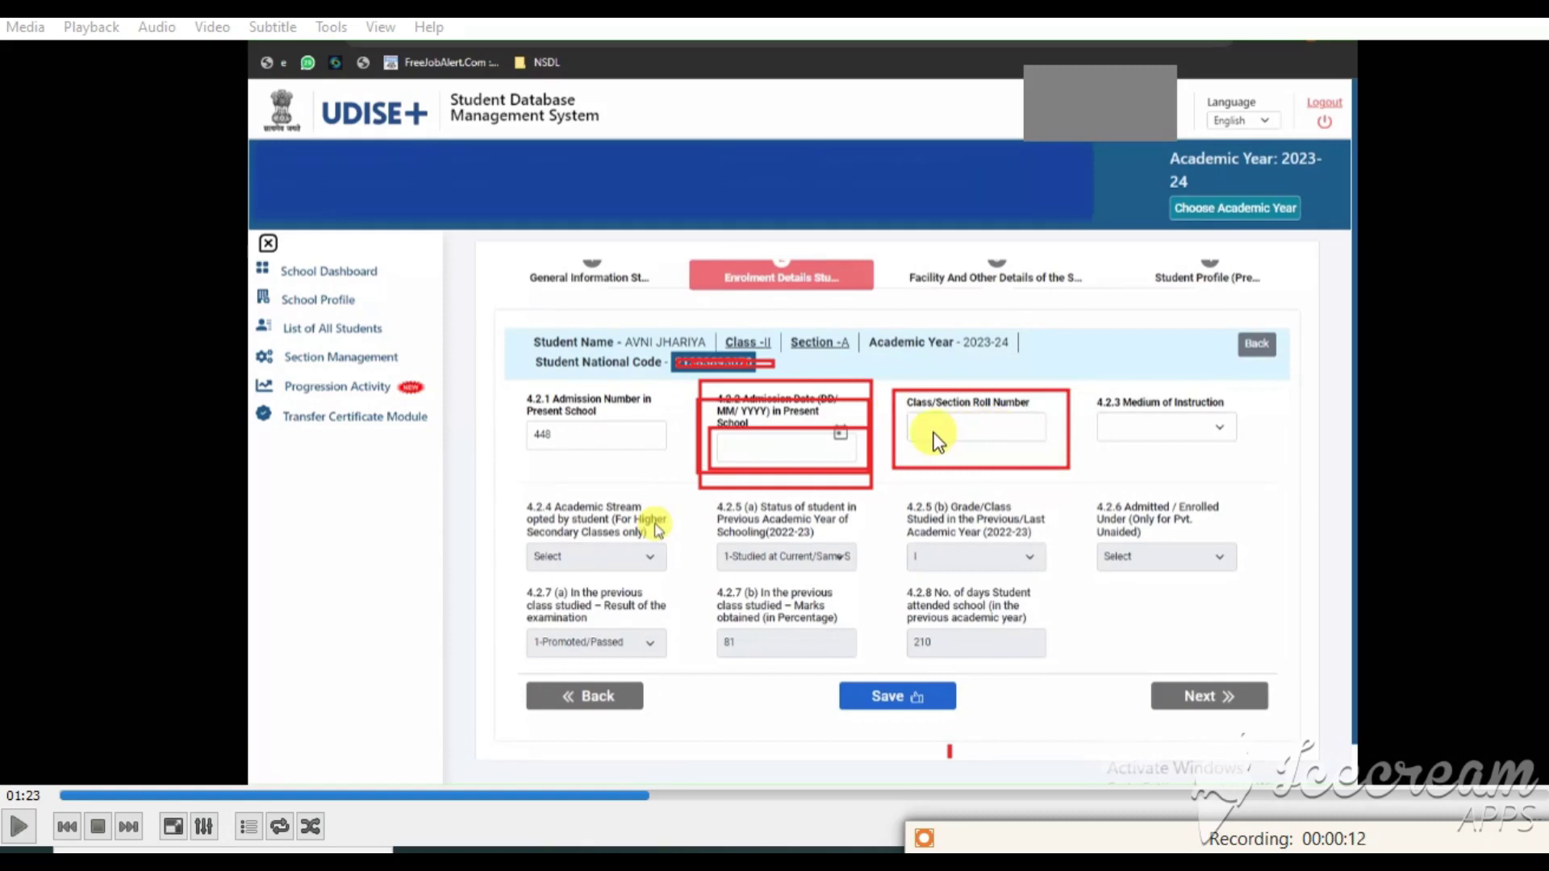
{"action": "left_click_drag", "start_coordinate": [1086, 378], "coordinate": [1243, 477]}
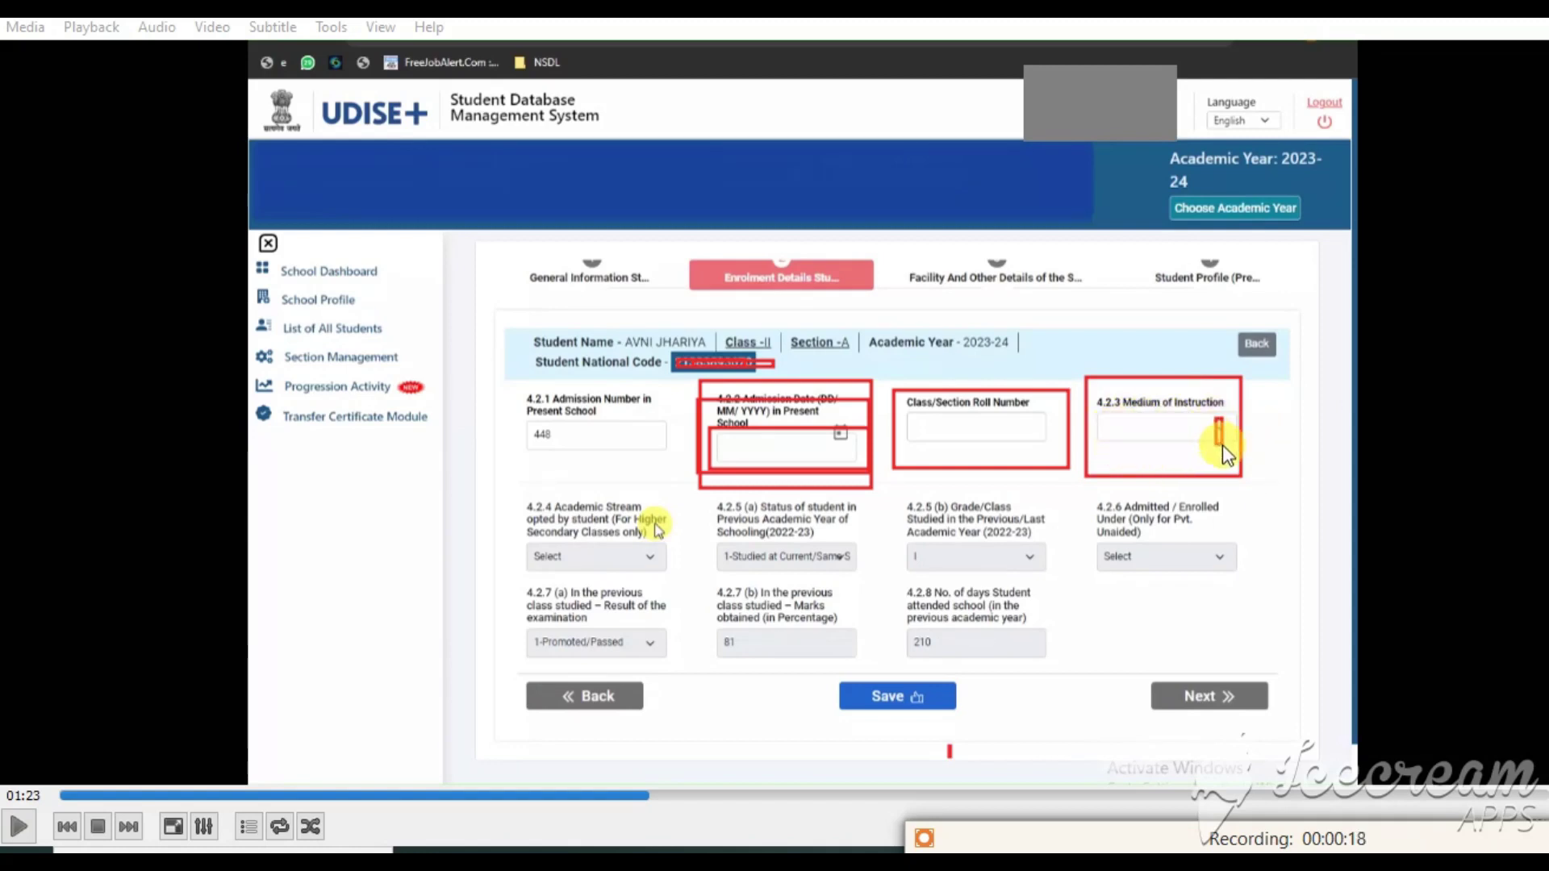
{"action": "mouse_move", "coordinate": [510, 539]}
{"action": "left_mouse_down"}
{"action": "mouse_move", "coordinate": [707, 626]}
{"action": "mouse_move", "coordinate": [1261, 652]}
{"action": "left_mouse_up"}
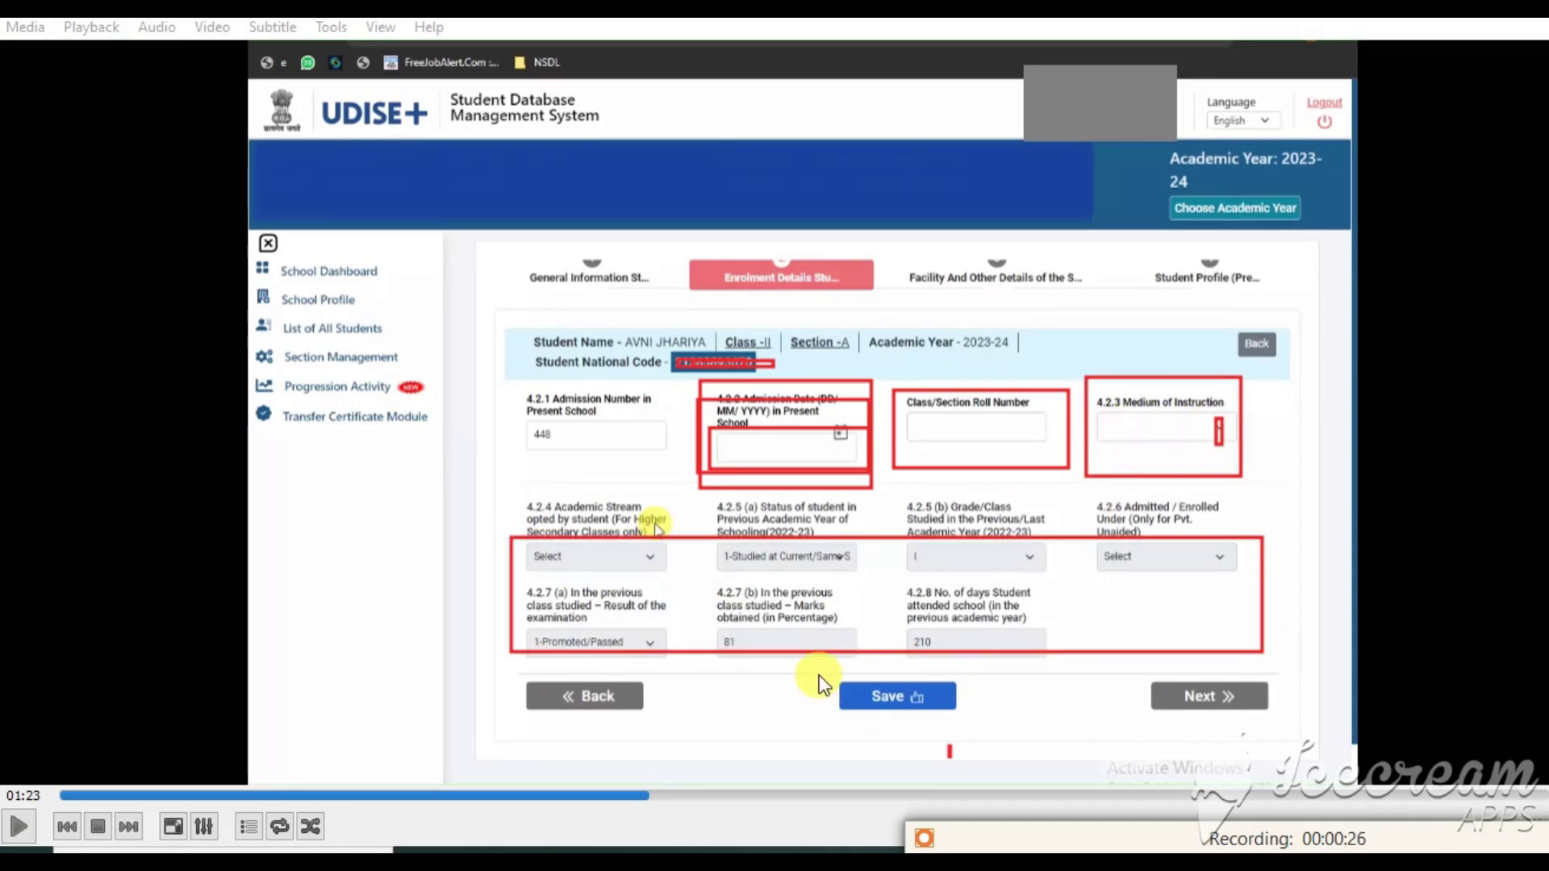
- Outline the Save and Next buttons of the Enrolment Details form
{"action": "left_click_drag", "start_coordinate": [815, 675], "coordinate": [970, 731]}
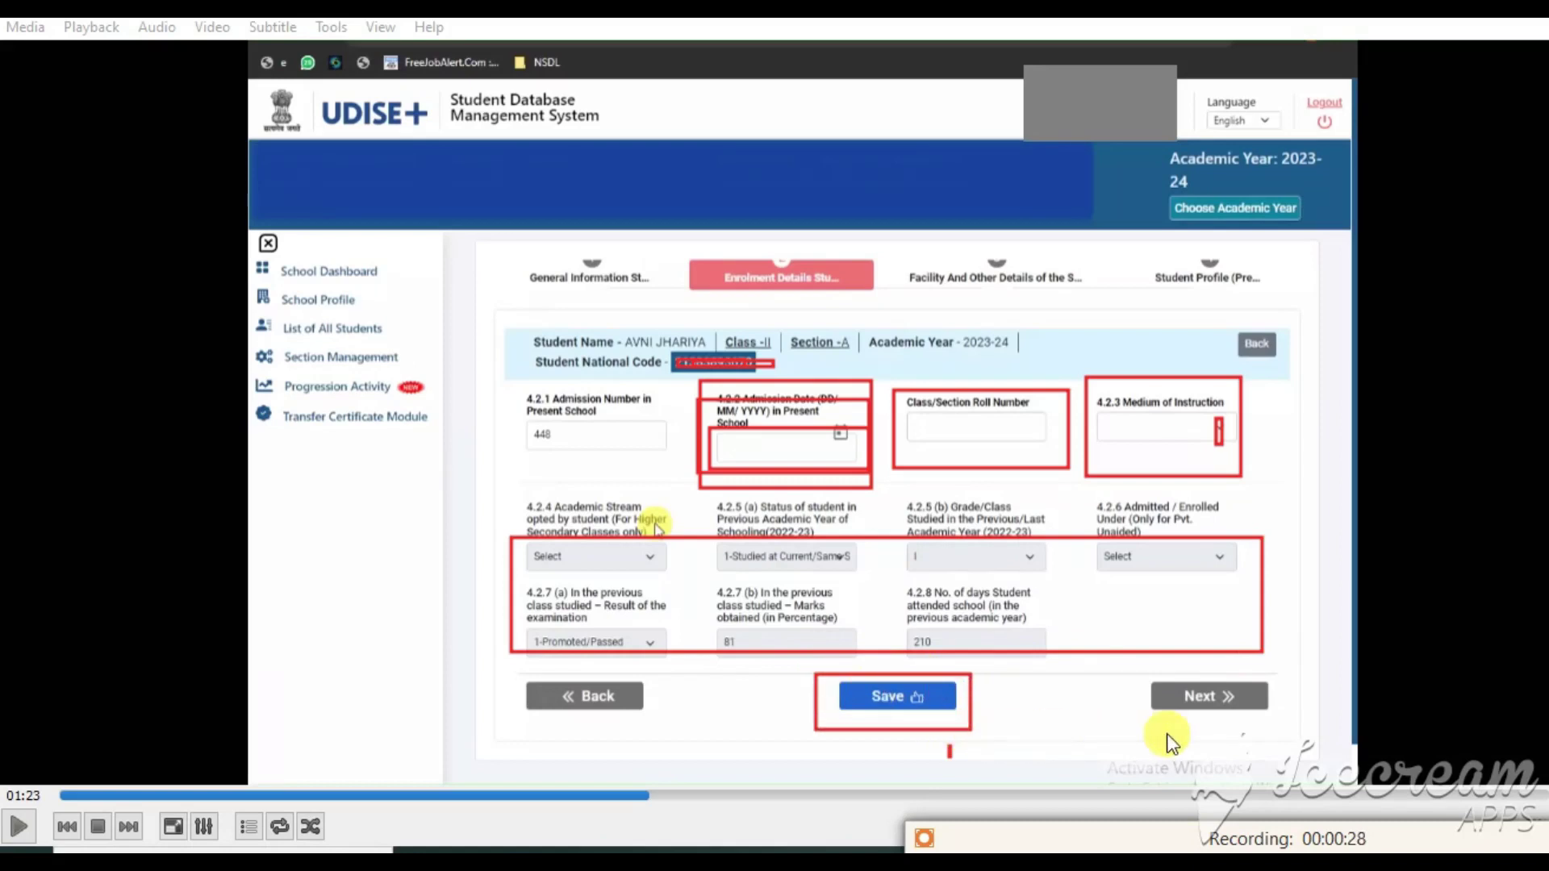
{"action": "left_click_drag", "start_coordinate": [1141, 669], "coordinate": [1273, 725]}
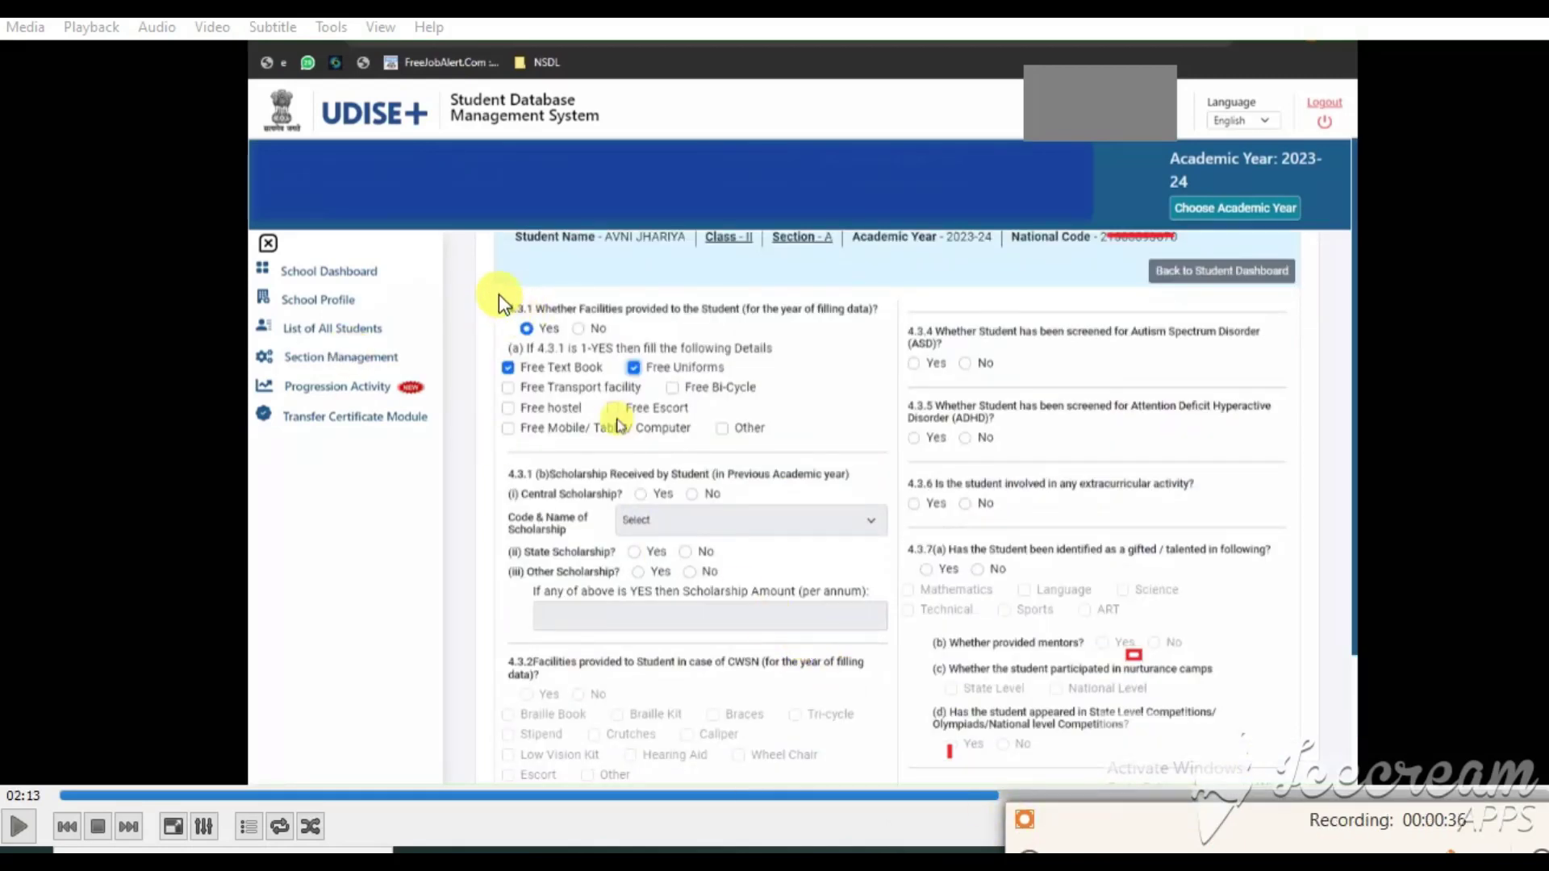
- Outline question 4.3.1 on the facility form with its Yes option, the facility checkboxes, Free Text Book and Free Uniforms
{"action": "left_click_drag", "start_coordinate": [496, 285], "coordinate": [889, 328]}
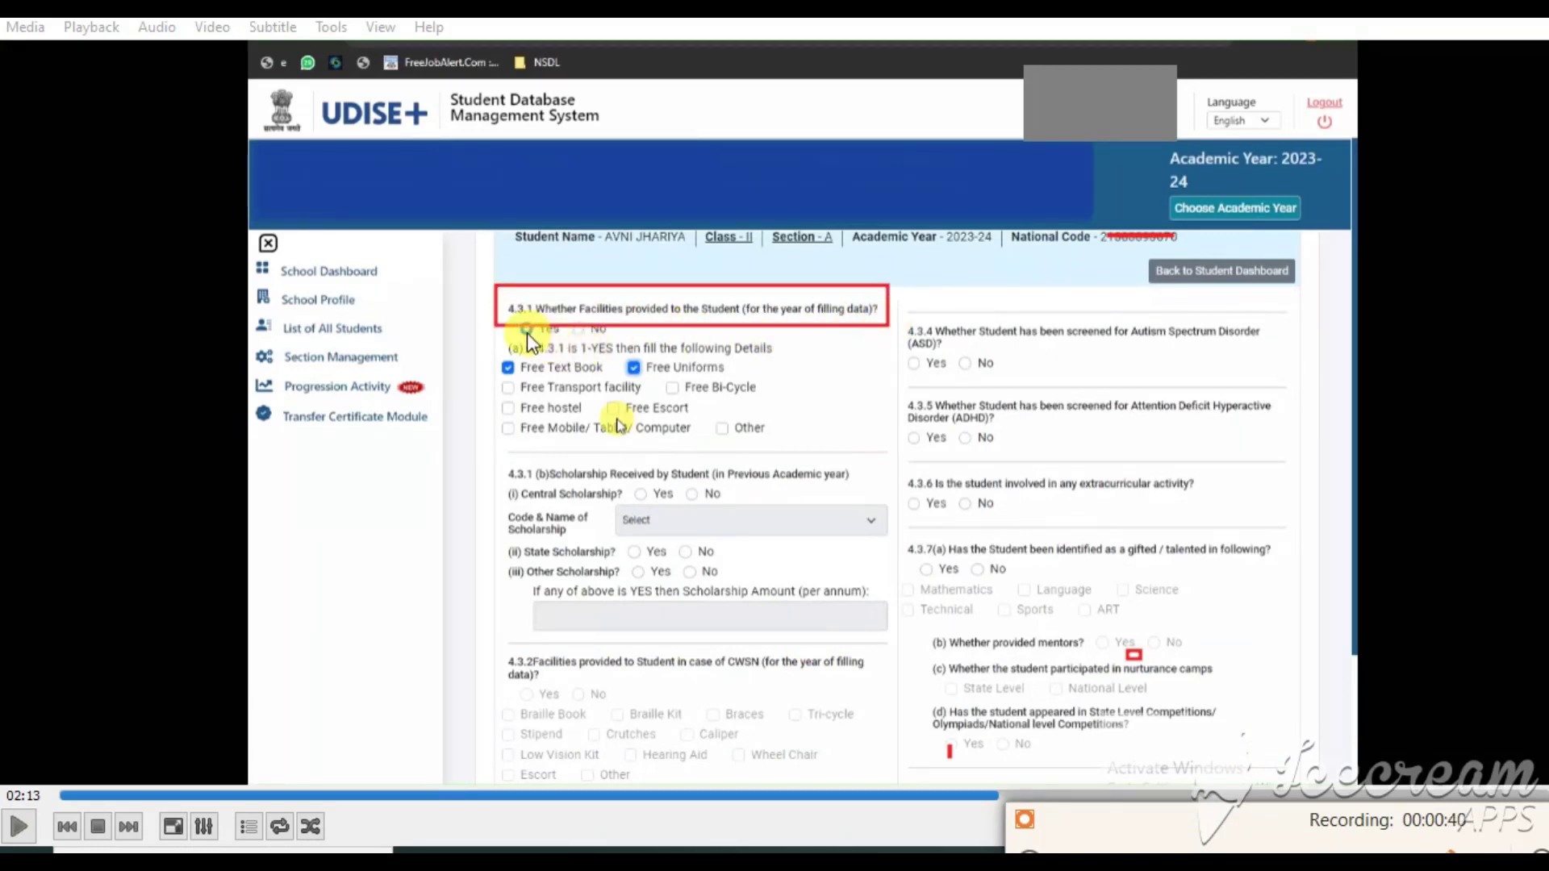
{"action": "left_click_drag", "start_coordinate": [516, 319], "coordinate": [807, 442]}
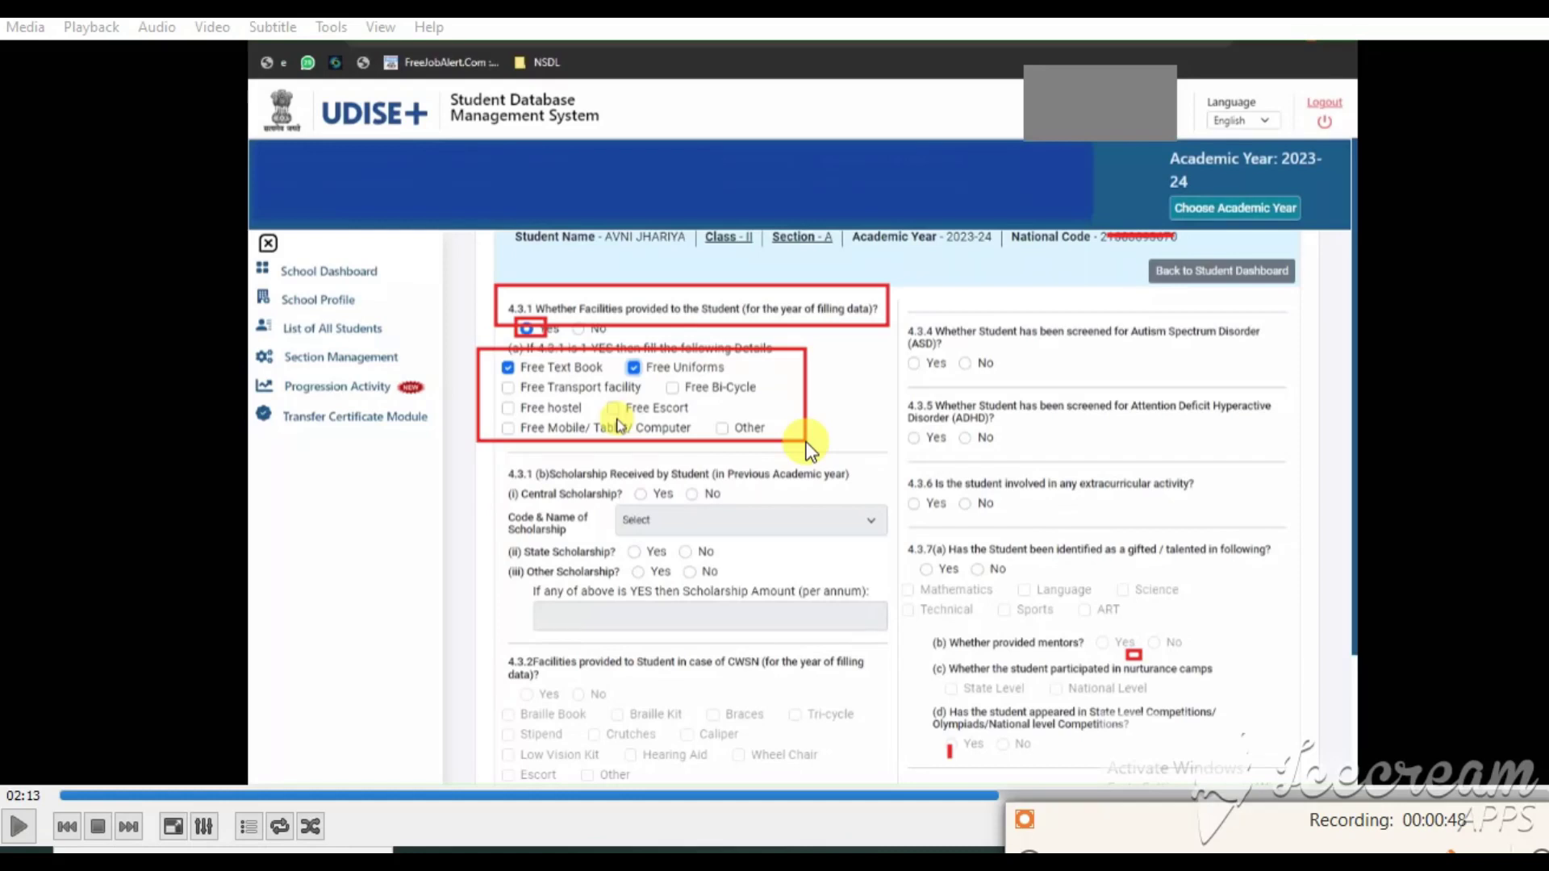
{"action": "left_click", "coordinate": [633, 366]}
{"action": "left_click", "coordinate": [525, 328]}
{"action": "left_click", "coordinate": [507, 363]}
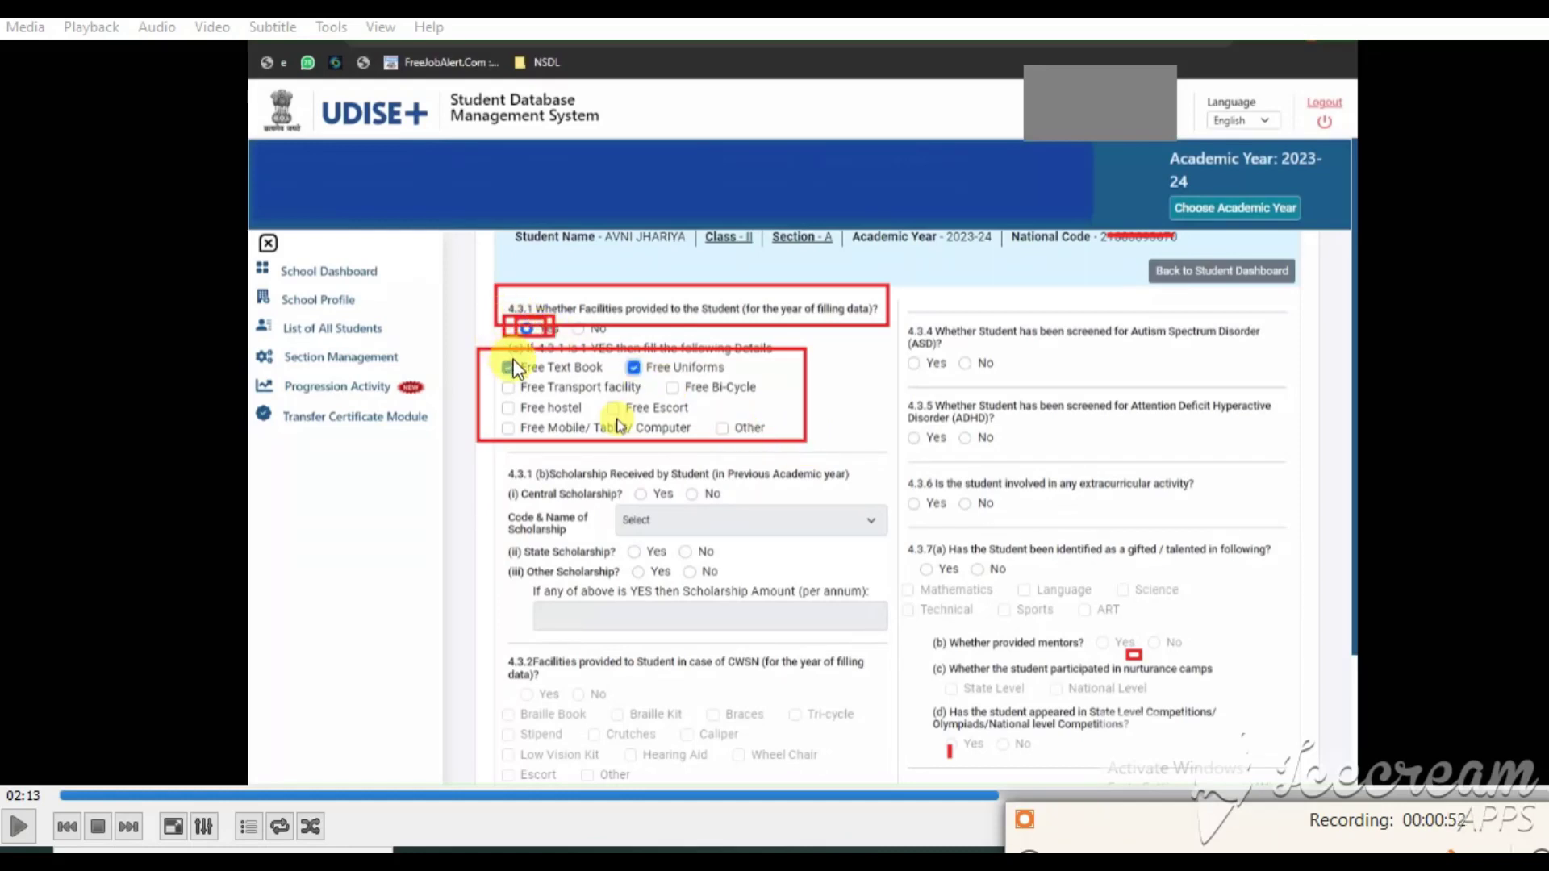
{"action": "mouse_move", "coordinate": [520, 354]}
{"action": "left_mouse_down"}
{"action": "mouse_move", "coordinate": [587, 374]}
{"action": "mouse_move", "coordinate": [742, 378]}
{"action": "left_mouse_up"}
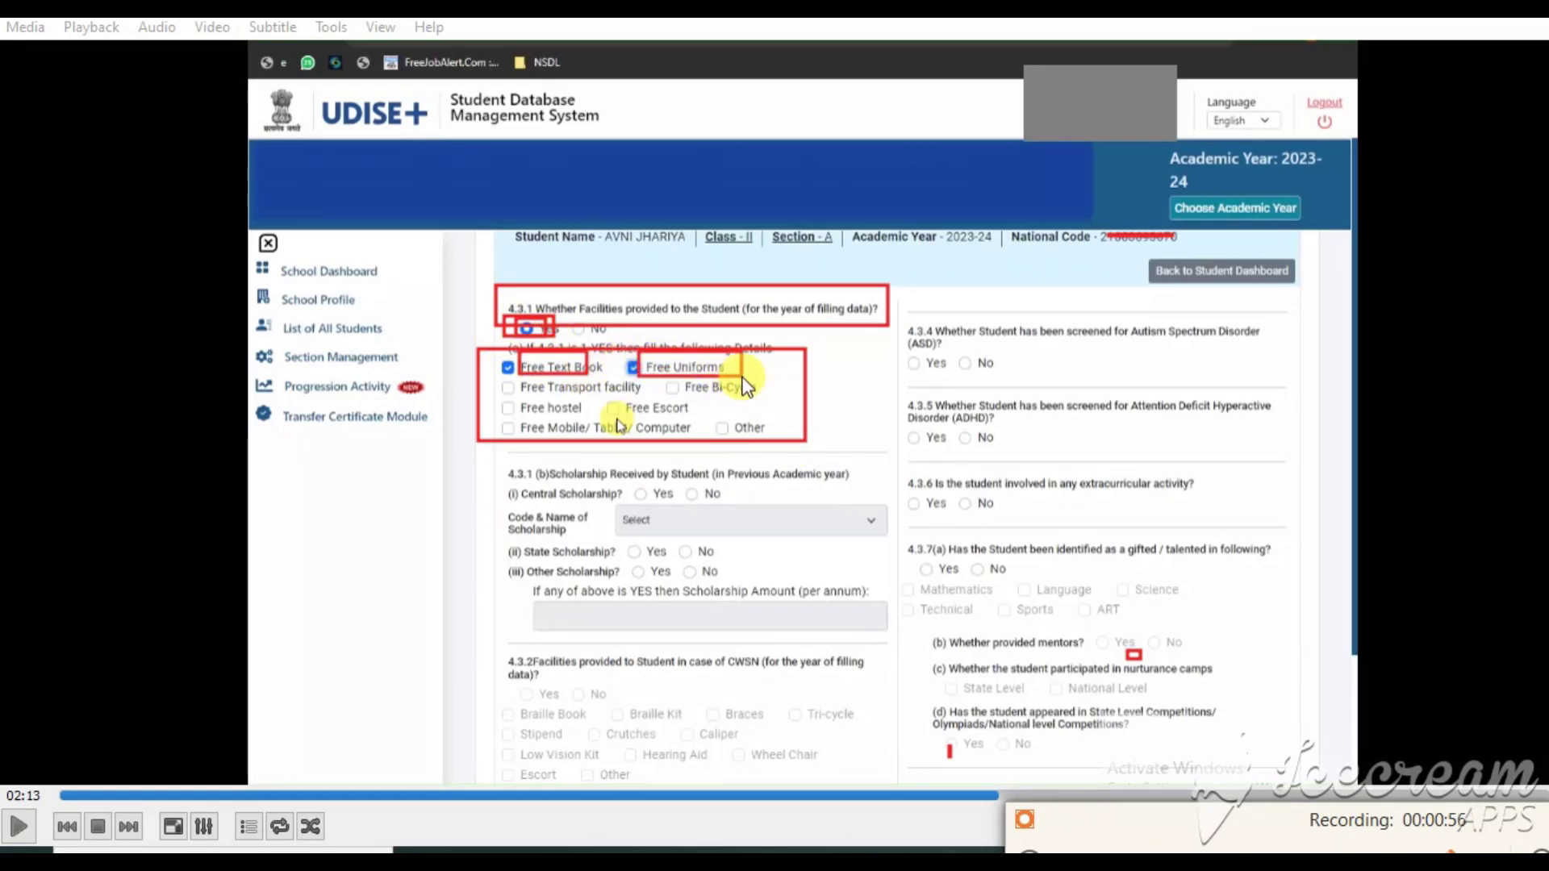
{"action": "left_click", "coordinate": [631, 367]}
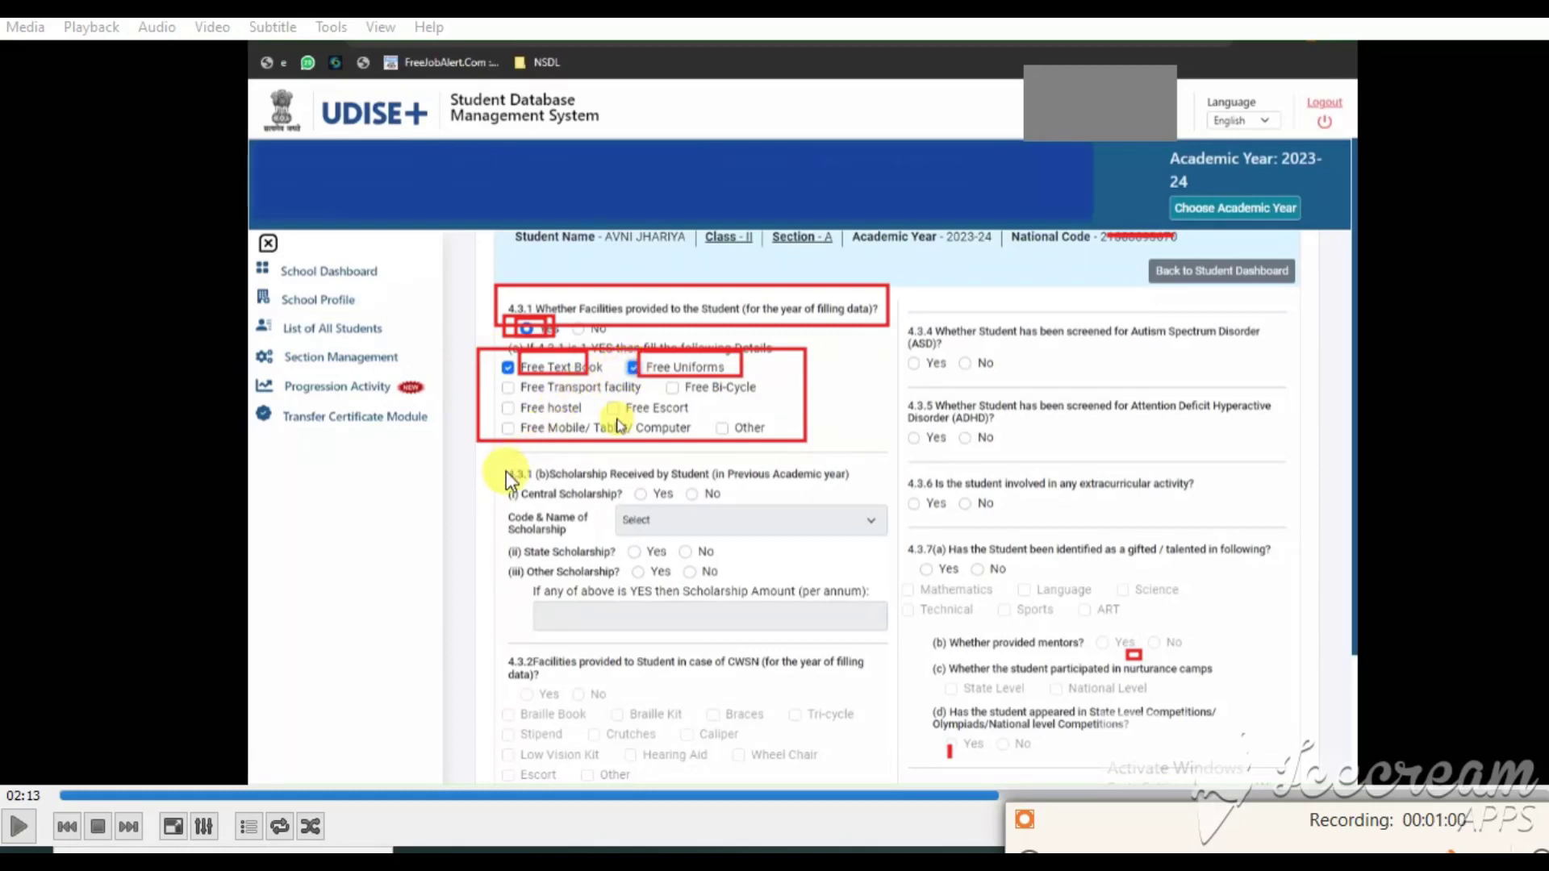
- Outline the scholarship block, its Central and State Yes options and the amount field, and strike out the student's name
{"action": "mouse_move", "coordinate": [490, 457]}
{"action": "left_mouse_down"}
{"action": "mouse_move", "coordinate": [520, 484]}
{"action": "mouse_move", "coordinate": [750, 525]}
{"action": "mouse_move", "coordinate": [889, 615]}
{"action": "left_mouse_up"}
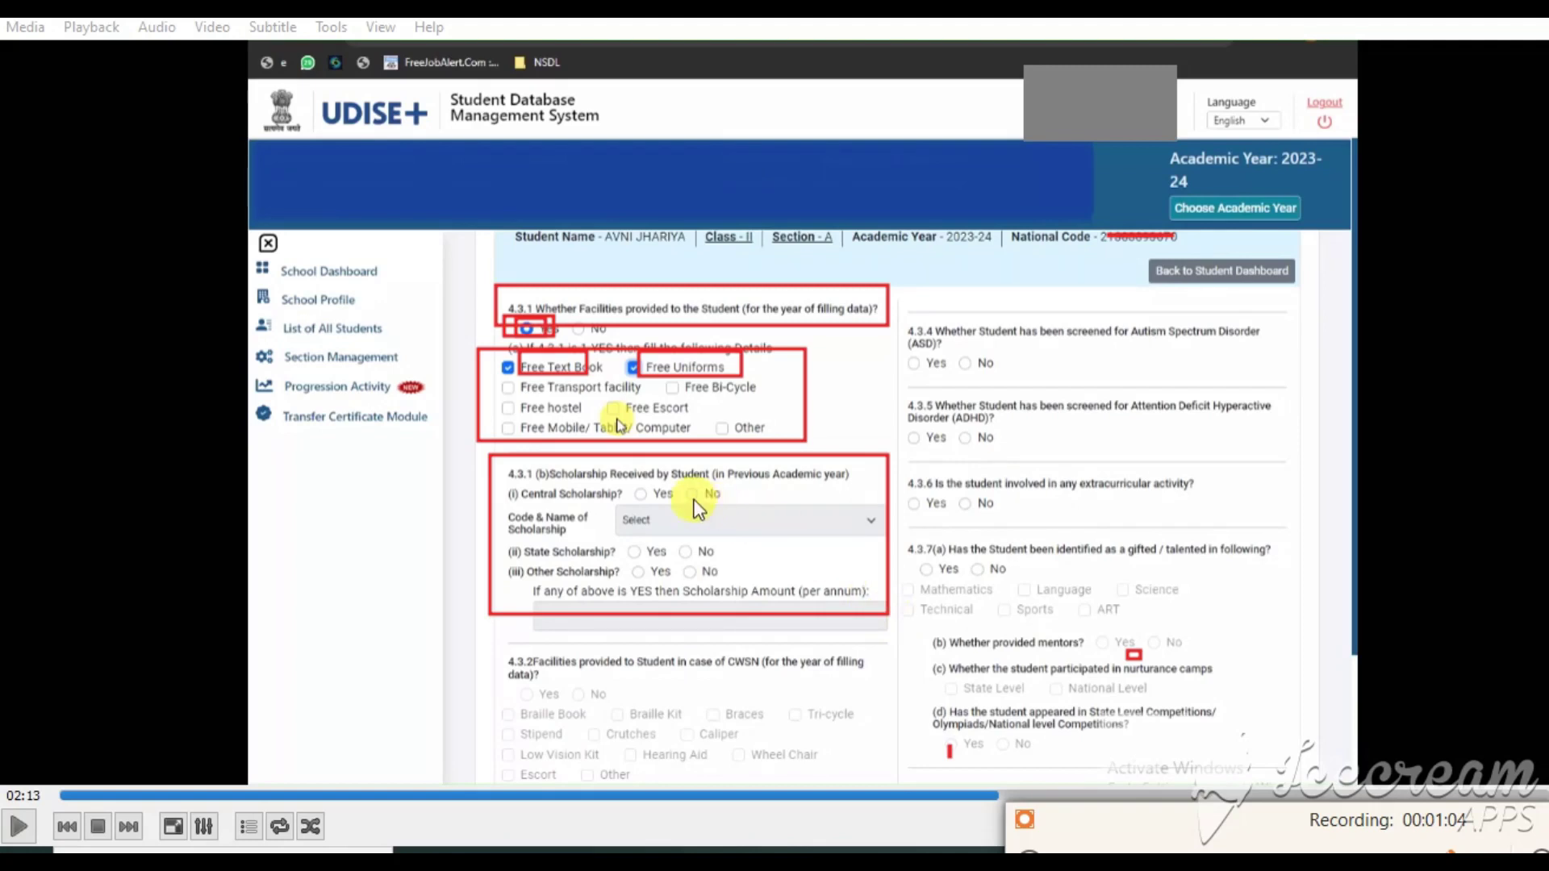
{"action": "left_click_drag", "start_coordinate": [624, 484], "coordinate": [652, 506]}
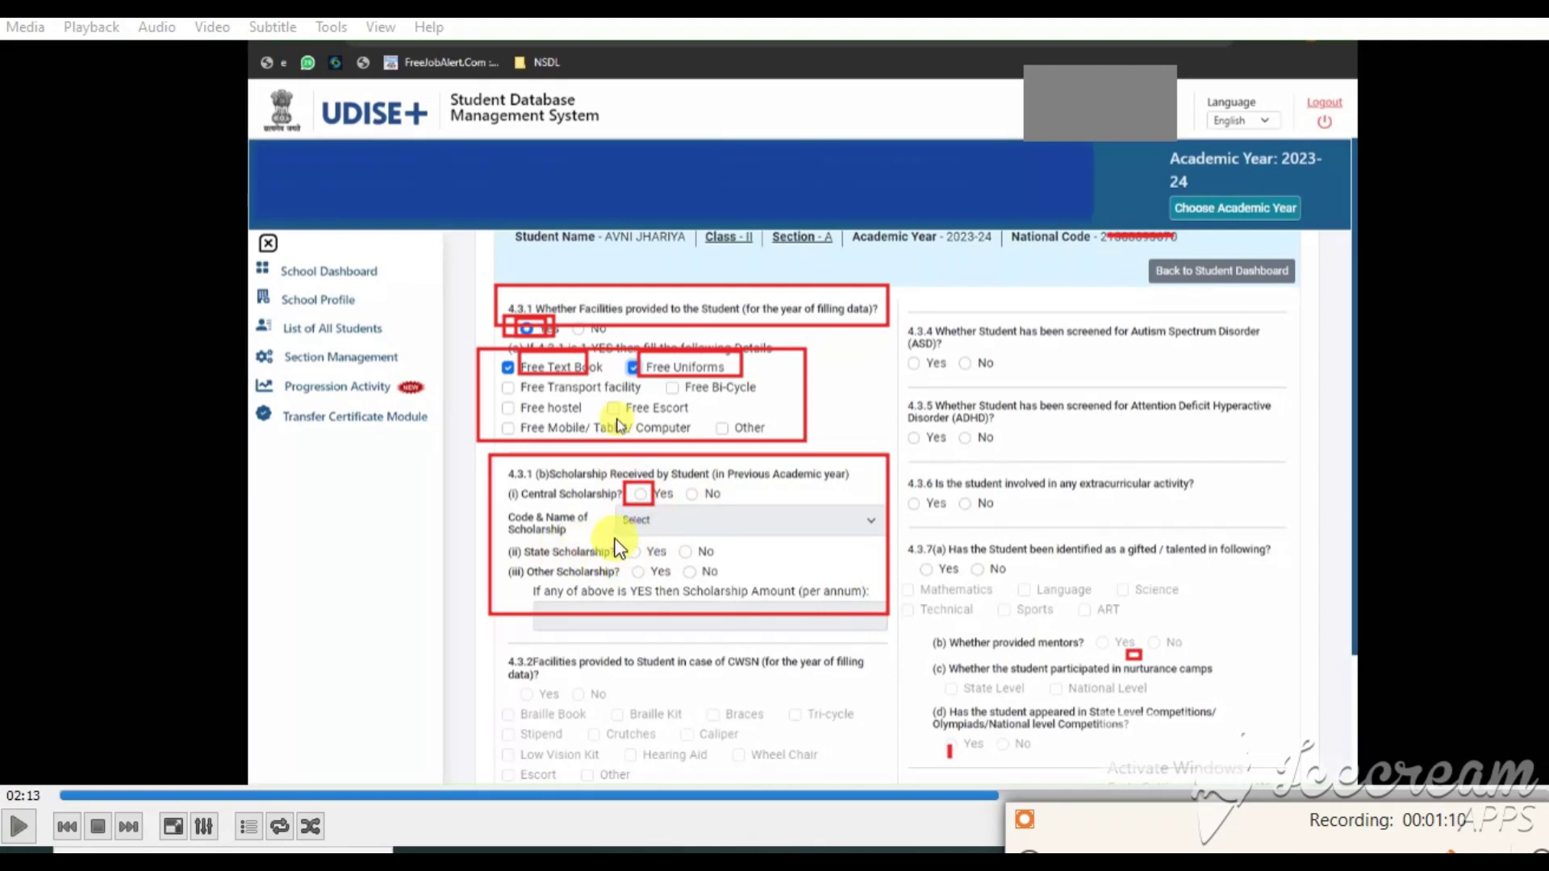
{"action": "left_click_drag", "start_coordinate": [613, 539], "coordinate": [657, 560]}
{"action": "left_click_drag", "start_coordinate": [583, 598], "coordinate": [670, 627]}
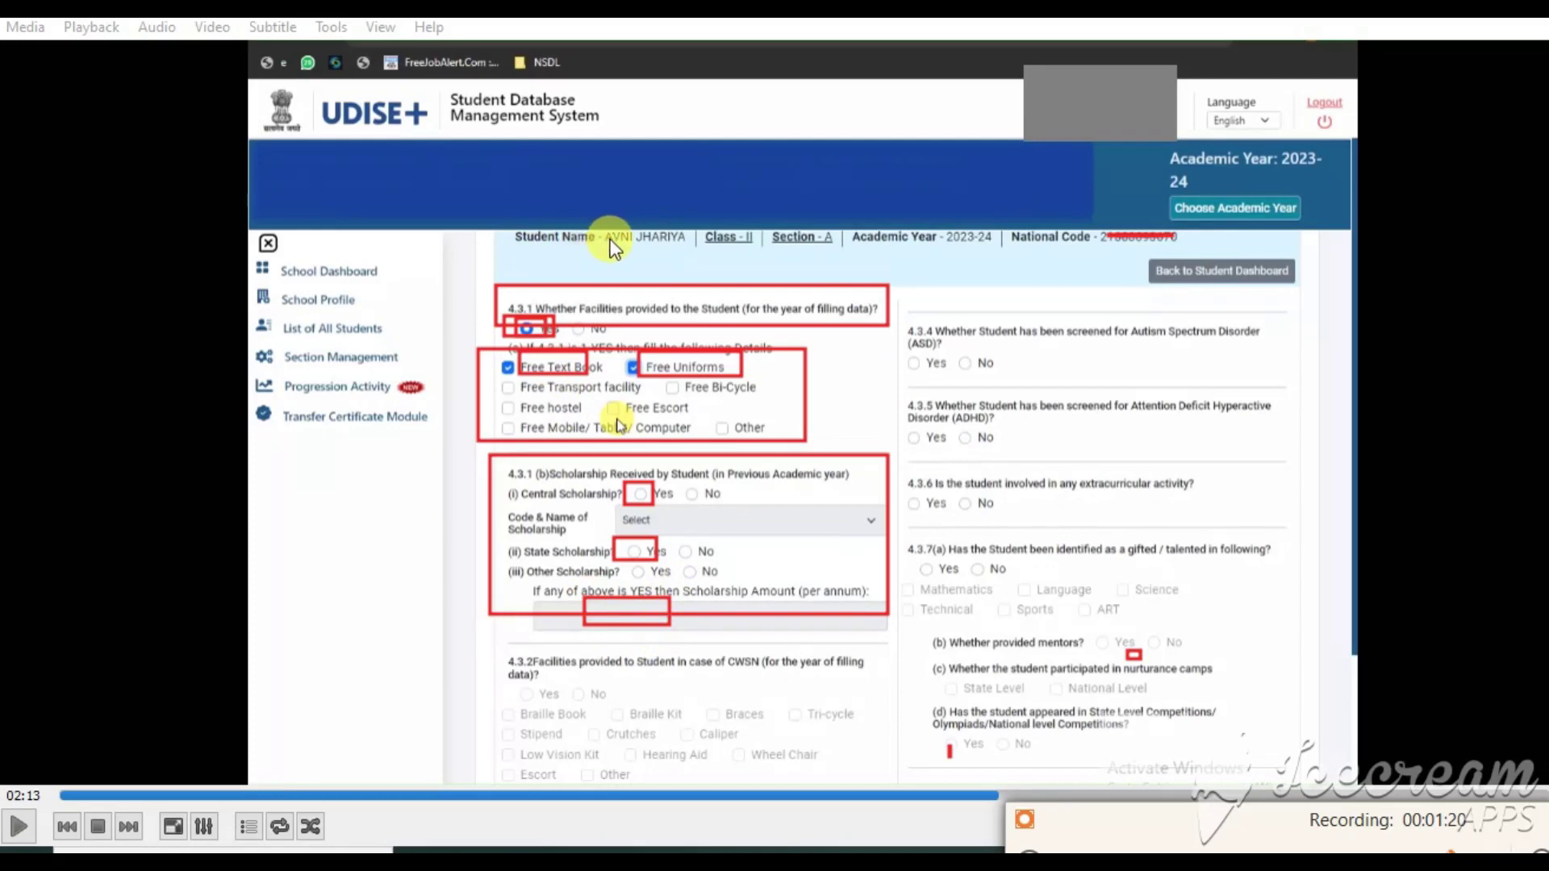
{"action": "left_click_drag", "start_coordinate": [610, 238], "coordinate": [680, 242]}
{"action": "left_click_drag", "start_coordinate": [579, 602], "coordinate": [675, 602]}
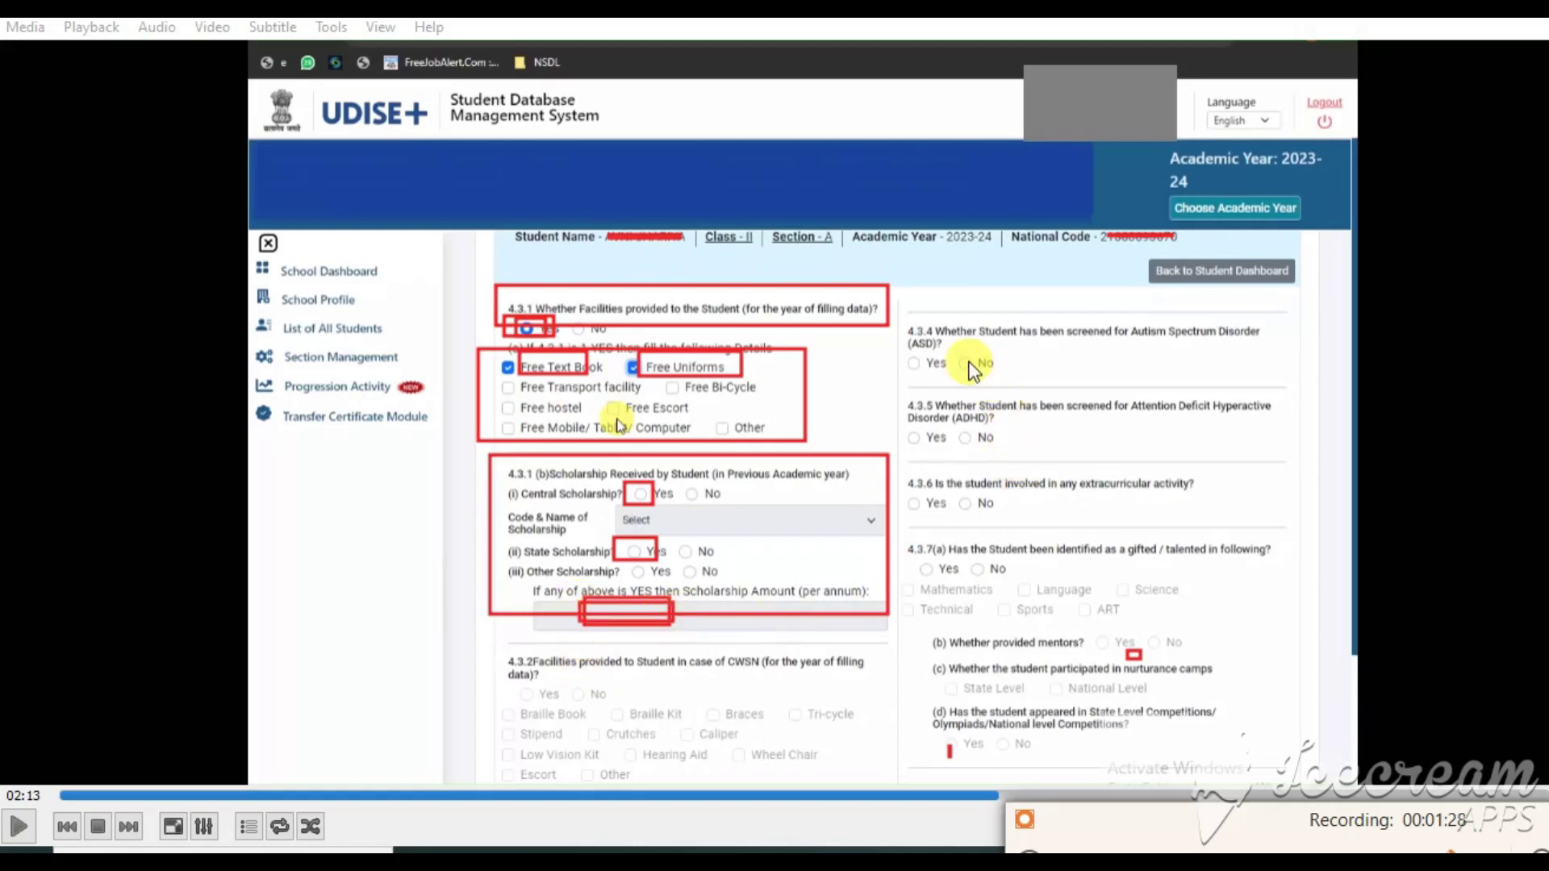
- Outline the No options of questions 4.3.4 to 4.3.6, the ASD and ADHD terms, and the gifted/talented and competition questions' answer options
{"action": "left_click_drag", "start_coordinate": [957, 355], "coordinate": [973, 375]}
{"action": "mouse_move", "coordinate": [950, 436]}
{"action": "left_mouse_down"}
{"action": "mouse_move", "coordinate": [985, 472]}
{"action": "mouse_move", "coordinate": [975, 525]}
{"action": "left_mouse_up"}
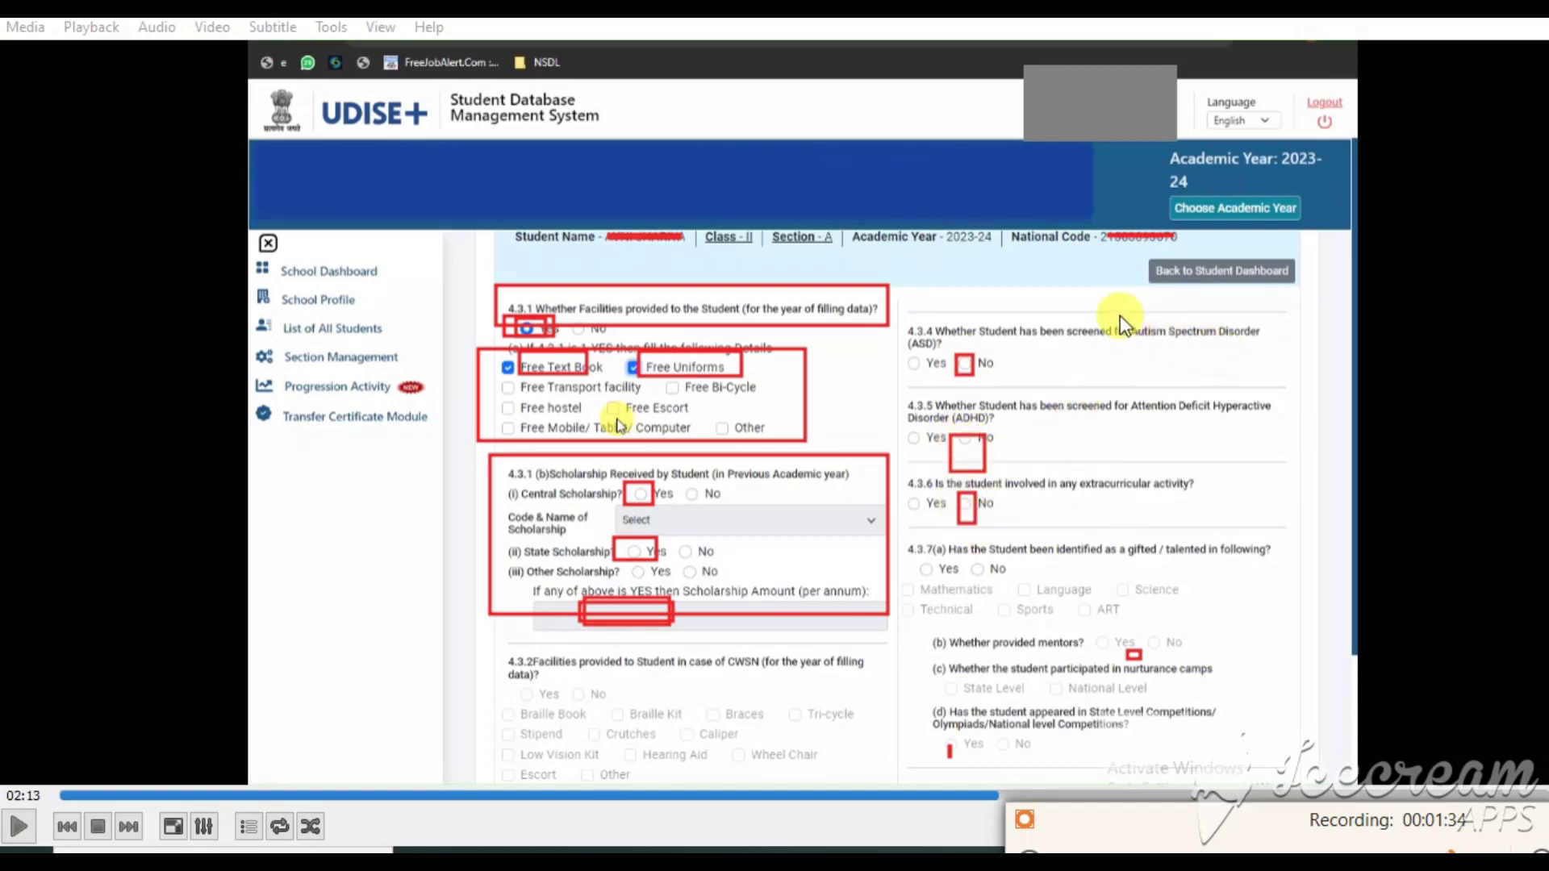
{"action": "mouse_move", "coordinate": [1123, 323]}
{"action": "left_mouse_down"}
{"action": "mouse_move", "coordinate": [1299, 367]}
{"action": "mouse_move", "coordinate": [1277, 350]}
{"action": "left_mouse_up"}
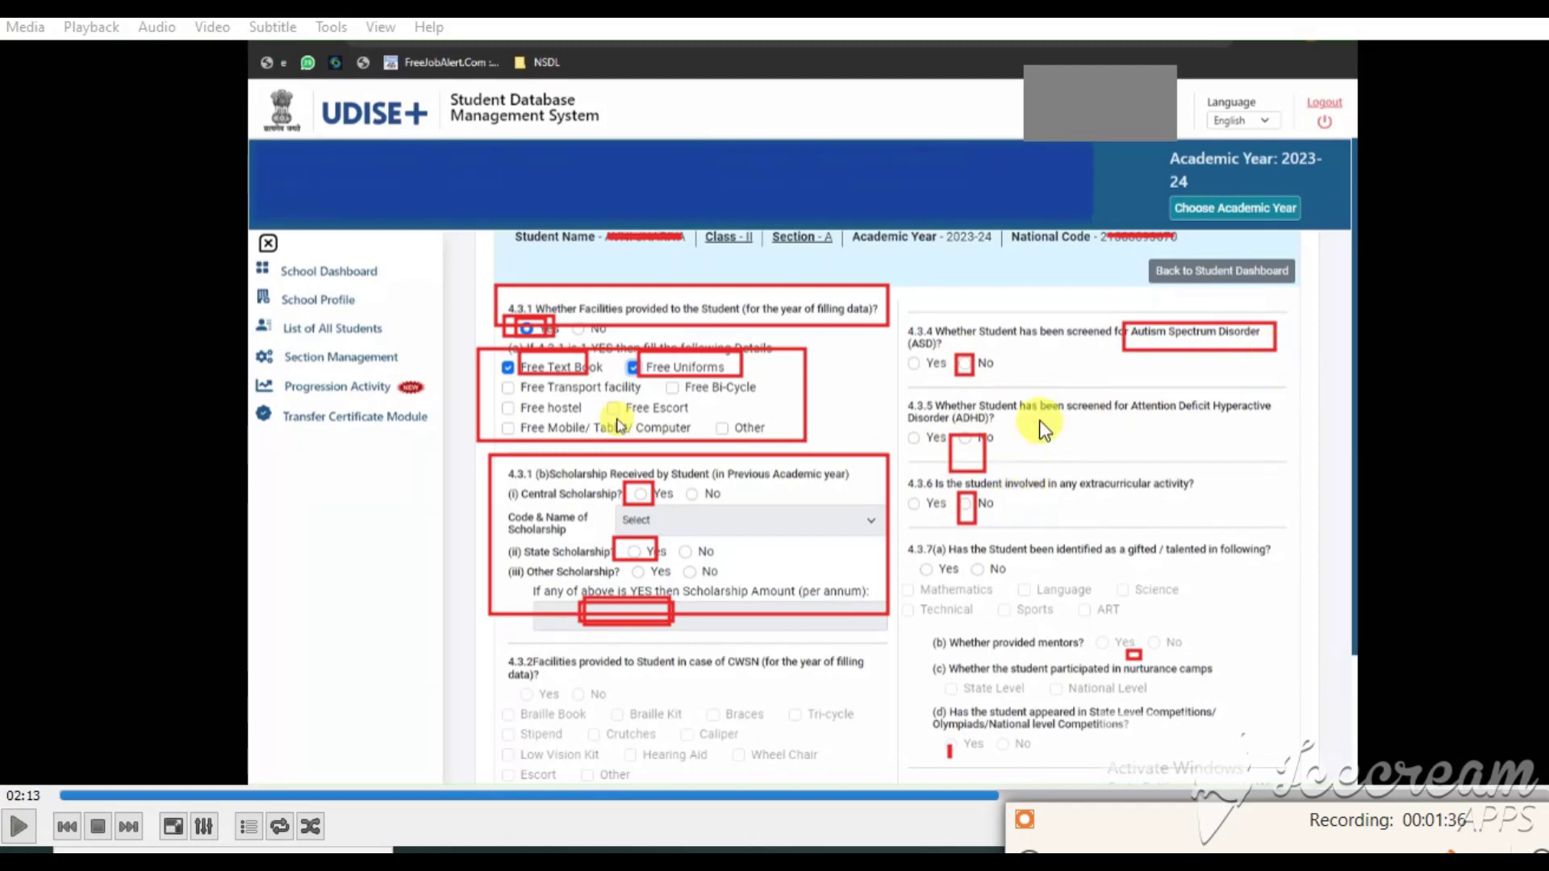
{"action": "left_click_drag", "start_coordinate": [1138, 396], "coordinate": [1281, 429]}
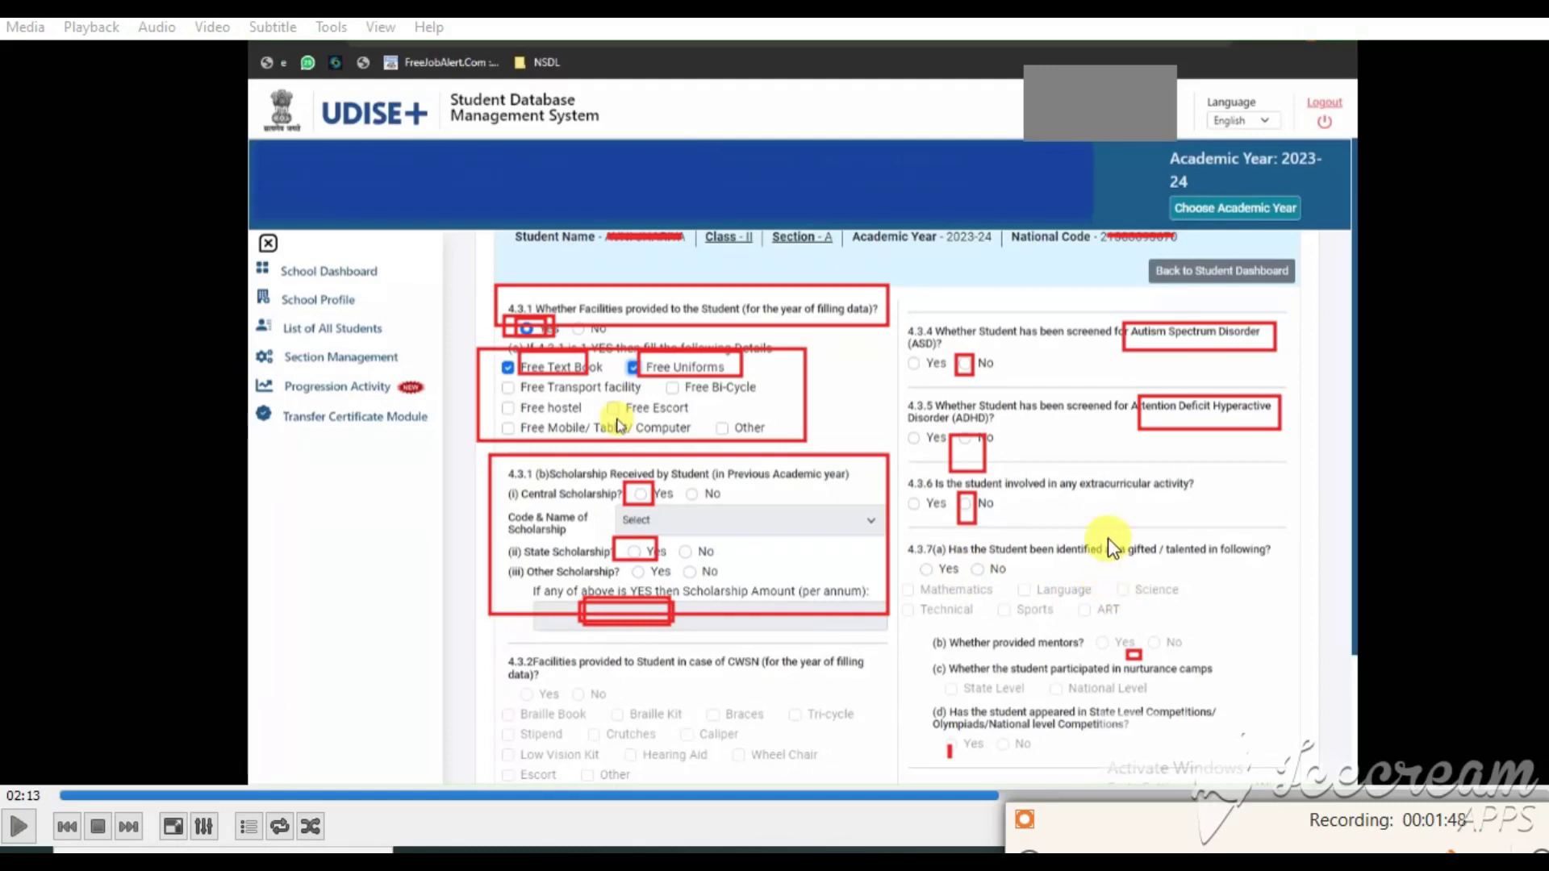
{"action": "left_click_drag", "start_coordinate": [1107, 529], "coordinate": [1296, 574]}
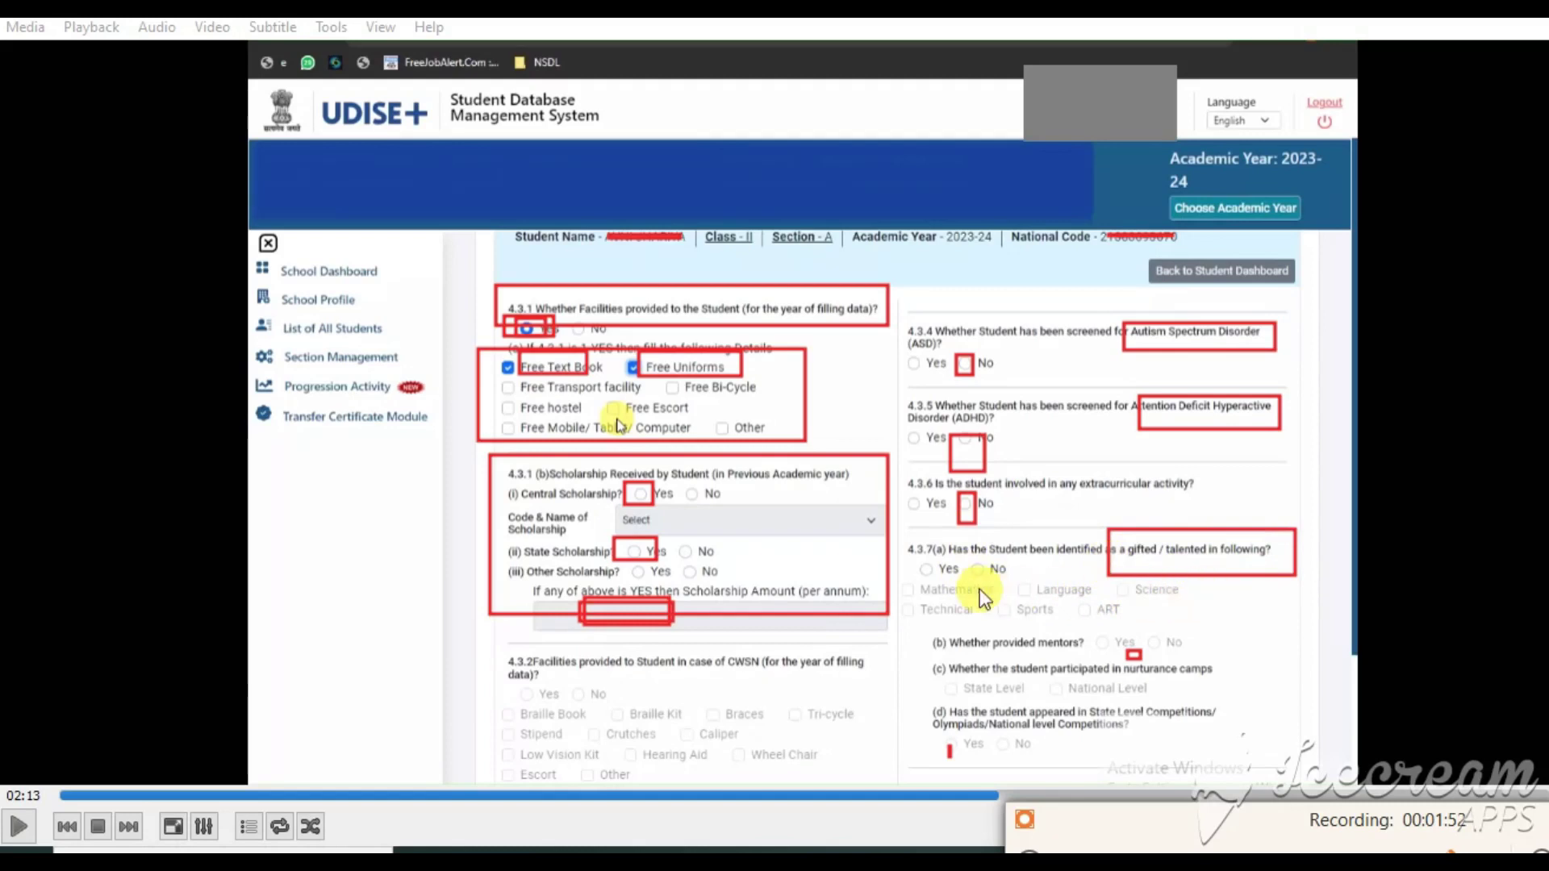
{"action": "left_click_drag", "start_coordinate": [910, 559], "coordinate": [1005, 574]}
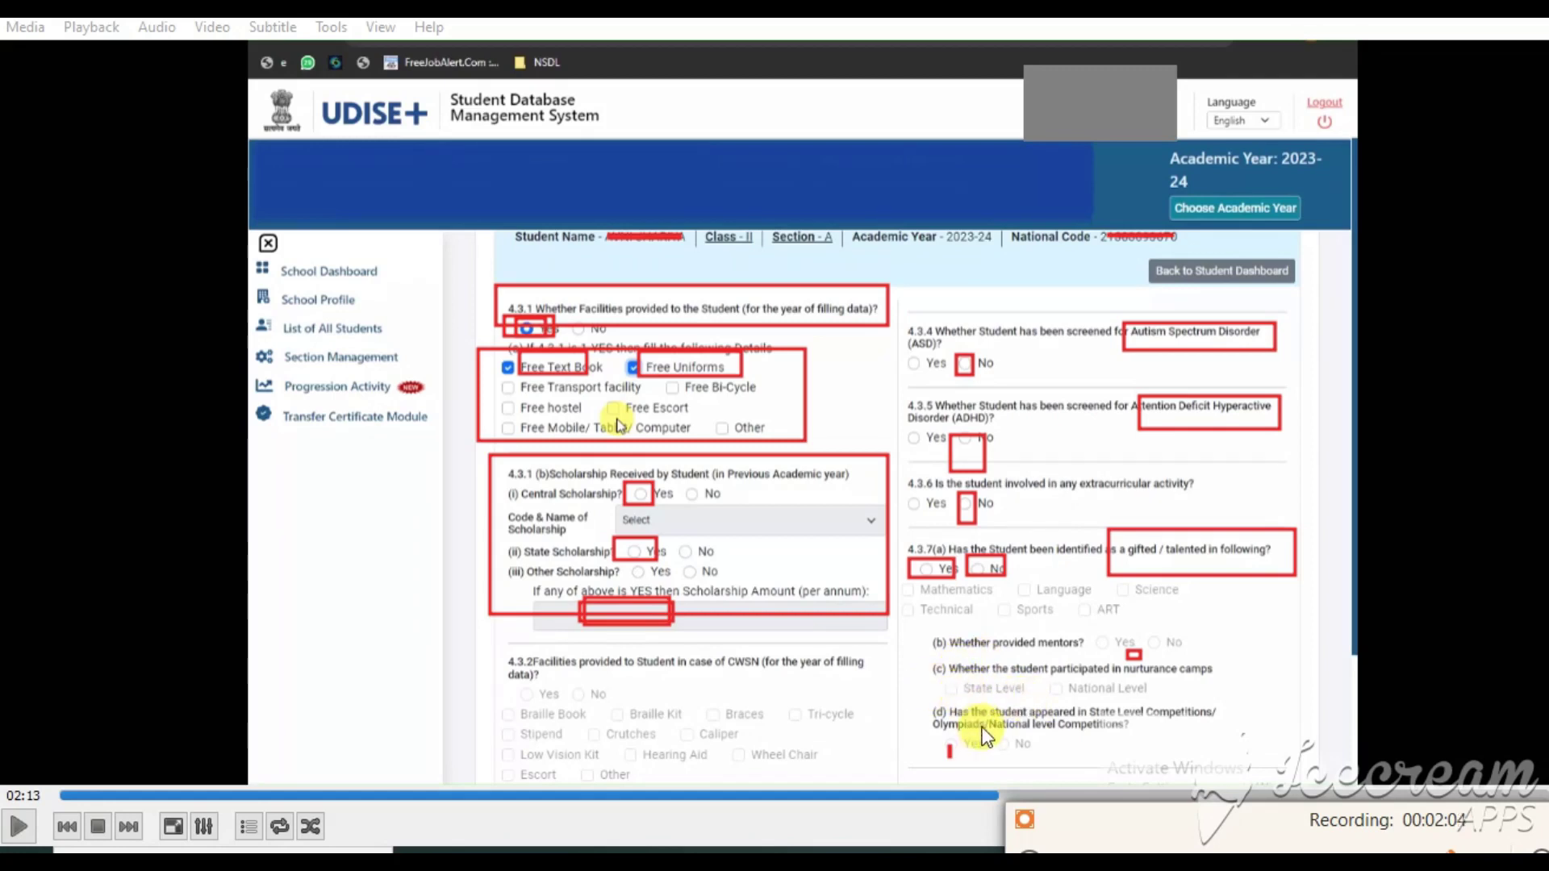
{"action": "left_click_drag", "start_coordinate": [991, 724], "coordinate": [1081, 763]}
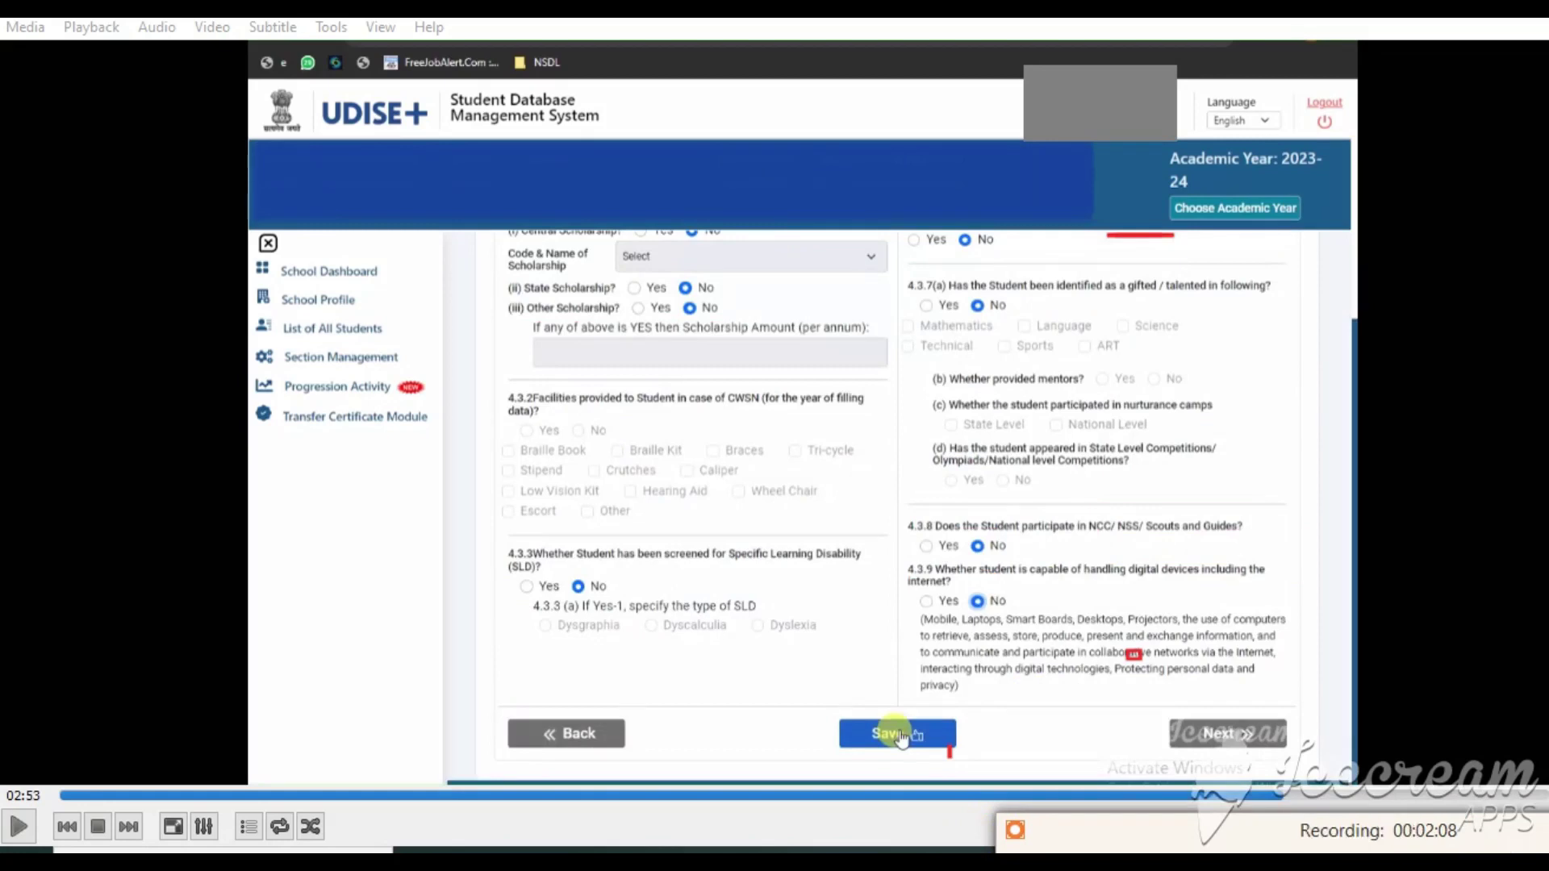
- Outline the facility form's Save and Next buttons, and outline the student profile preview down to Complete Data
{"action": "left_click_drag", "start_coordinate": [824, 700], "coordinate": [980, 759]}
{"action": "left_click_drag", "start_coordinate": [1155, 699], "coordinate": [1289, 761]}
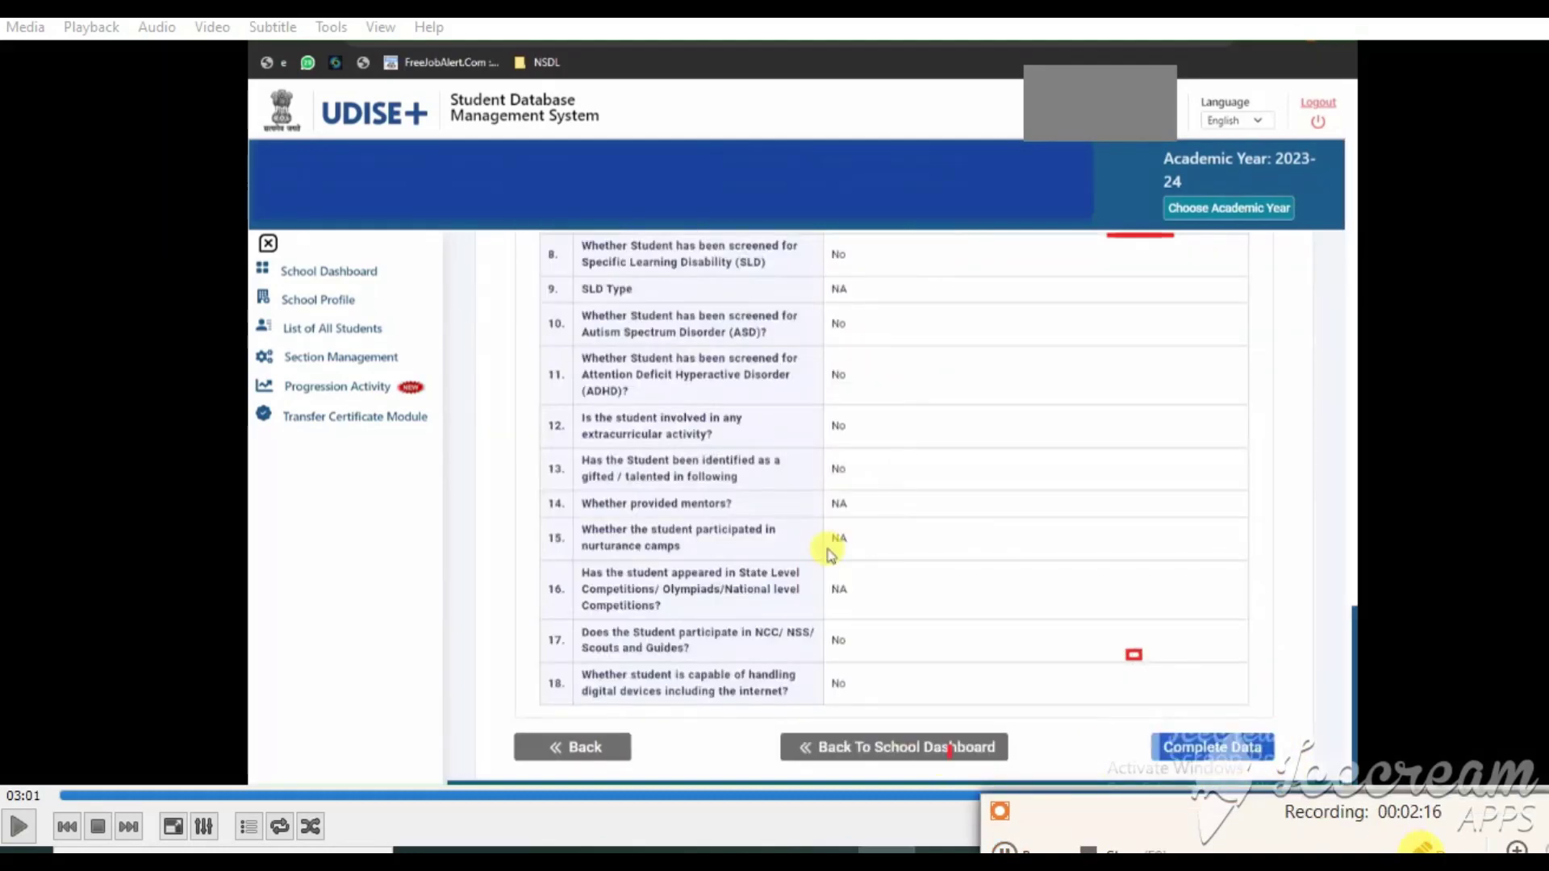
{"action": "mouse_move", "coordinate": [1162, 795]}
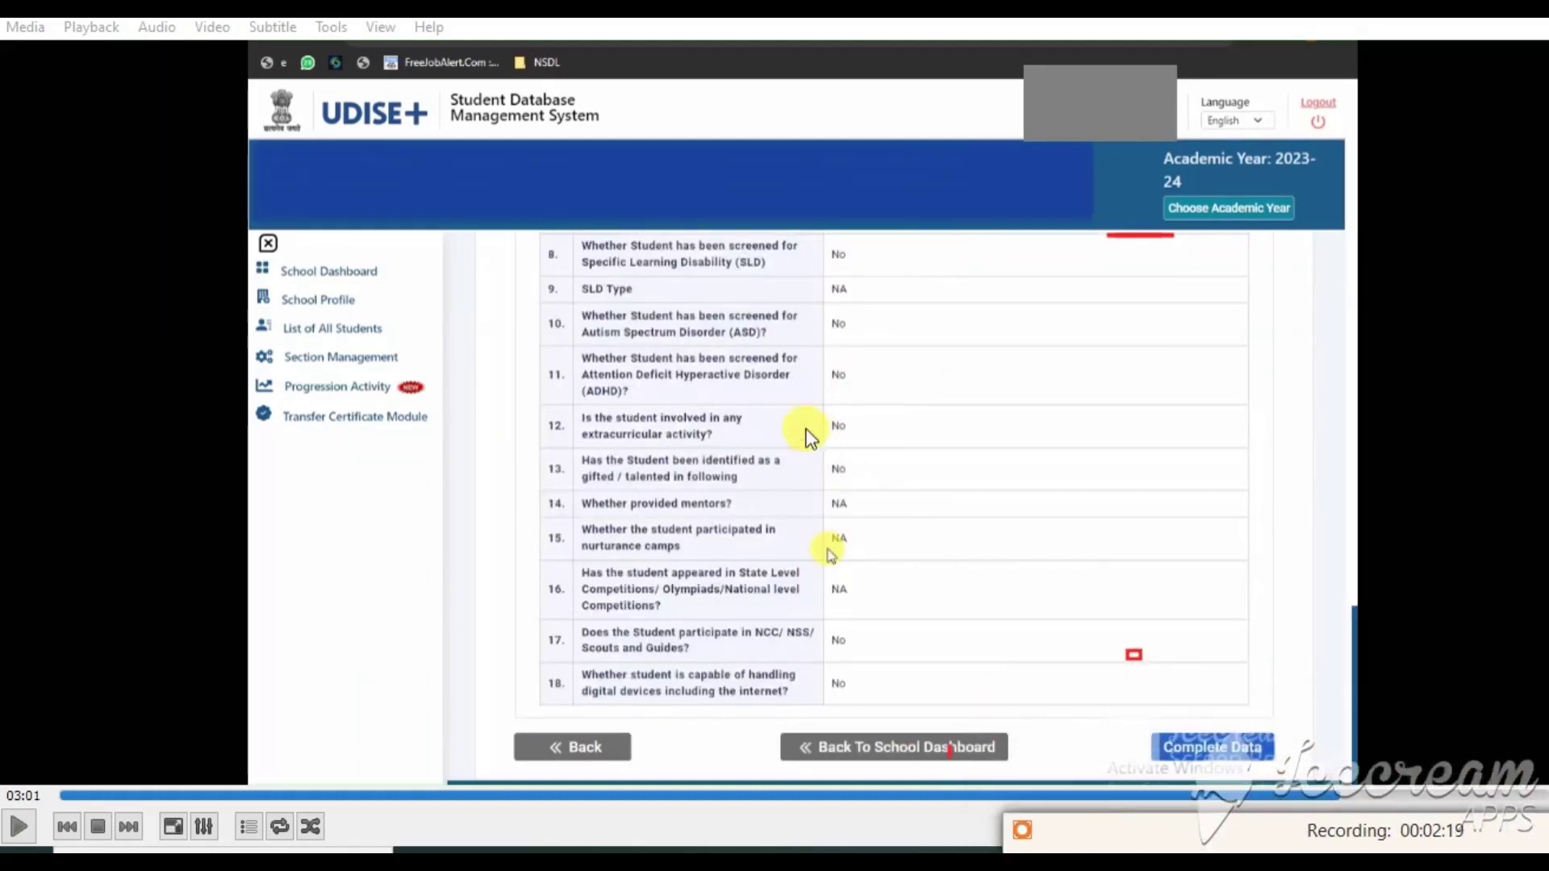
{"action": "mouse_move", "coordinate": [552, 253]}
{"action": "left_mouse_down"}
{"action": "mouse_move", "coordinate": [1076, 692]}
{"action": "mouse_move", "coordinate": [1279, 767]}
{"action": "left_mouse_up"}
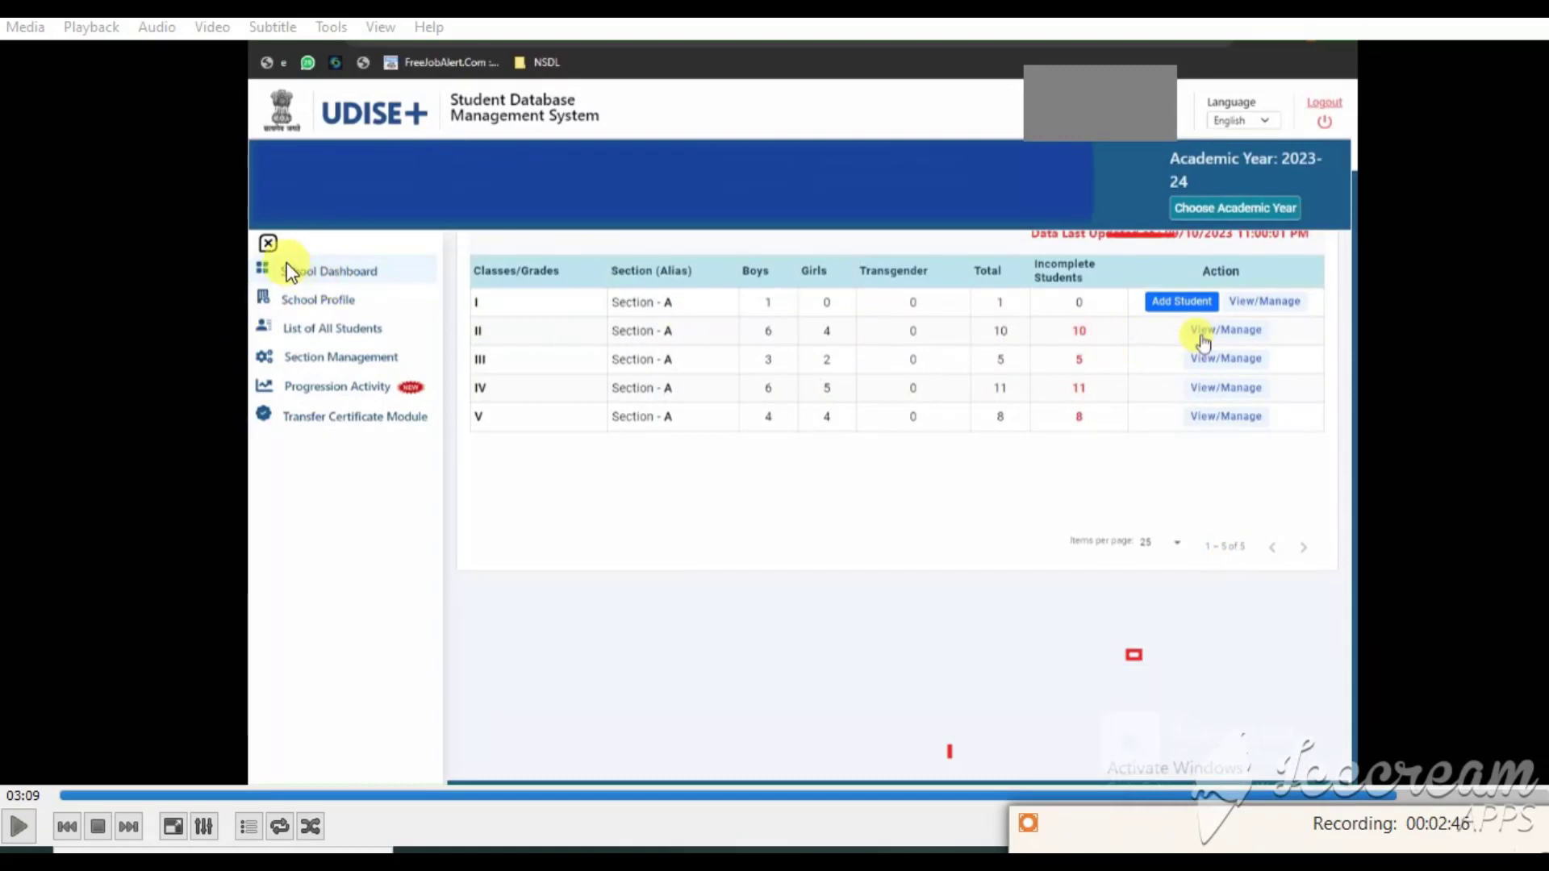
- Outline School Dashboard and Class II's View/Manage link, and mark the first student's row, GP/EP/FP form status and Completed entry status
{"action": "left_click_drag", "start_coordinate": [277, 257], "coordinate": [434, 282]}
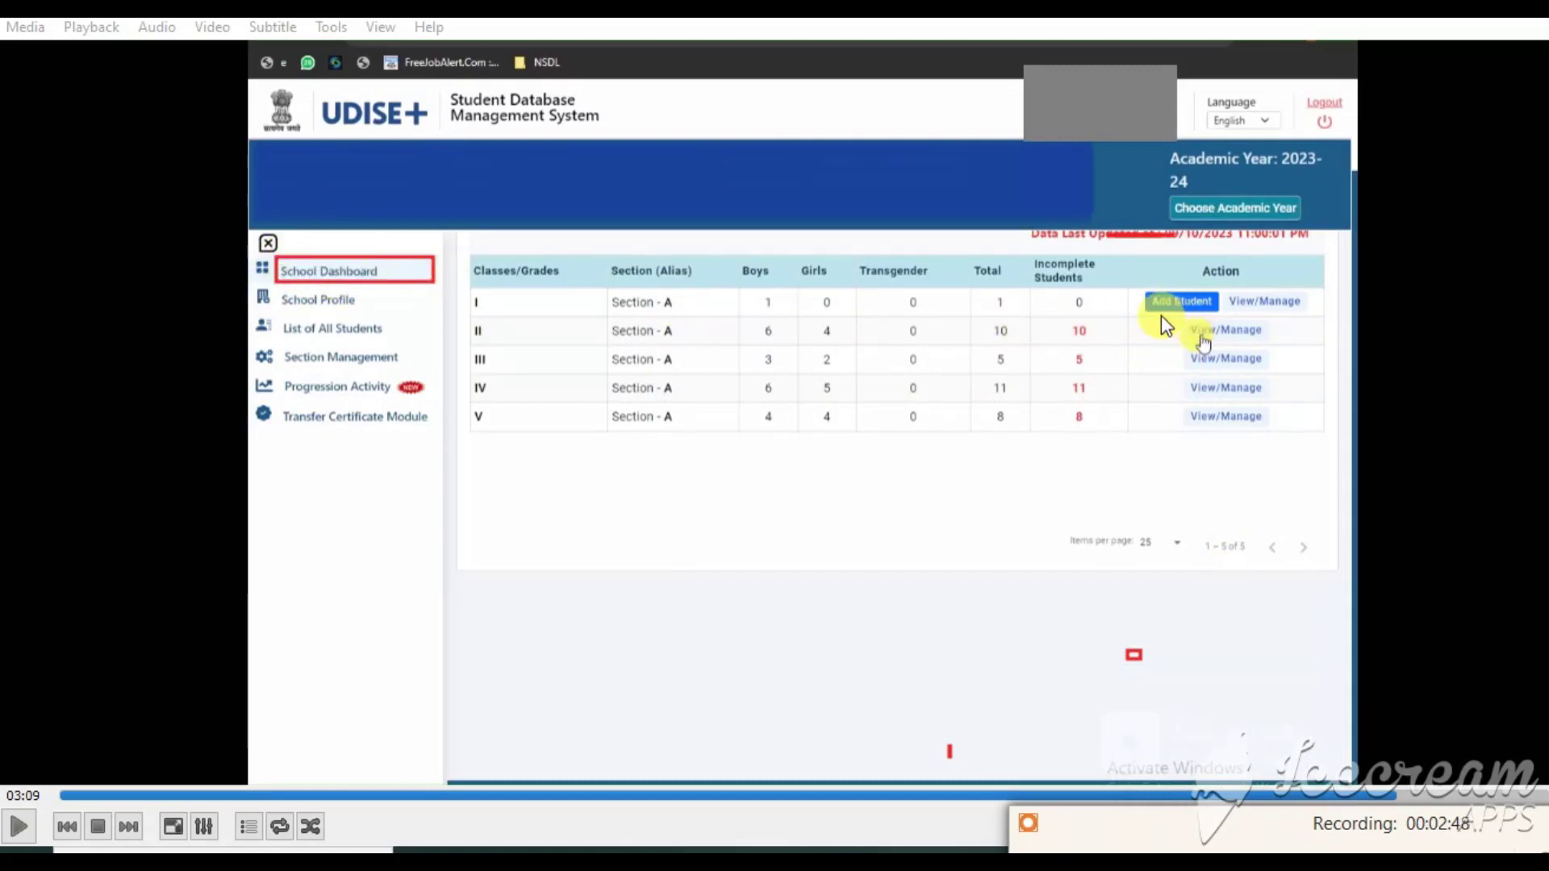
{"action": "left_click_drag", "start_coordinate": [1171, 319], "coordinate": [1282, 347]}
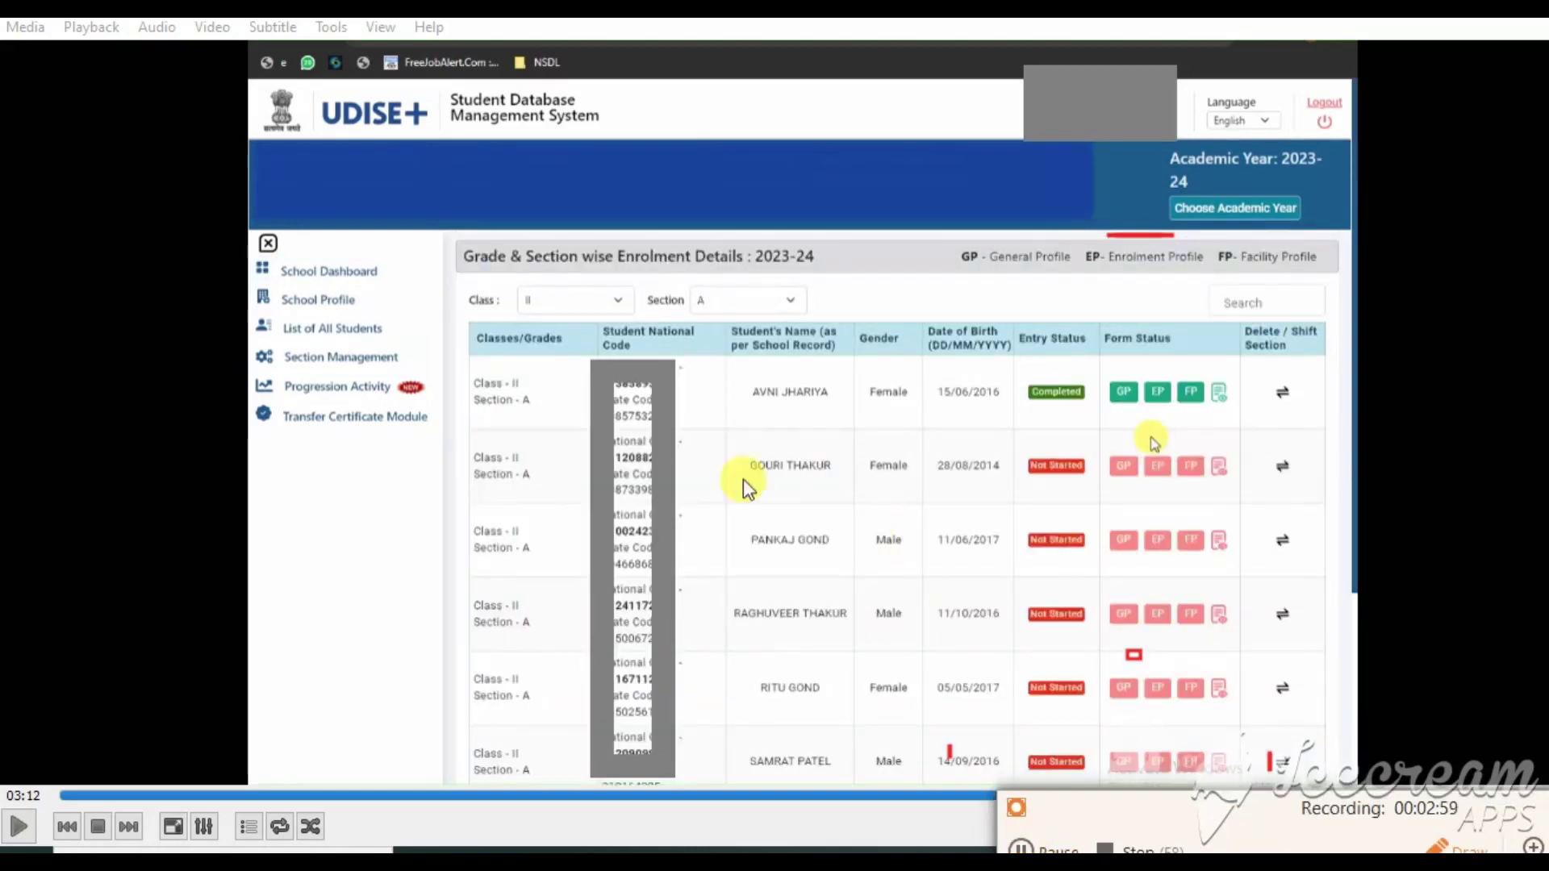
{"action": "mouse_move", "coordinate": [476, 373]}
{"action": "left_mouse_down"}
{"action": "mouse_move", "coordinate": [768, 420]}
{"action": "mouse_move", "coordinate": [1322, 417]}
{"action": "left_mouse_up"}
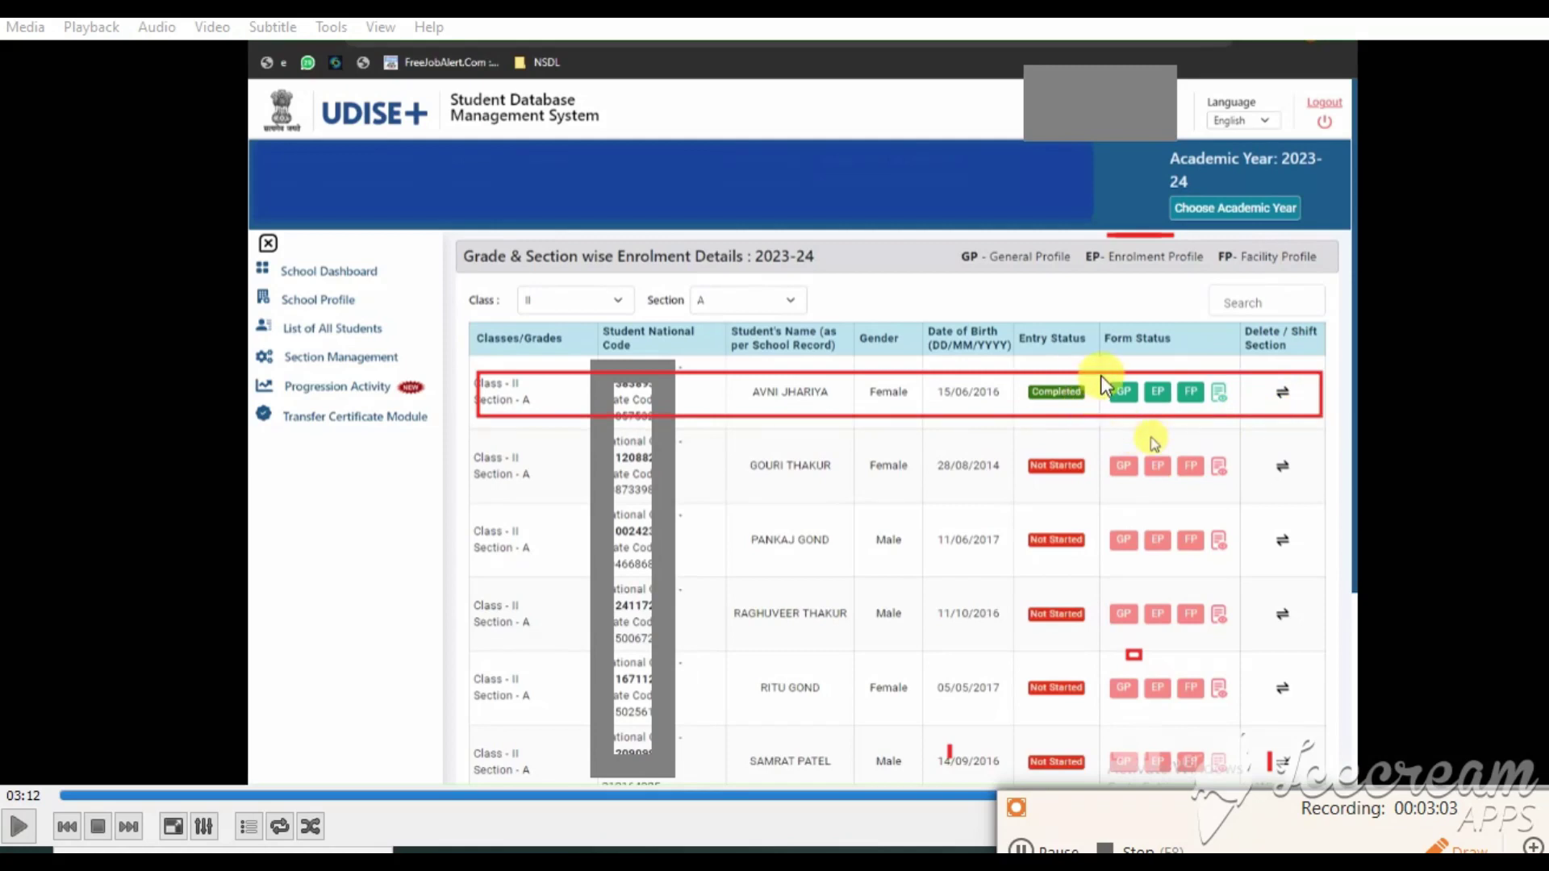
{"action": "left_click_drag", "start_coordinate": [1101, 375], "coordinate": [1236, 417]}
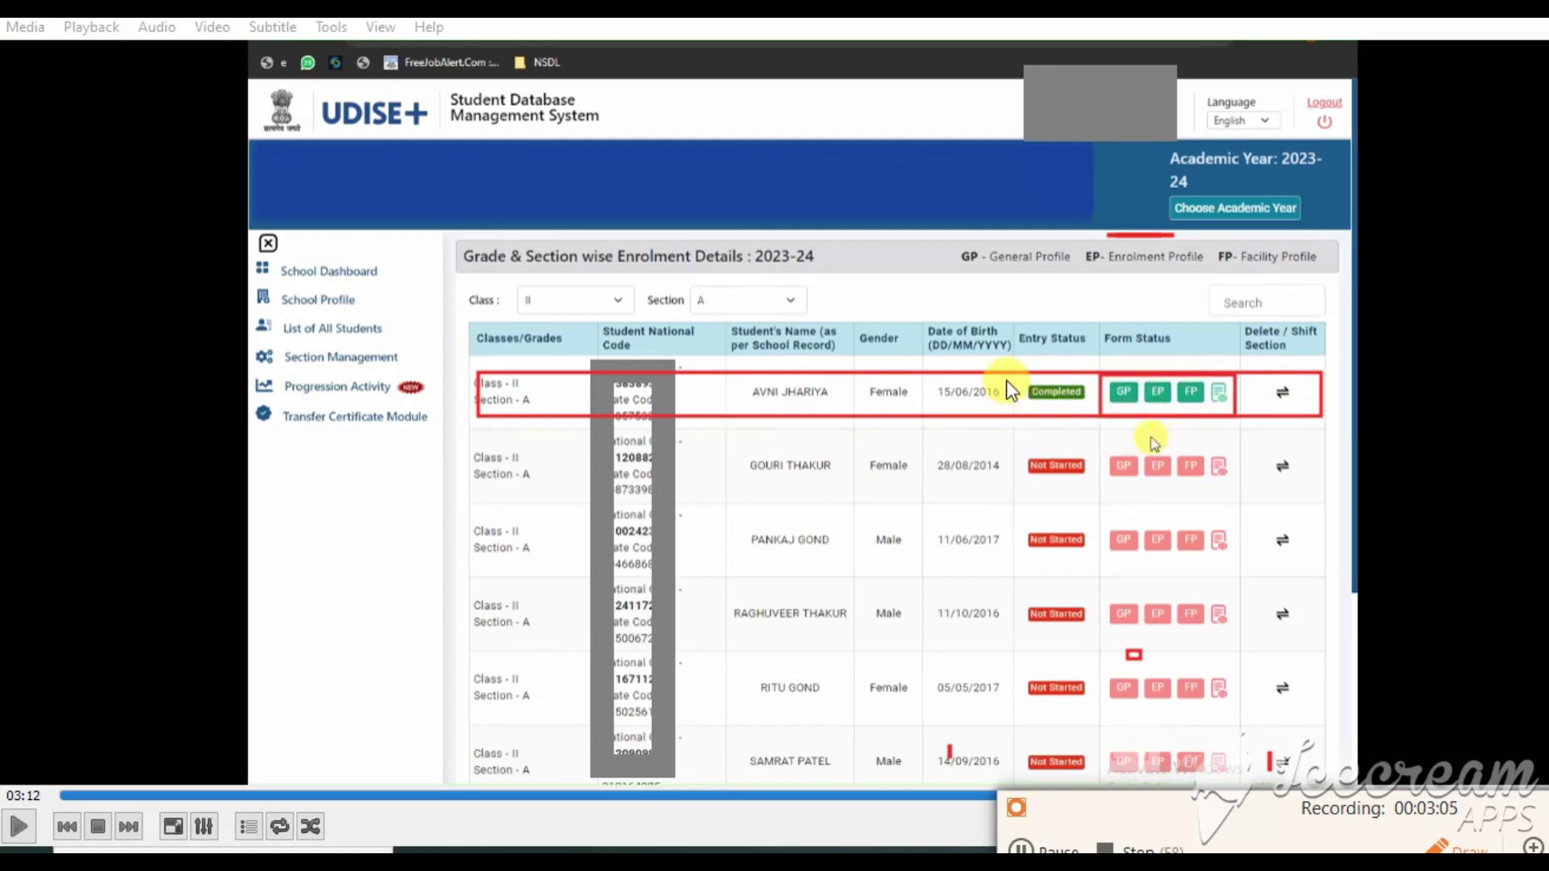
{"action": "left_click_drag", "start_coordinate": [1033, 386], "coordinate": [1103, 413]}
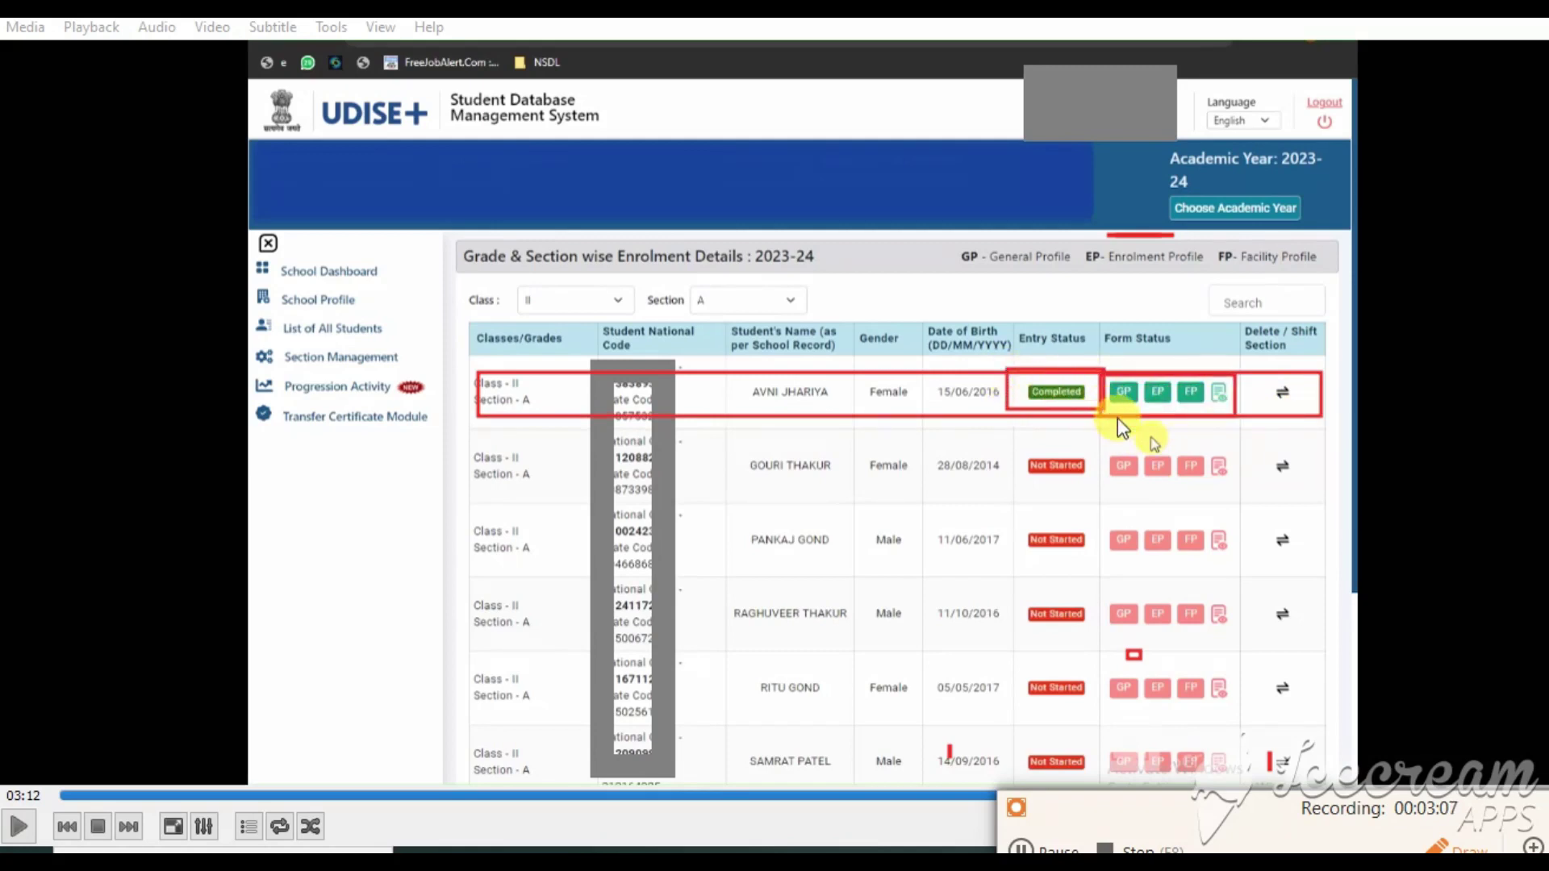
- Outline the rows of the next three Class II students marked Not Started and the School Dashboard link
{"action": "left_click_drag", "start_coordinate": [461, 431], "coordinate": [1378, 539]}
{"action": "left_click_drag", "start_coordinate": [450, 511], "coordinate": [1335, 580]}
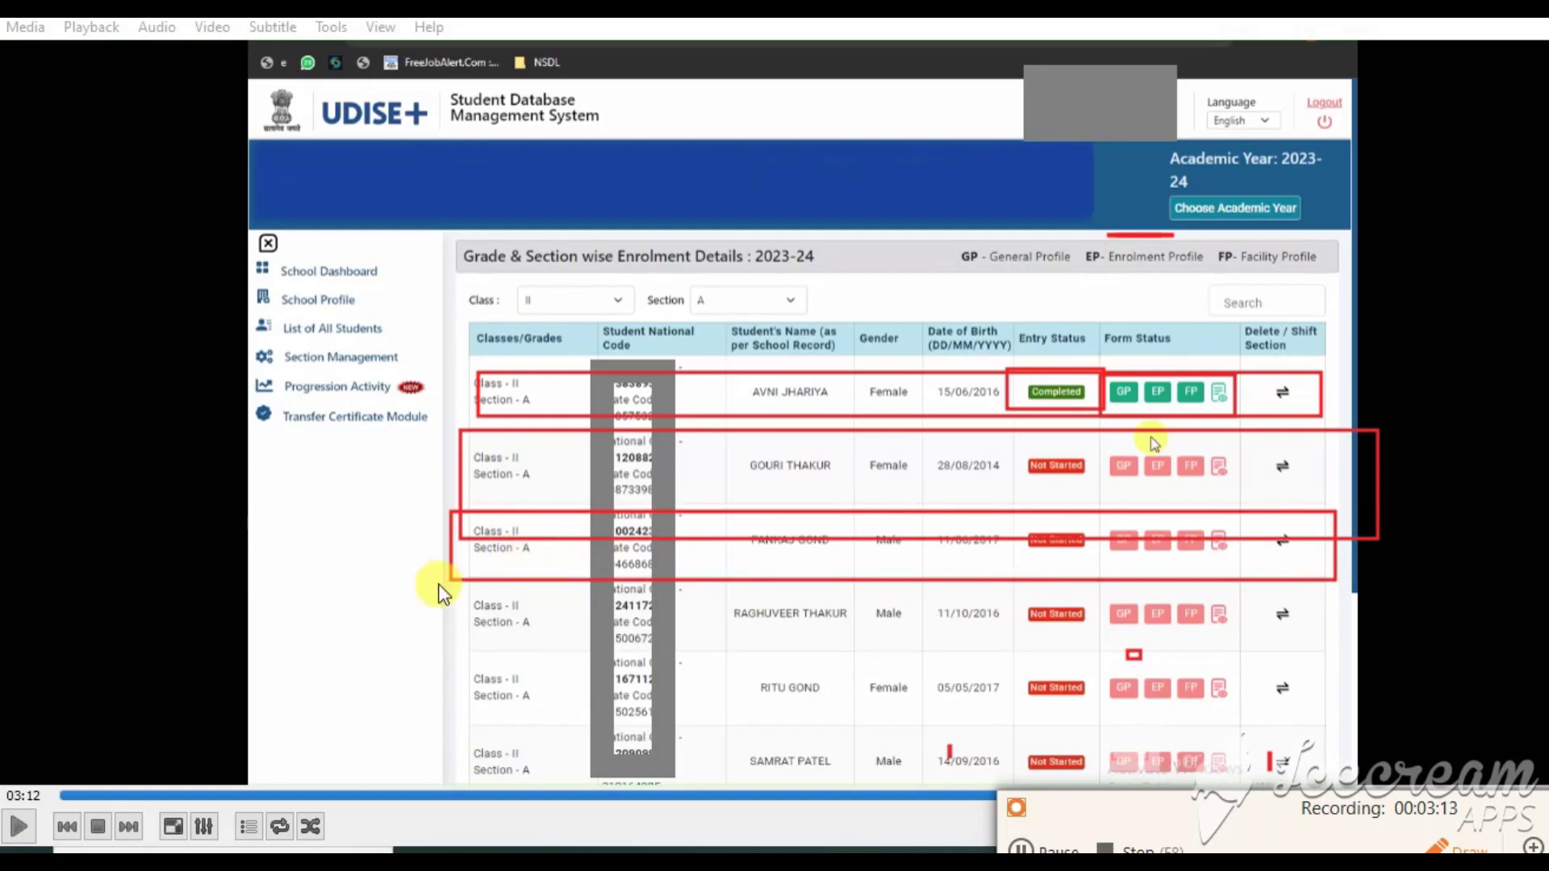
{"action": "mouse_move", "coordinate": [440, 584]}
{"action": "left_mouse_down"}
{"action": "mouse_move", "coordinate": [951, 650]}
{"action": "mouse_move", "coordinate": [1404, 667]}
{"action": "left_mouse_up"}
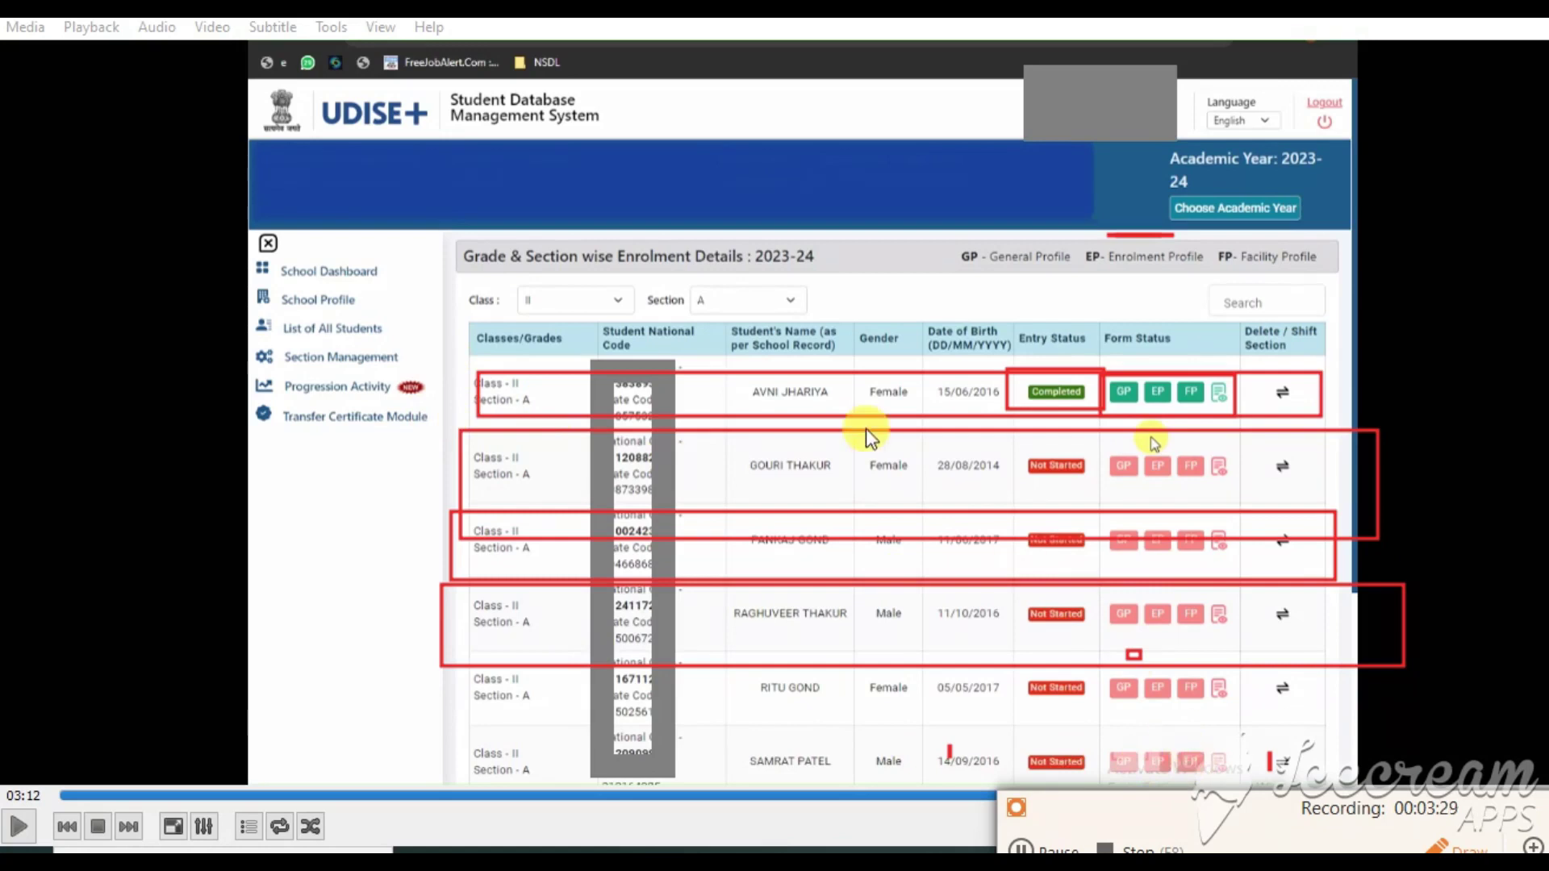
{"action": "left_click_drag", "start_coordinate": [274, 253], "coordinate": [402, 295]}
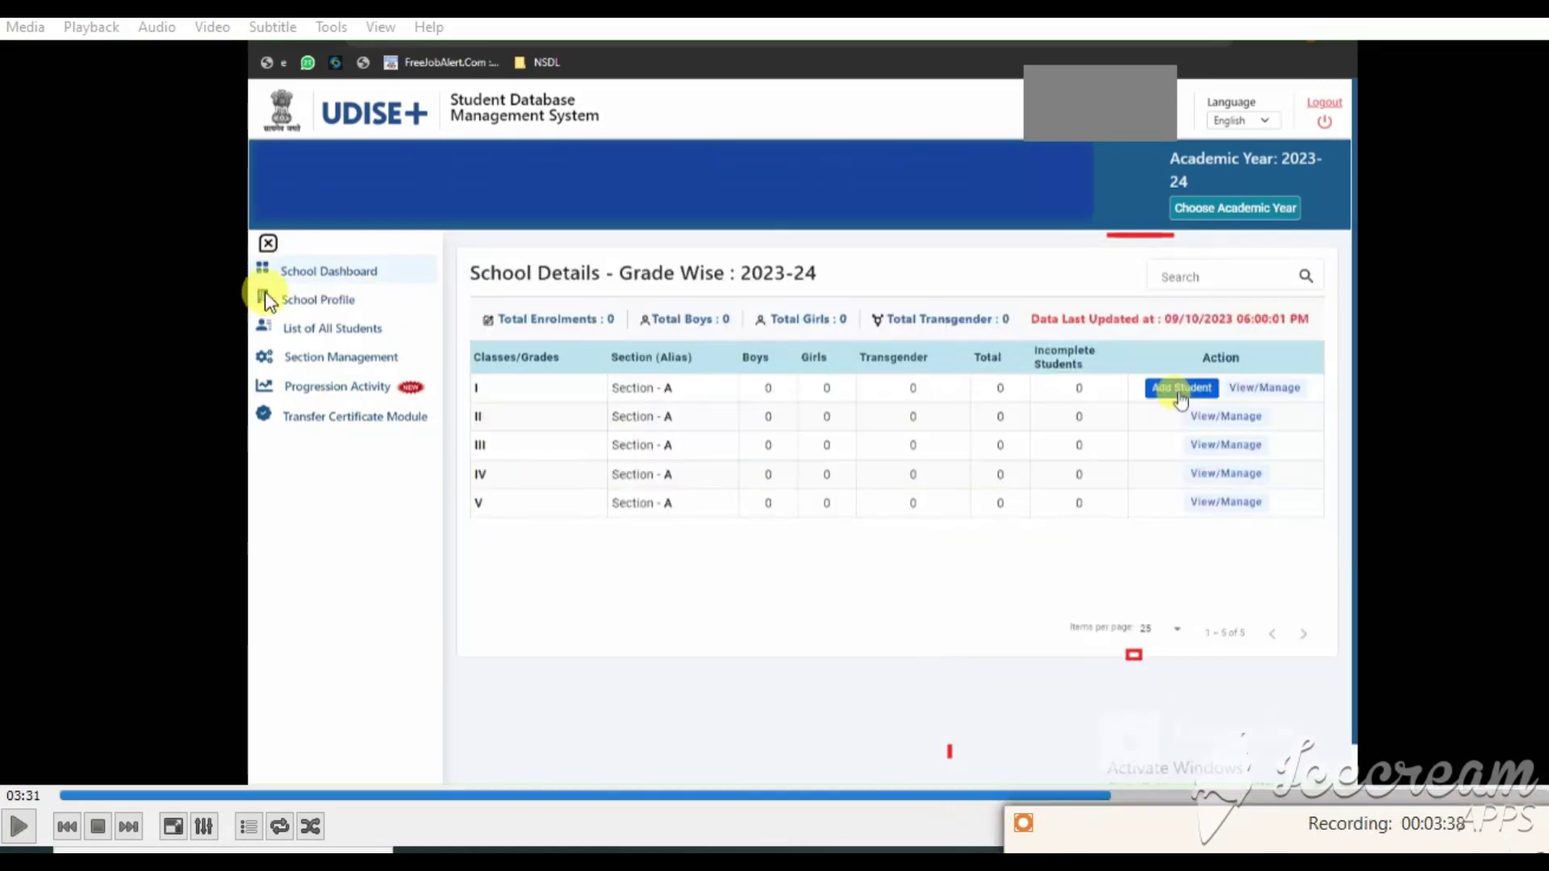
- On the video's grade-wise School Dashboard, outline School Dashboard, Class I's action buttons, the Class II to V rows and Add Student
{"action": "left_click_drag", "start_coordinate": [275, 259], "coordinate": [394, 290]}
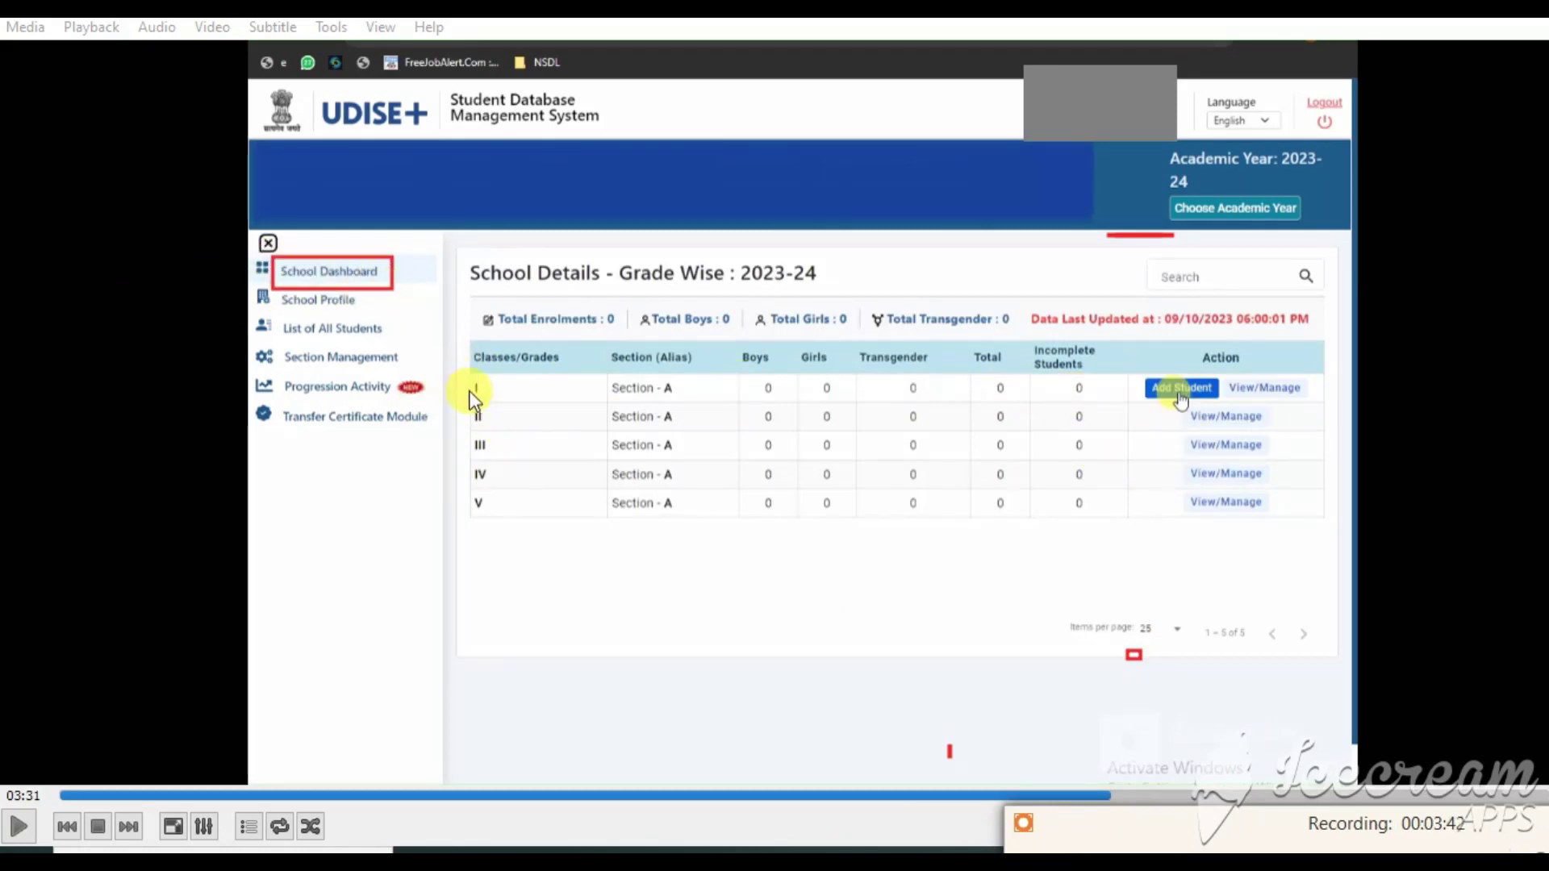
{"action": "mouse_move", "coordinate": [1131, 367]}
{"action": "left_mouse_down"}
{"action": "mouse_move", "coordinate": [1184, 404]}
{"action": "mouse_move", "coordinate": [1320, 407]}
{"action": "left_mouse_up"}
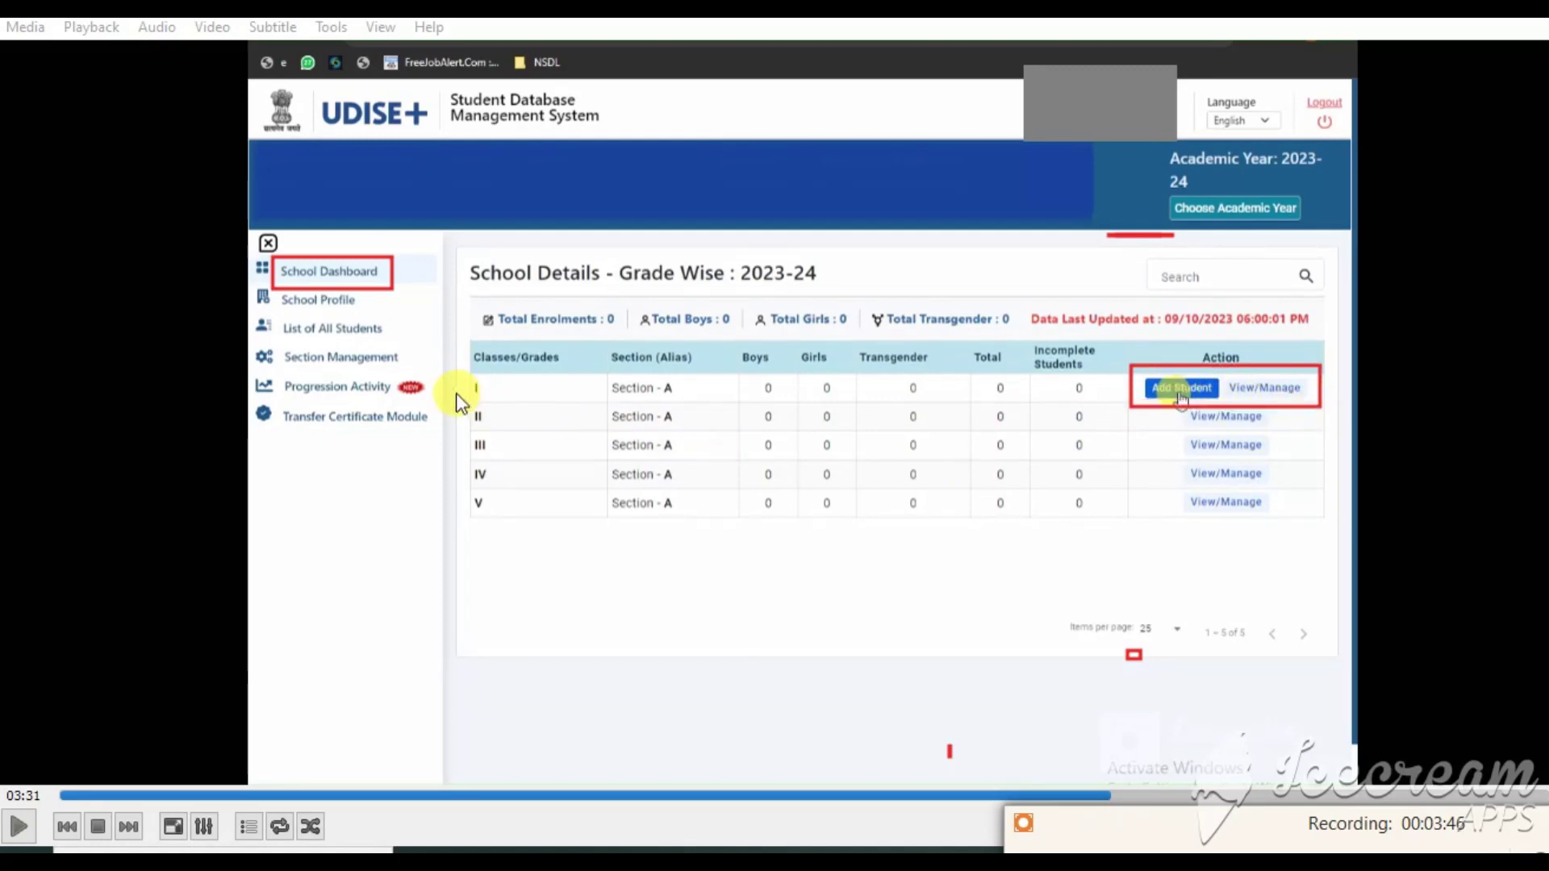
{"action": "mouse_move", "coordinate": [463, 406]}
{"action": "left_mouse_down"}
{"action": "mouse_move", "coordinate": [667, 491]}
{"action": "mouse_move", "coordinate": [1317, 578]}
{"action": "mouse_move", "coordinate": [1324, 565]}
{"action": "left_mouse_up"}
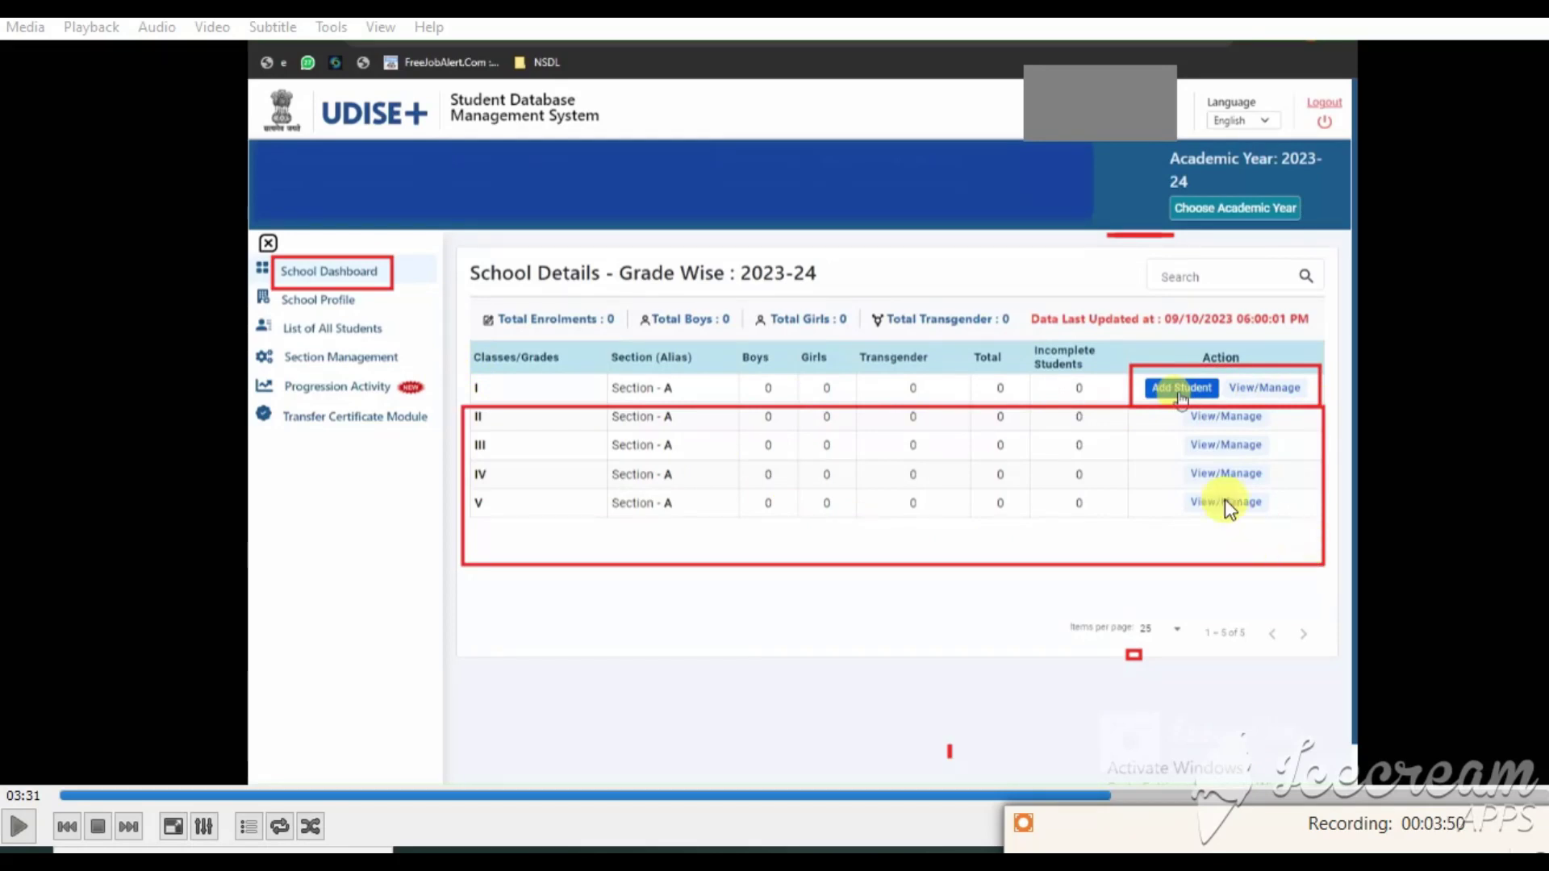
{"action": "left_click_drag", "start_coordinate": [1132, 367], "coordinate": [1226, 405]}
{"action": "left_click_drag", "start_coordinate": [1128, 367], "coordinate": [1227, 405]}
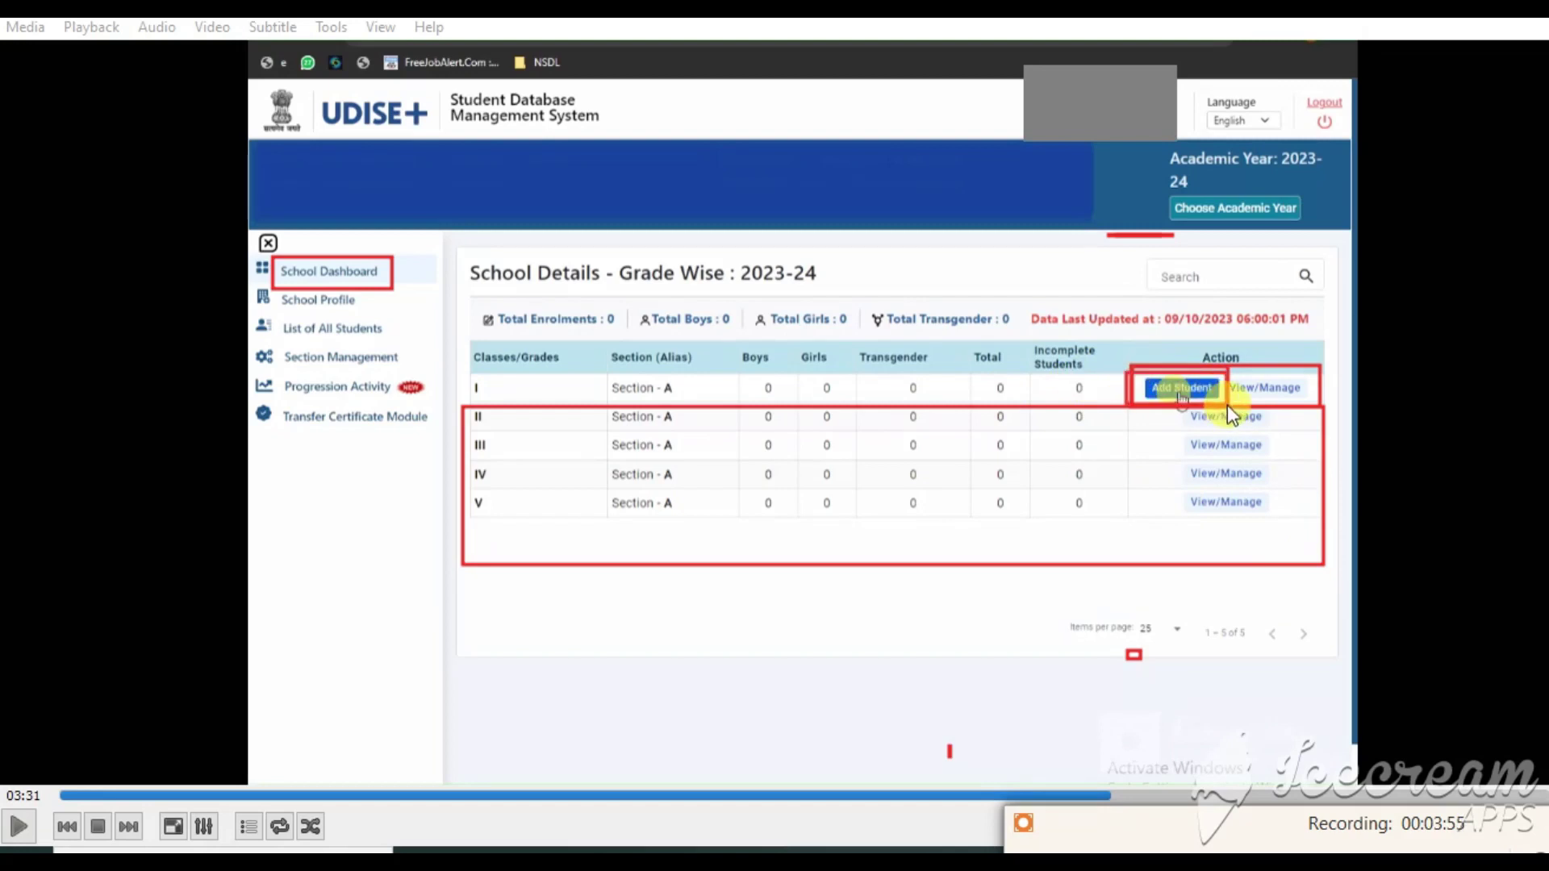
{"action": "left_click", "coordinate": [1182, 389]}
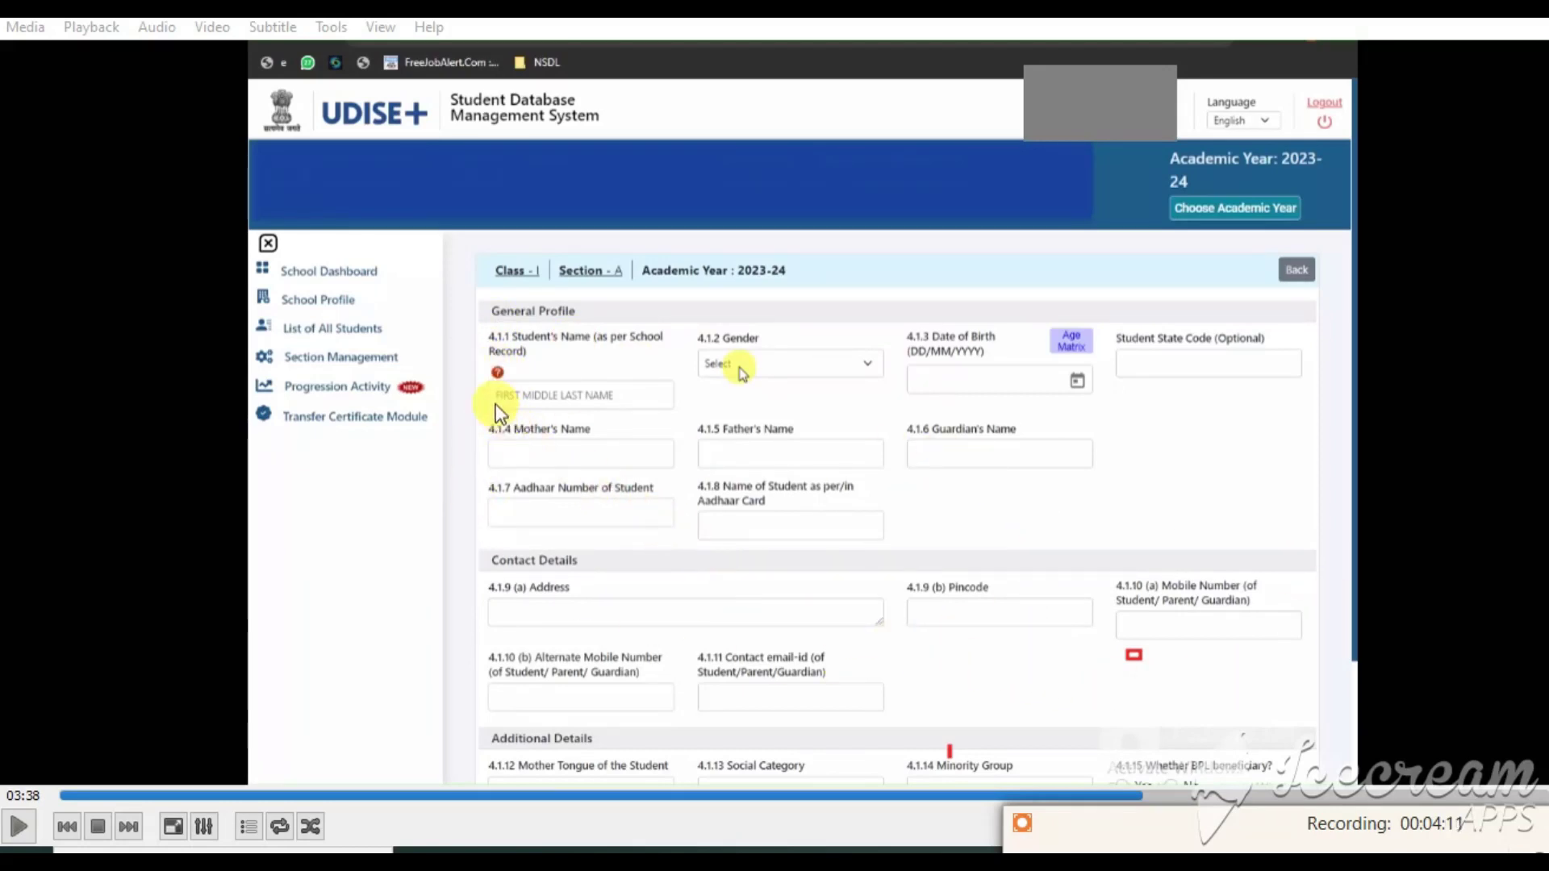
- Outline the General Profile fields for student's name, gender, date of birth, state code, mother's and father's names, Aadhaar number and name per Aadhaar
{"action": "left_click_drag", "start_coordinate": [491, 374], "coordinate": [631, 408]}
{"action": "mouse_move", "coordinate": [698, 343]}
{"action": "left_mouse_down"}
{"action": "mouse_move", "coordinate": [843, 387]}
{"action": "mouse_move", "coordinate": [1028, 396]}
{"action": "left_mouse_up"}
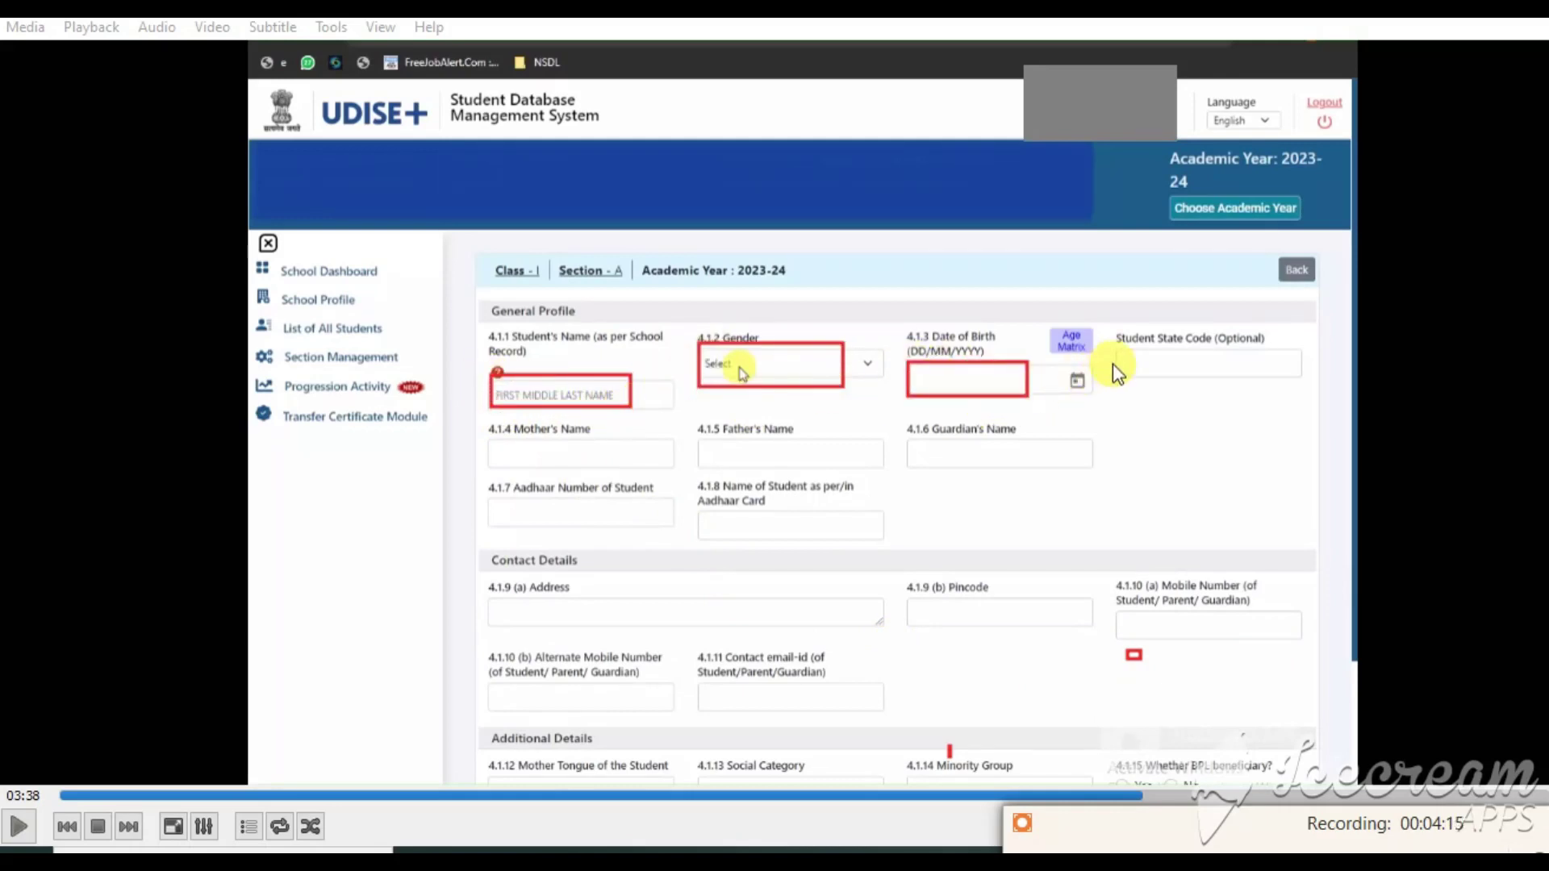
{"action": "left_click_drag", "start_coordinate": [1113, 339], "coordinate": [1281, 379]}
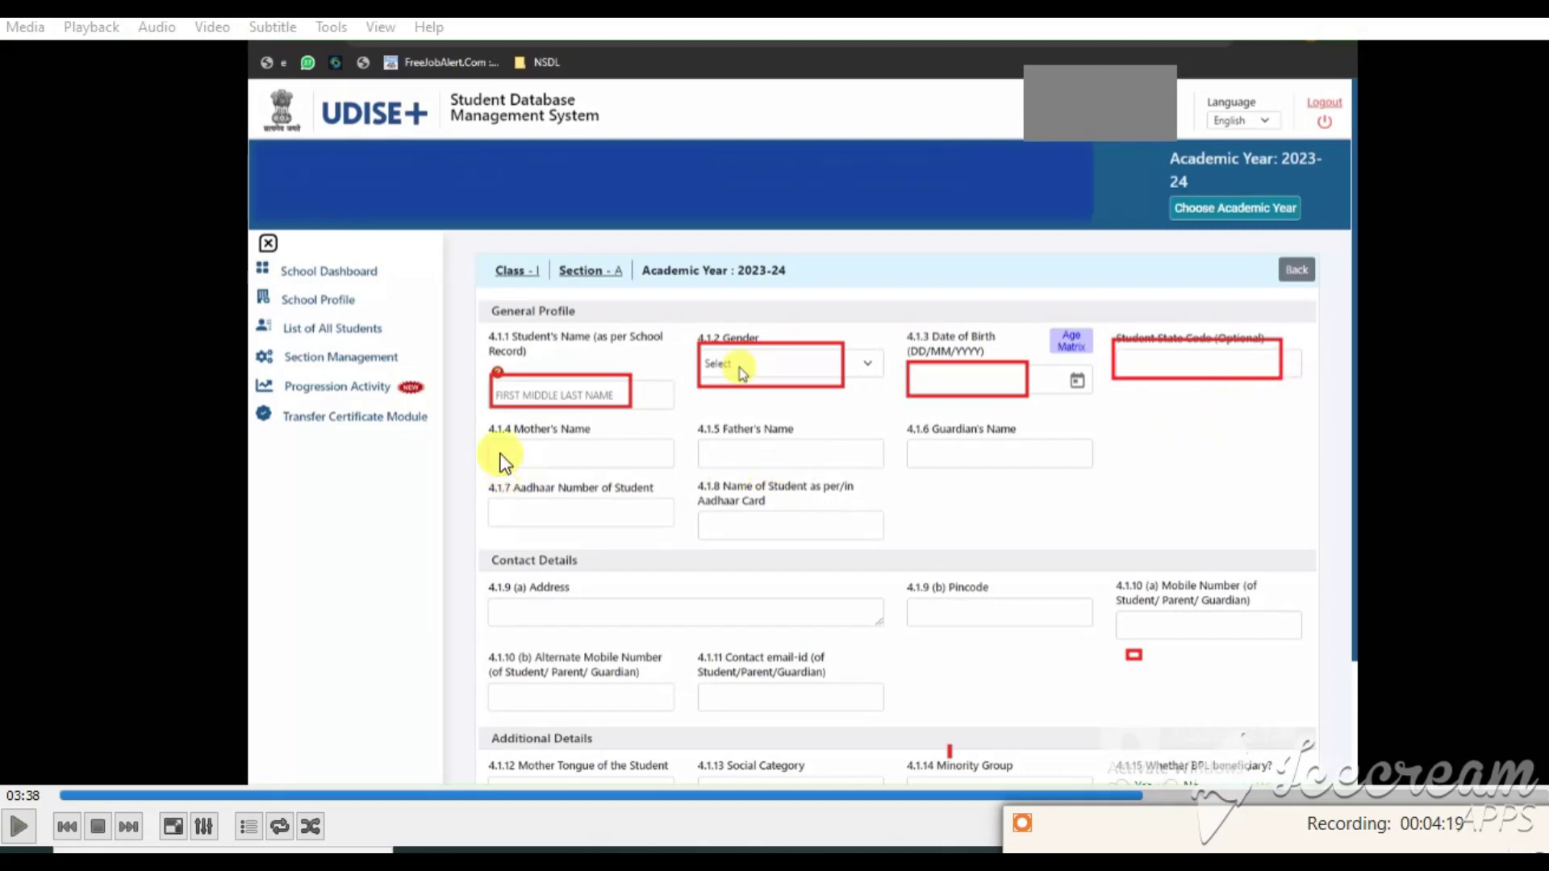
{"action": "left_click_drag", "start_coordinate": [489, 439], "coordinate": [659, 468]}
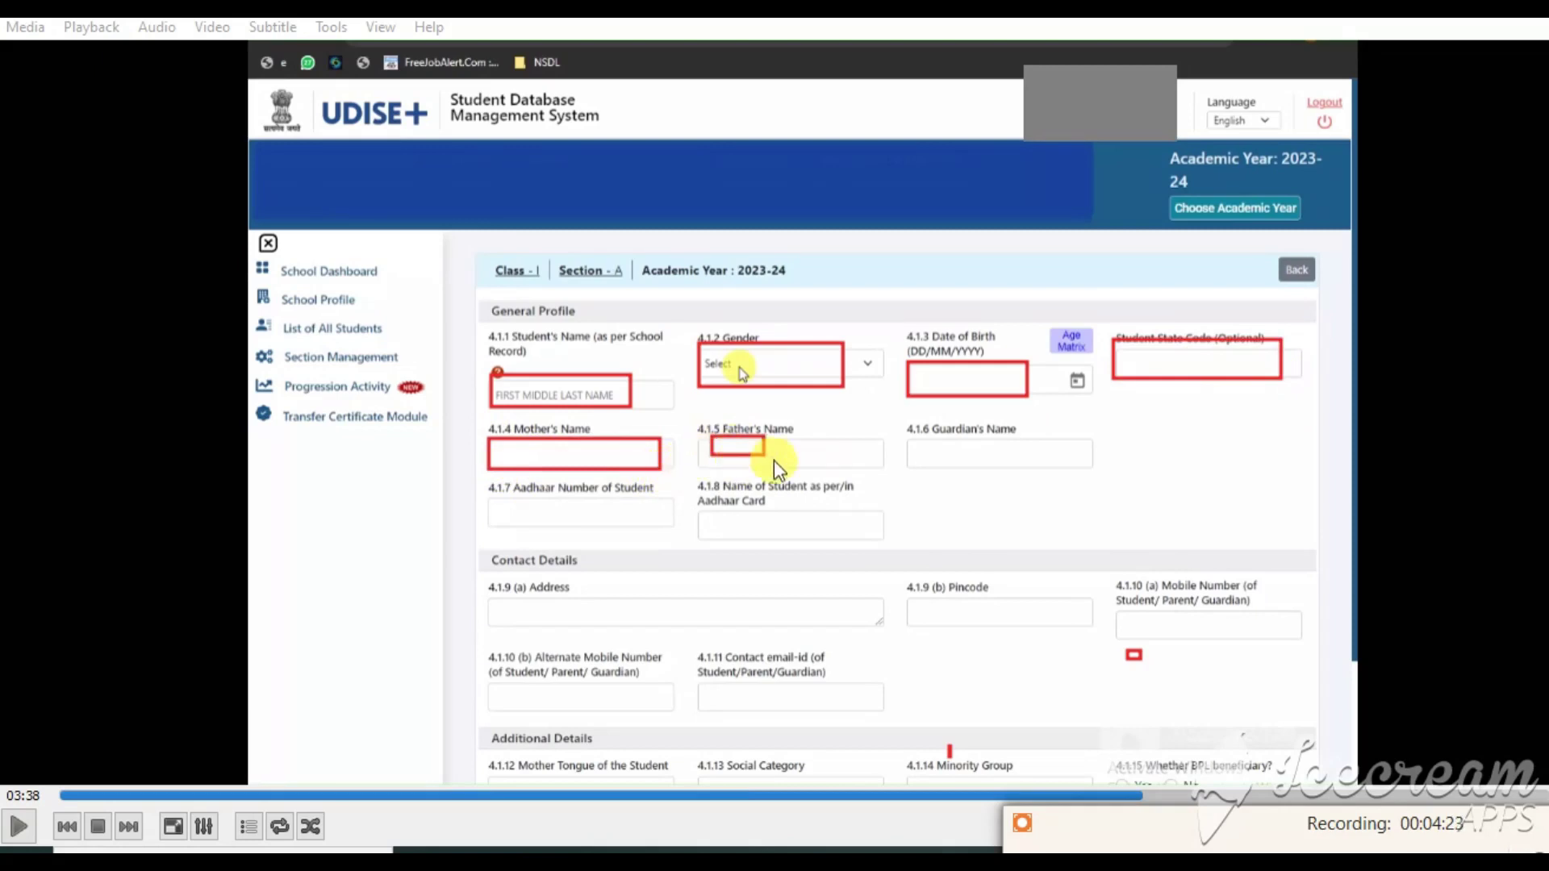
{"action": "left_click_drag", "start_coordinate": [773, 460], "coordinate": [835, 469]}
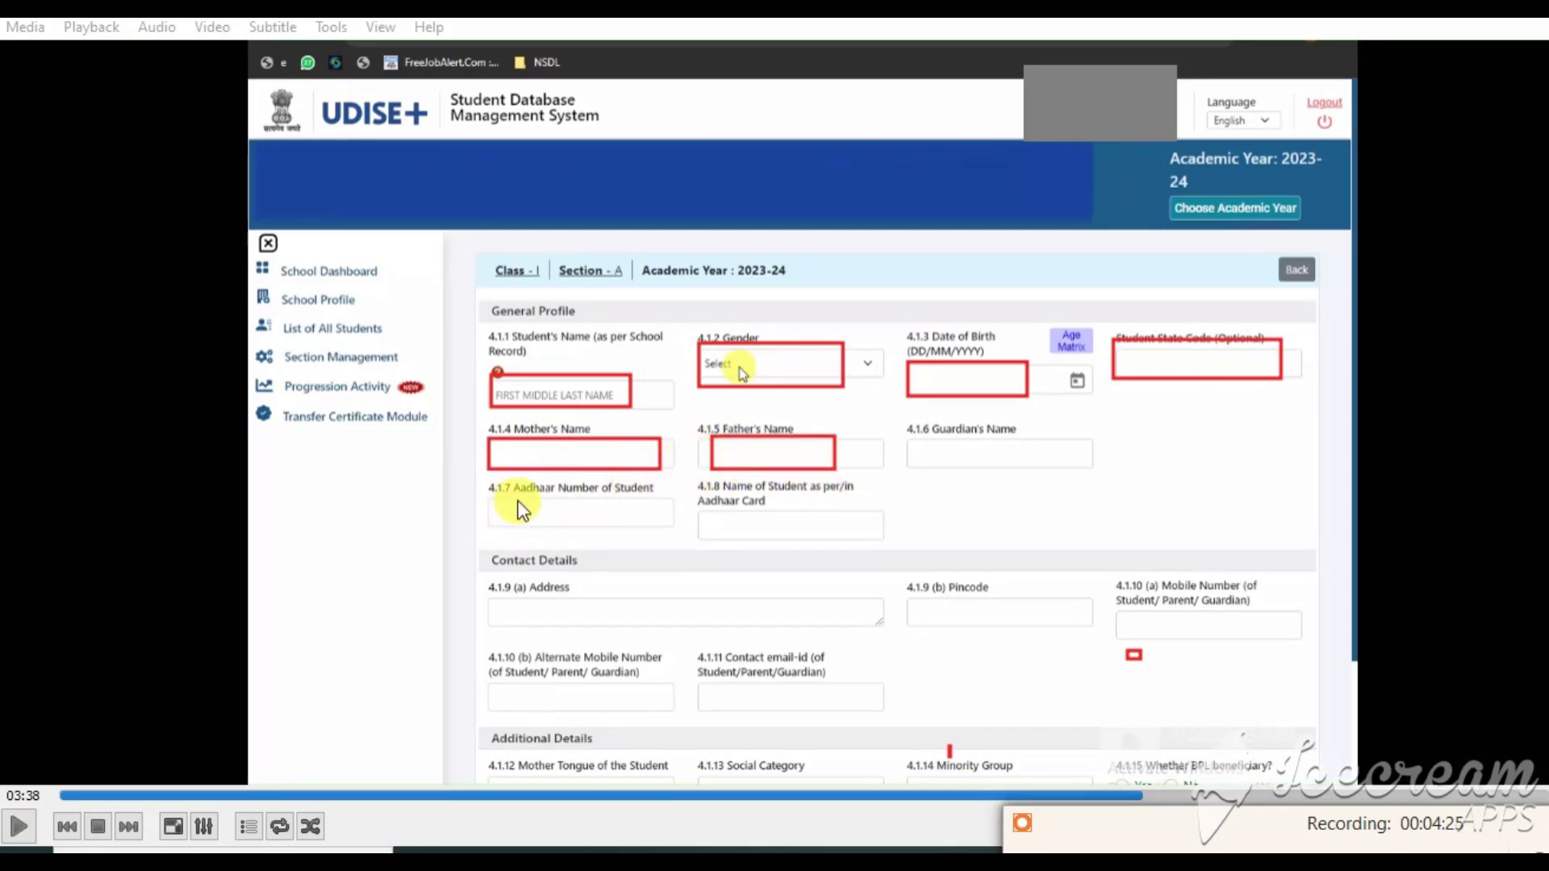
{"action": "left_click_drag", "start_coordinate": [517, 501], "coordinate": [658, 527]}
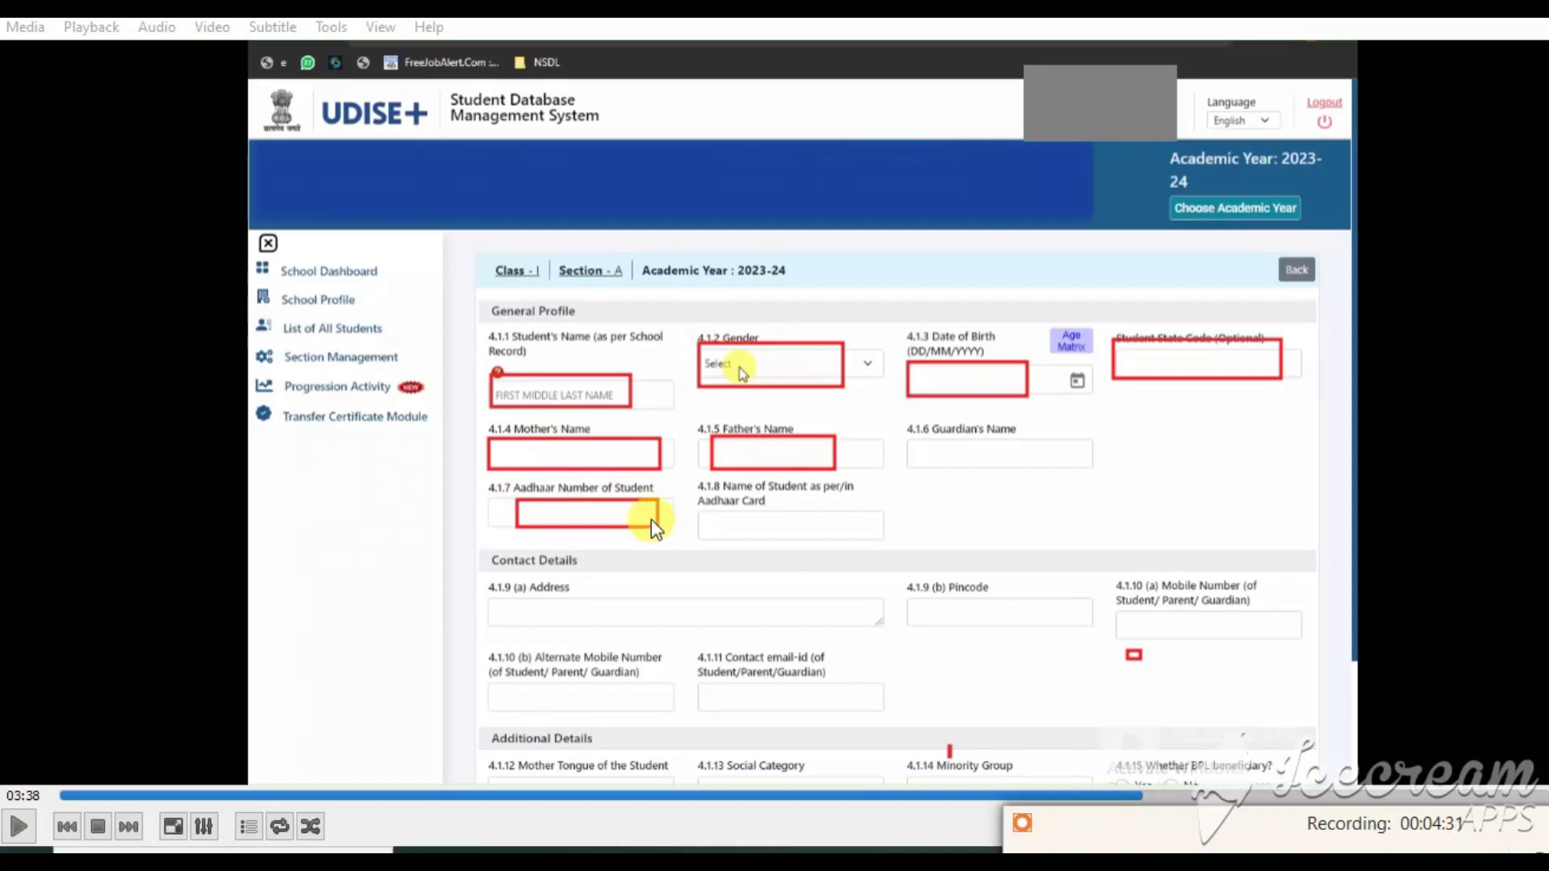
{"action": "mouse_move", "coordinate": [496, 491]}
{"action": "left_mouse_down"}
{"action": "mouse_move", "coordinate": [631, 535]}
{"action": "mouse_move", "coordinate": [873, 539]}
{"action": "left_mouse_up"}
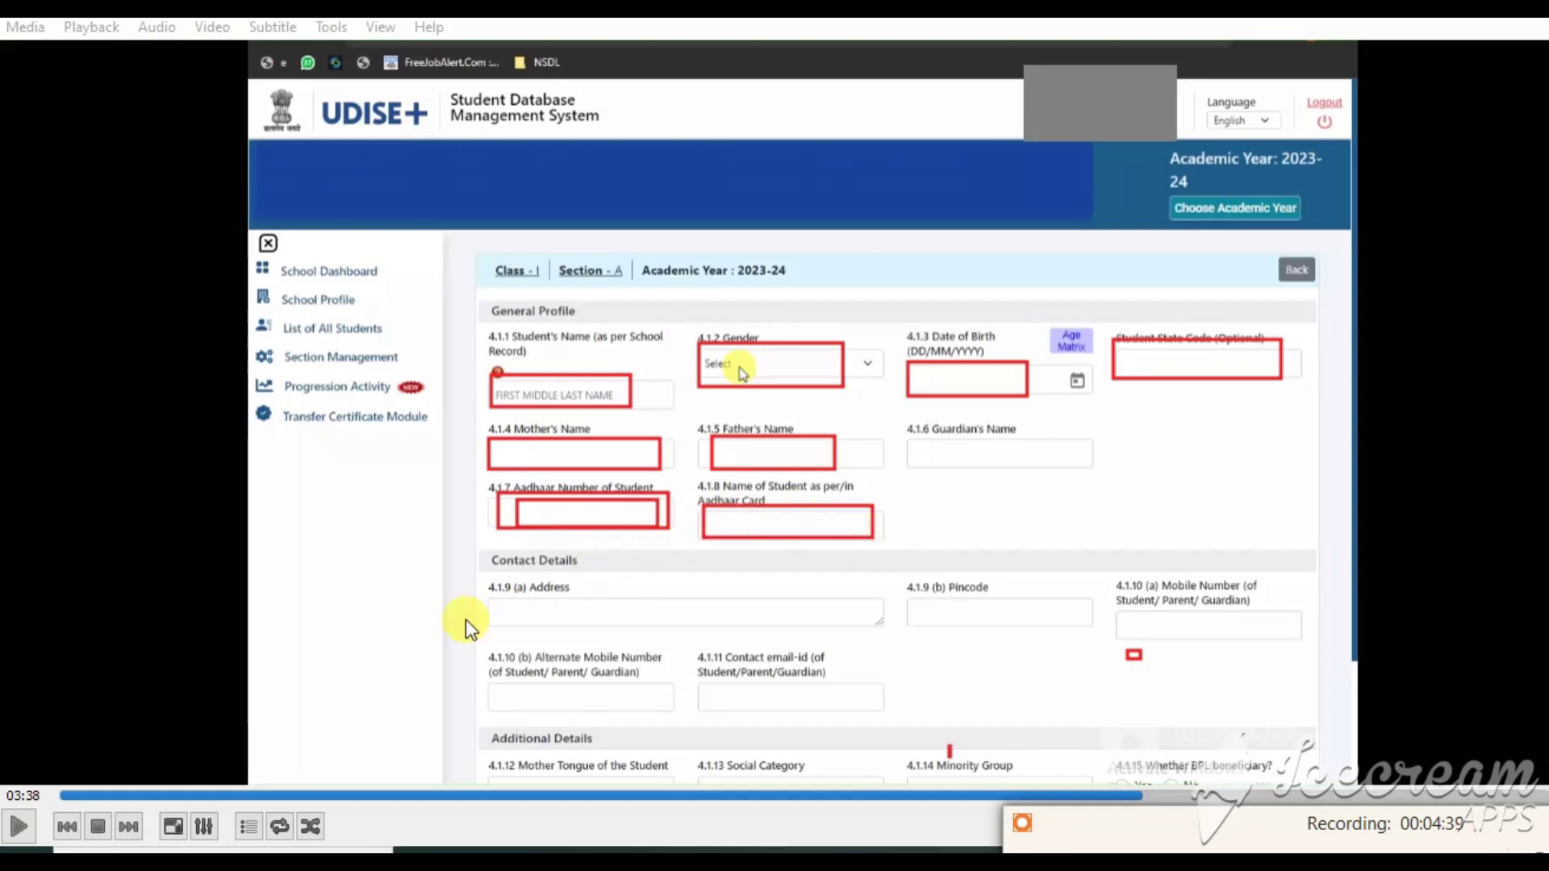
- Outline the Address, Pincode and primary Mobile Number fields under the new-student form's Contact Details
{"action": "mouse_move", "coordinate": [486, 599]}
{"action": "left_mouse_down"}
{"action": "mouse_move", "coordinate": [690, 637]}
{"action": "mouse_move", "coordinate": [752, 628]}
{"action": "left_mouse_up"}
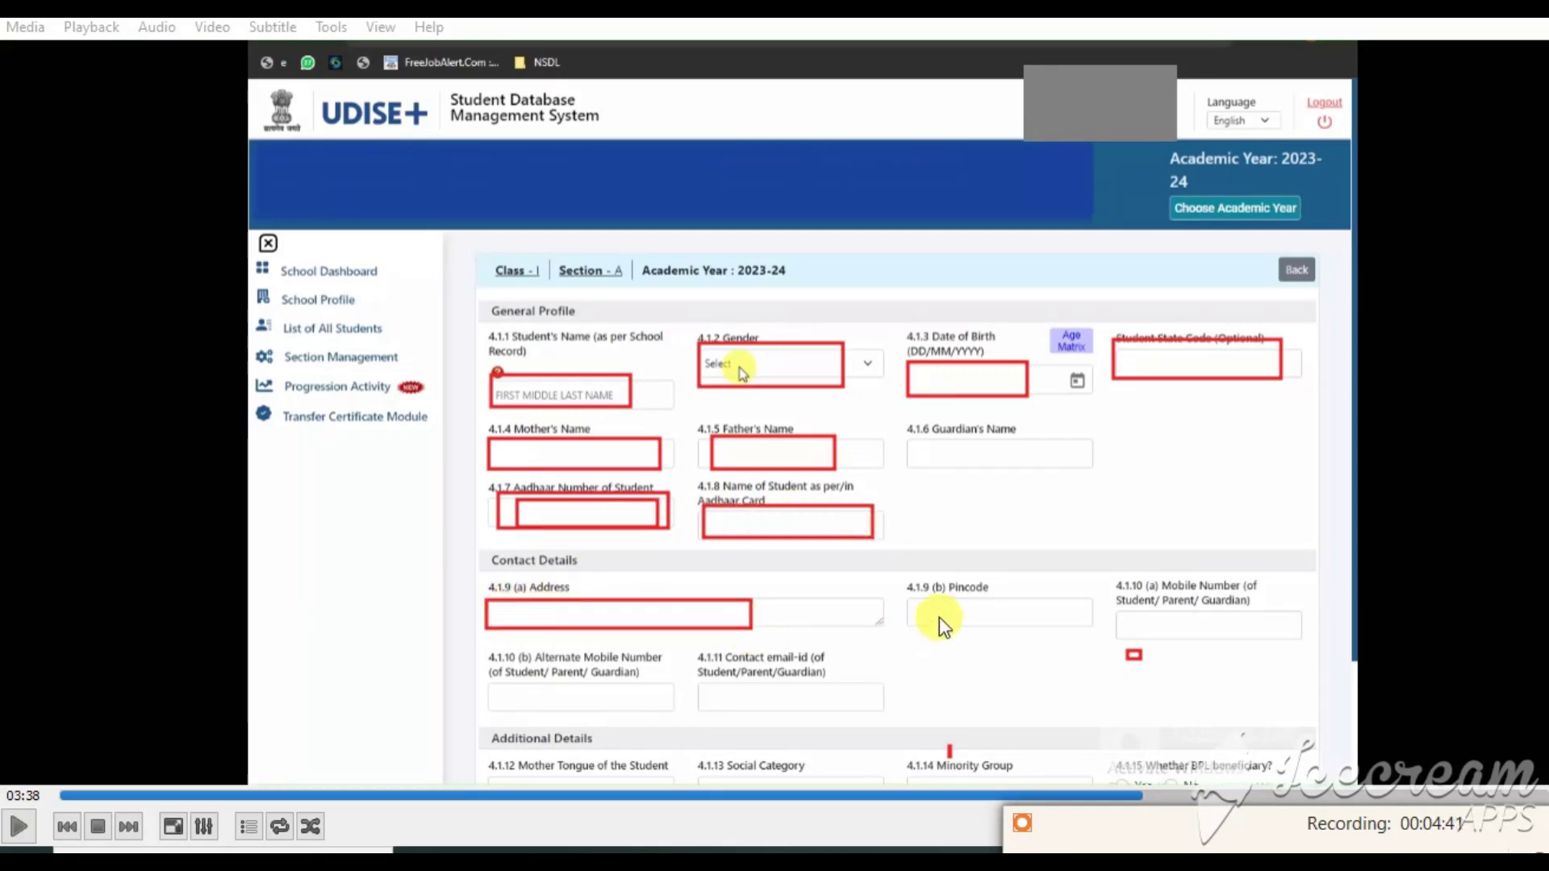
{"action": "left_click_drag", "start_coordinate": [976, 621], "coordinate": [1036, 637]}
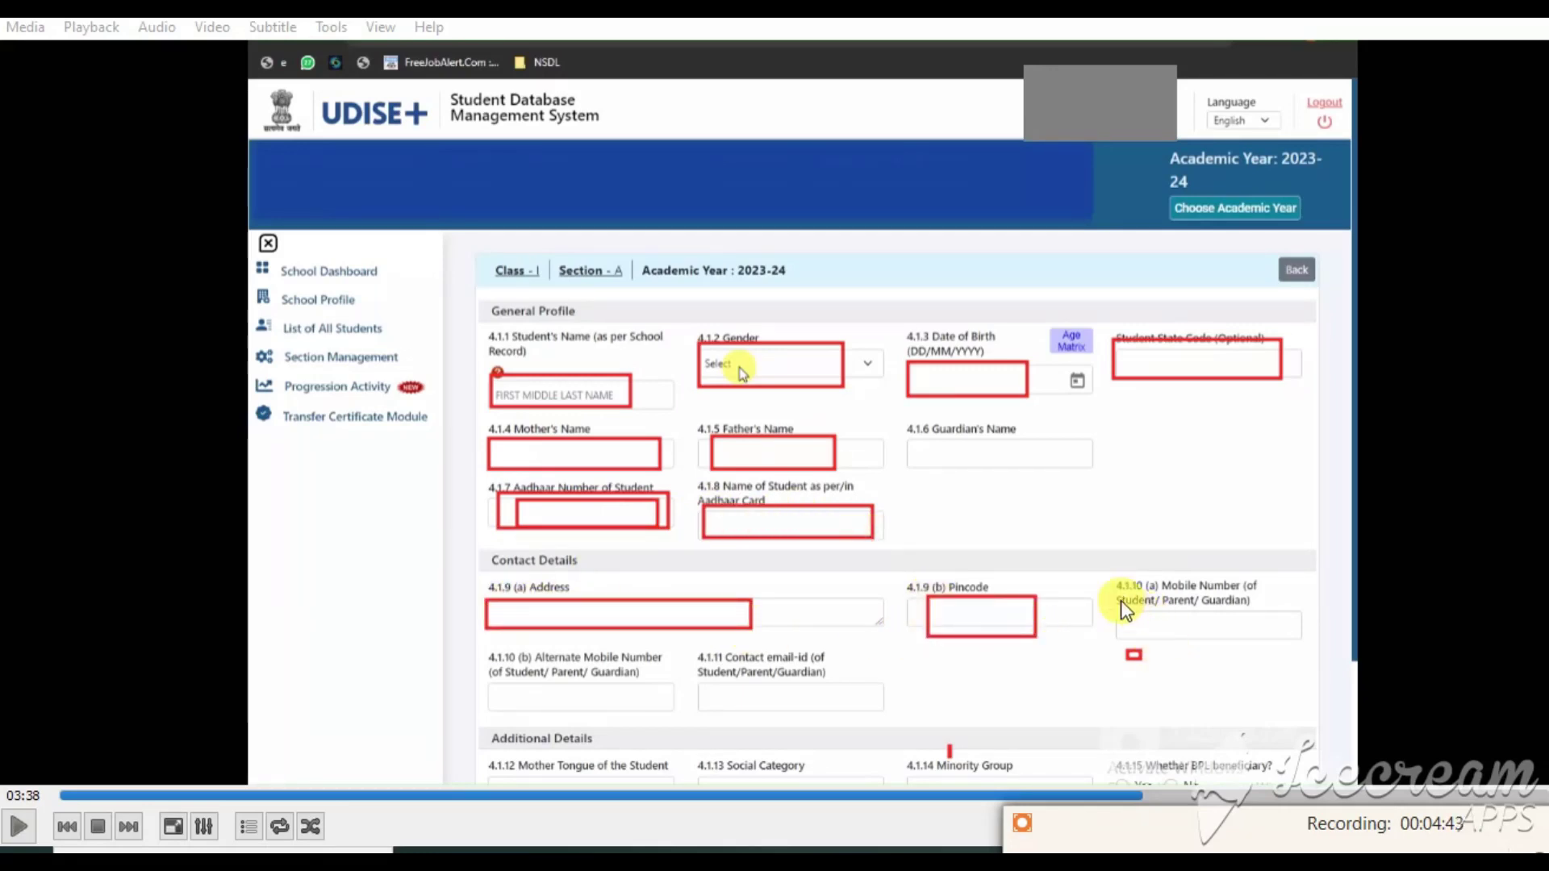
{"action": "mouse_move", "coordinate": [1121, 601]}
{"action": "left_mouse_down"}
{"action": "mouse_move", "coordinate": [1238, 656]}
{"action": "mouse_move", "coordinate": [1267, 647]}
{"action": "left_mouse_up"}
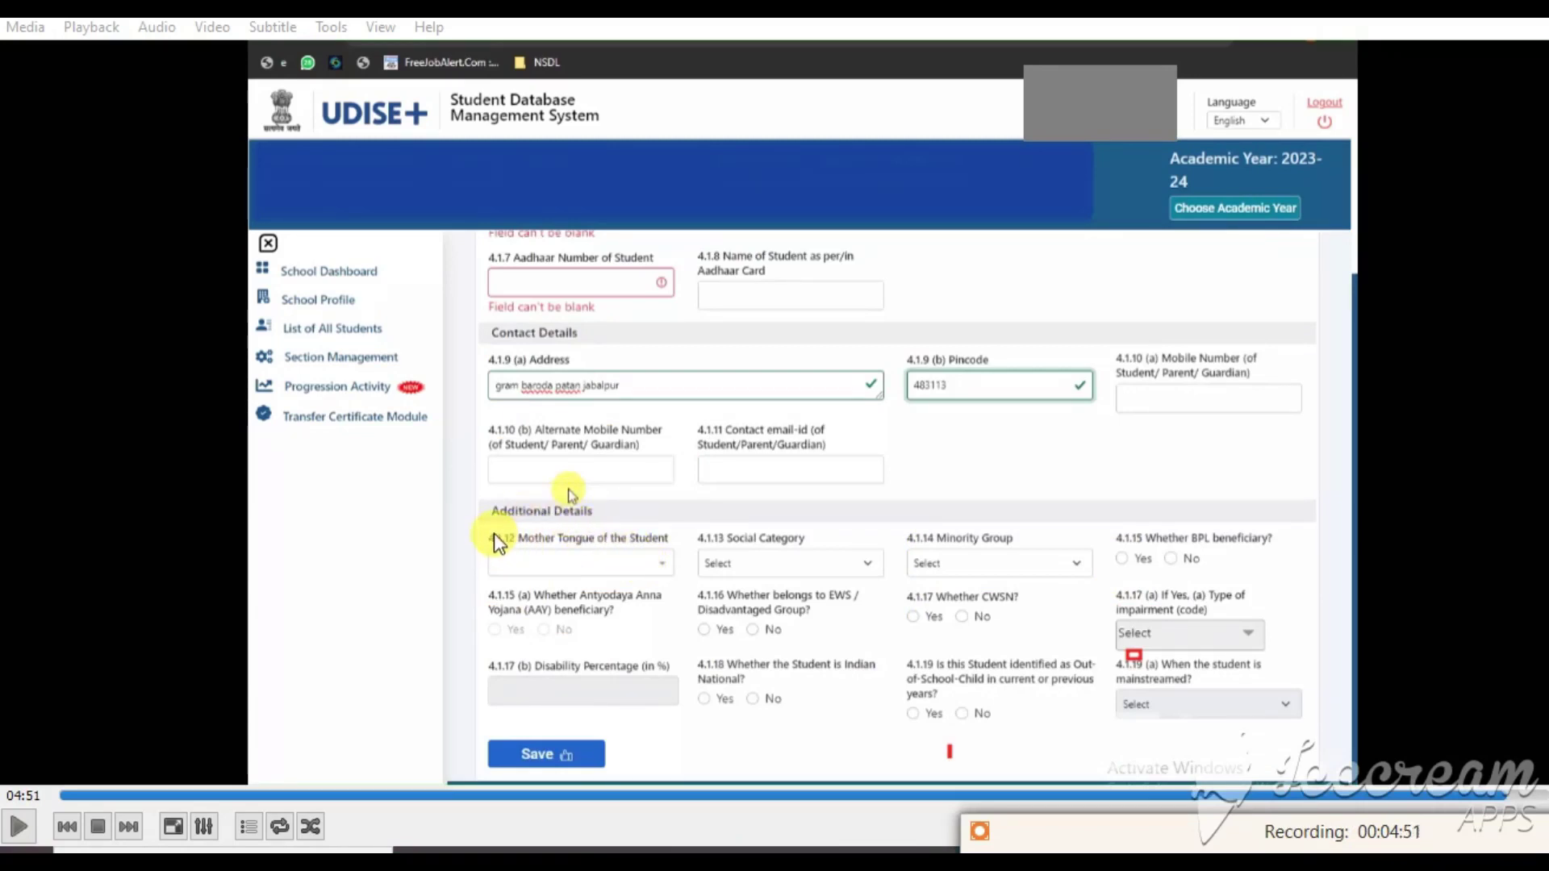
- Outline the Mother Tongue field, the Social Category and Minority Group dropdown arrows, and the BPL beneficiary options under Additional Details
{"action": "mouse_move", "coordinate": [515, 532]}
{"action": "left_mouse_down"}
{"action": "mouse_move", "coordinate": [653, 584]}
{"action": "mouse_move", "coordinate": [677, 575]}
{"action": "left_mouse_up"}
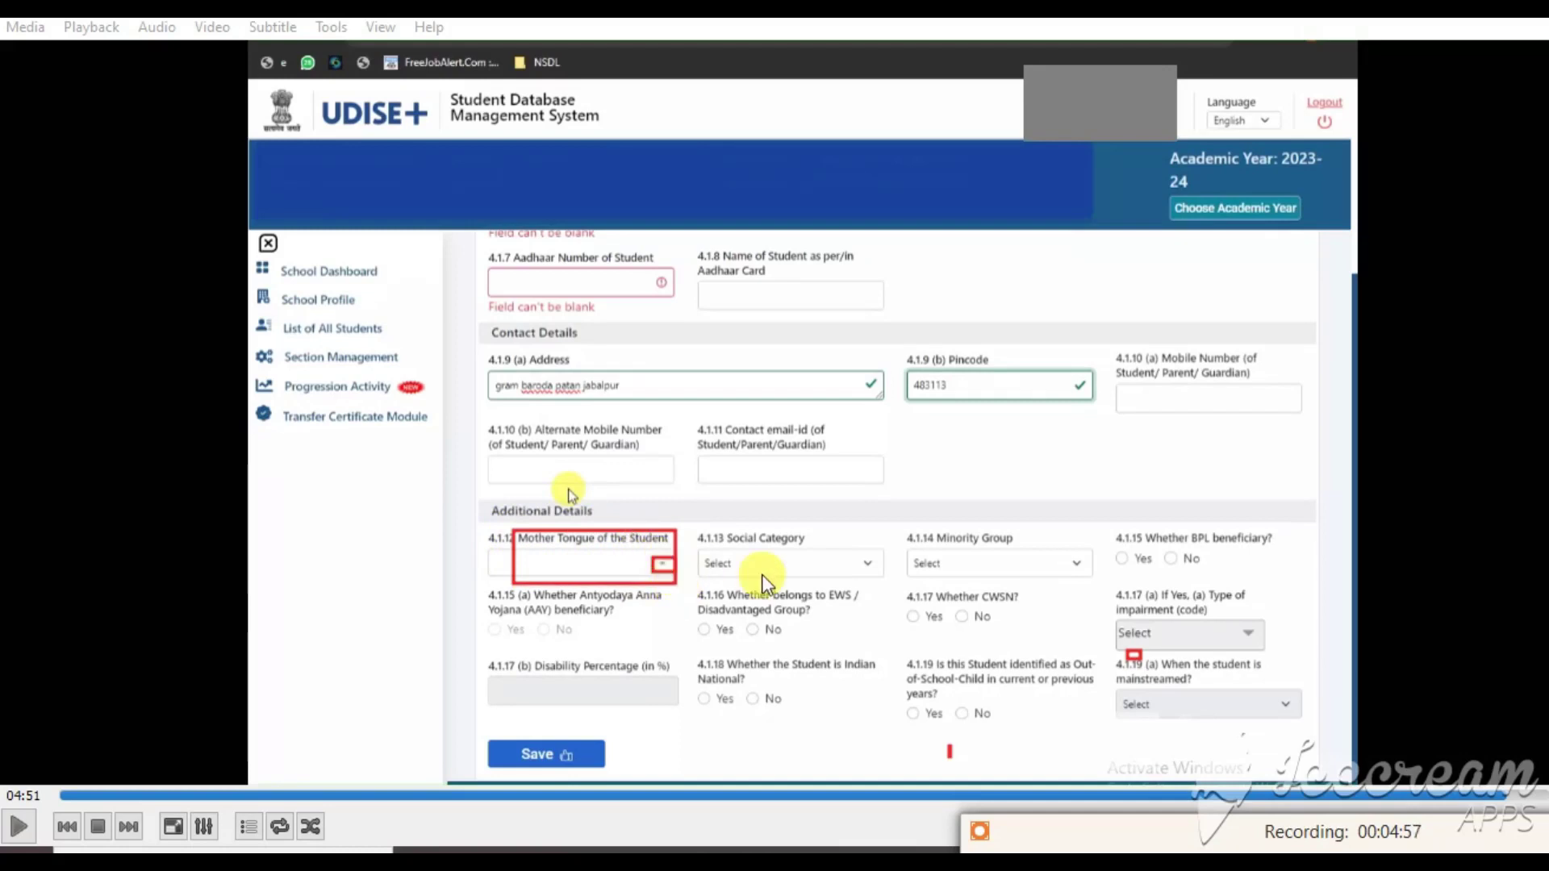
{"action": "left_click", "coordinate": [979, 831]}
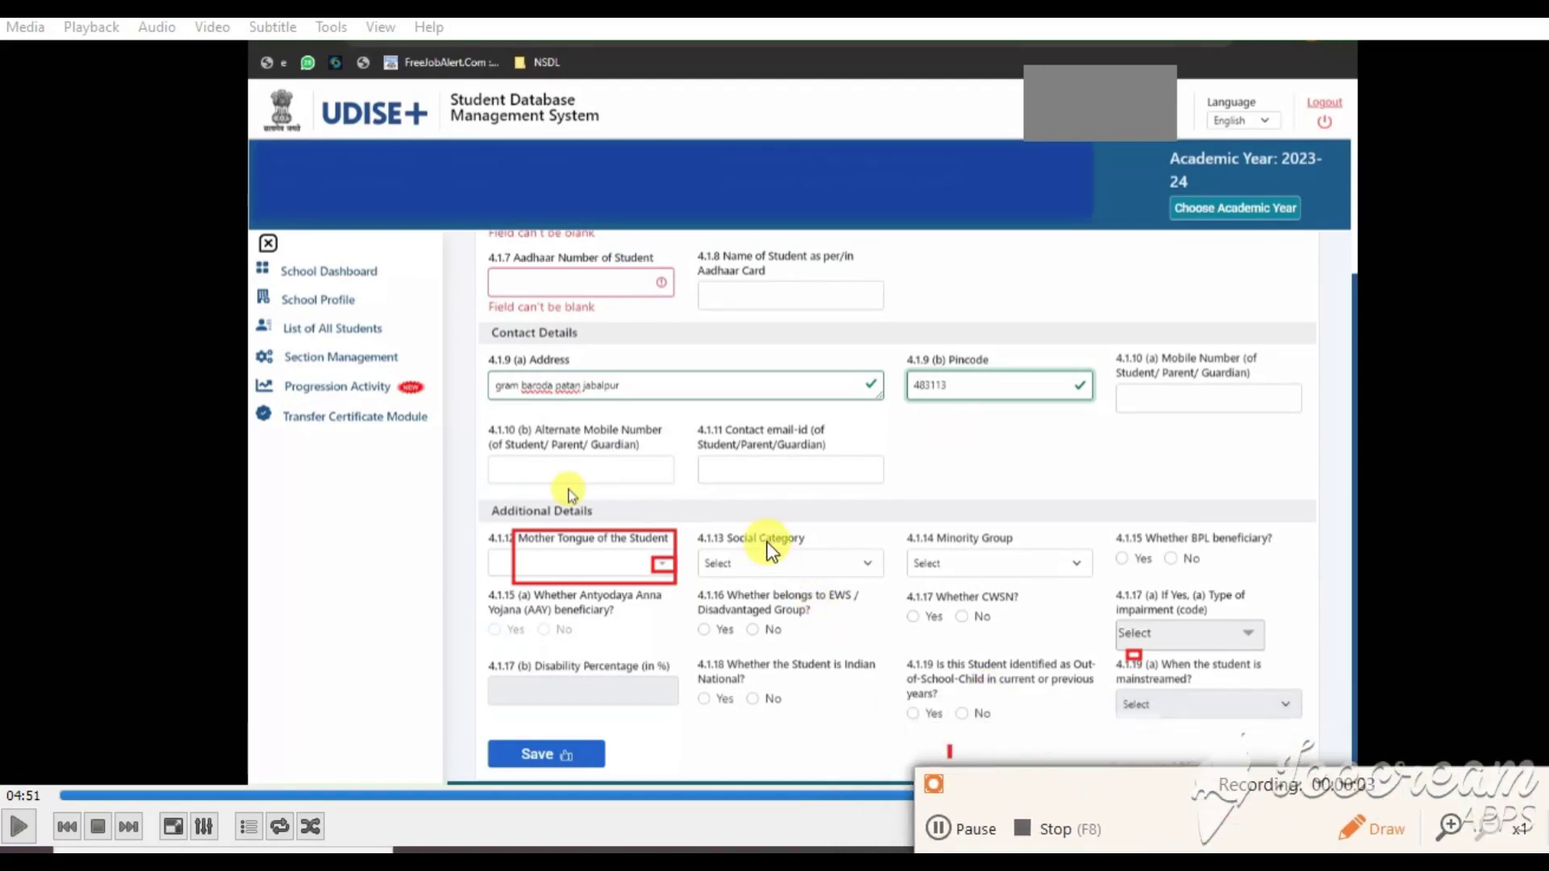
{"action": "left_click_drag", "start_coordinate": [853, 555], "coordinate": [896, 597]}
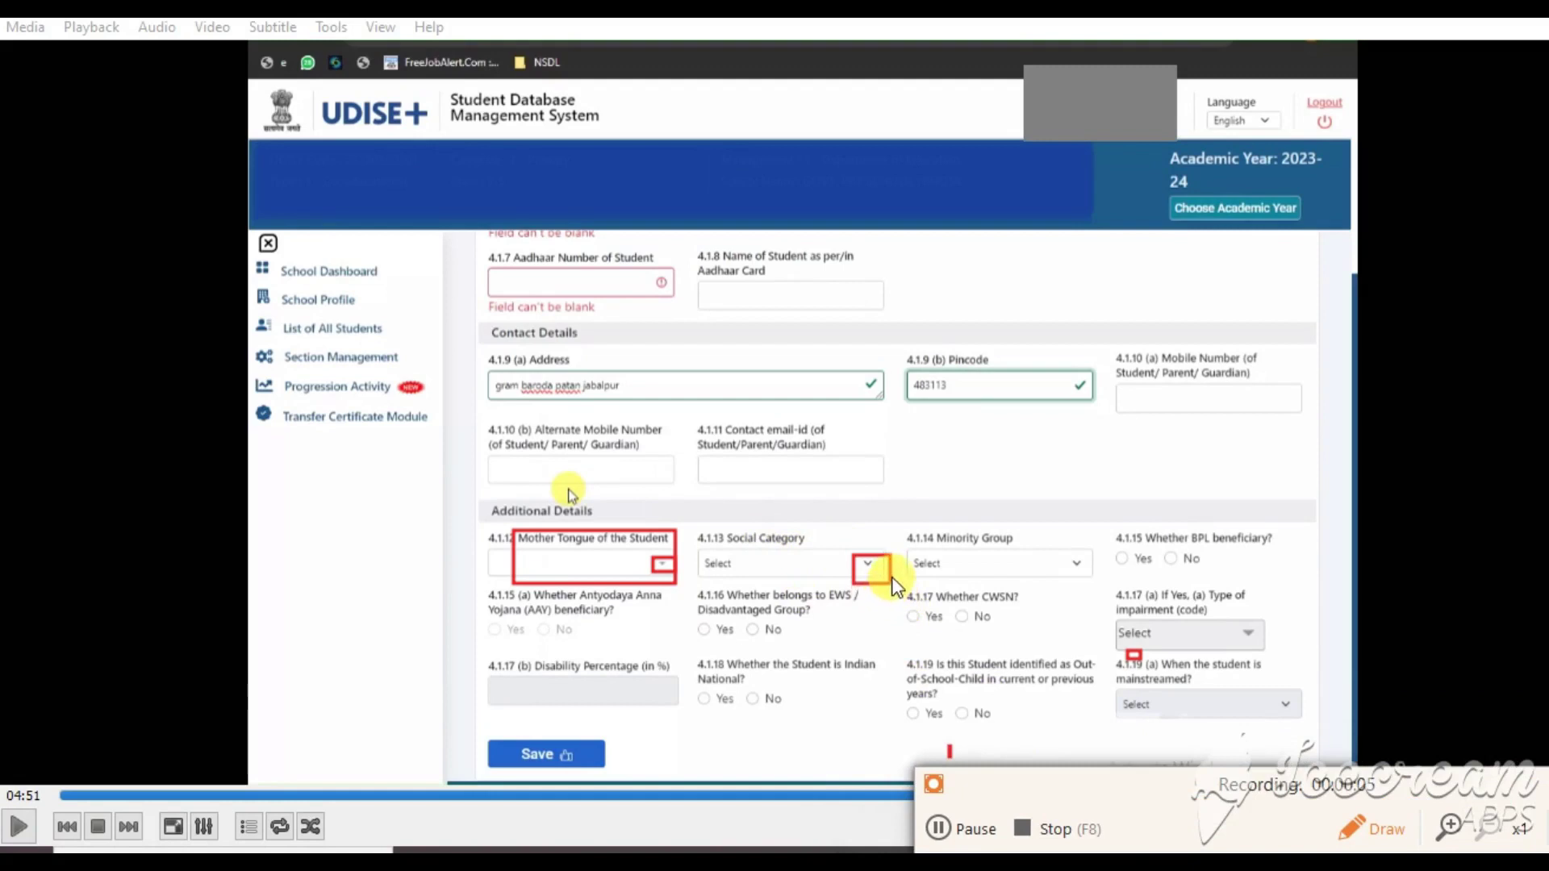
{"action": "left_click_drag", "start_coordinate": [1051, 542], "coordinate": [1094, 580]}
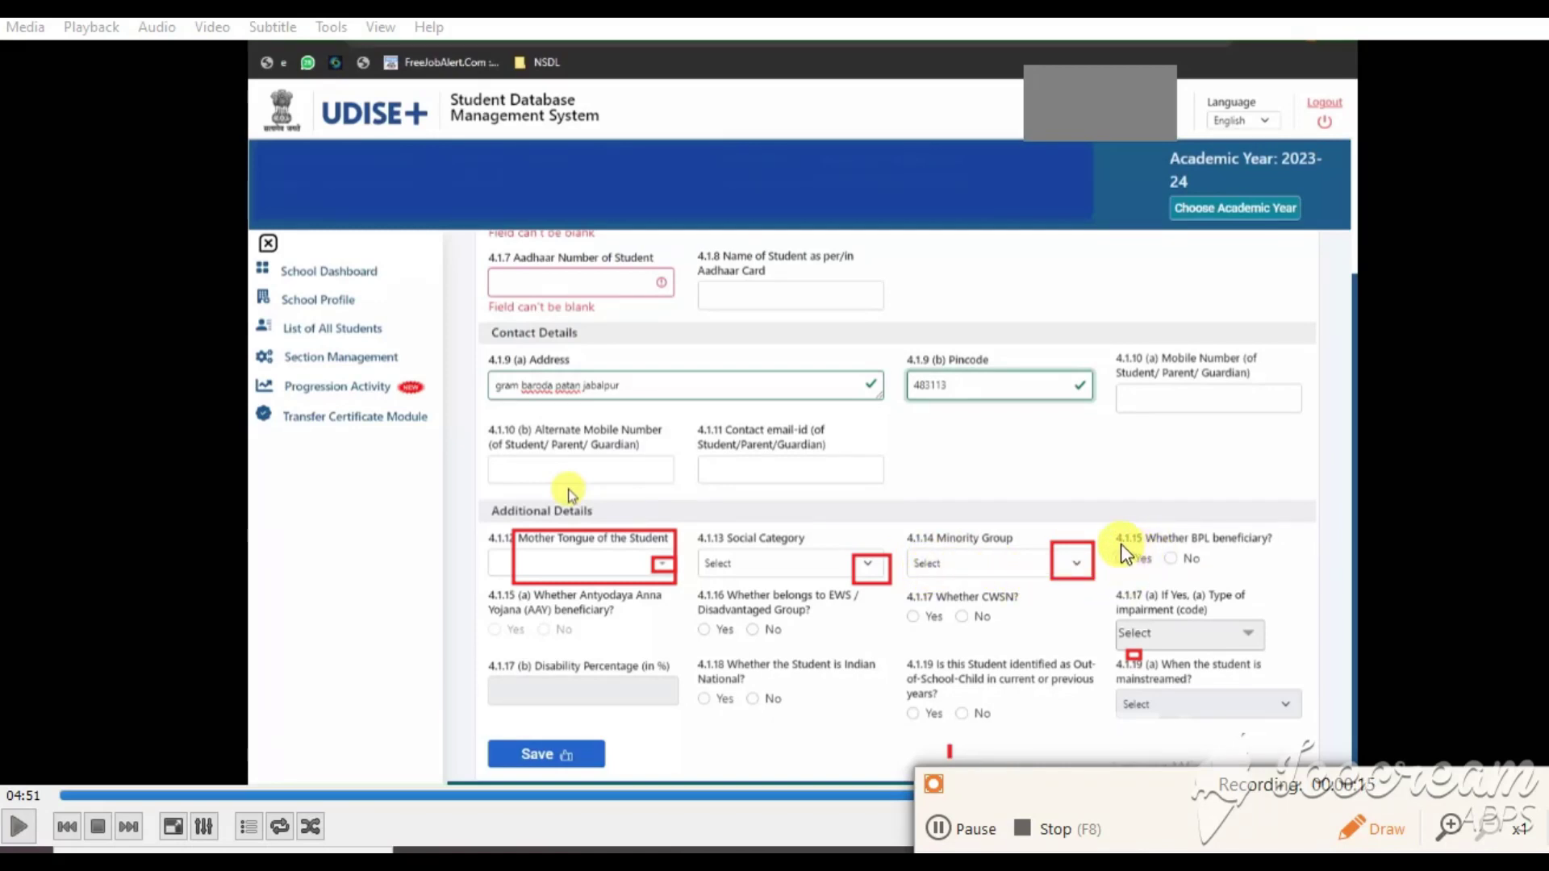
{"action": "left_click_drag", "start_coordinate": [1108, 551], "coordinate": [1188, 568]}
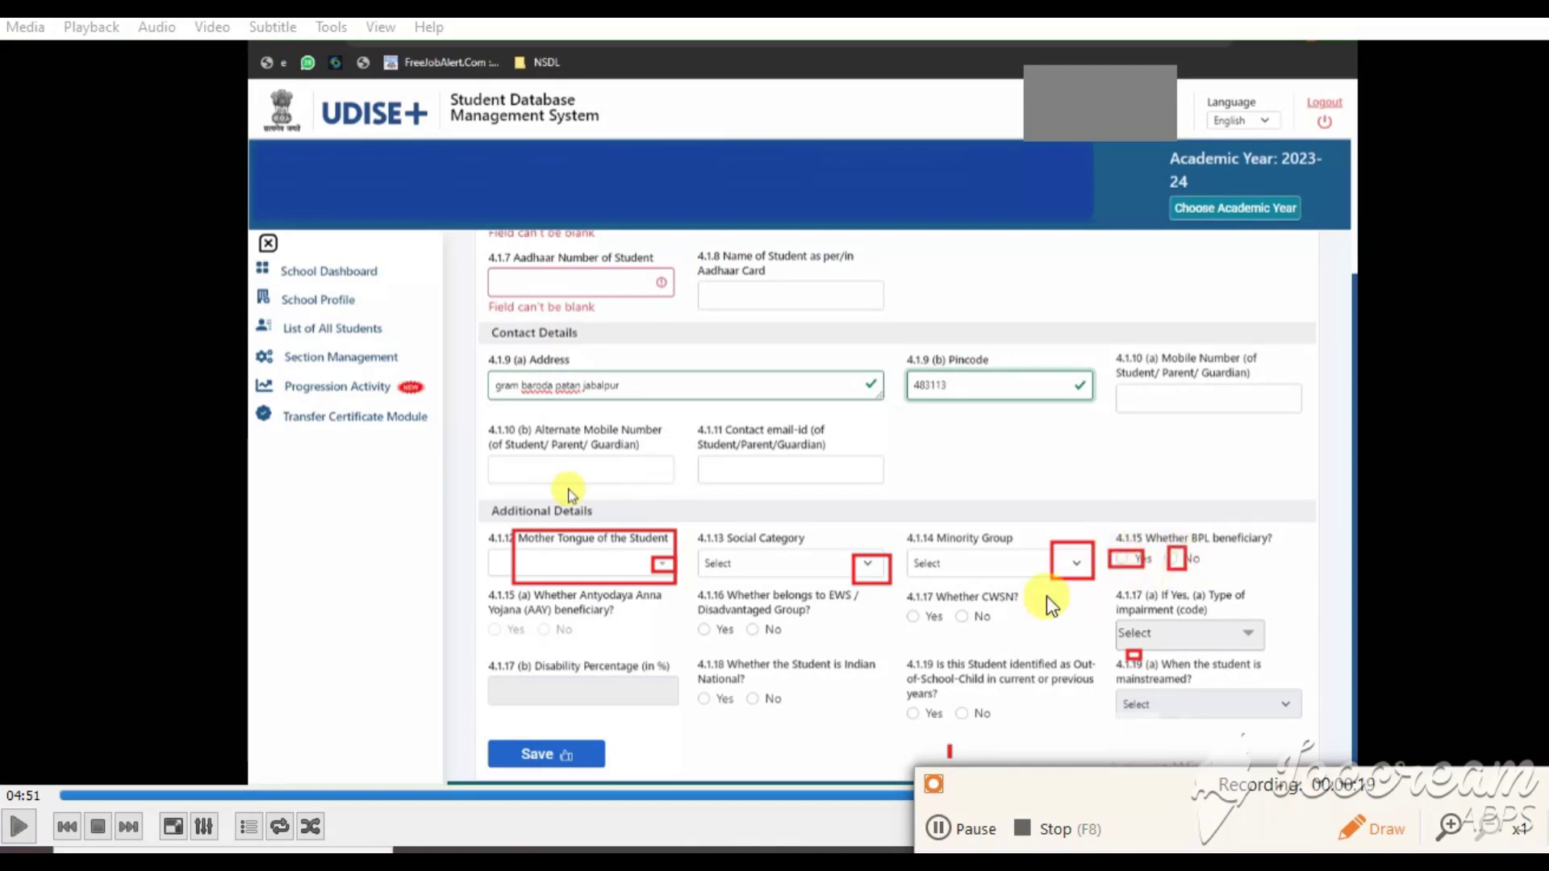
- Outline the Indian National options and the No answers for EWS / Disadvantaged Group, CWSN and Out-of-School-Child
{"action": "mouse_move", "coordinate": [687, 685]}
{"action": "left_mouse_down"}
{"action": "mouse_move", "coordinate": [730, 714]}
{"action": "mouse_move", "coordinate": [772, 705]}
{"action": "left_mouse_up"}
{"action": "left_click_drag", "start_coordinate": [758, 609], "coordinate": [801, 639]}
{"action": "left_click_drag", "start_coordinate": [973, 605], "coordinate": [1005, 662]}
{"action": "left_click_drag", "start_coordinate": [956, 708], "coordinate": [971, 719]}
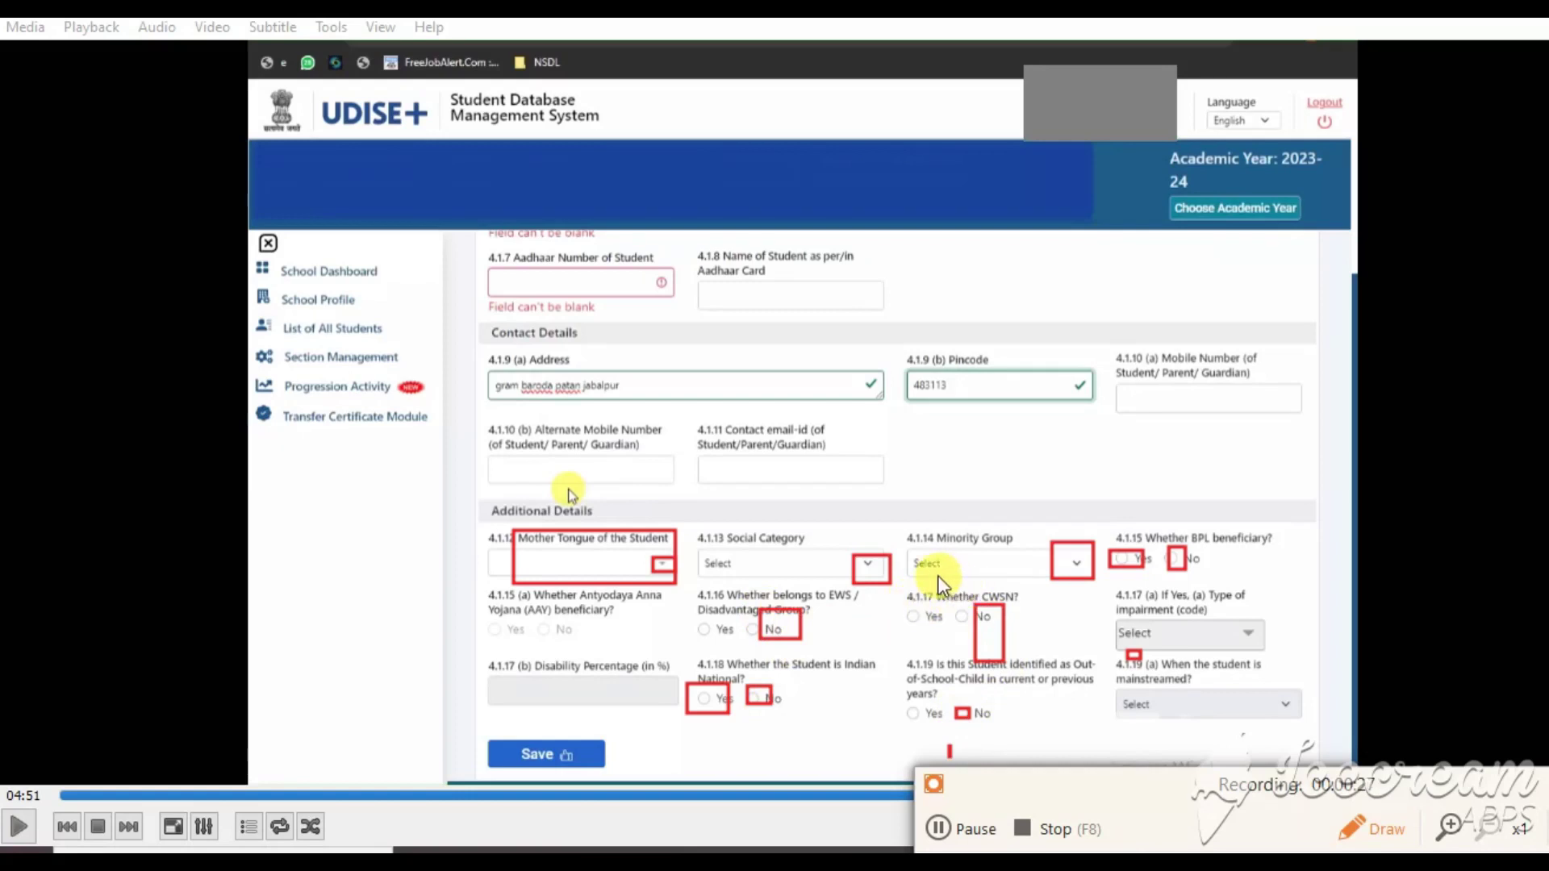
- Outline the CWSN label and its Yes option, the Type of impairment and Disability Percentage fields, and the form's Save button
{"action": "left_click_drag", "start_coordinate": [984, 590], "coordinate": [1025, 603]}
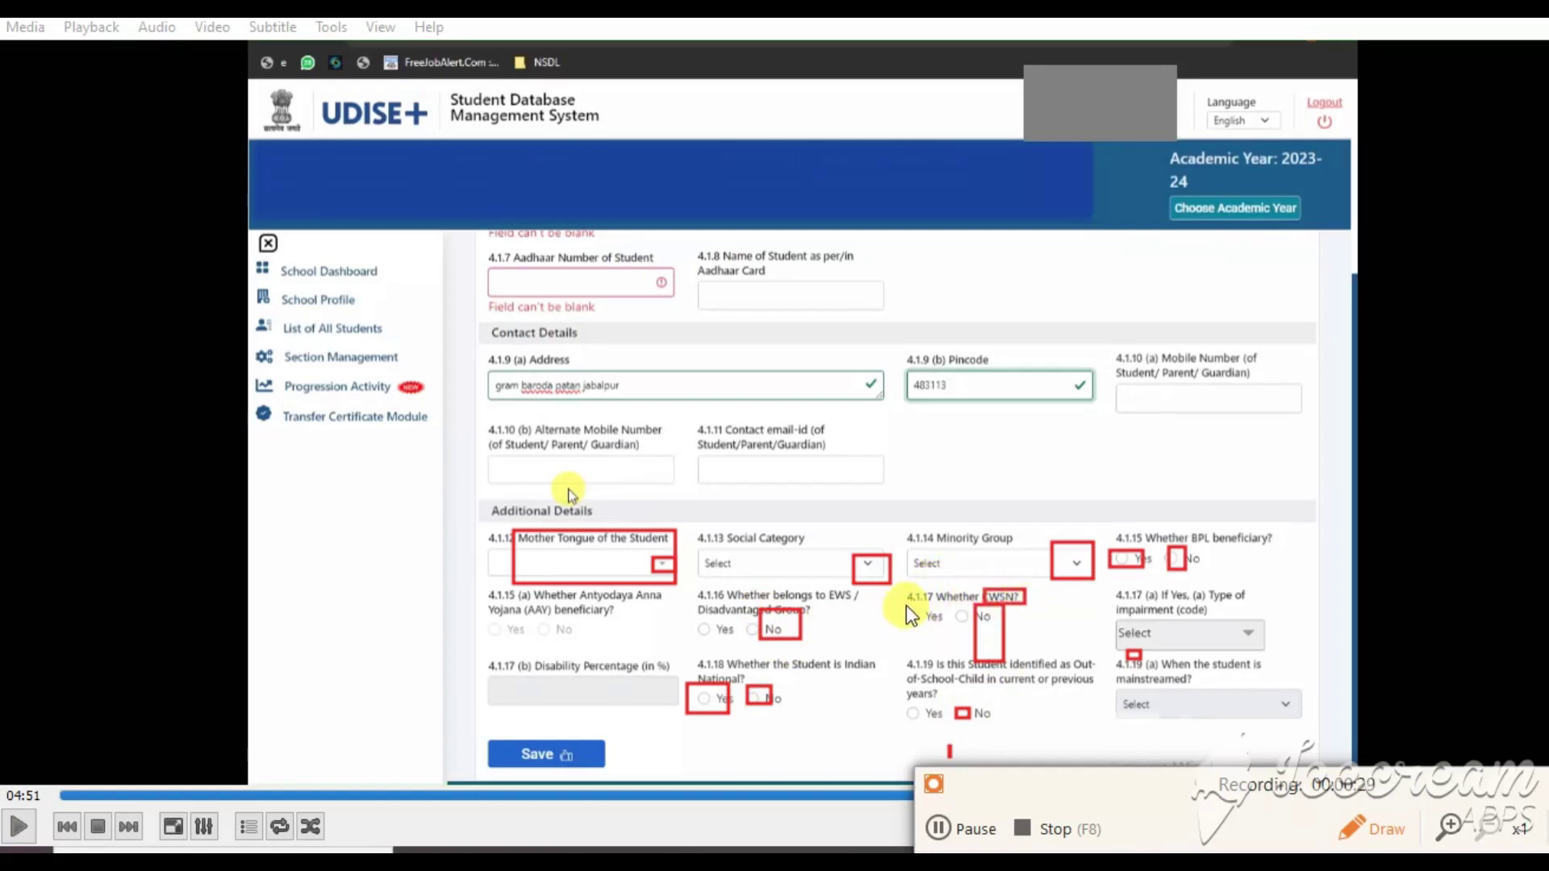
{"action": "left_click_drag", "start_coordinate": [906, 608], "coordinate": [939, 631]}
{"action": "mouse_move", "coordinate": [1104, 614]}
{"action": "left_mouse_down"}
{"action": "mouse_move", "coordinate": [1186, 647]}
{"action": "mouse_move", "coordinate": [1270, 650]}
{"action": "left_mouse_up"}
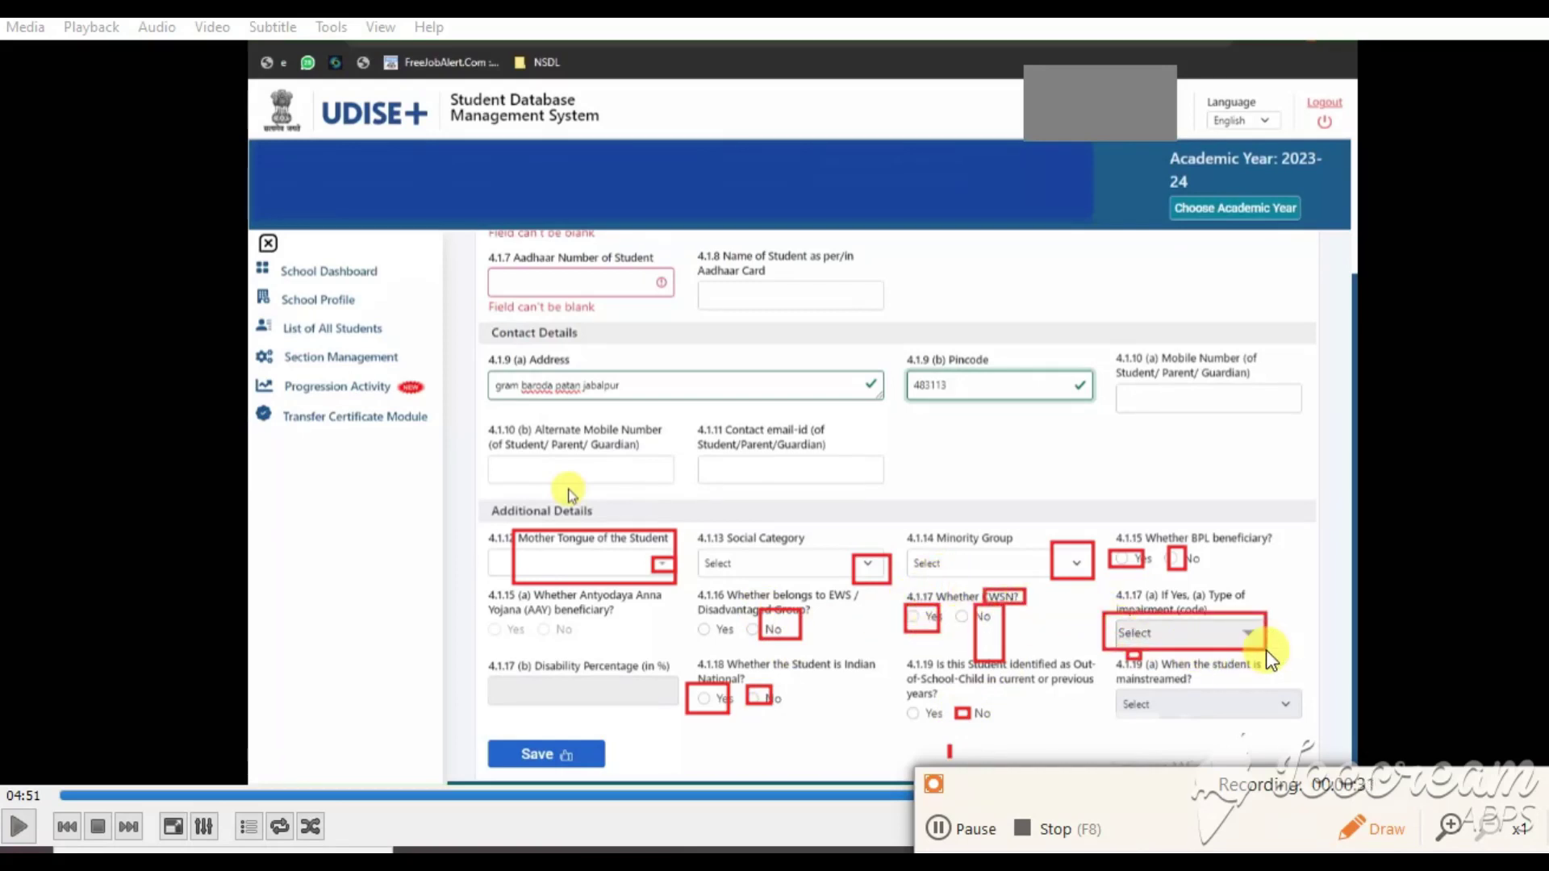
{"action": "left_click_drag", "start_coordinate": [510, 659], "coordinate": [611, 708]}
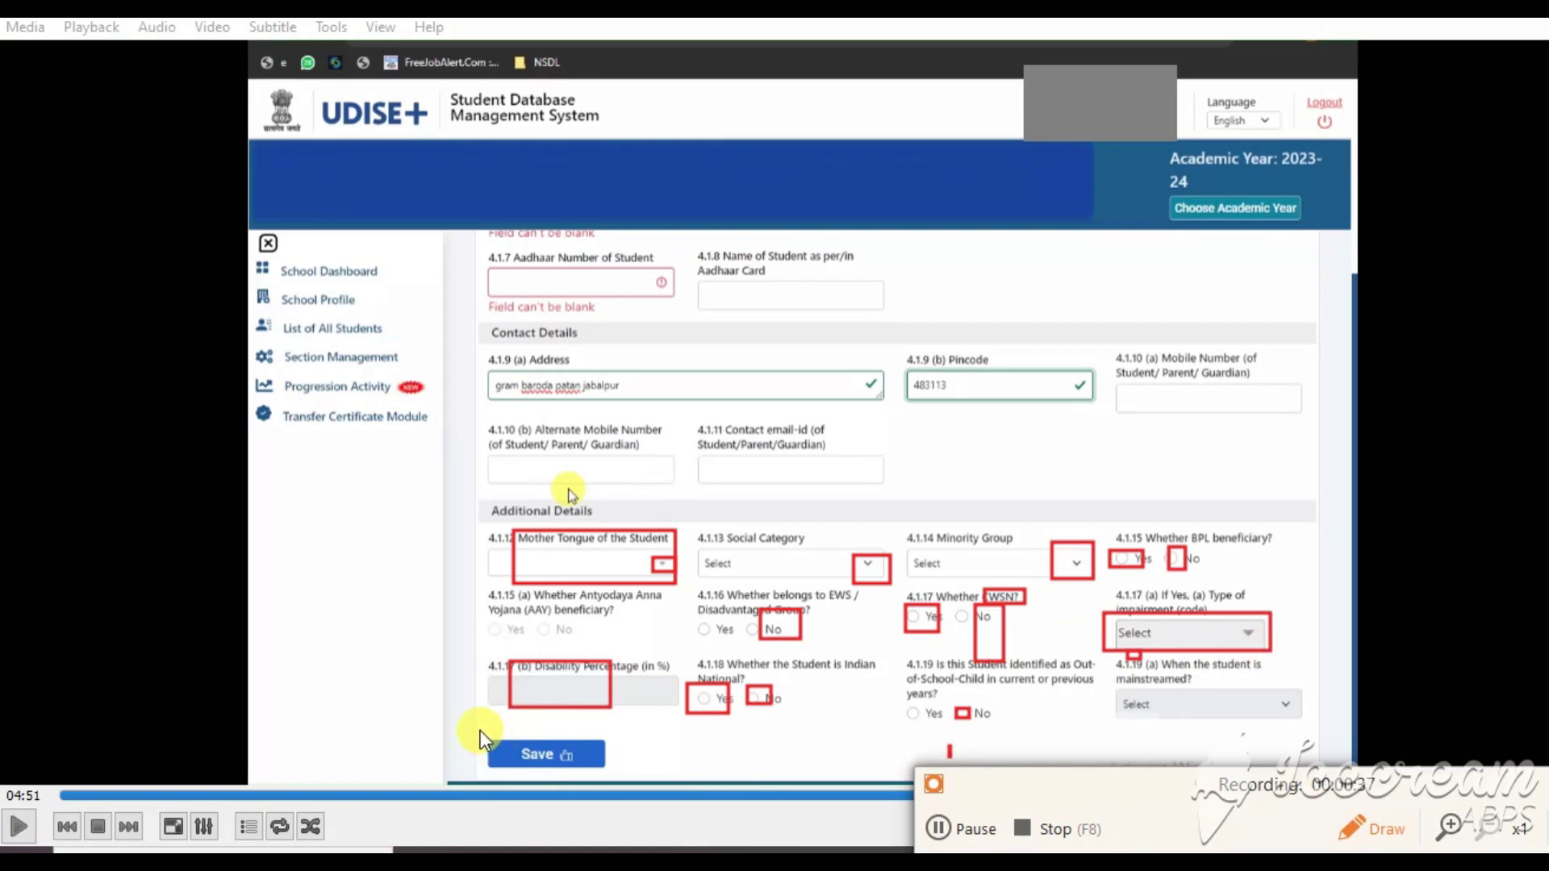
{"action": "left_click_drag", "start_coordinate": [481, 730], "coordinate": [619, 773]}
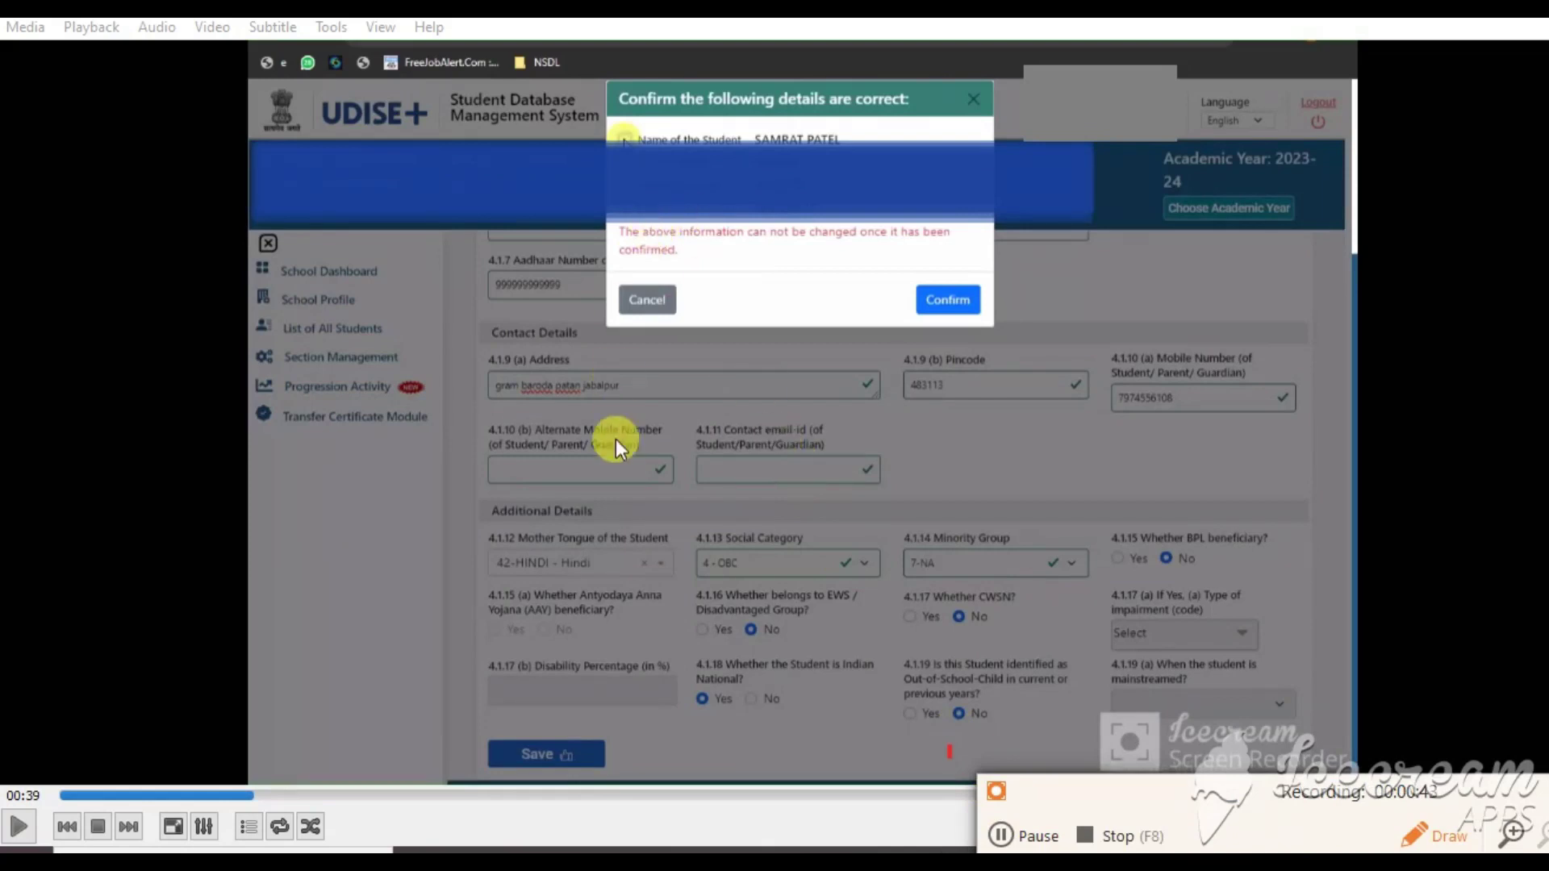
- Outline the checkboxes beside the student's details and the Confirm button in the confirmation dialog
{"action": "left_click_drag", "start_coordinate": [611, 126], "coordinate": [666, 259]}
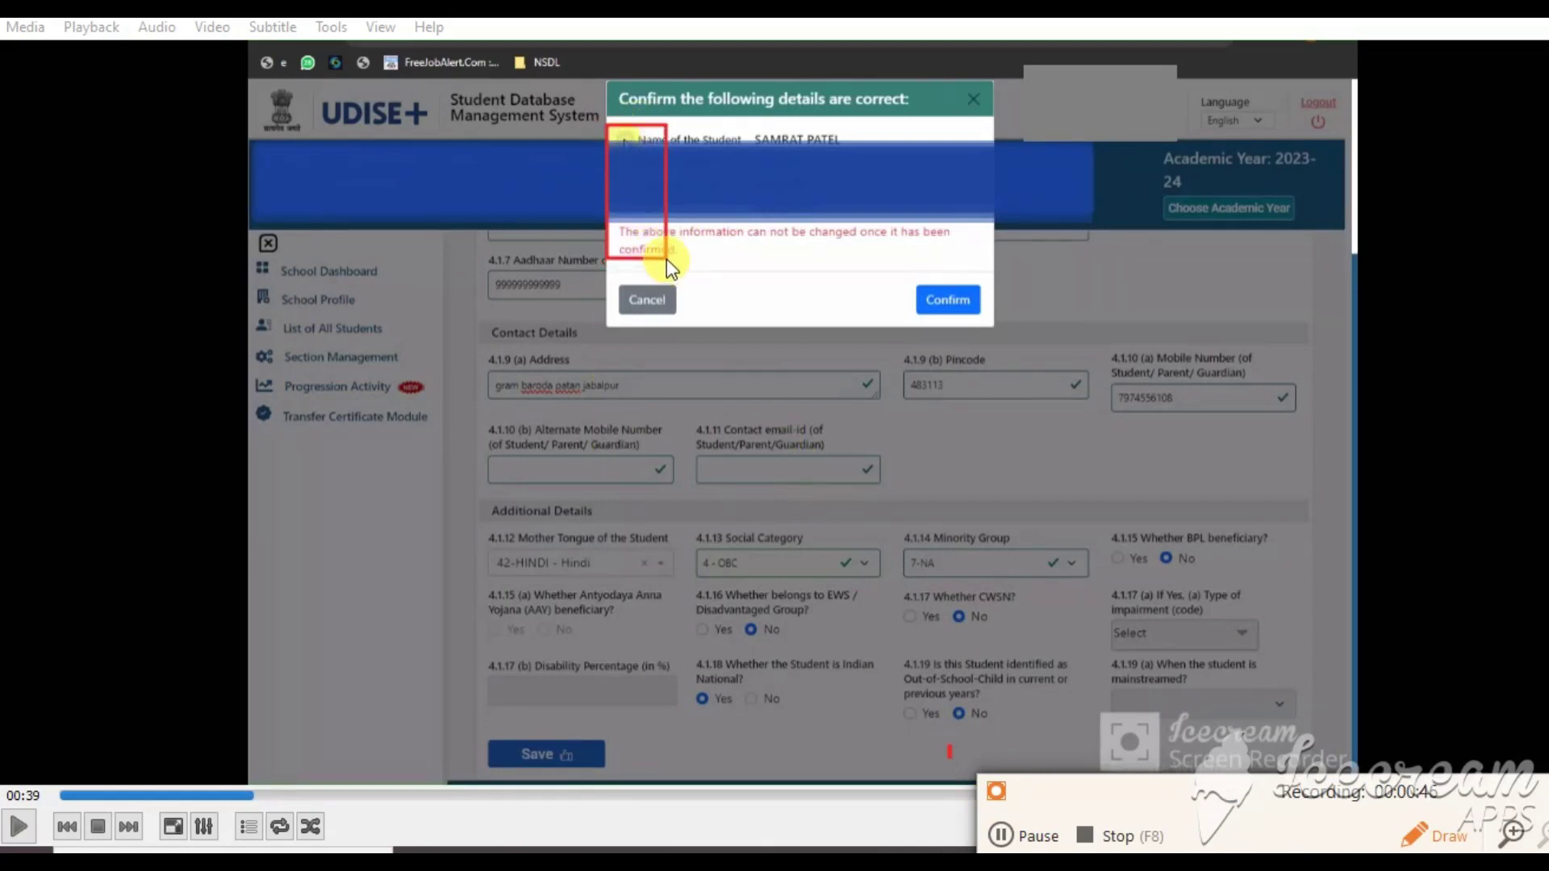
{"action": "left_click", "coordinate": [621, 129]}
{"action": "left_click_drag", "start_coordinate": [611, 162], "coordinate": [646, 185]}
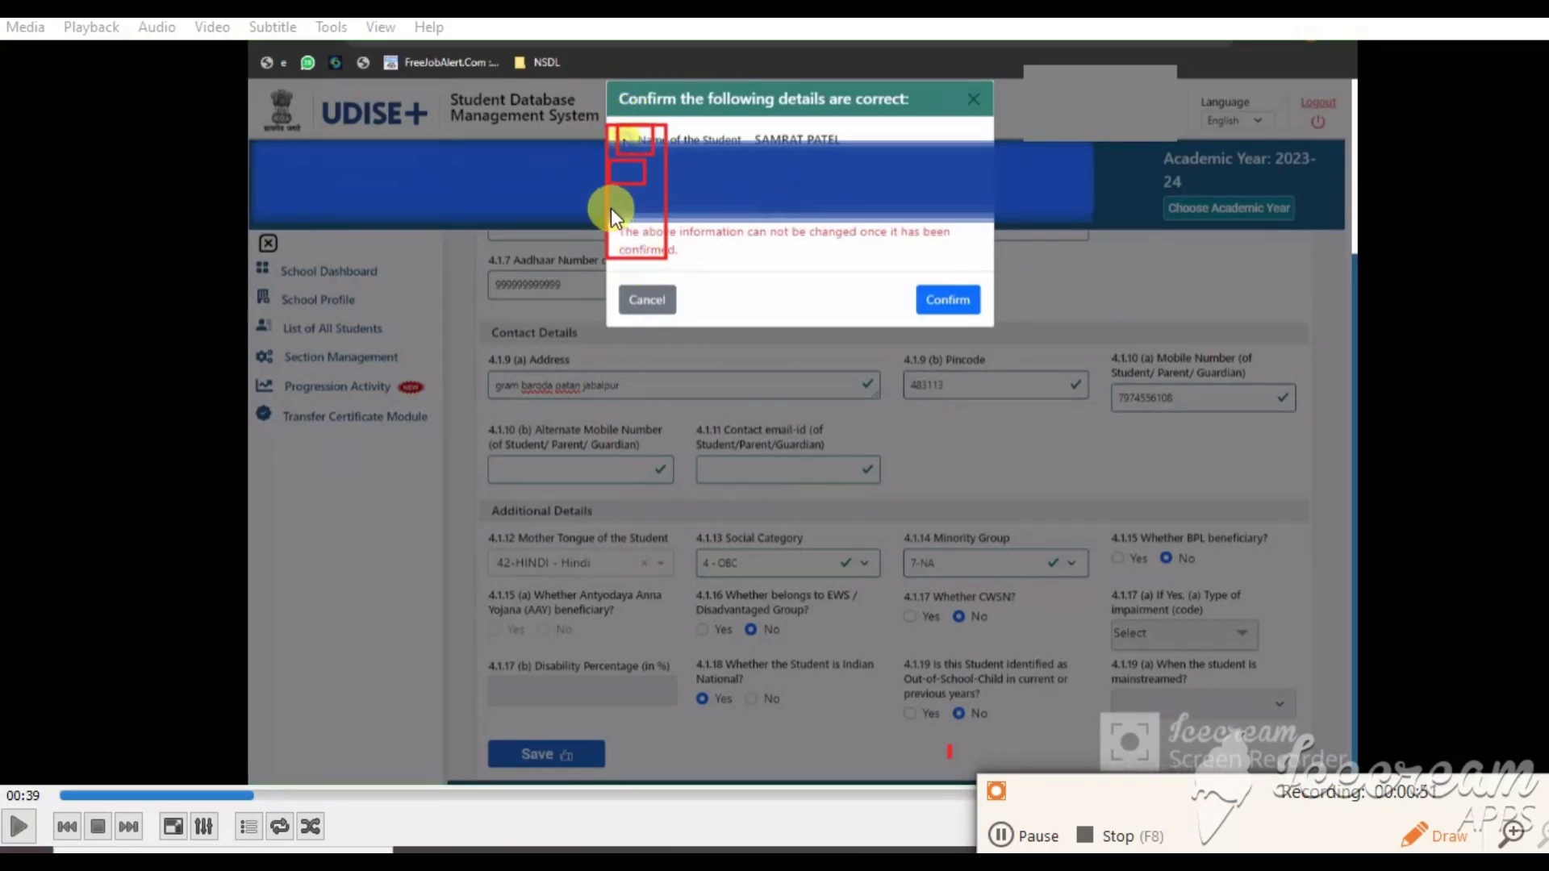
{"action": "left_click_drag", "start_coordinate": [914, 277], "coordinate": [986, 333]}
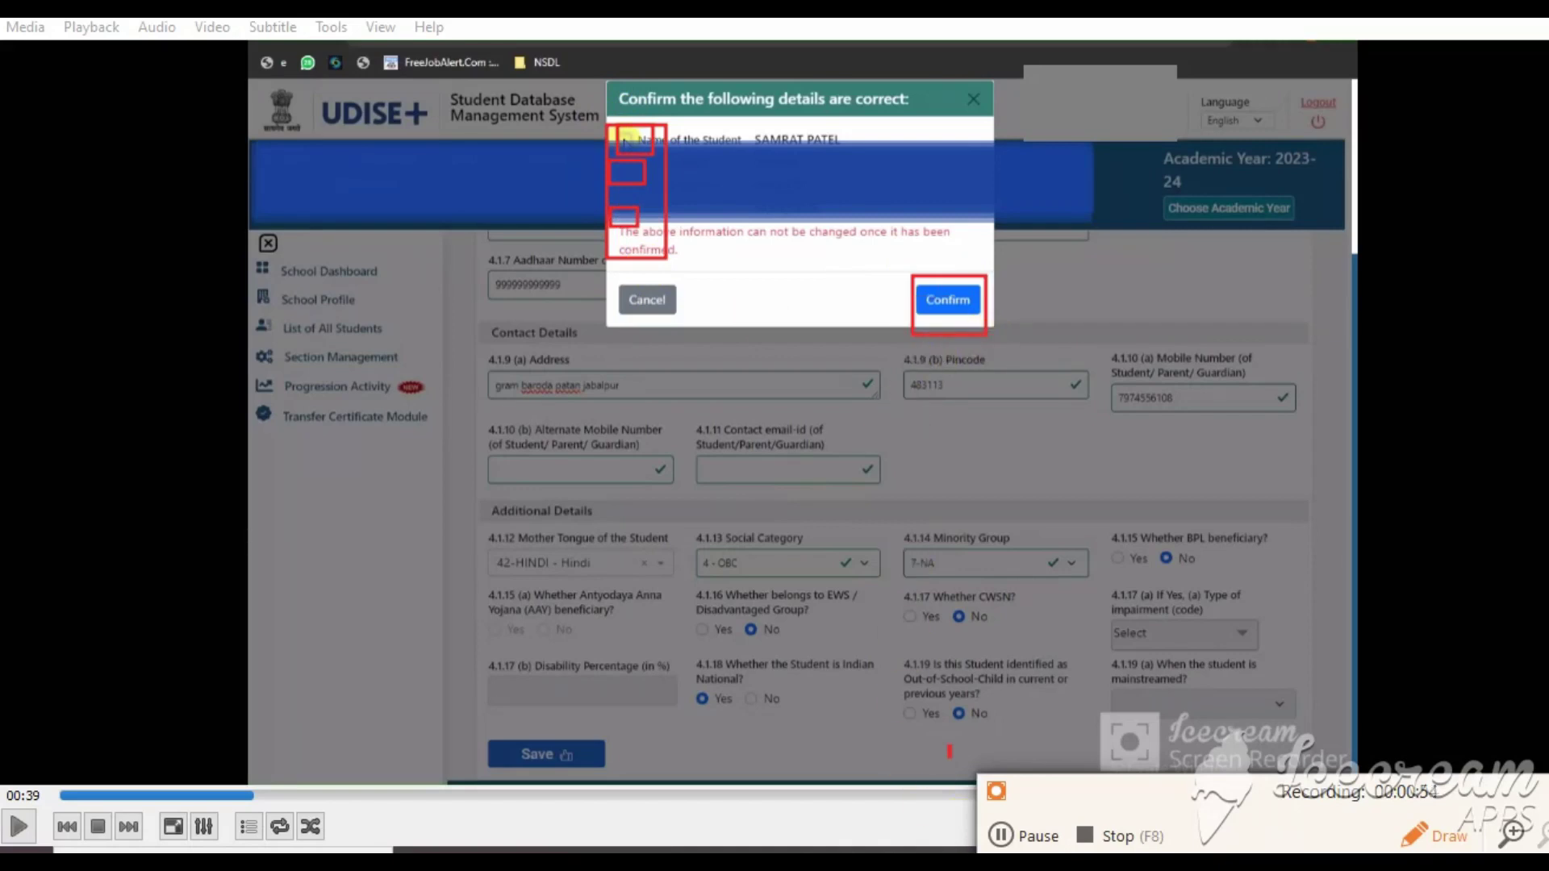
{"action": "left_click", "coordinate": [1001, 836]}
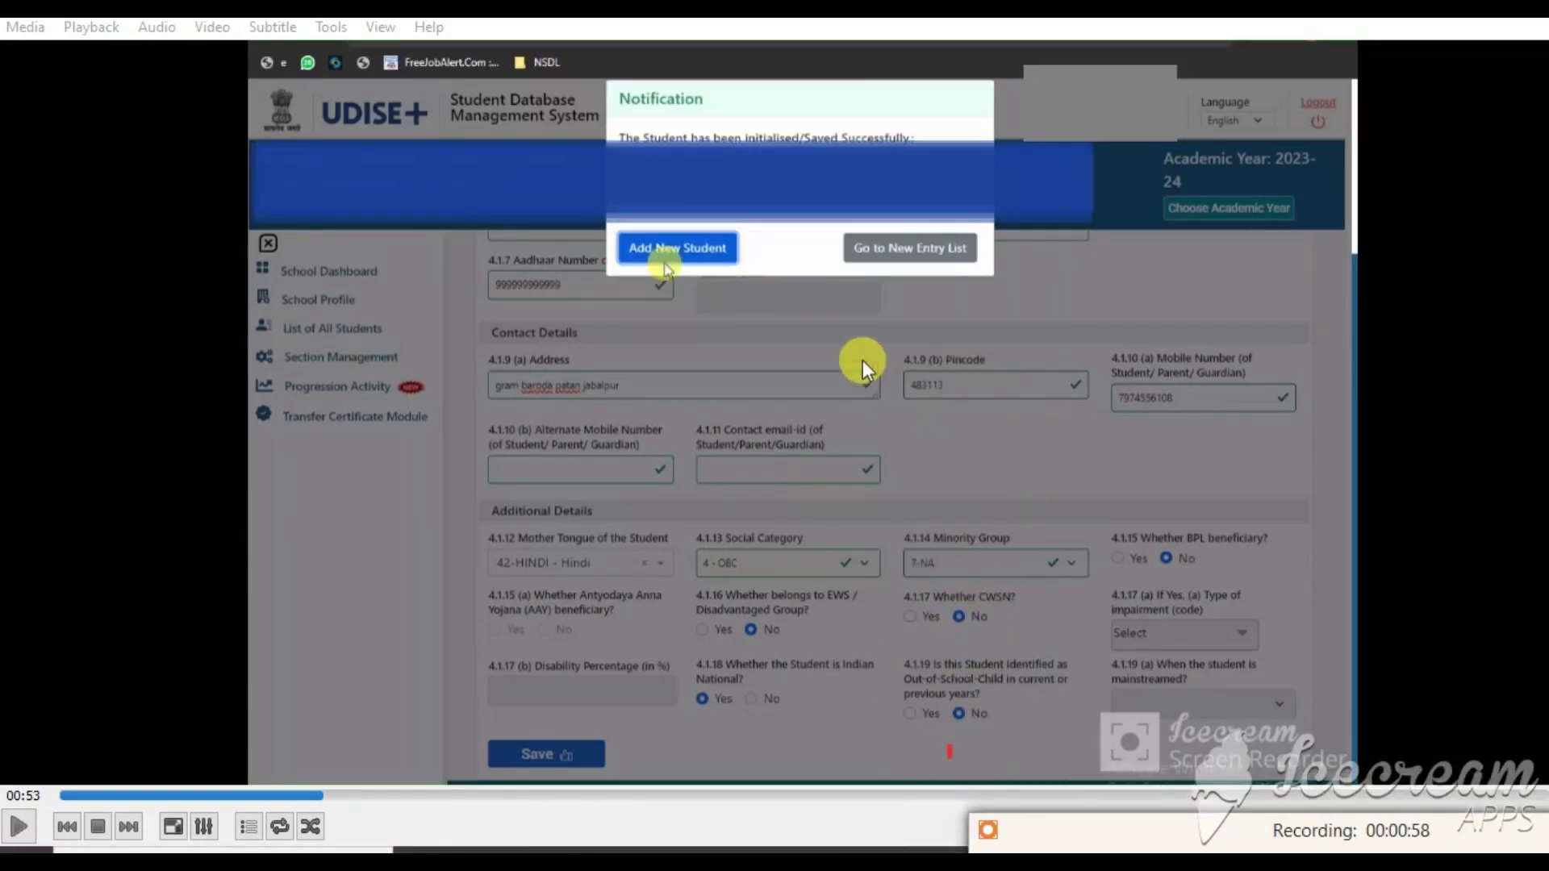
- Outline Go to New Entry List and Add New Student in the saved notification, and the Contact and Additional Details area behind it
{"action": "left_click_drag", "start_coordinate": [893, 249], "coordinate": [980, 276]}
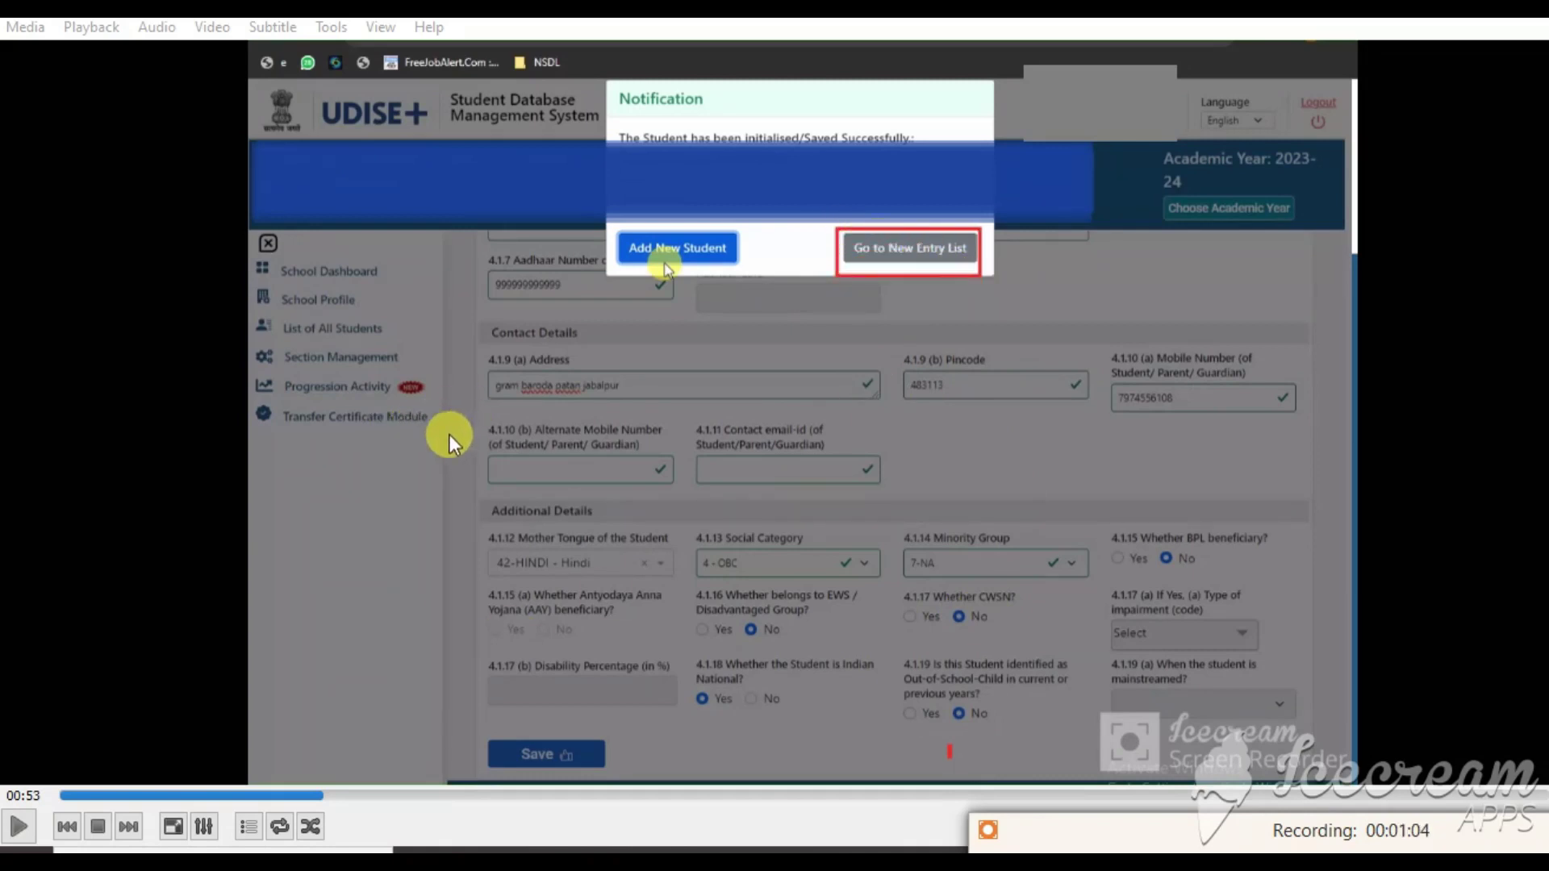
{"action": "left_click_drag", "start_coordinate": [598, 219], "coordinate": [743, 278]}
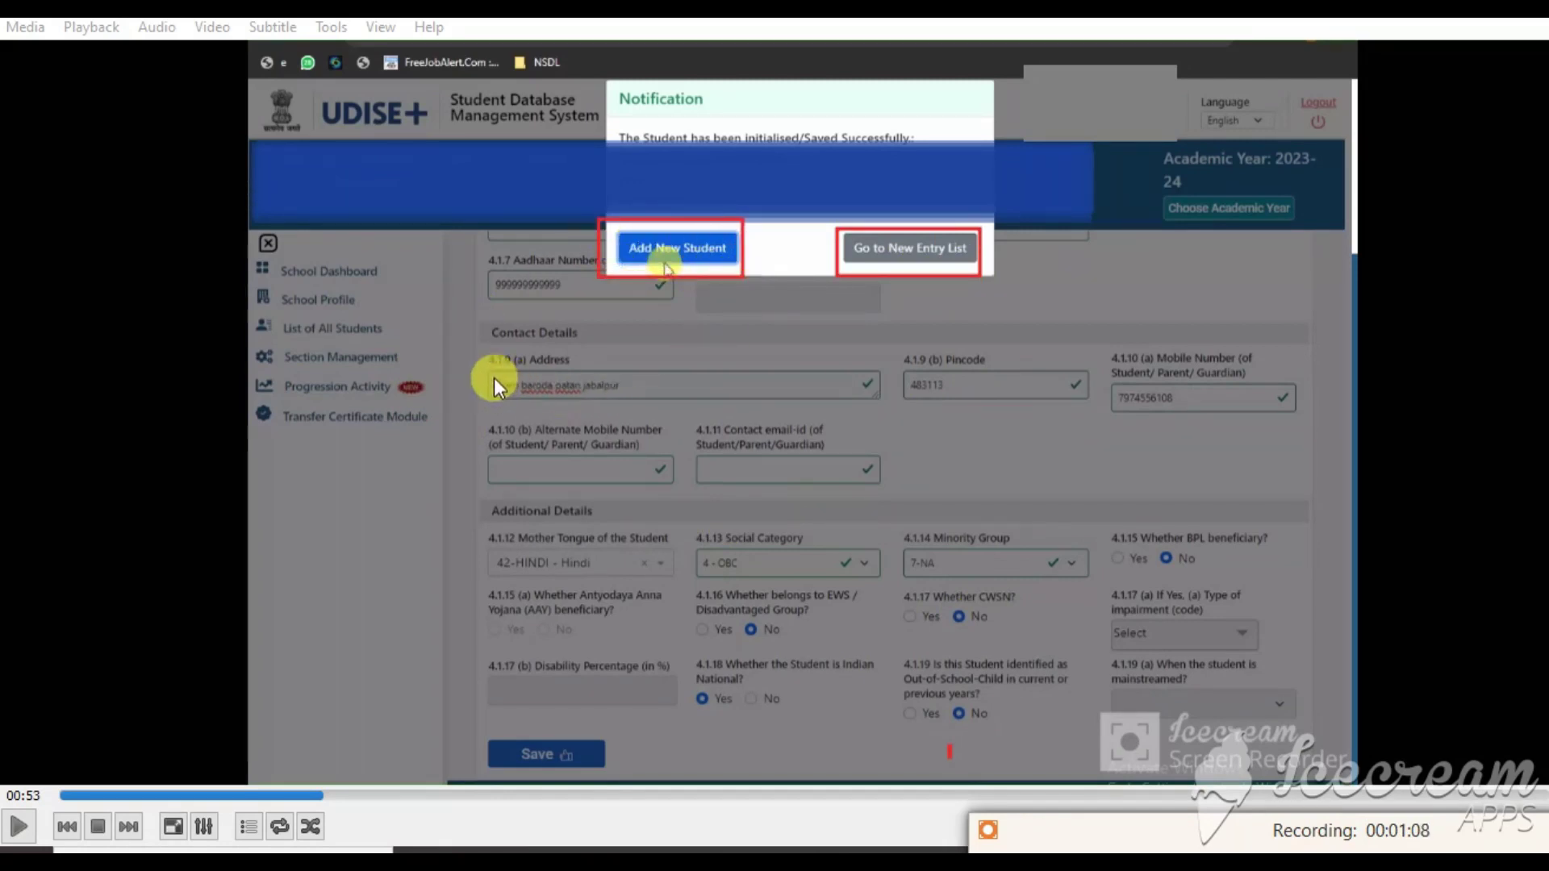
{"action": "mouse_move", "coordinate": [491, 372]}
{"action": "left_mouse_down"}
{"action": "mouse_move", "coordinate": [656, 476]}
{"action": "mouse_move", "coordinate": [1194, 586]}
{"action": "mouse_move", "coordinate": [1311, 679]}
{"action": "left_mouse_up"}
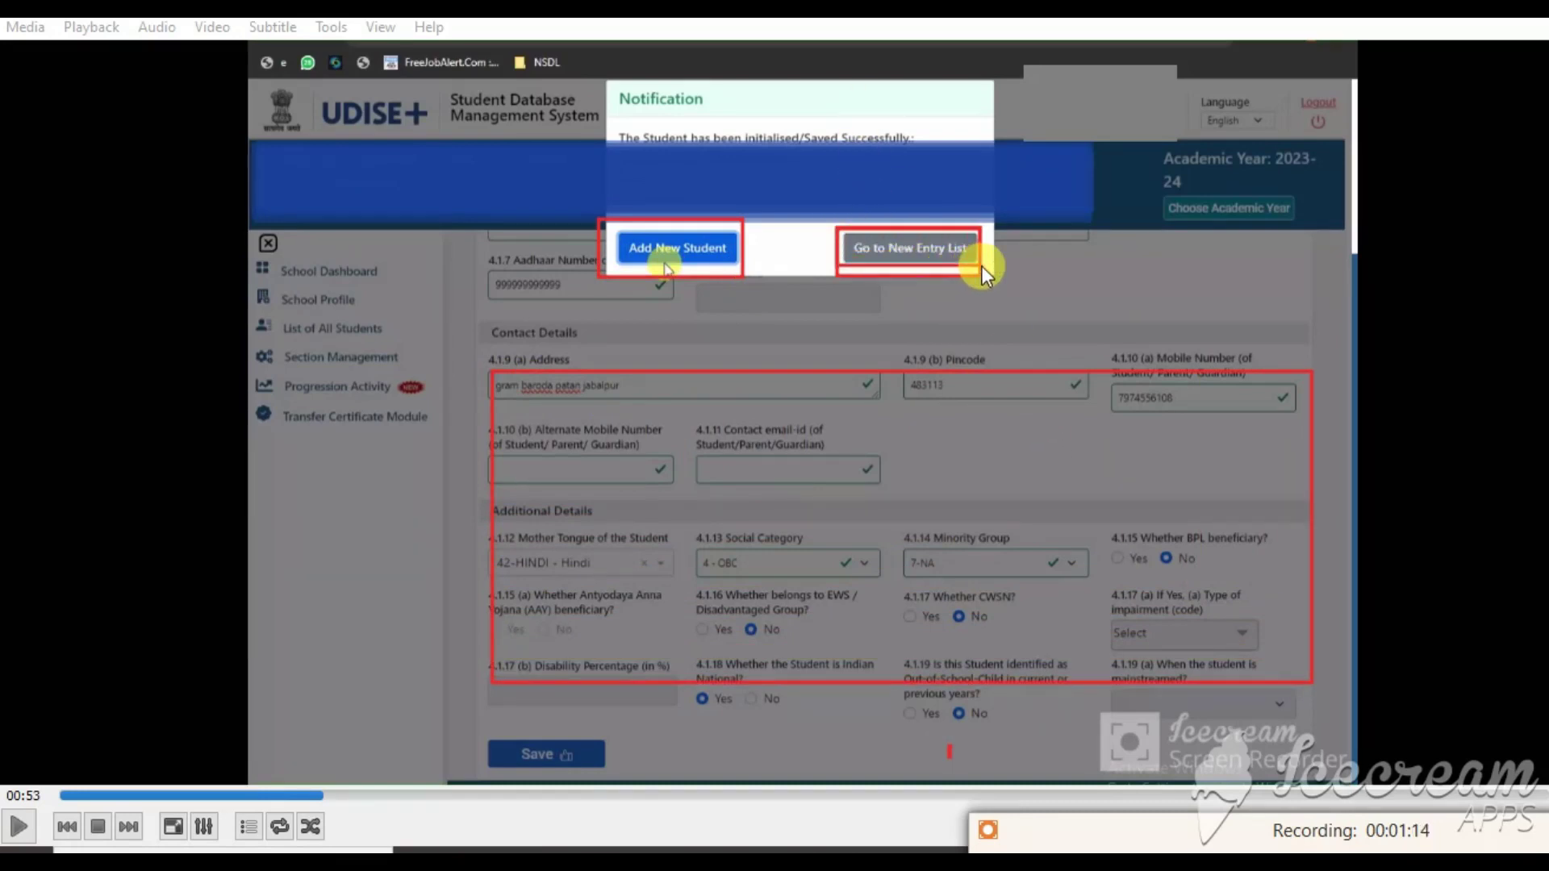
{"action": "left_click_drag", "start_coordinate": [834, 229], "coordinate": [981, 269]}
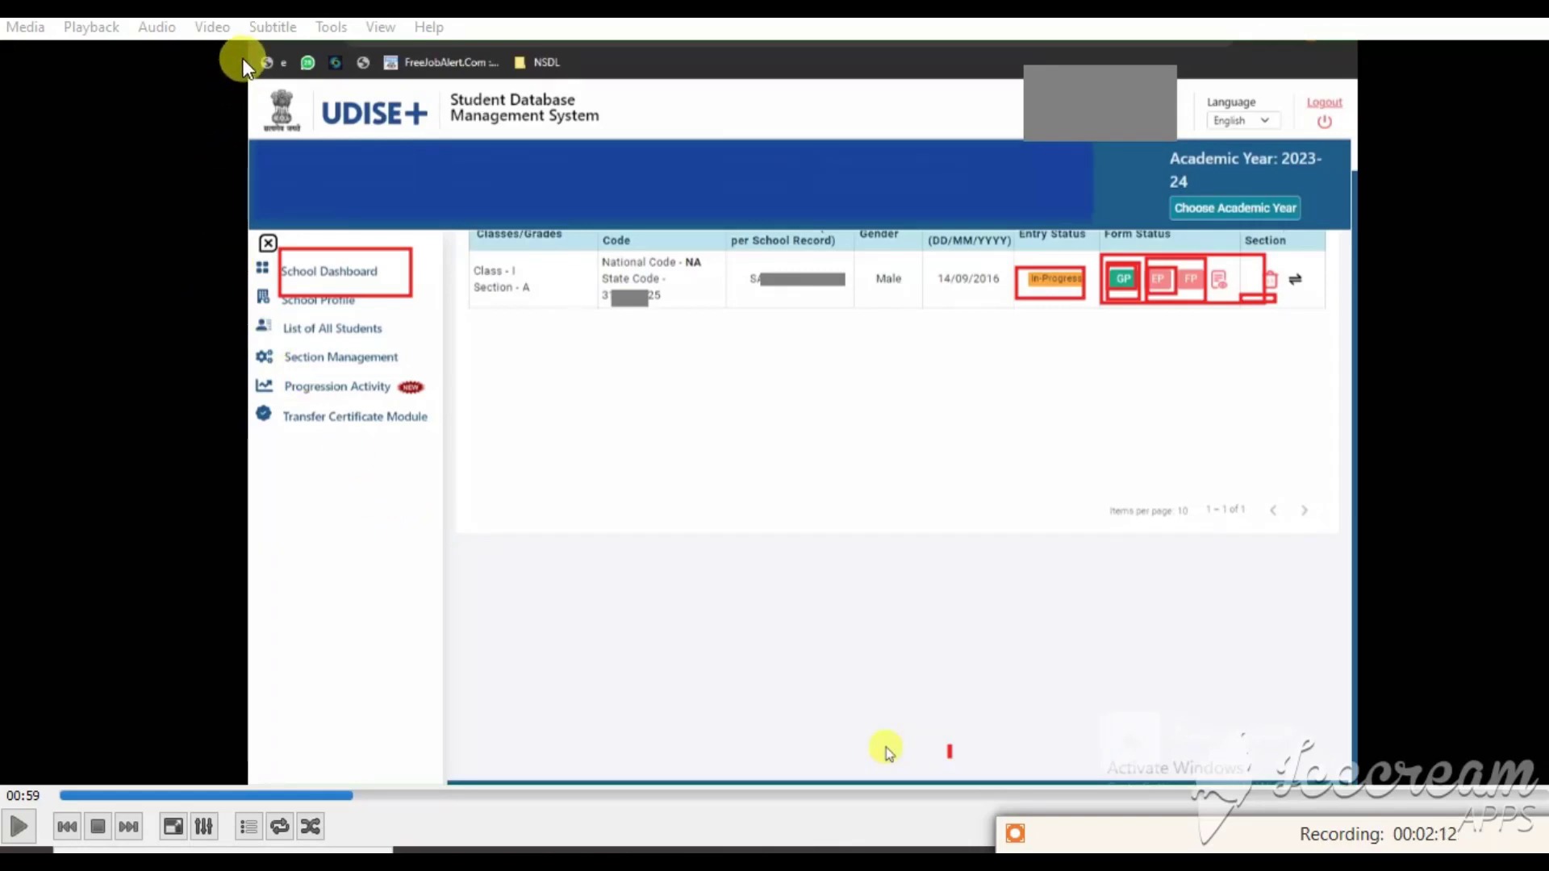
- Outline the entire UDISE+ page listing the new Class I student's entry
{"action": "mouse_move", "coordinate": [242, 57]}
{"action": "left_mouse_down"}
{"action": "mouse_move", "coordinate": [346, 145]}
{"action": "mouse_move", "coordinate": [1124, 508]}
{"action": "mouse_move", "coordinate": [1391, 702]}
{"action": "mouse_move", "coordinate": [1359, 787]}
{"action": "left_mouse_up"}
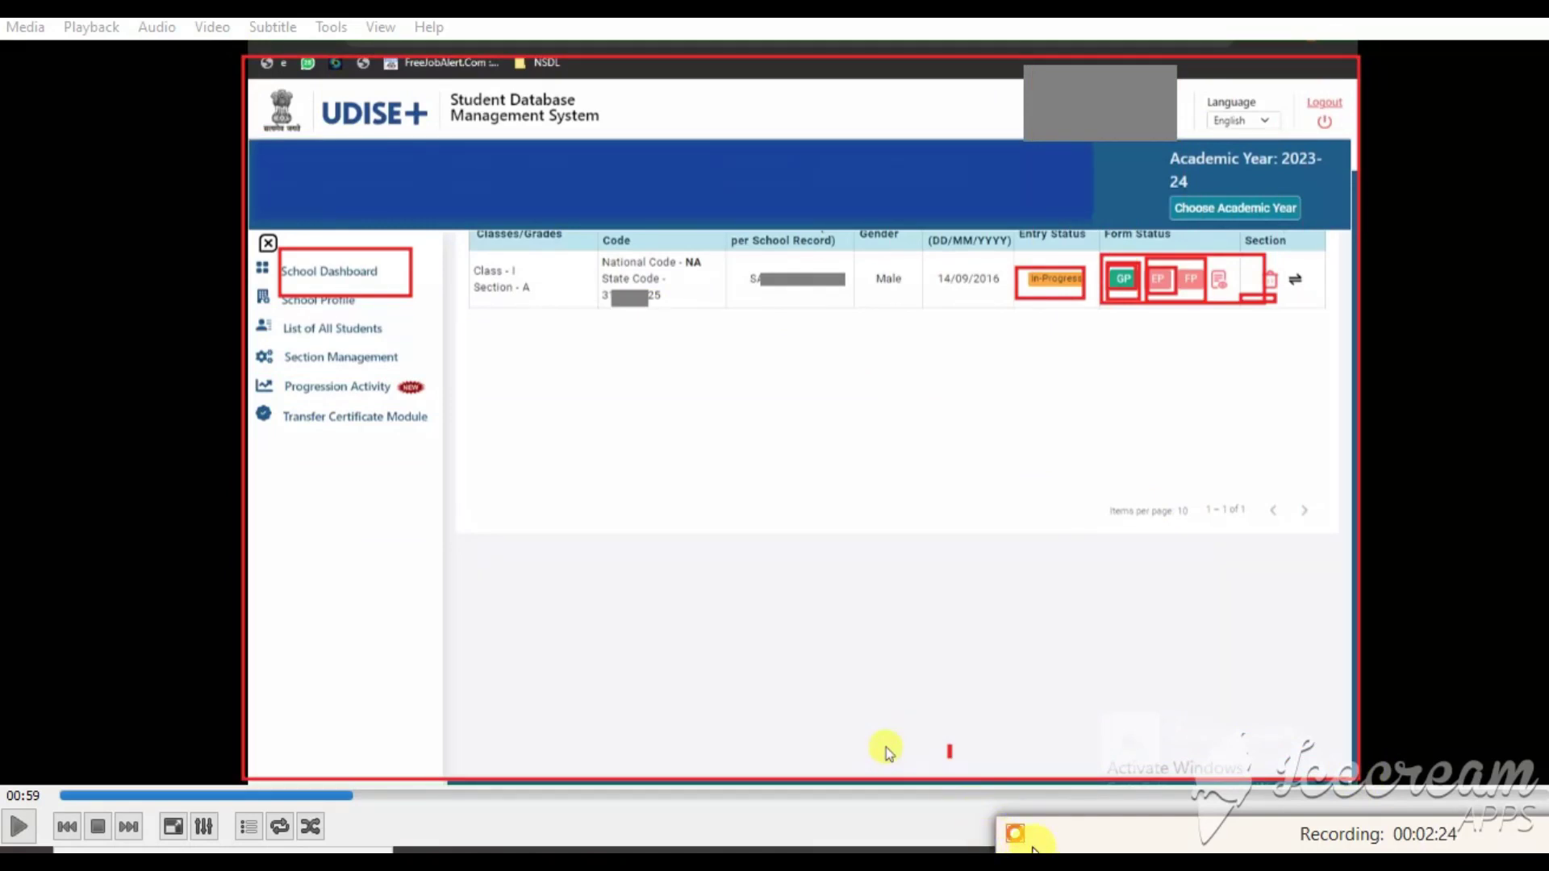
{"action": "left_click", "coordinate": [1017, 835]}
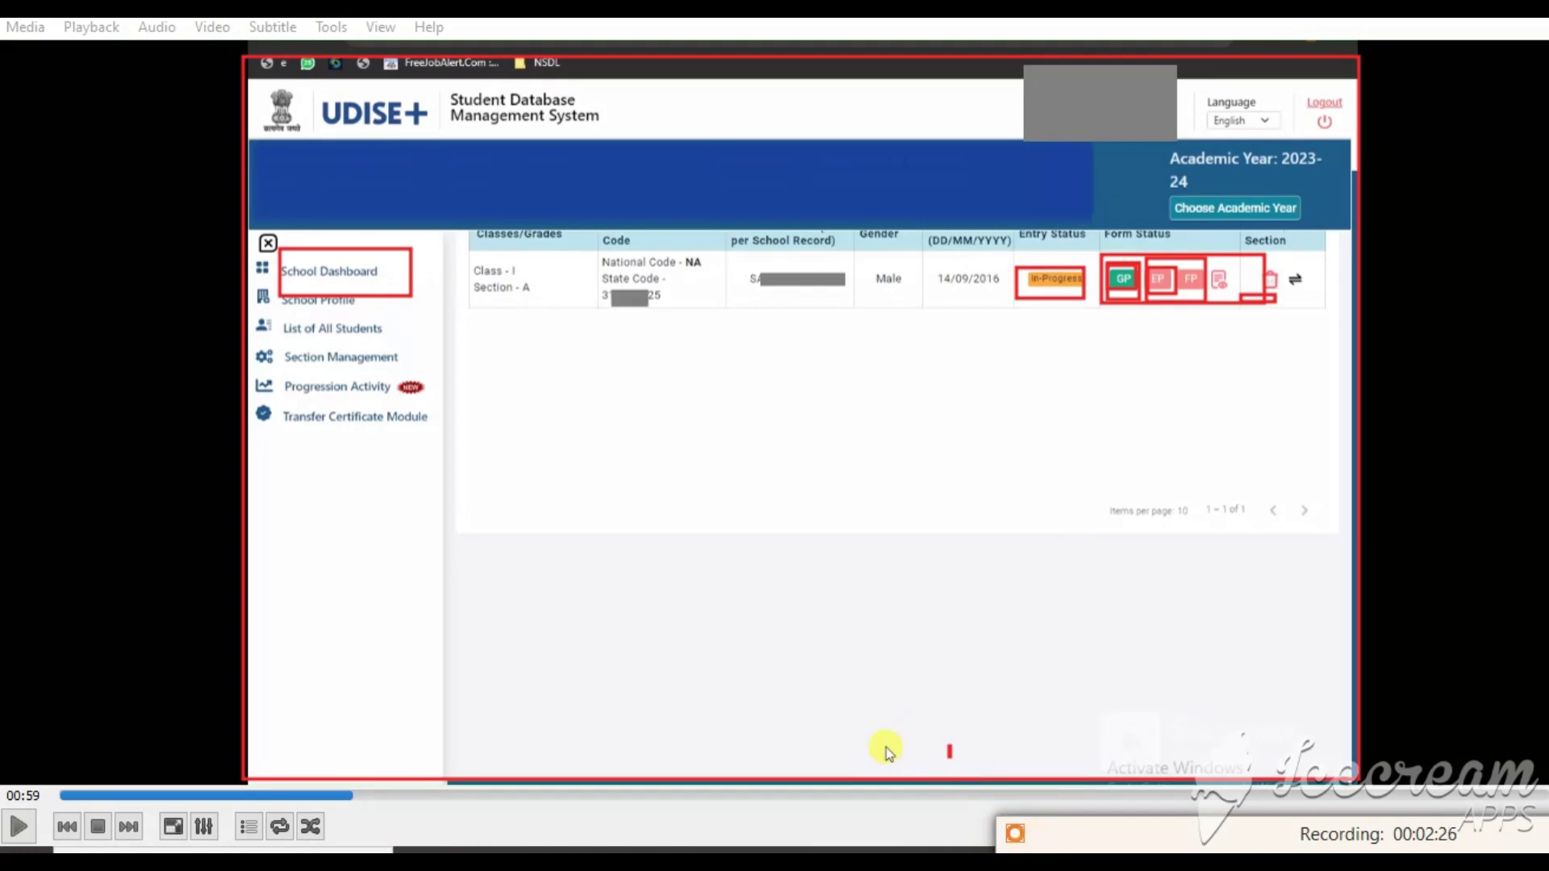